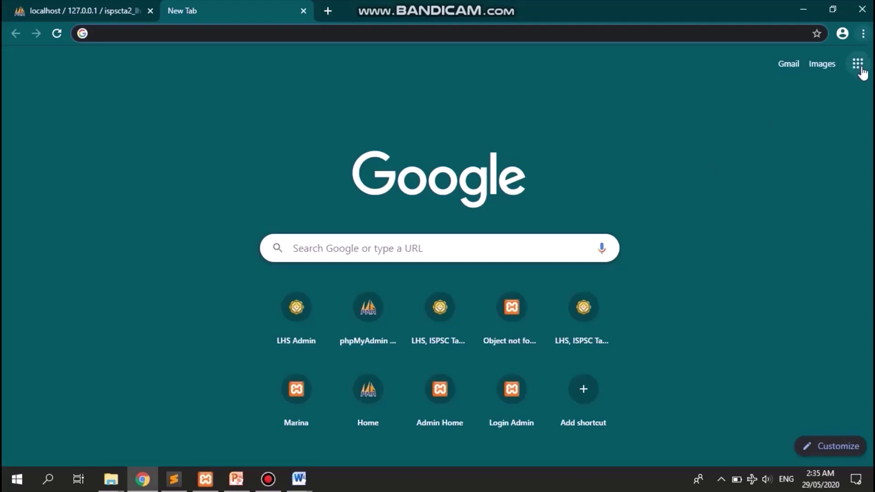
- Load ispsctagudinsystems.info/lhs in the new tab by autocompleting 'ispsc' in the address bar
left_click(479, 37)
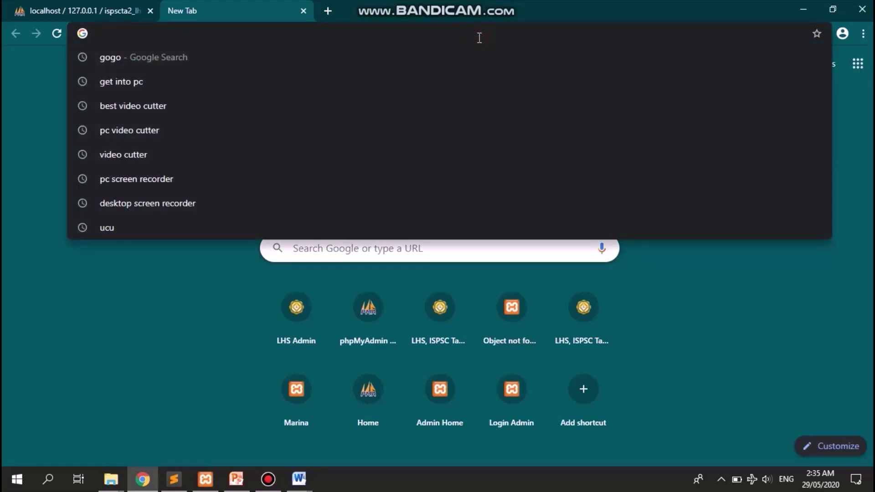
left_click(139, 317)
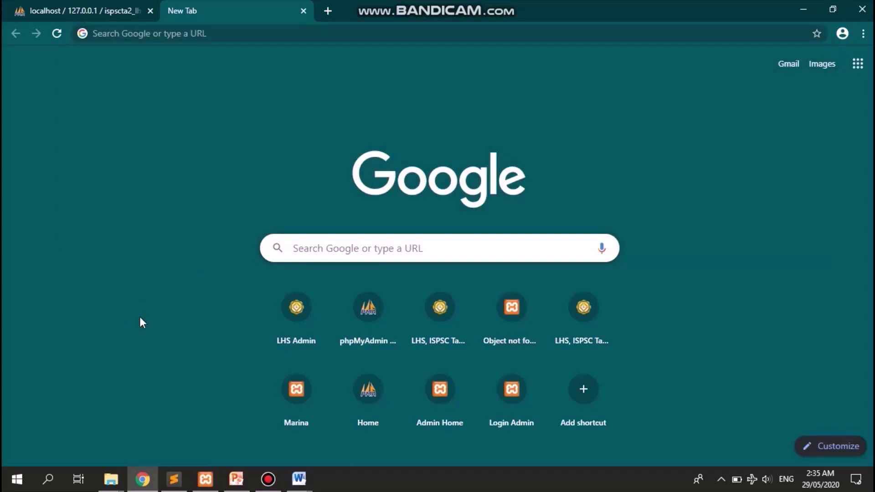
left_click(366, 39)
type("ispsc")
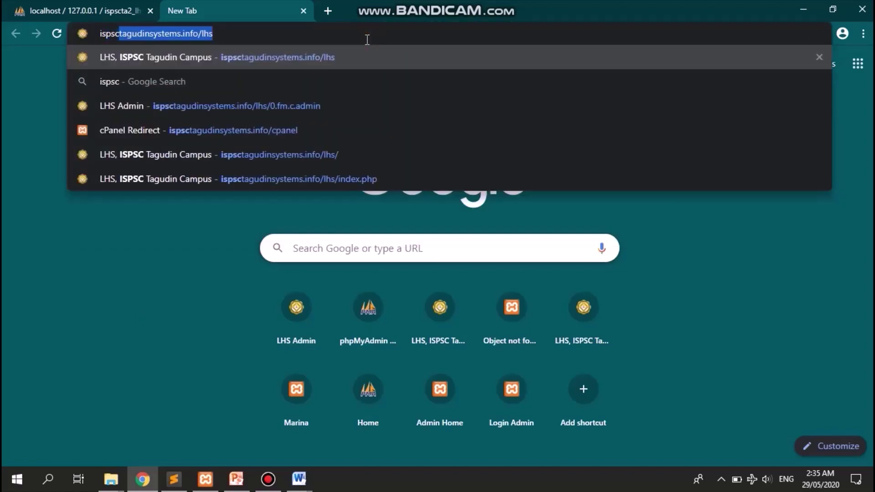
key("Right")
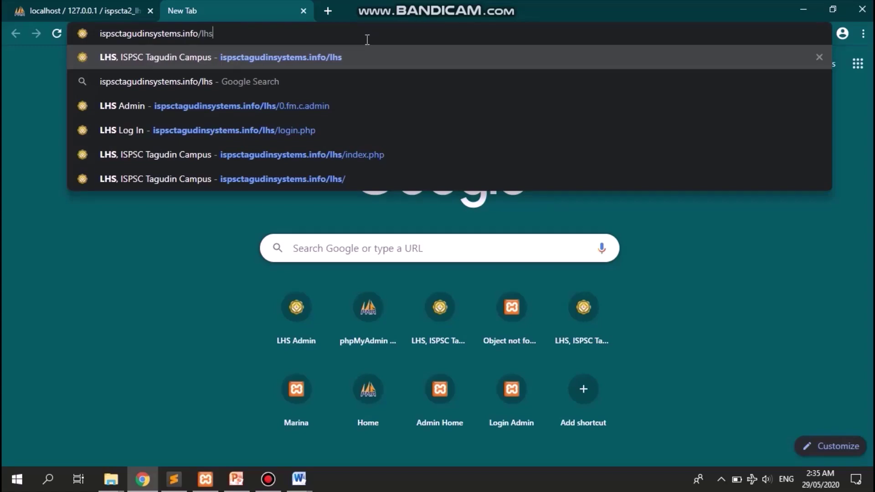
key("Return")
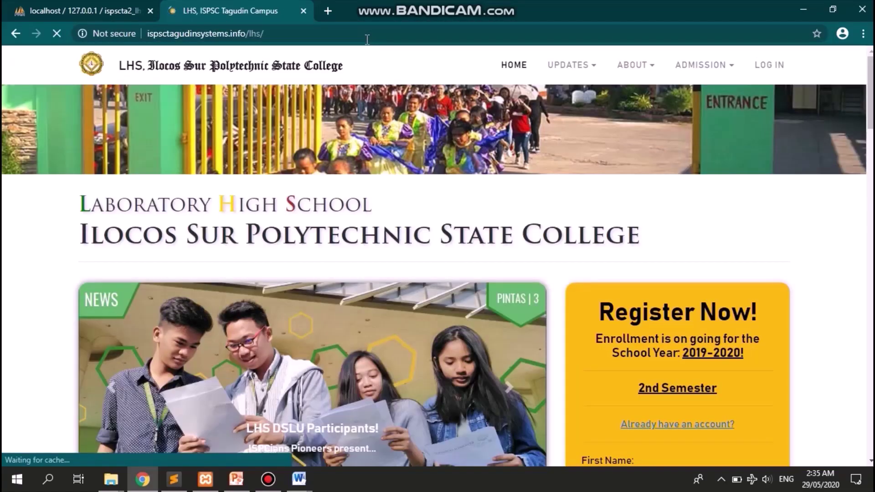
scroll(692, 289, "down", 8)
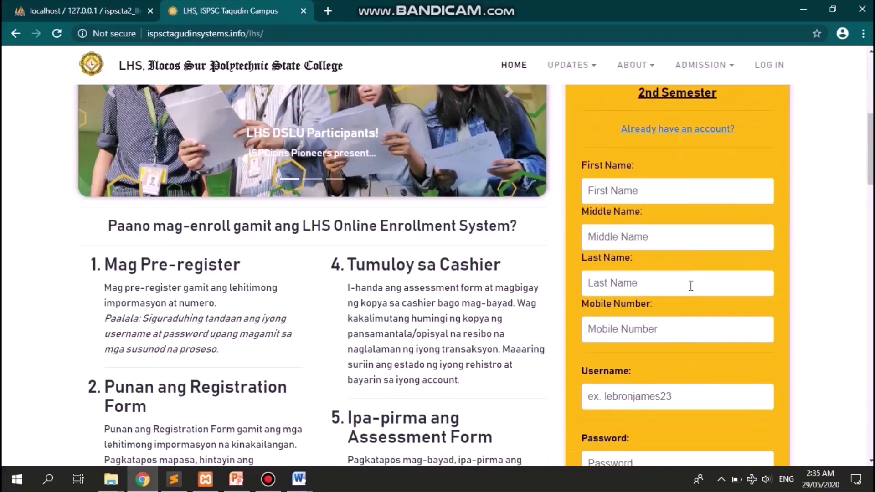
scroll(691, 290, "up", 6)
scroll(691, 285, "up", 2)
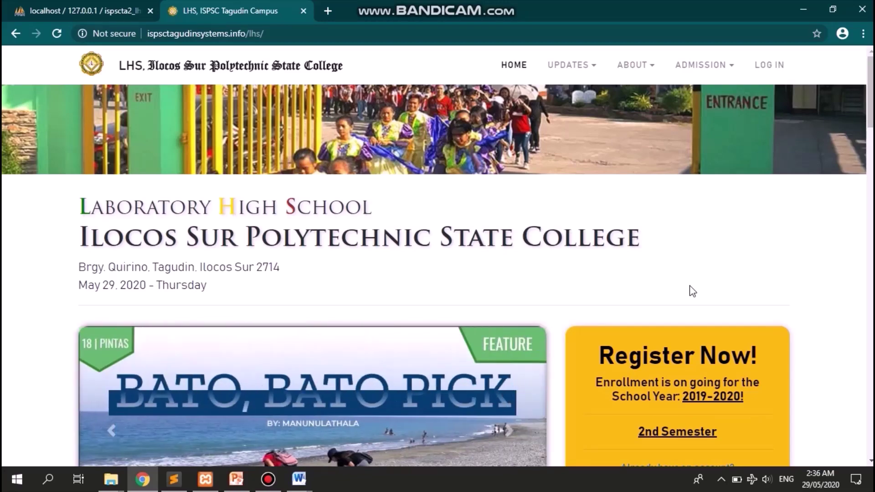
scroll(693, 290, "down", 1)
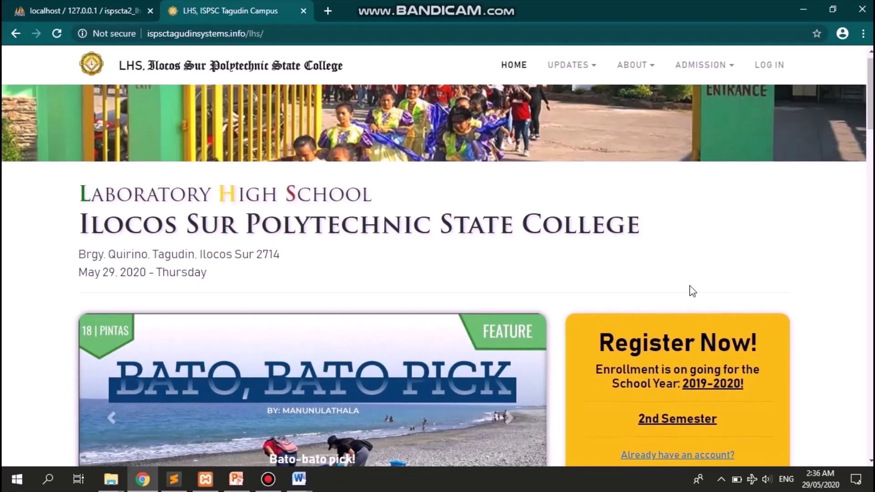
scroll(690, 287, "down", 15)
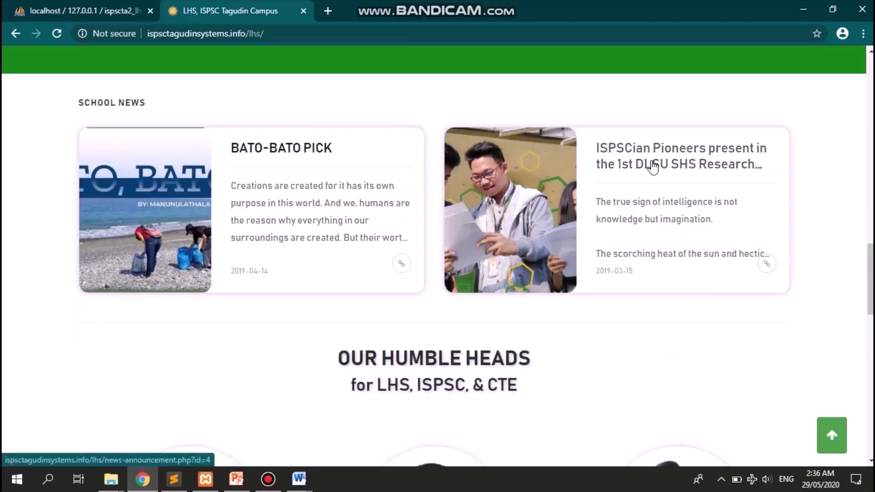
scroll(683, 117, "up", 15)
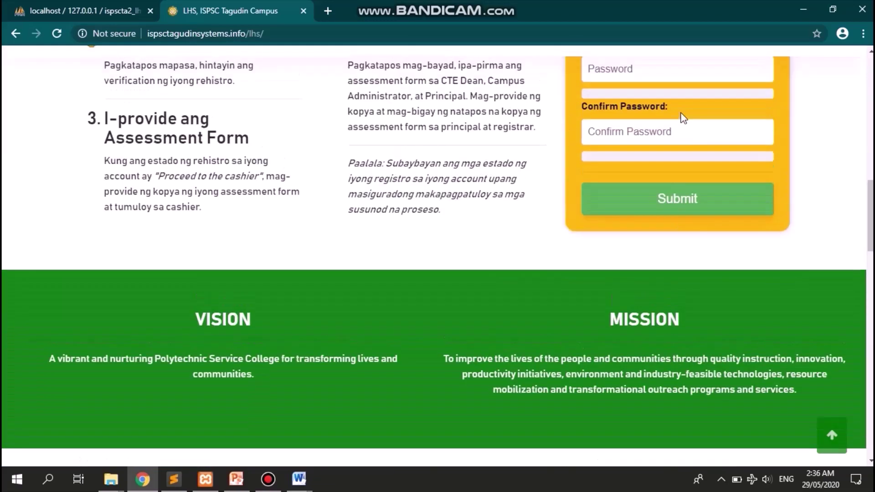
scroll(680, 112, "down", 10)
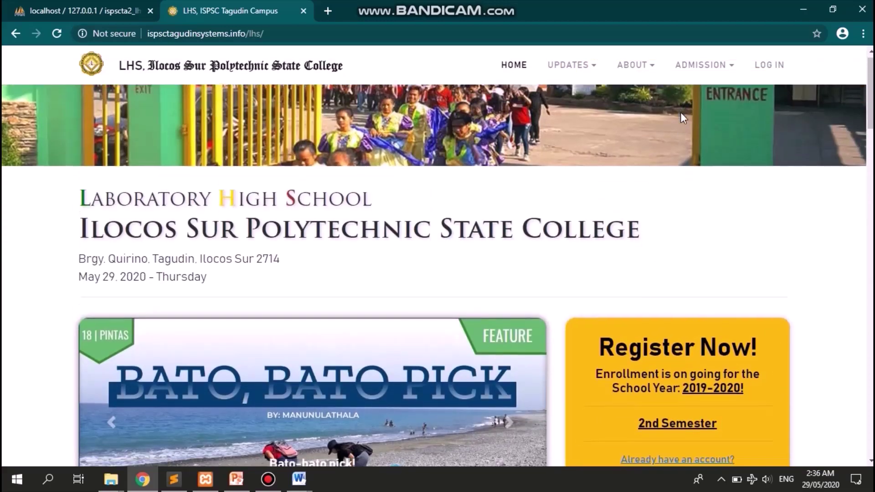
scroll(682, 113, "down", 1)
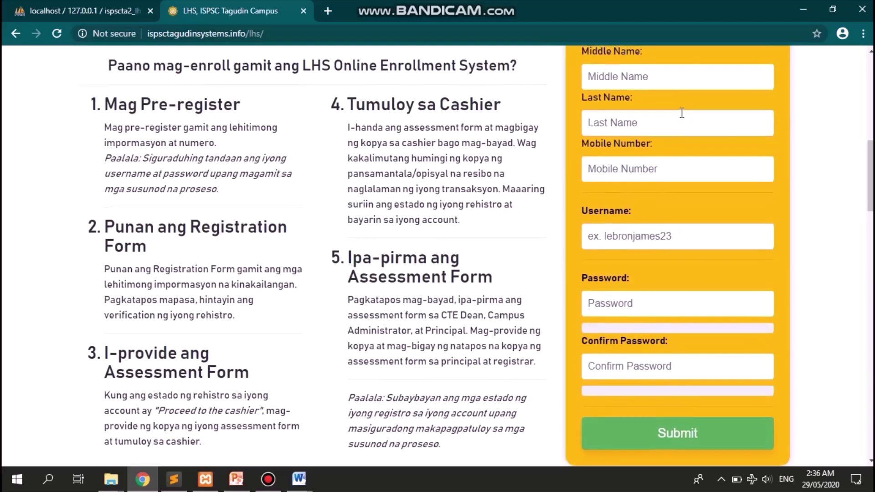
scroll(682, 112, "up", 3)
scroll(680, 113, "up", 3)
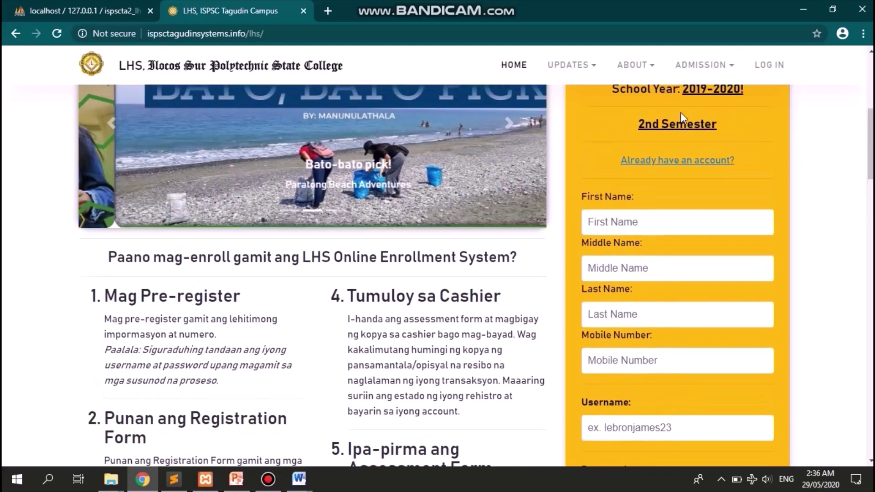
scroll(681, 112, "up", 1)
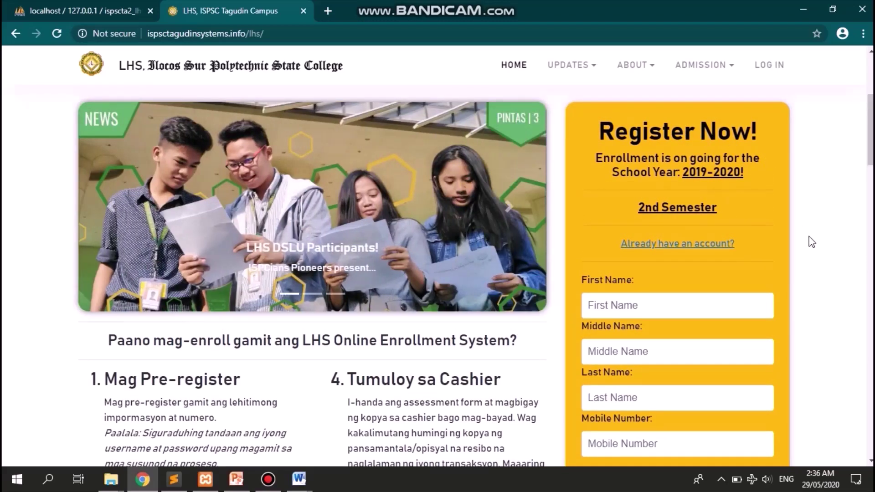
scroll(813, 242, "down", 2)
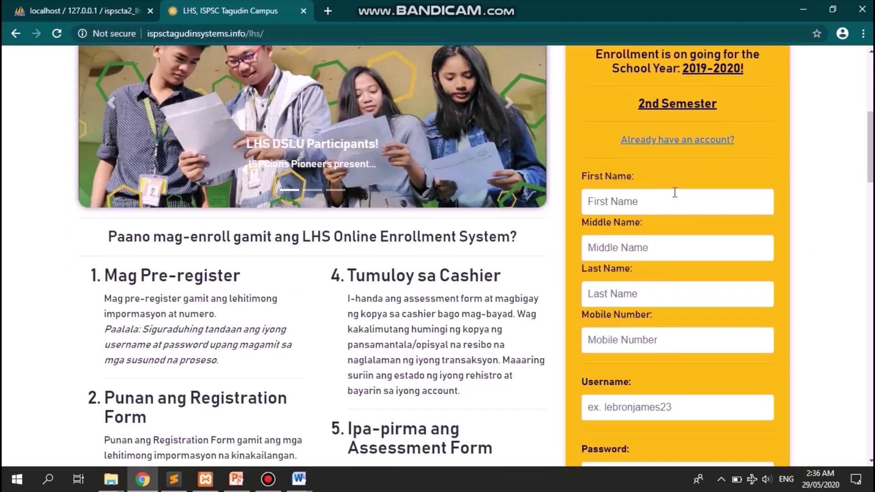
- Enter the student's first, middle and last name and mobile number
left_click(675, 193)
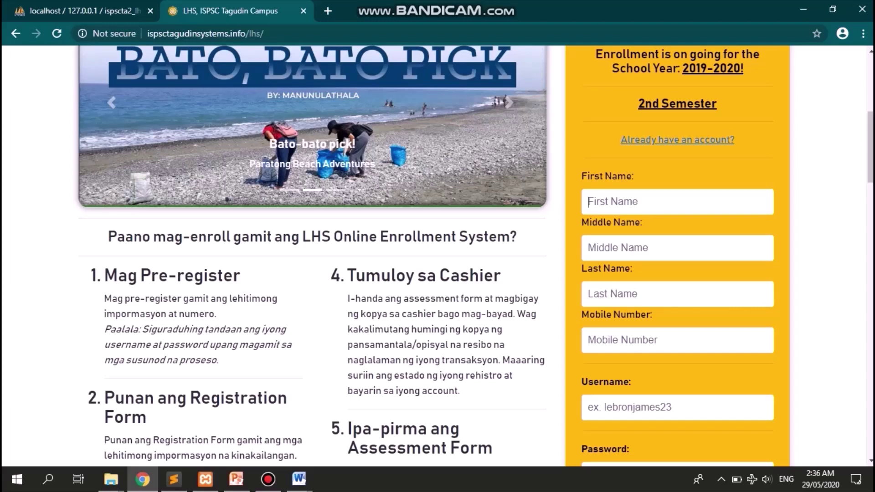
key("Tab")
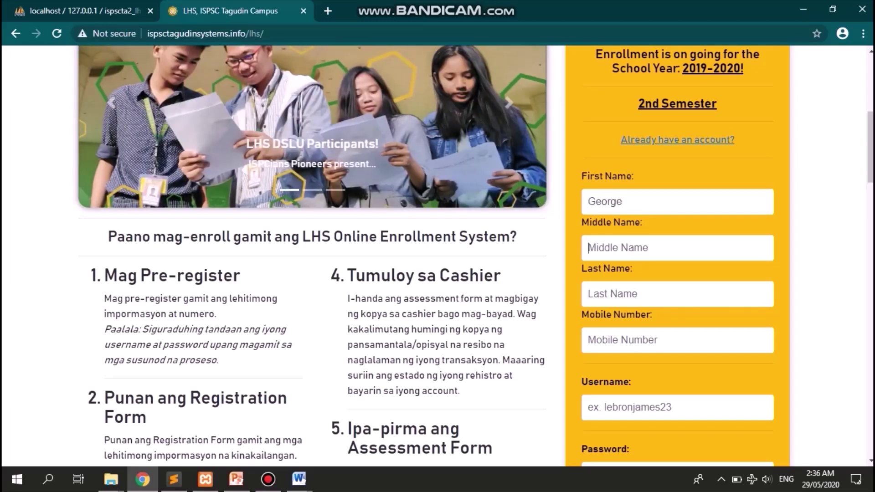
key("Tab")
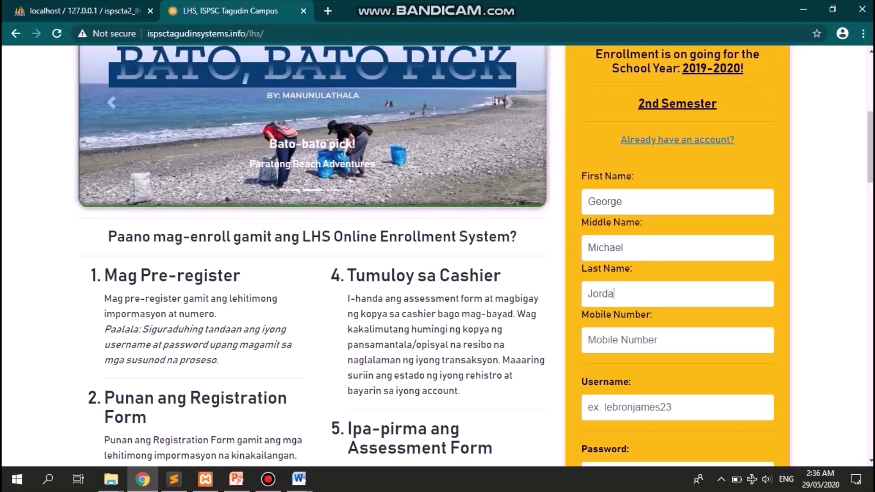
key("Tab")
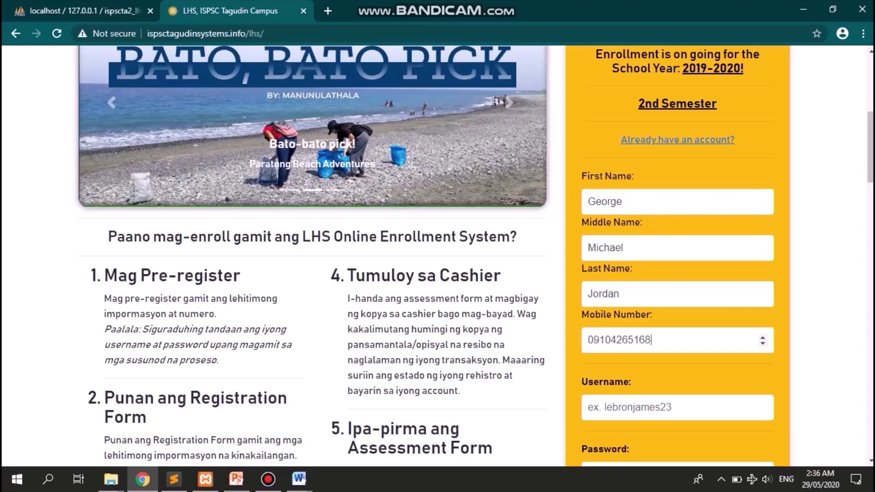
key("Tab")
- Fill in the username, password and password confirmation, then submit and acknowledge the success alert
scroll(474, 255, "down", 3)
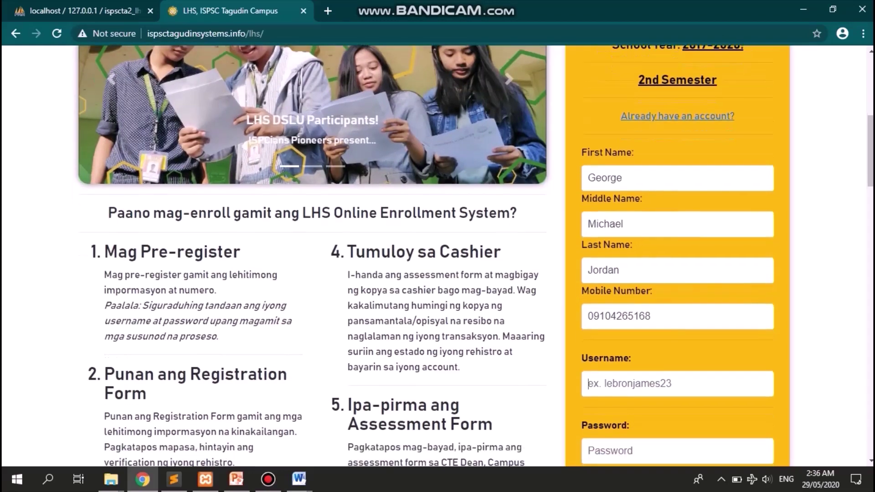
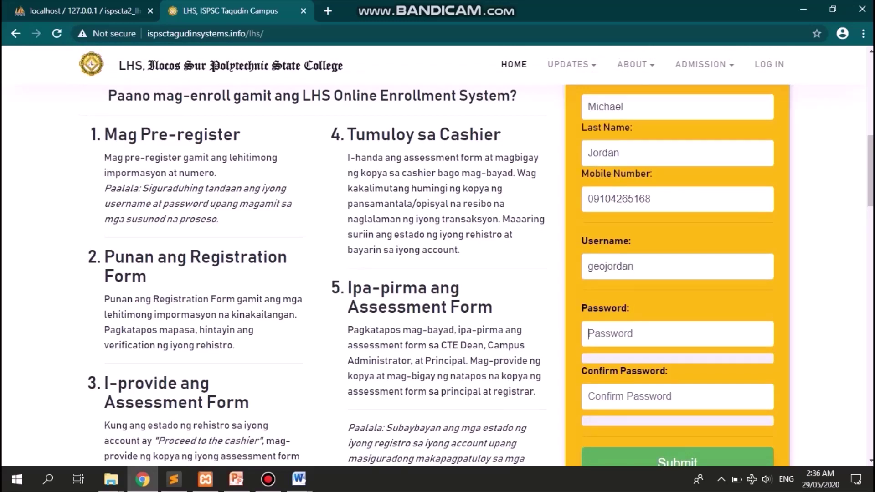
type("••••••••")
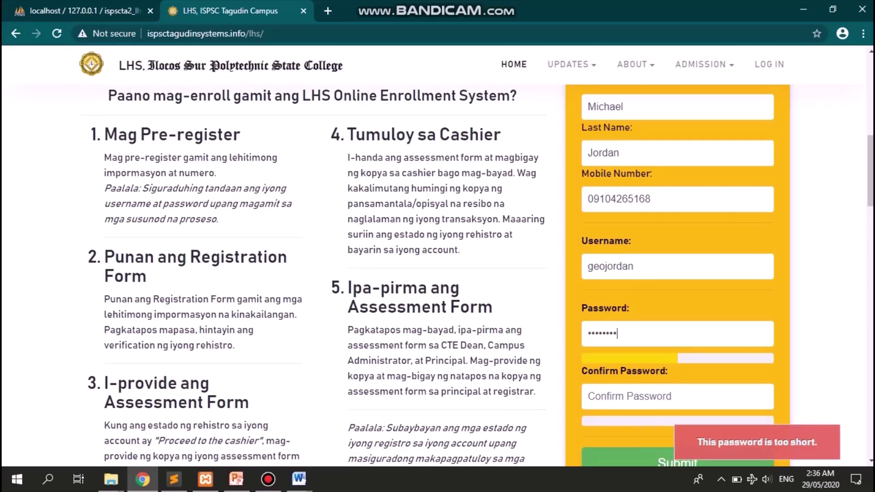
key("Tab")
type("••••••••")
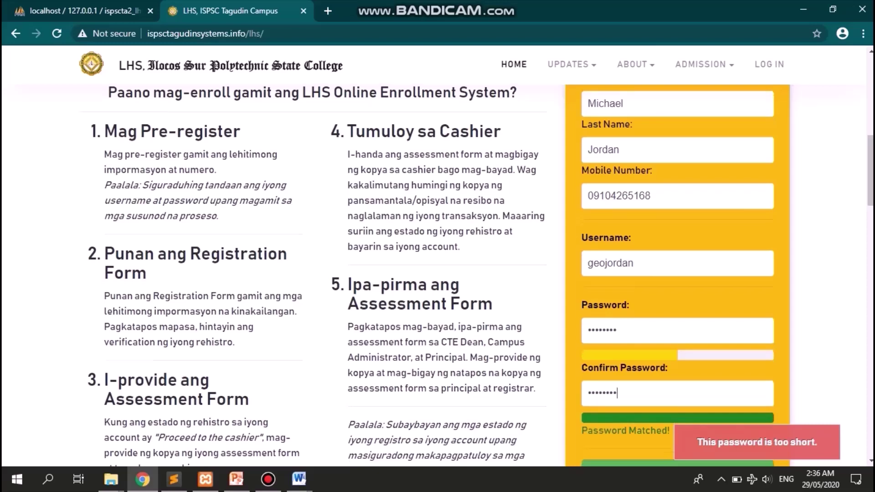
scroll(706, 308, "down", 2)
left_click(658, 378)
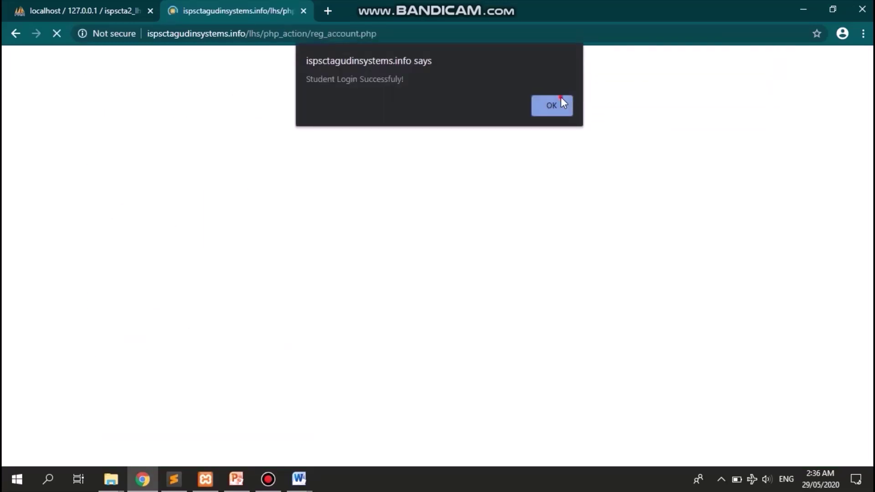
left_click(562, 97)
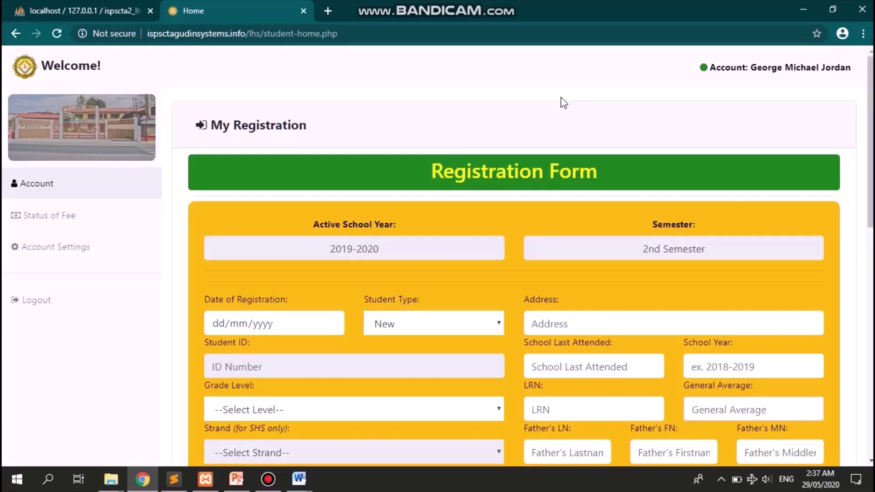
scroll(590, 269, "down", 3)
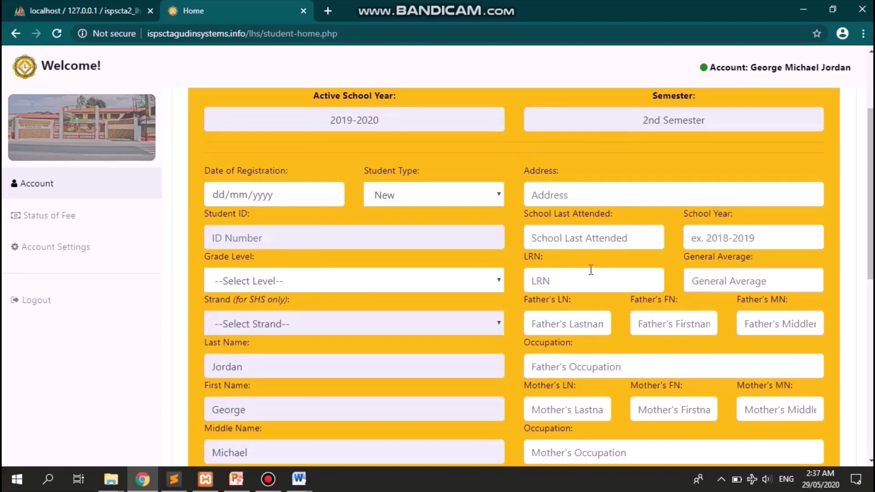
scroll(590, 270, "down", 4)
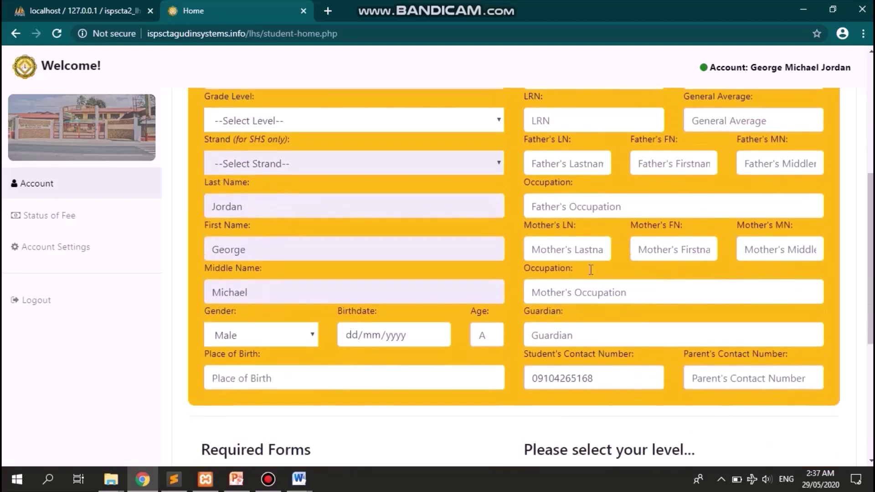
scroll(591, 270, "up", 6)
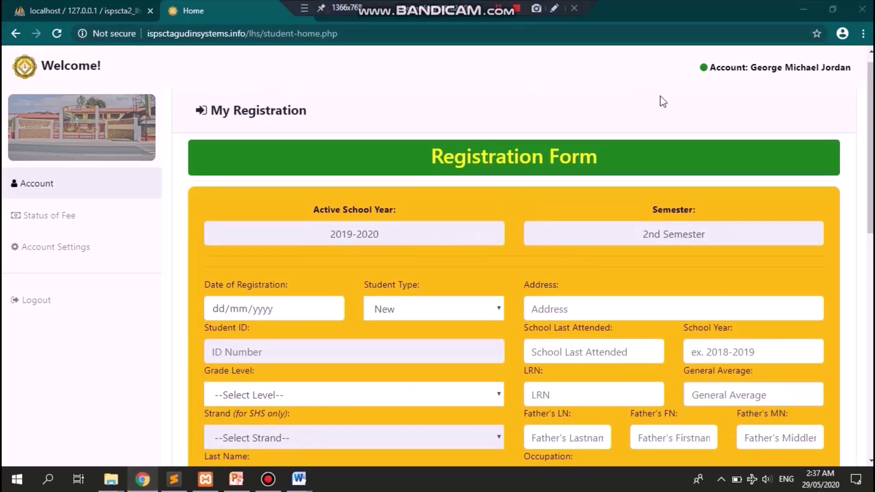
scroll(671, 291, "down", 5)
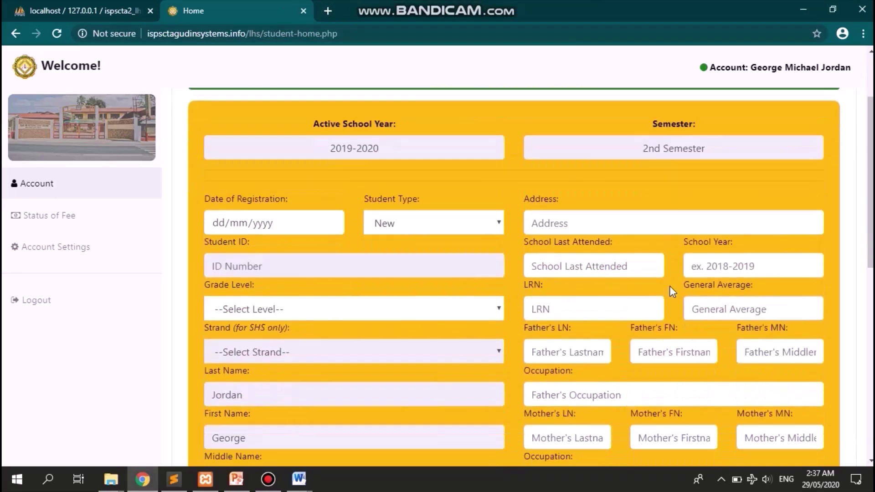
scroll(670, 290, "down", 2)
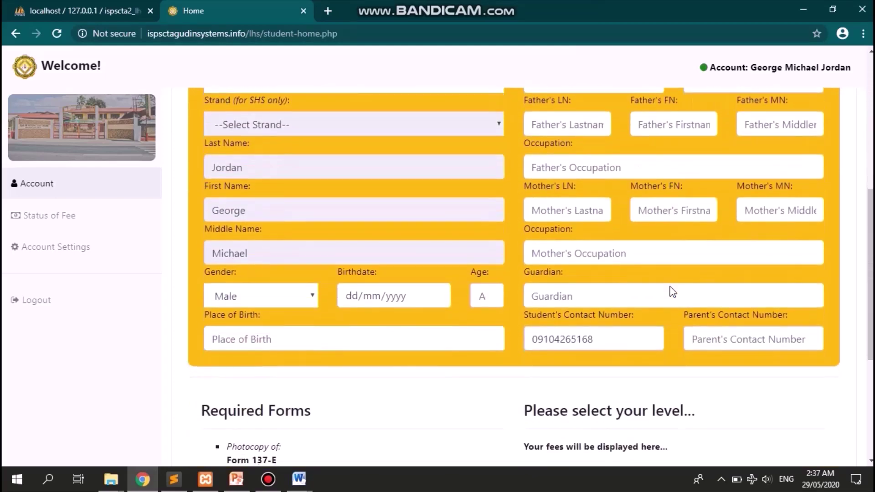
scroll(669, 285, "up", 6)
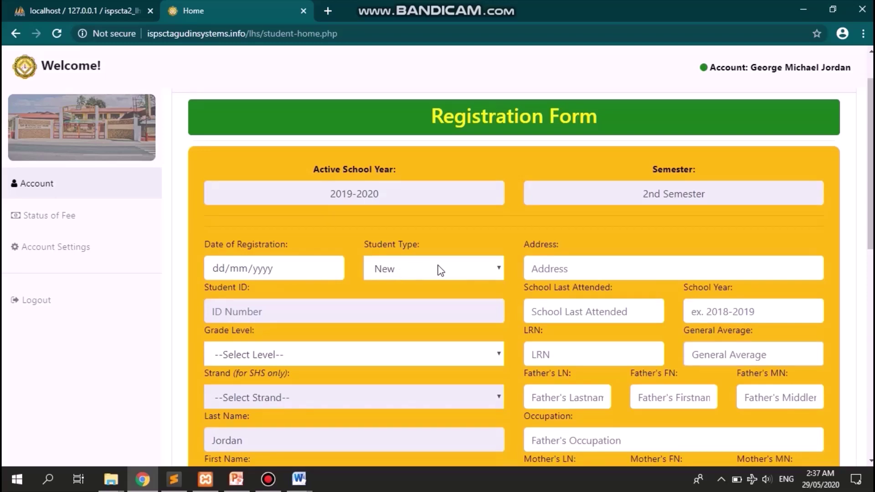
- Set the registration date to 29 May 2020, student type Old, and enter the student ID
left_click(330, 269)
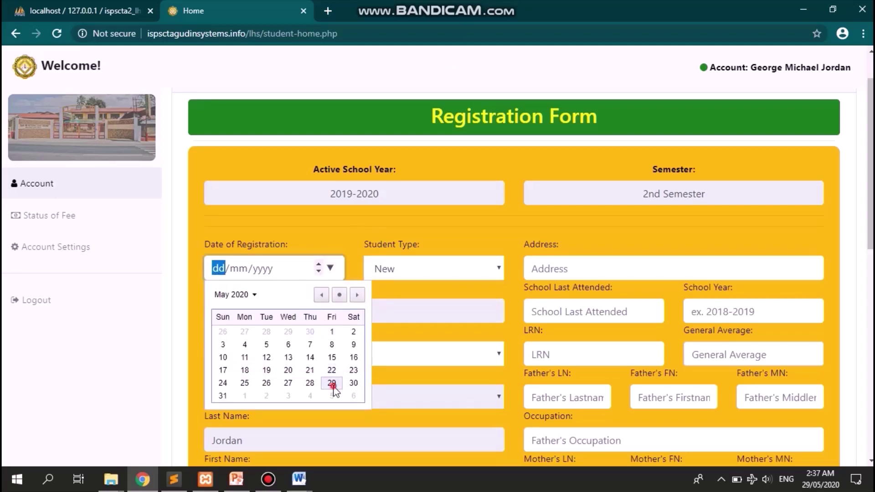
left_click(332, 384)
left_click(432, 262)
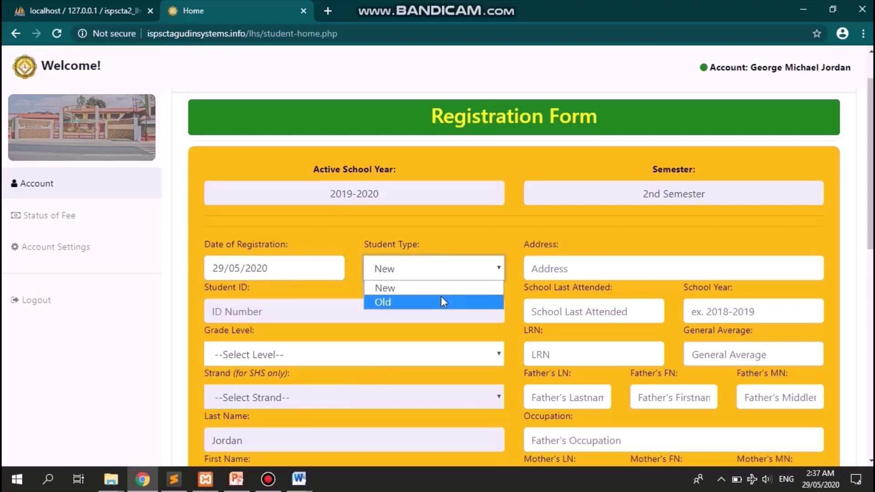
left_click(442, 298)
left_click(371, 309)
type("E")
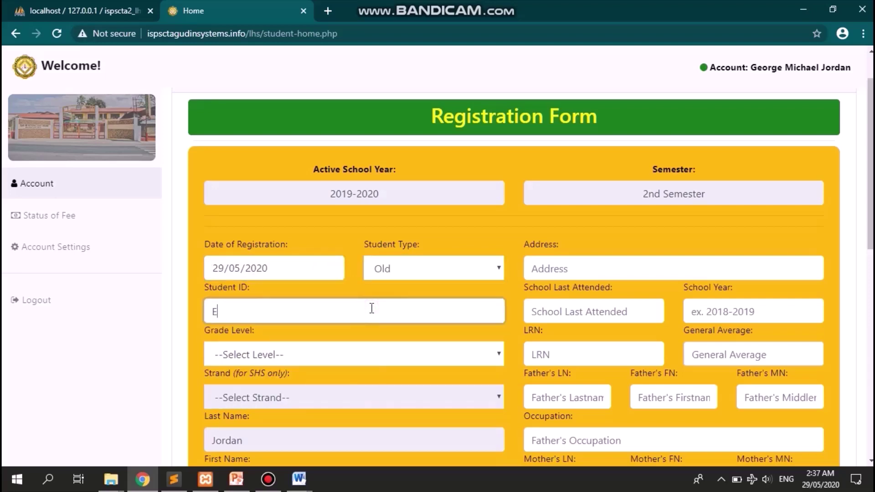
key("Tab")
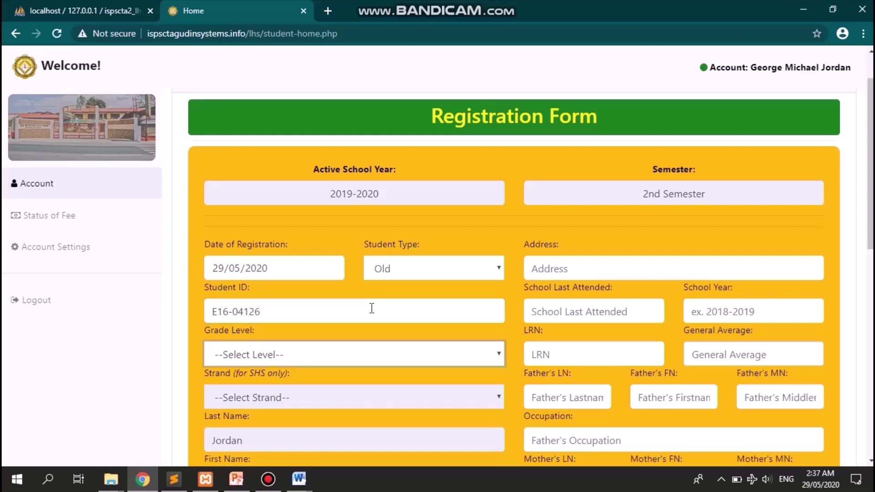
- Choose Grade 12, the Information & Communications Technology strand, and gender Male
key("Down")
scroll(372, 309, "down", 6)
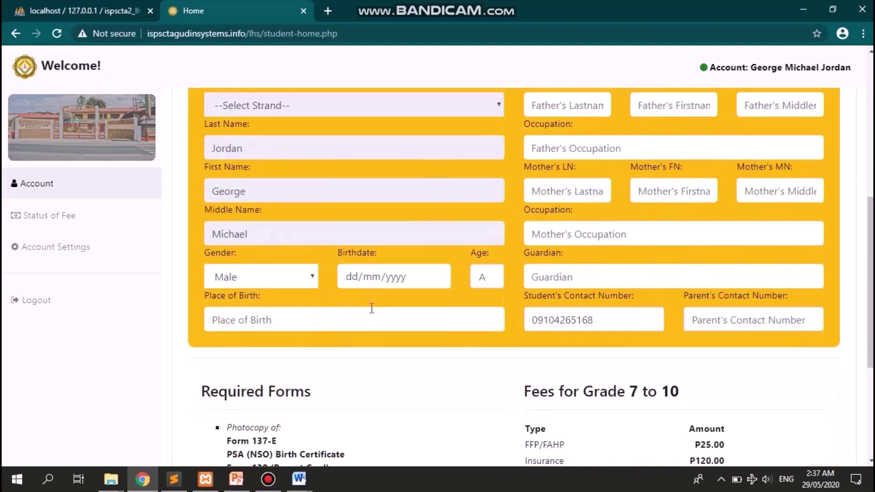
scroll(372, 307, "up", 2)
left_click(344, 175)
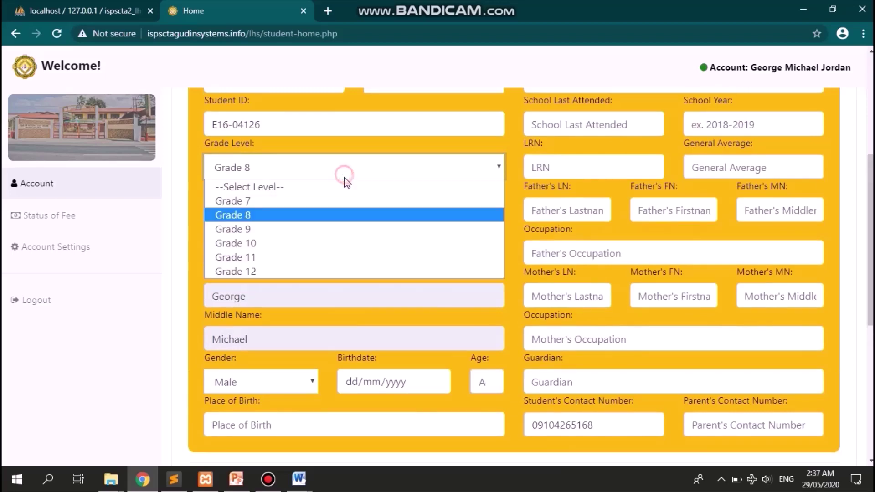
left_click(363, 272)
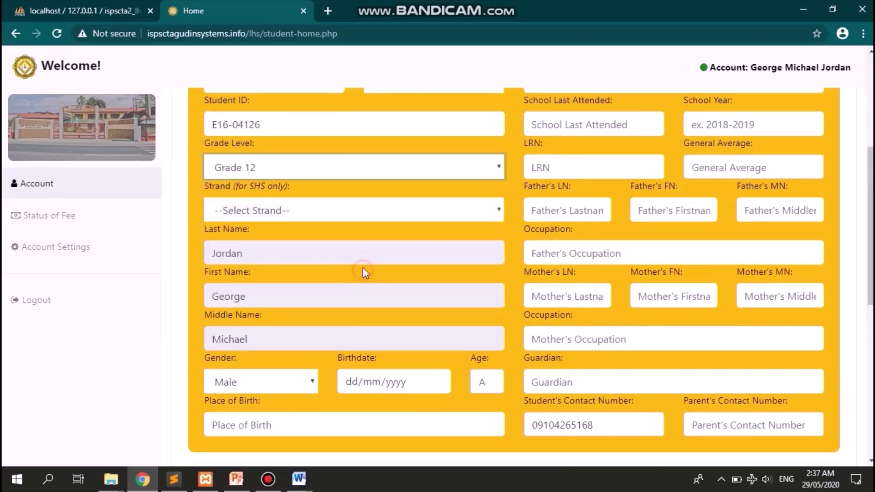
left_click(345, 210)
left_click(359, 295)
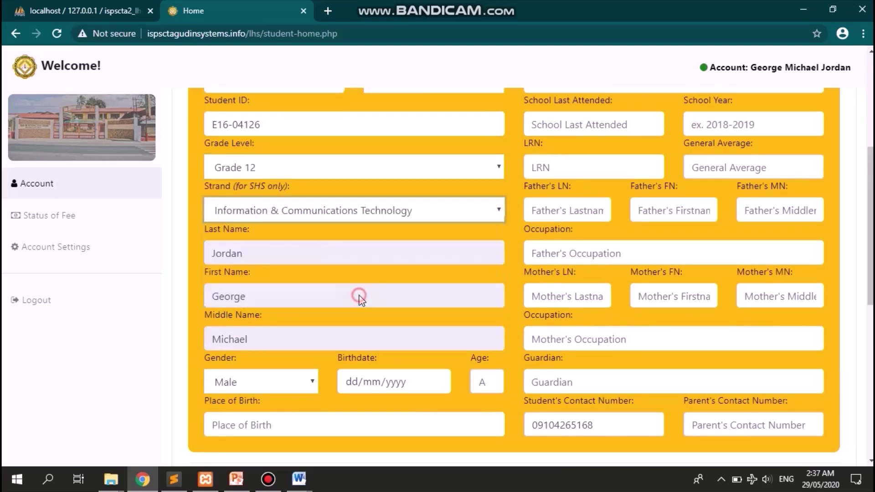
left_click(265, 382)
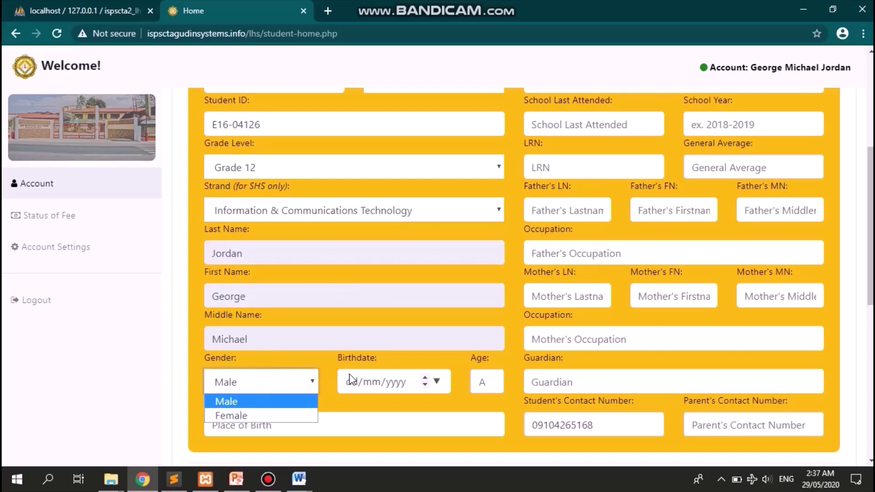
- Enter the student's birthdate and place of birth
left_click(350, 376)
type("09/10/")
type("1996")
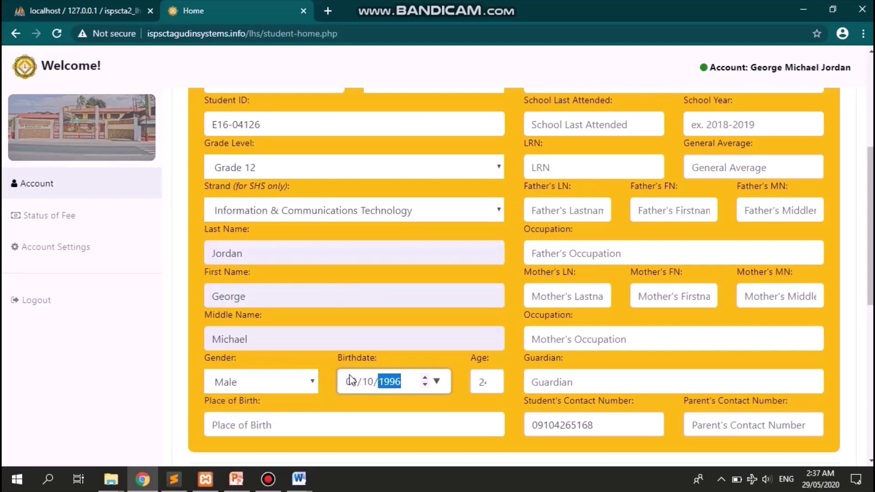
key("Tab")
key("Tab")
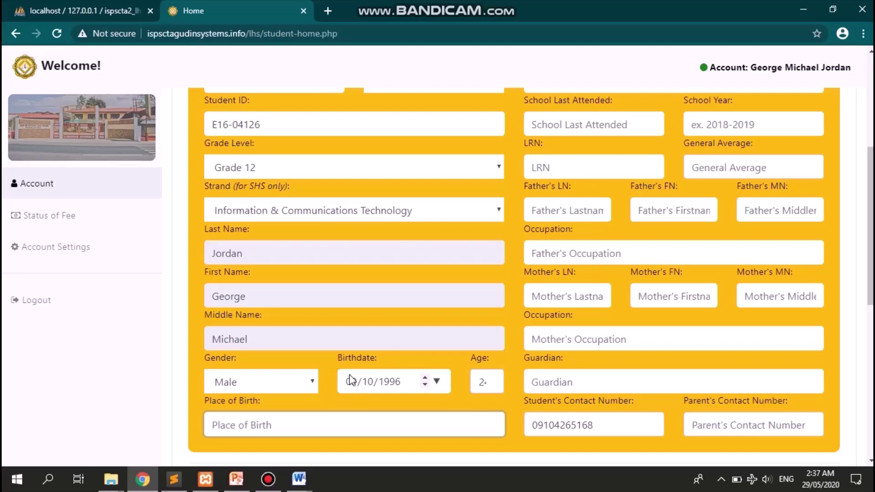
scroll(351, 381, "down", 1)
type("Sudipne")
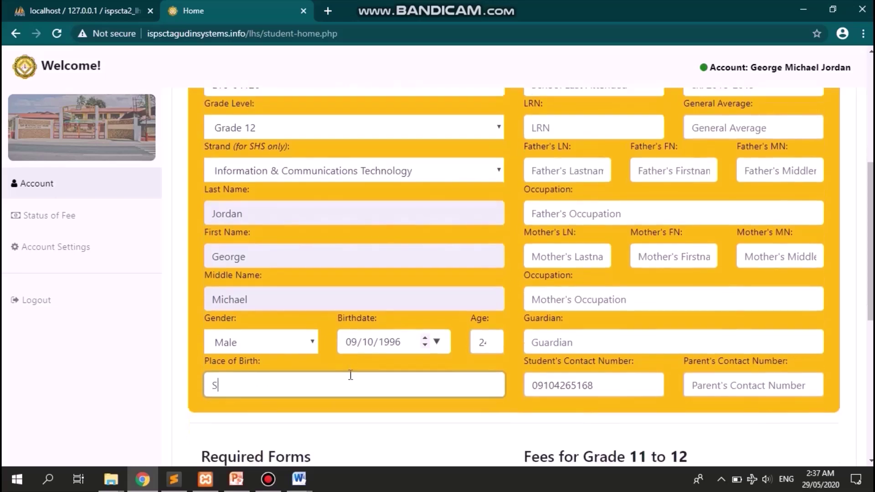
key("BackSpace")
key("BackSpace")
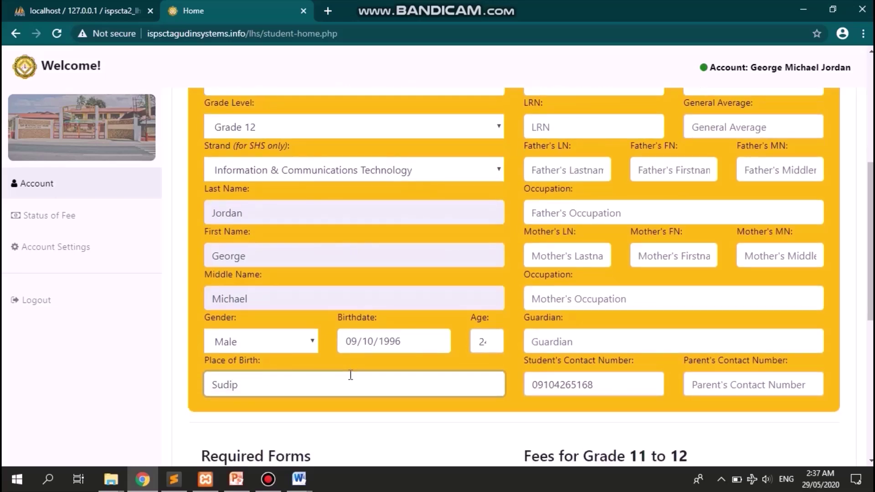
type("en, La Union")
scroll(351, 374, "up", 1)
- Enter the student's home address
left_click(349, 380)
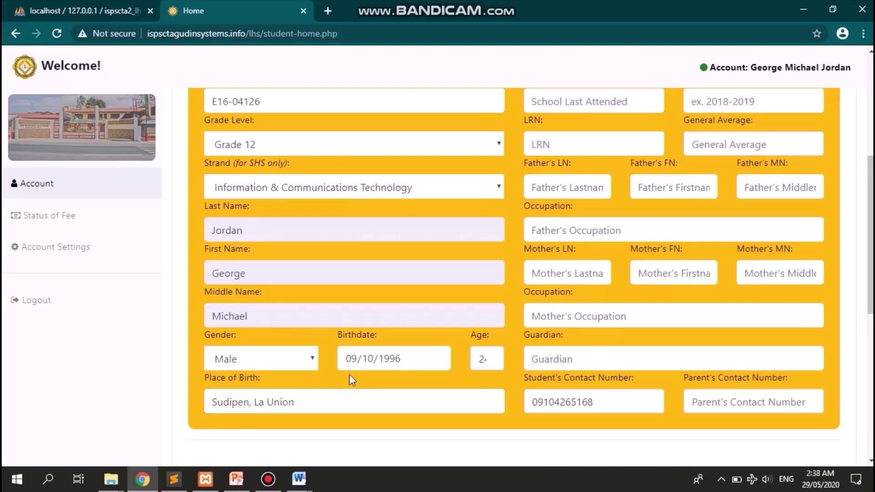
scroll(505, 275, "up", 5)
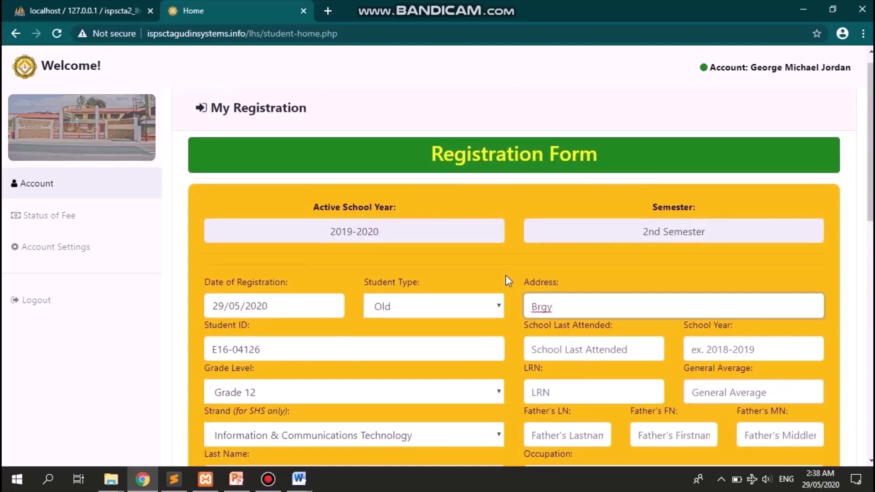
type(". Alzae")
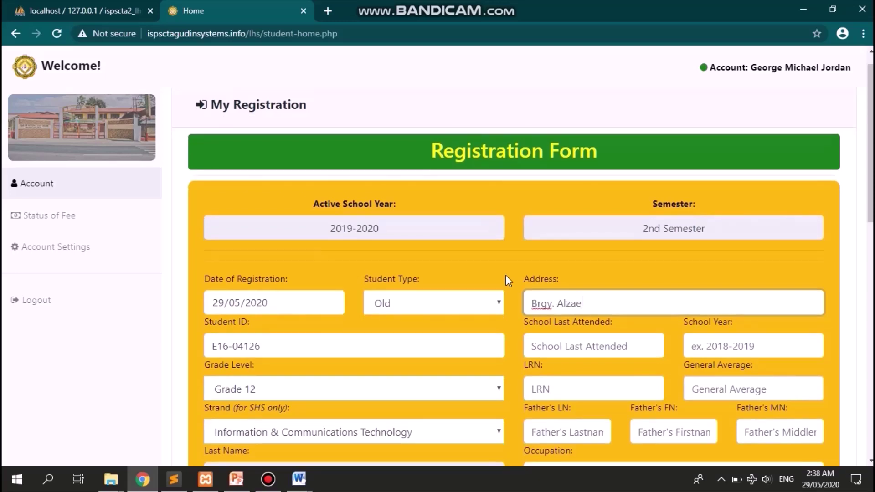
key("BackSpace")
type("te, Bangar, La Union")
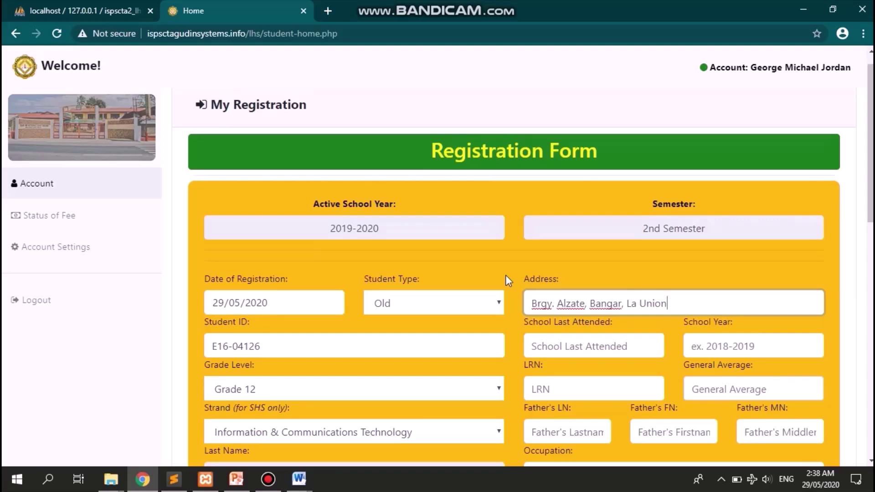
key("Tab")
scroll(505, 275, "down", 2)
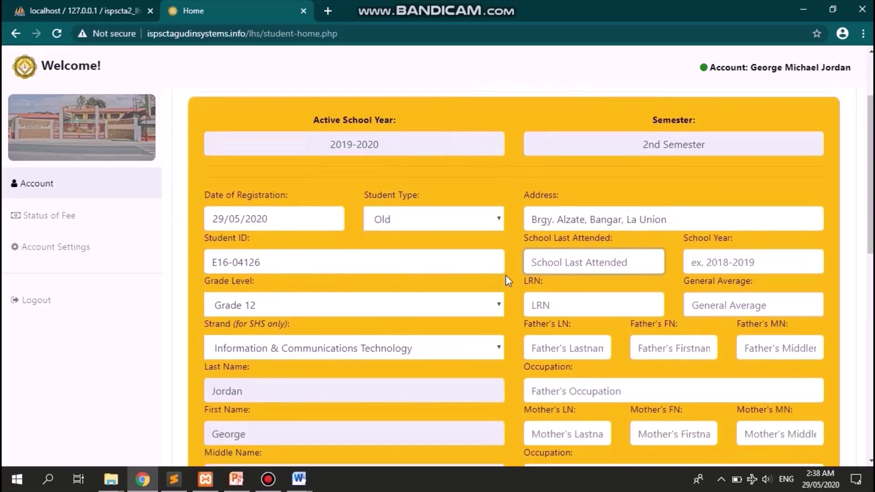
- Enter DFLOMNHS as the school last attended
type("DFL")
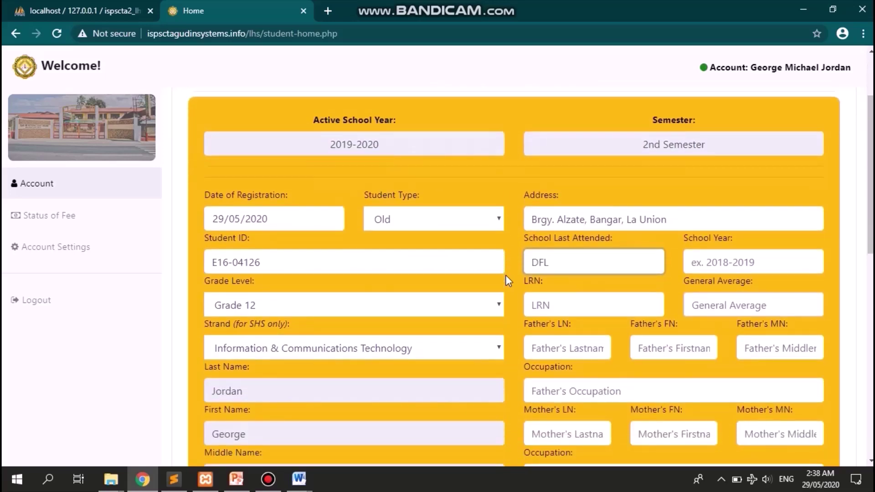
type("MHS")
key("BackSpace")
key("BackSpace")
key("BackSpace")
key("BackSpace")
type("OMHS")
key("BackSpace")
key("BackSpace")
key("BackSpace")
key("BackSpace")
type("LOMHS")
left_click(565, 261)
type("N")
key("Tab")
- Set school year 2013-2014, enter the student's LRN, and general average 89.5
type("2013-2013")
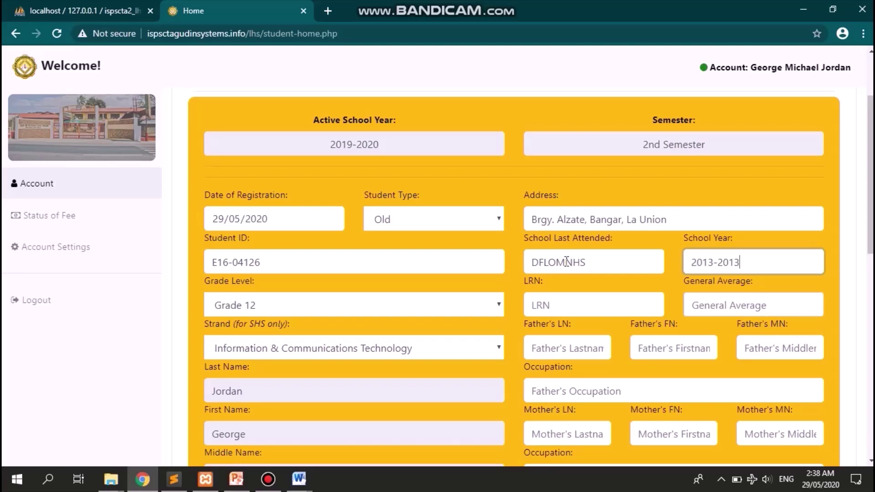
key("Tab")
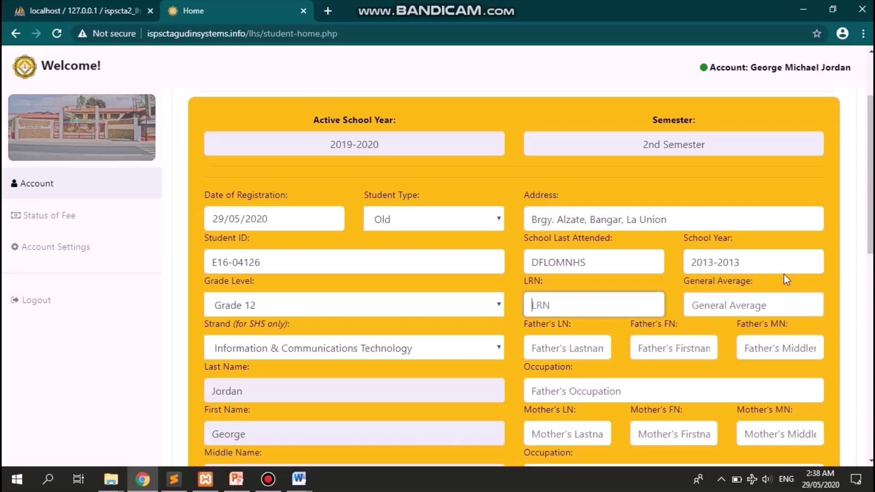
left_click(769, 260)
key("BackSpace")
type("4")
key("Tab")
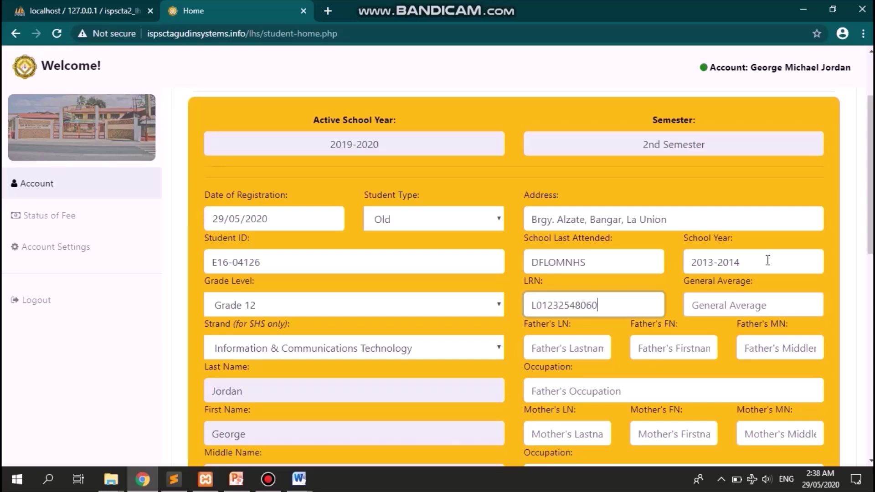
key("Tab")
type("89.5")
key("Tab")
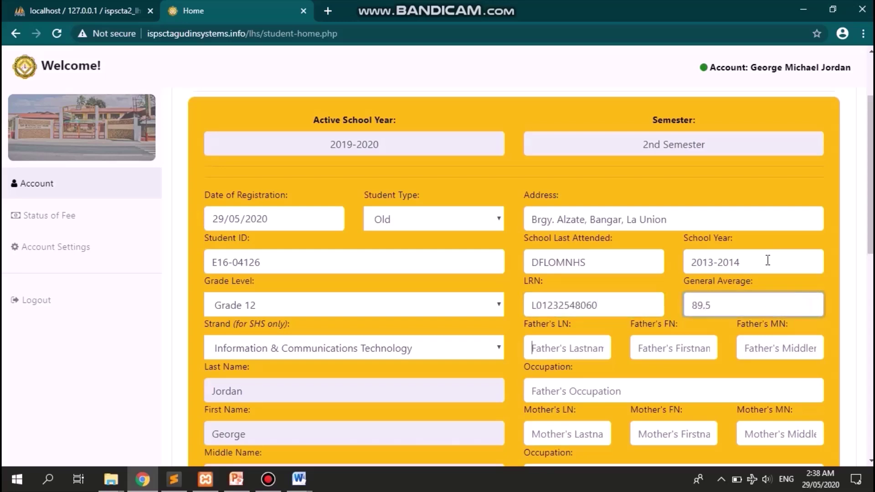
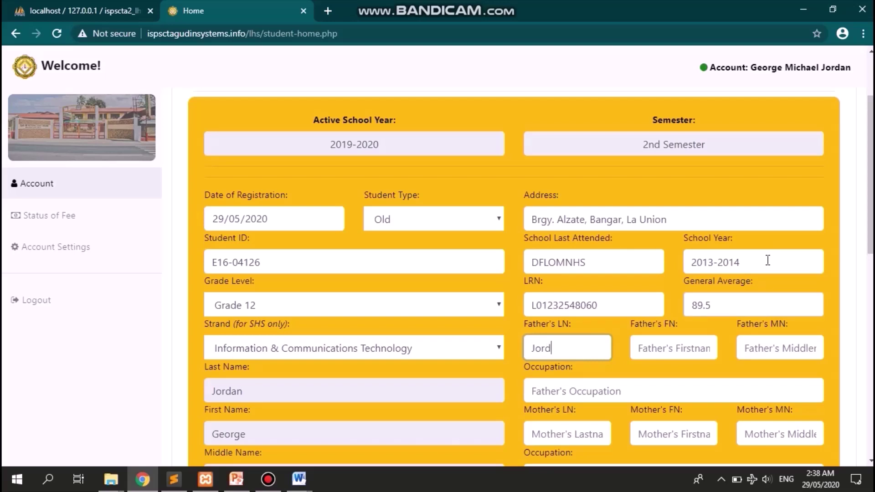
- Enter the father's last, first and middle names with occupation Architect
key("Tab")
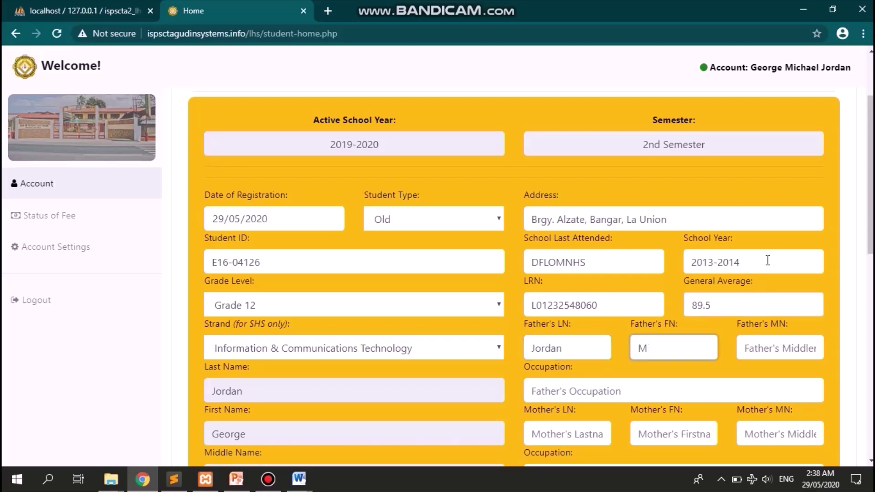
key("Tab")
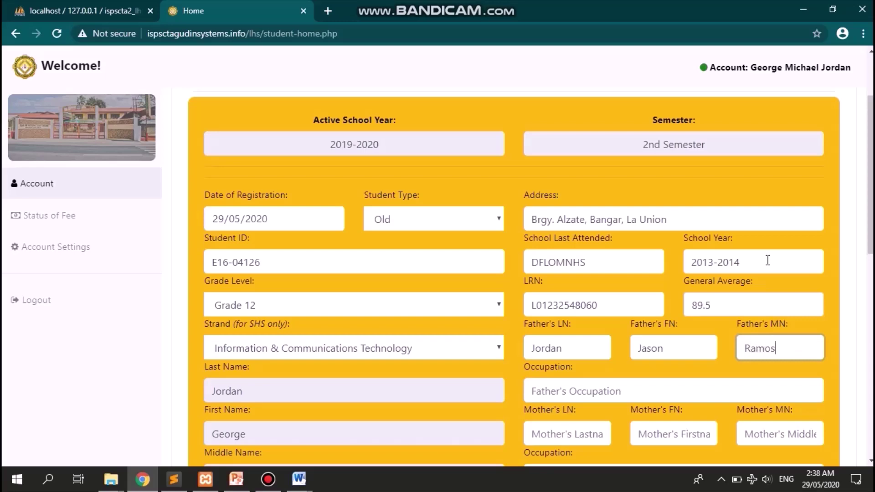
key("Tab")
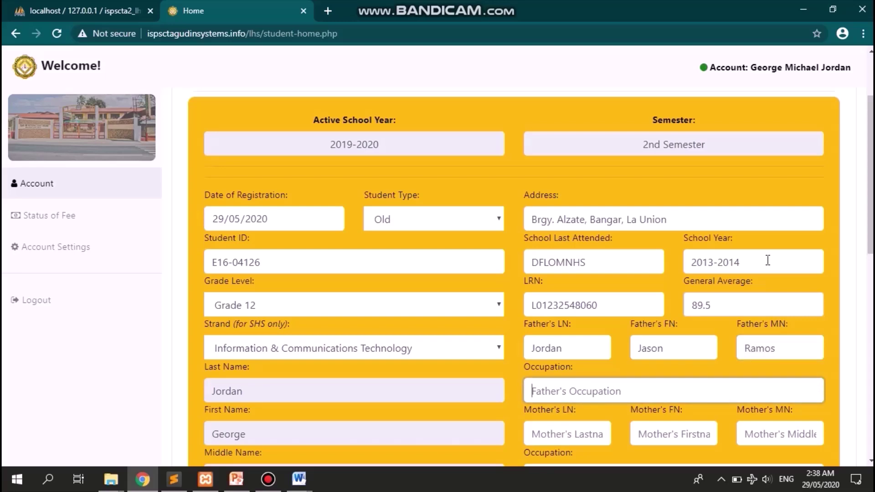
type("Architect")
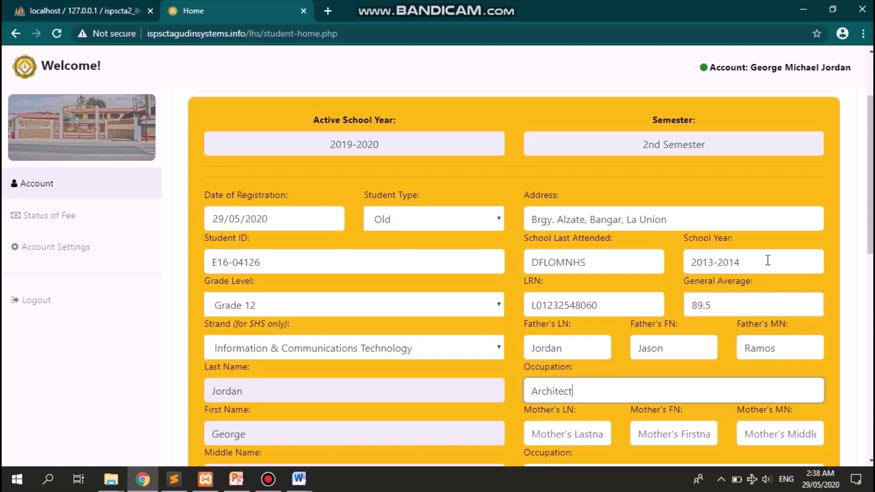
key("Tab")
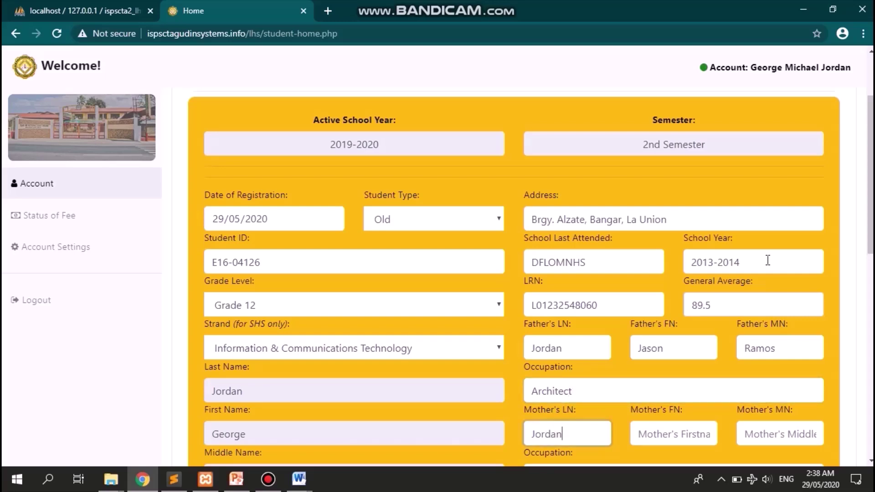
- Enter the mother's last, first and middle names with occupation Businesswoman
key("Tab")
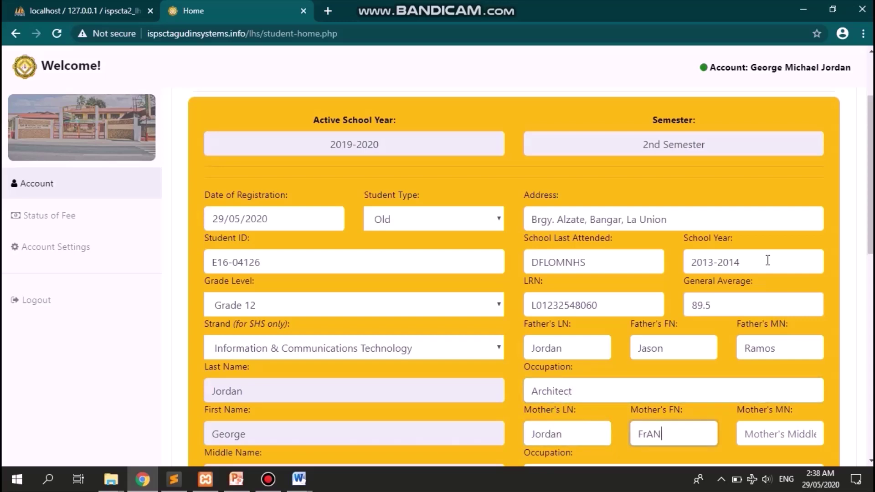
scroll(863, 250, "down", 5)
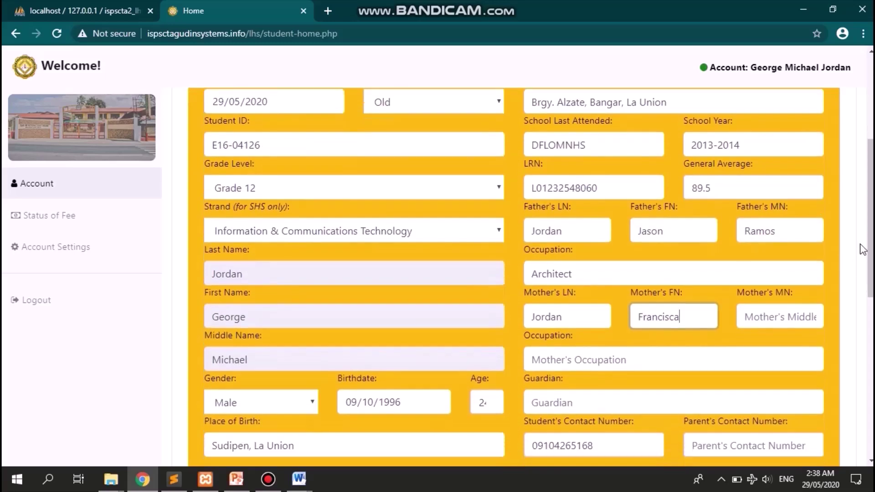
key("Tab")
type("Sotto")
key("Tab")
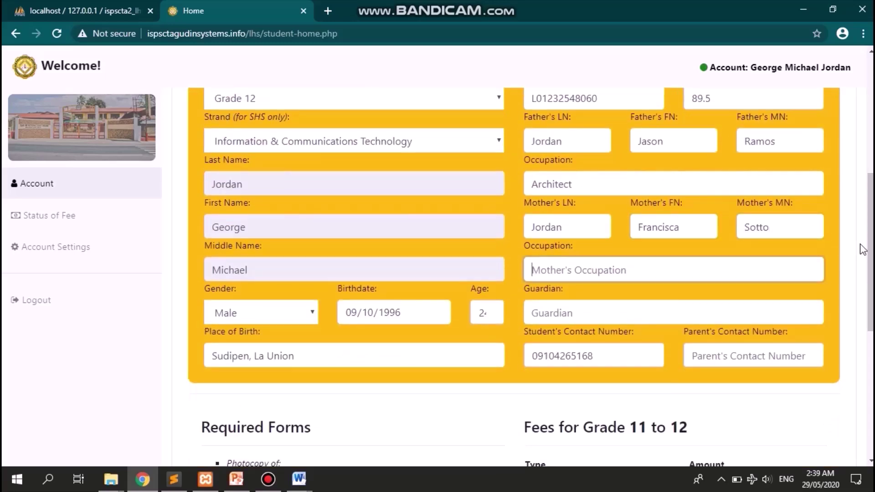
type("B")
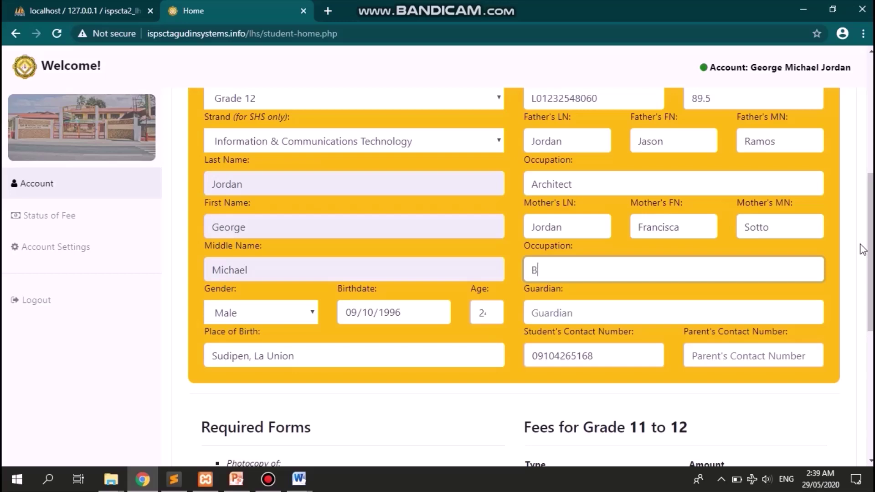
type("usinesswoman")
- Skip the guardian field and paste the student's contact number as the parent's contact number
key("Tab")
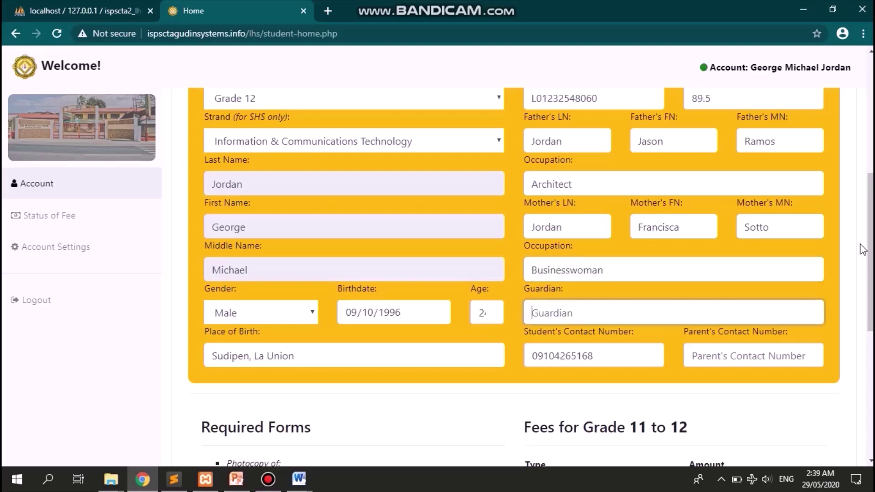
key("Tab")
key("ctrl+c")
key("Tab")
key("ctrl+v")
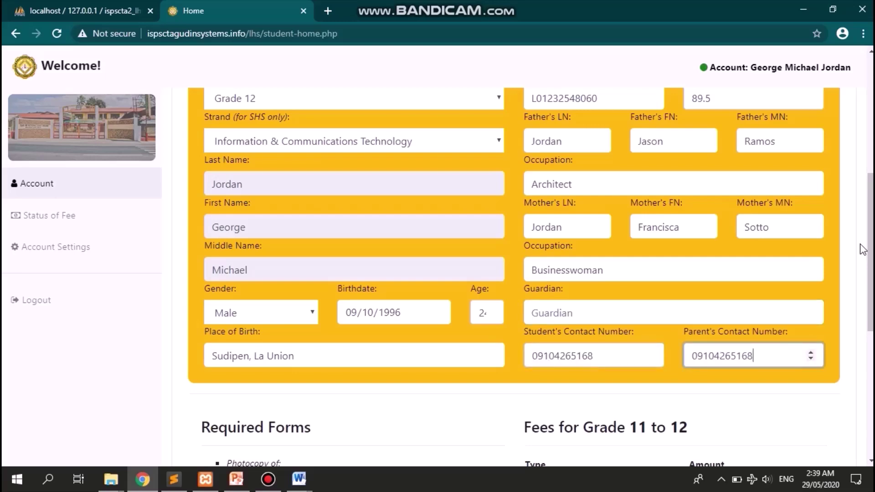
scroll(863, 250, "down", 5)
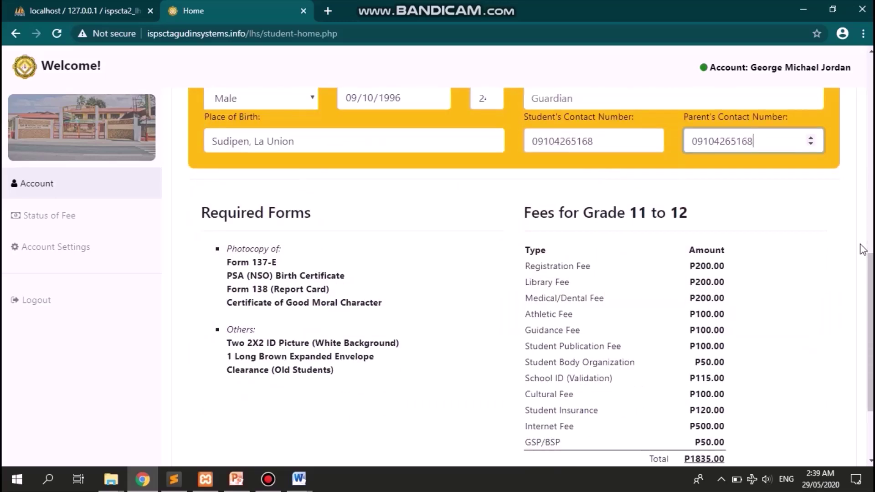
scroll(626, 242, "down", 2)
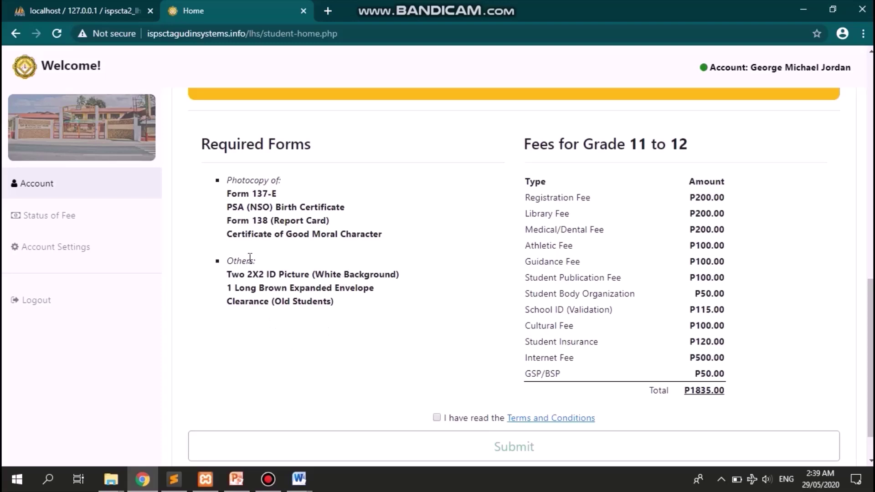
scroll(391, 195, "up", 2)
scroll(391, 196, "down", 1)
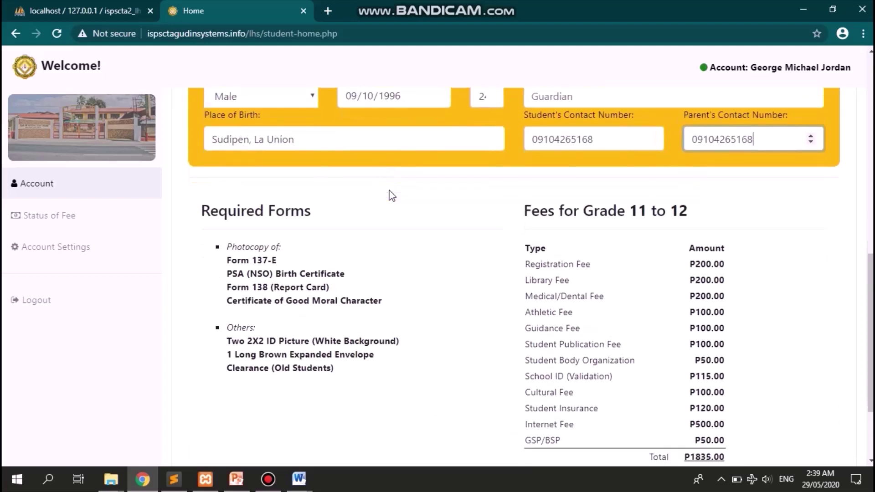
scroll(390, 195, "down", 2)
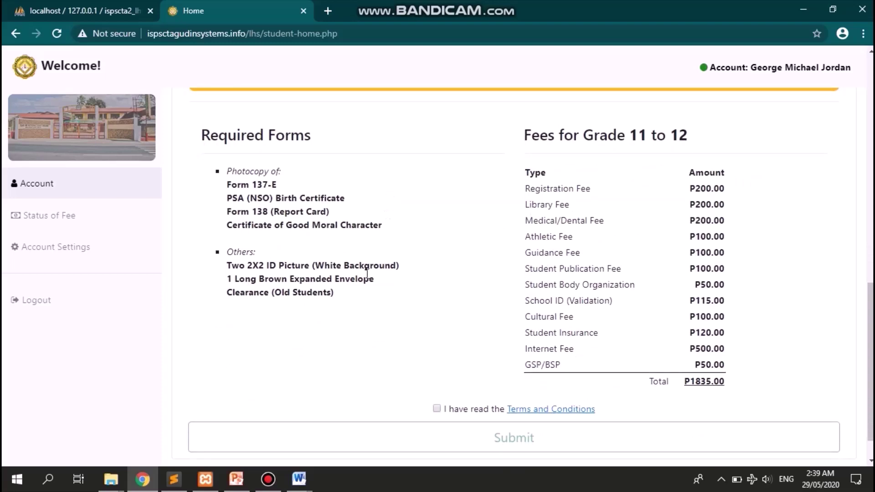
left_click_drag(202, 134, 375, 291)
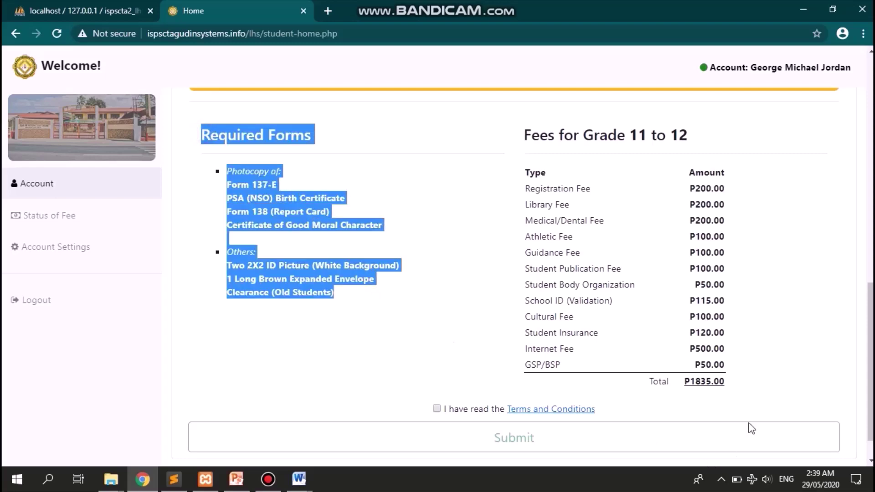
left_click_drag(739, 383, 526, 137)
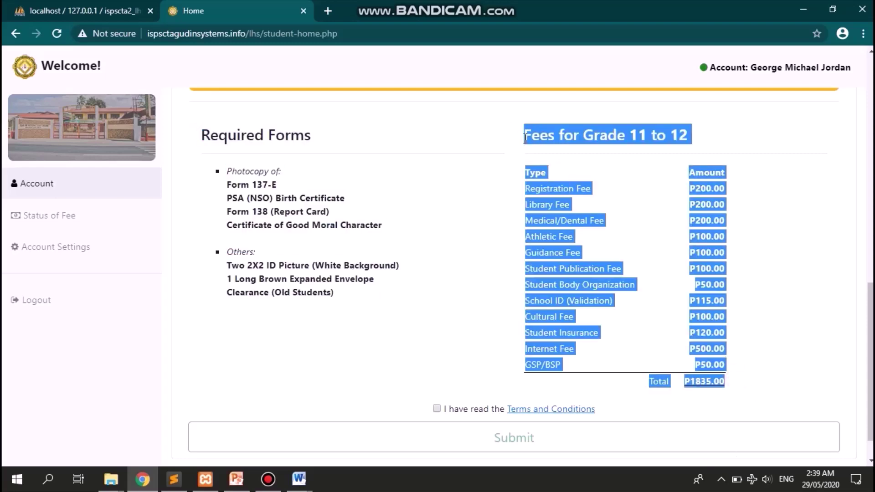
left_click(778, 328)
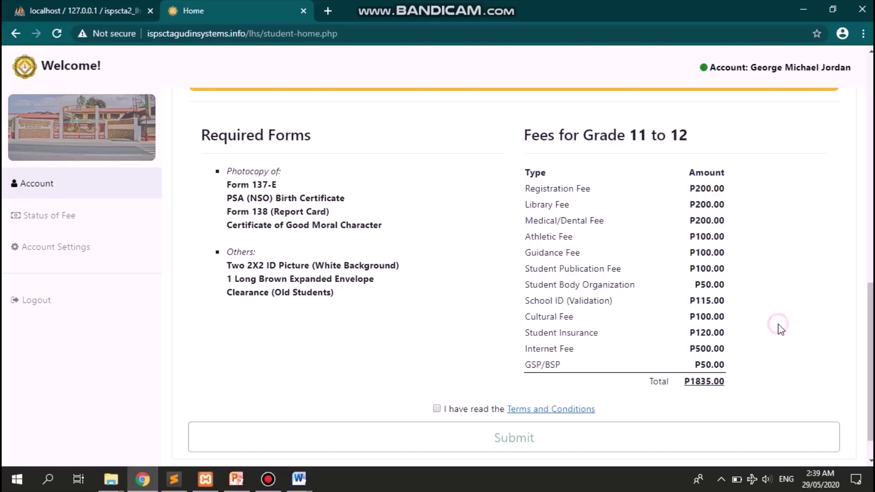
scroll(781, 329, "down", 1)
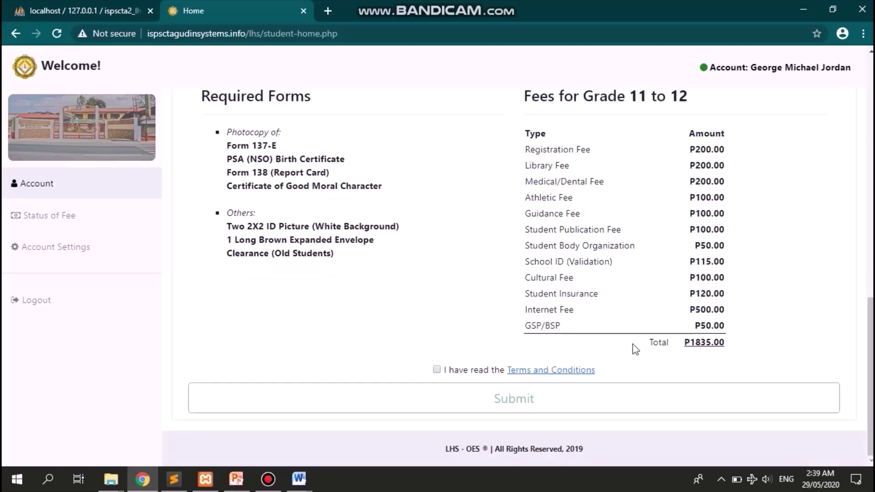
- Accept the Terms and Conditions, submit the registration, and dismiss the 'Successfully Submitted!' alert
left_click(437, 369)
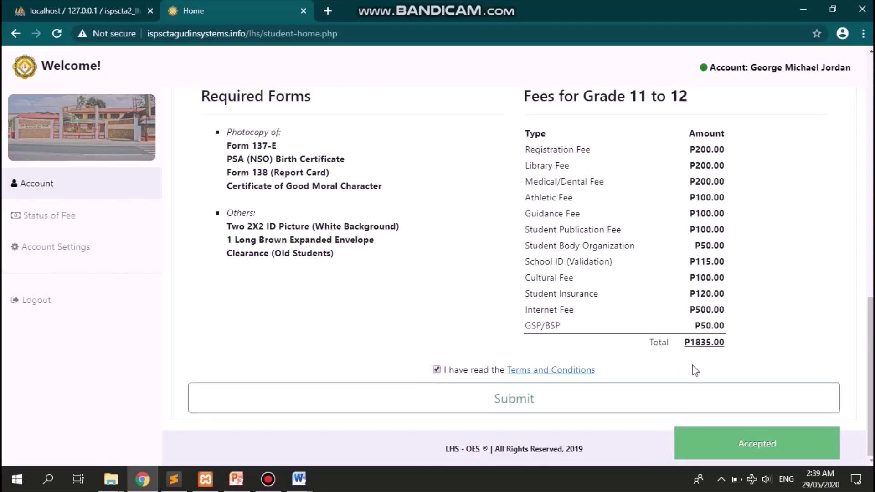
left_click(564, 403)
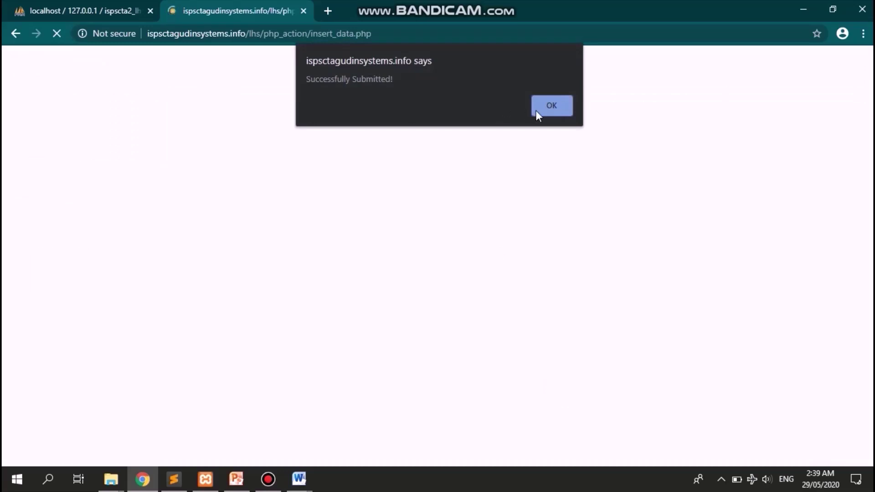
left_click(553, 110)
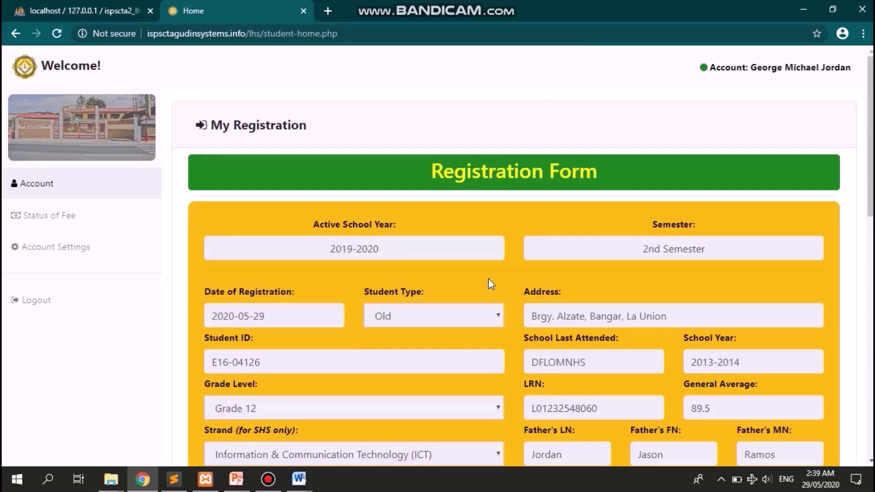
- Review the submitted form's fees and status until it reads 'Please proceed to the cashier.'
scroll(488, 279, "down", 7)
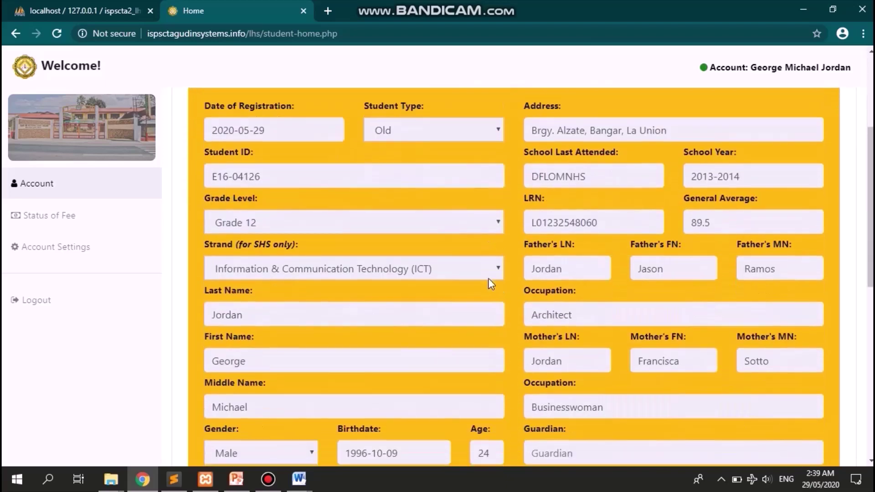
scroll(488, 278, "down", 2)
scroll(489, 278, "up", 2)
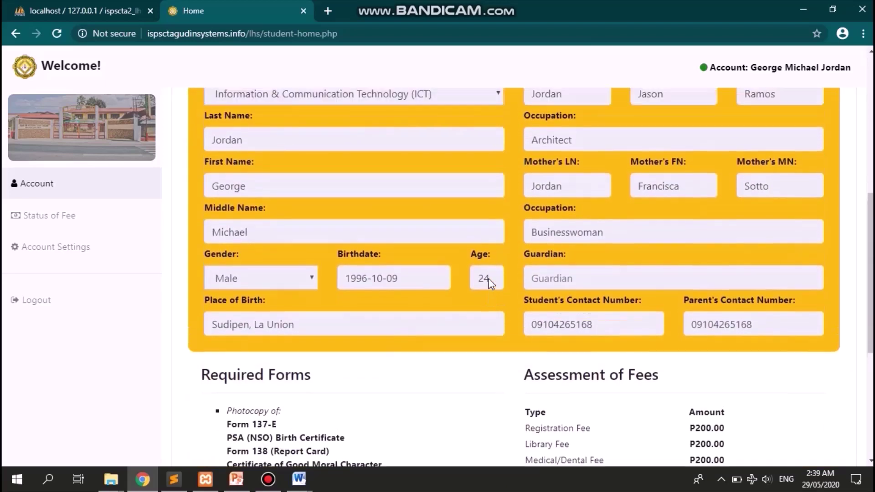
scroll(491, 283, "down", 7)
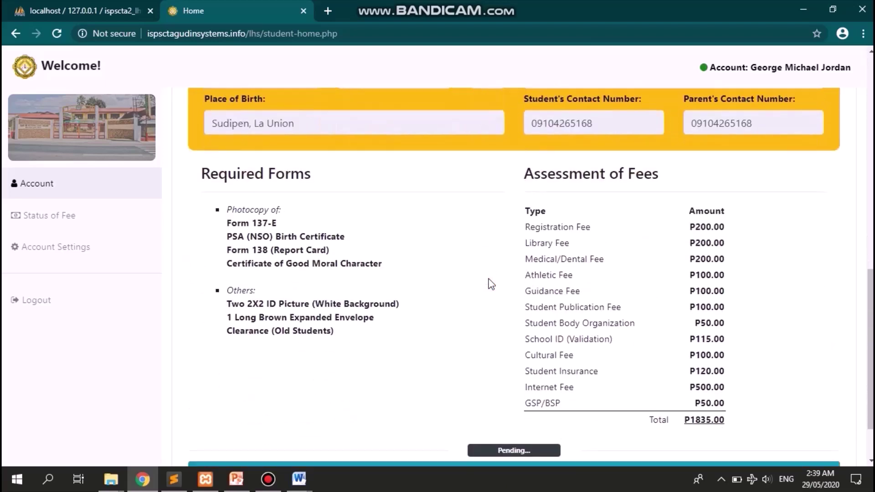
scroll(491, 284, "down", 1)
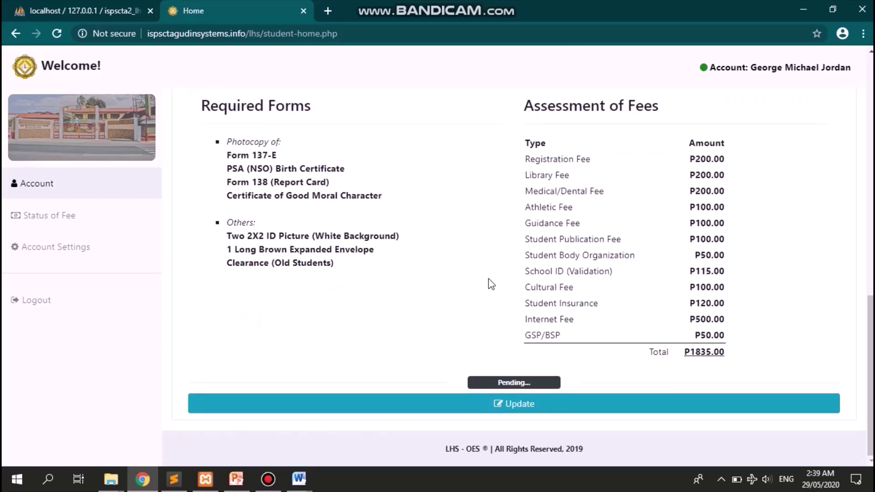
scroll(488, 279, "up", 1)
scroll(489, 279, "down", 1)
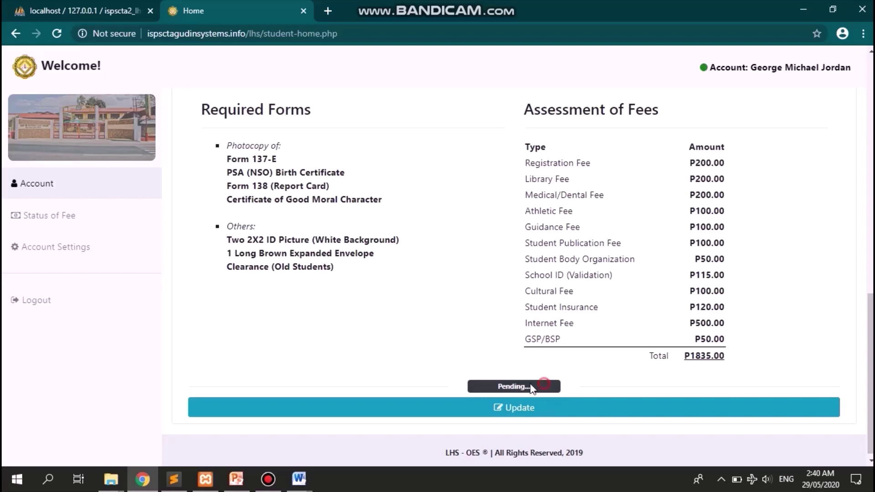
left_click_drag(538, 388, 558, 388)
left_click(570, 388)
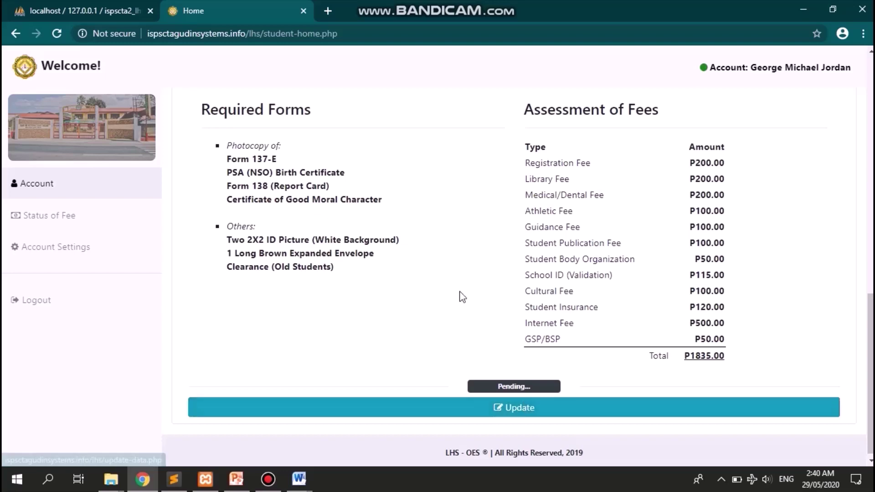
scroll(461, 296, "up", 2)
scroll(461, 296, "down", 2)
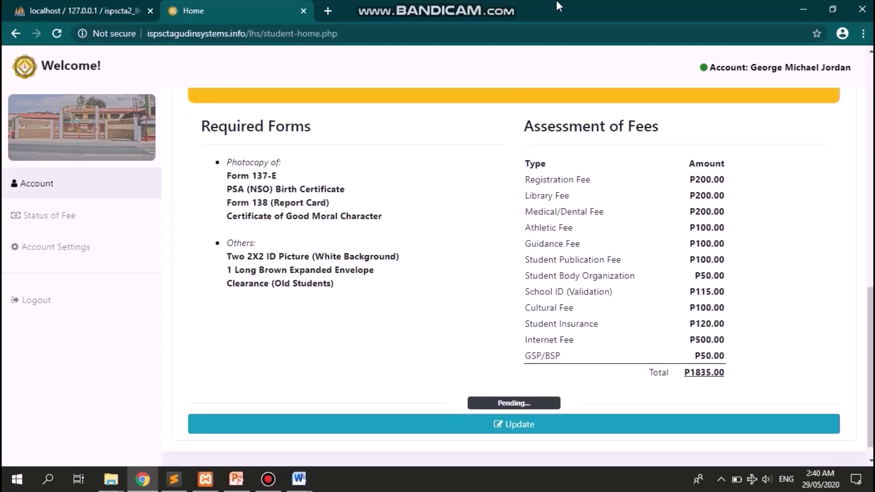
mouse_move(498, 6)
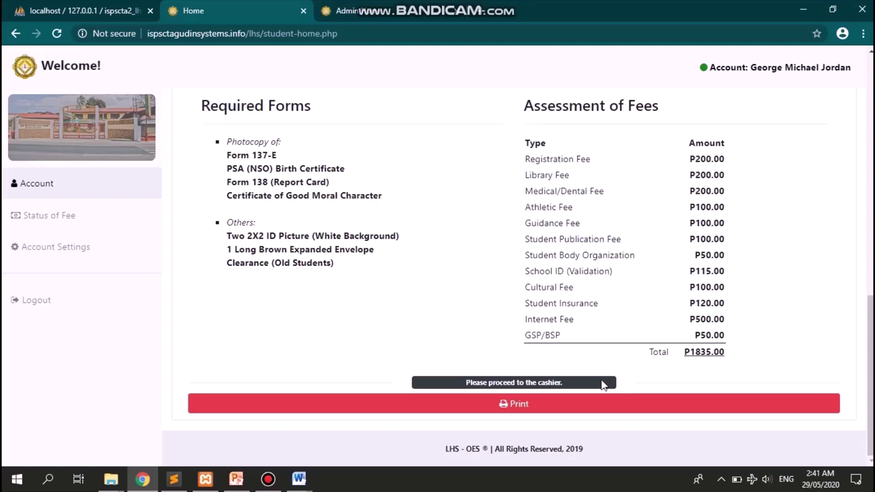
- Highlight the 'Please proceed to the cashier.' note and request printing of the registration form
left_click(588, 379)
left_click_drag(565, 382, 466, 378)
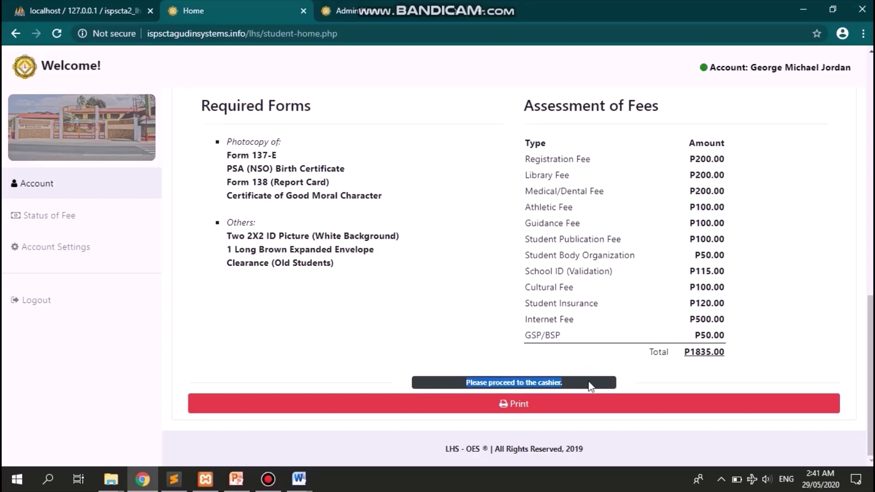
left_click(634, 383)
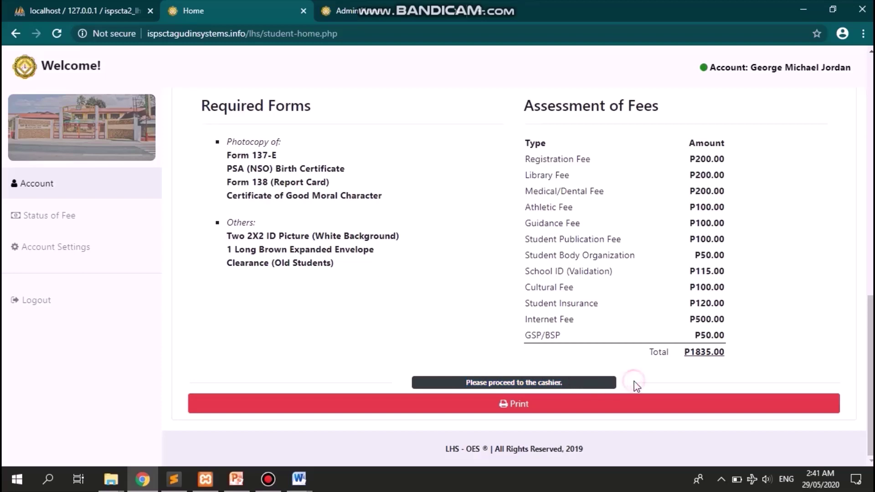
left_click_drag(400, 388, 602, 374)
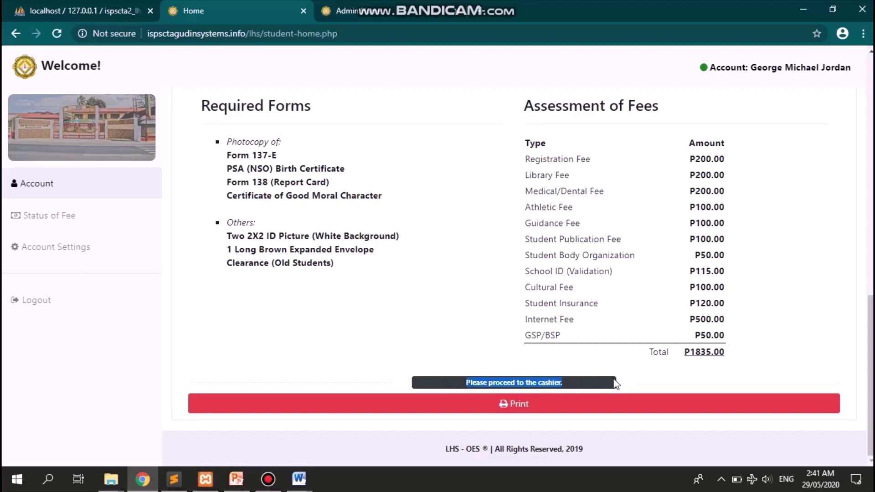
left_click(614, 378)
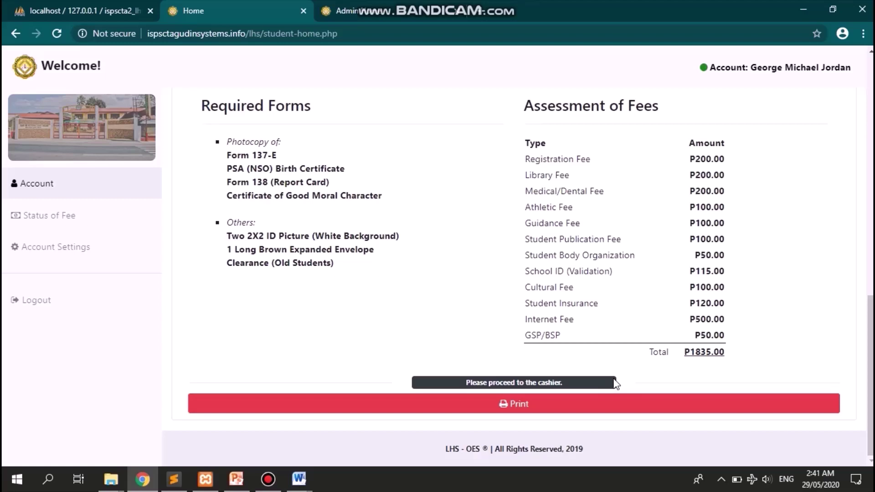
left_click_drag(573, 381, 463, 382)
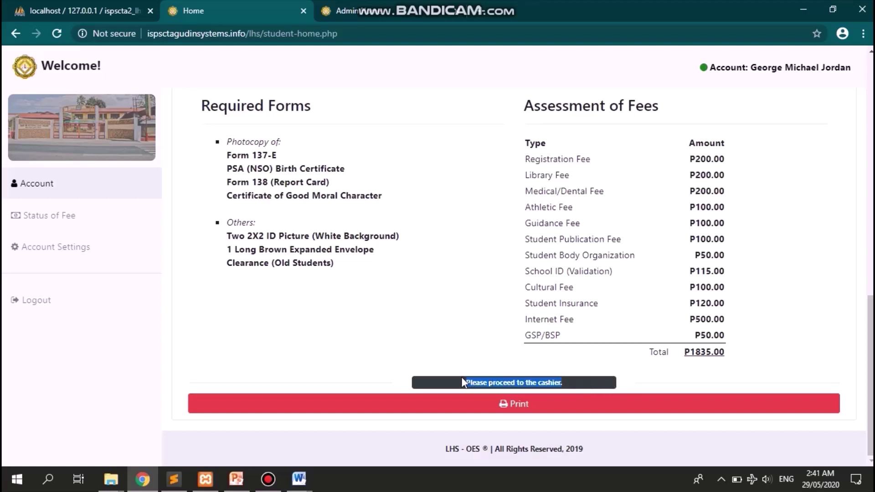
left_click(586, 414)
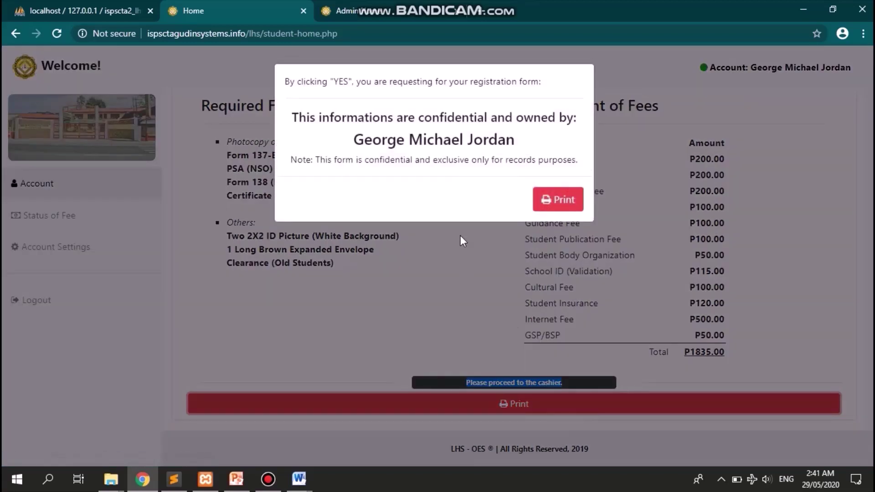
- Confirm printing and review the two-page Enrollment Form PDF fitted to the page
left_click(566, 204)
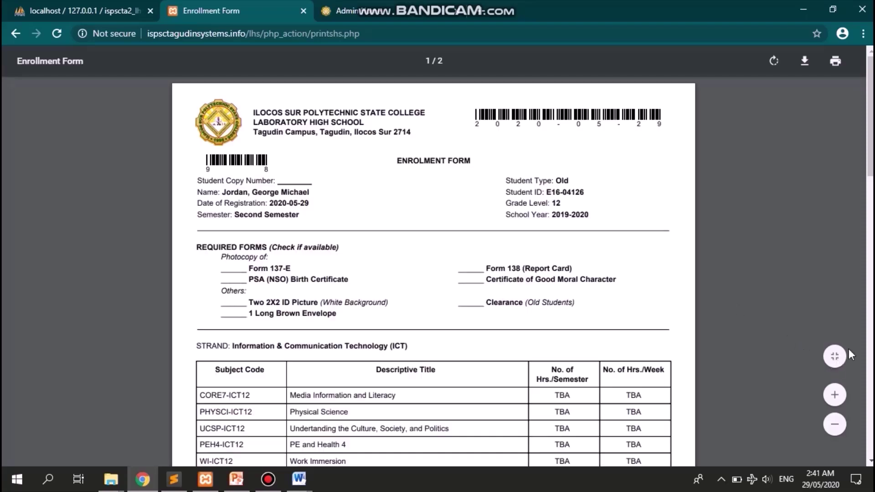
left_click(839, 354)
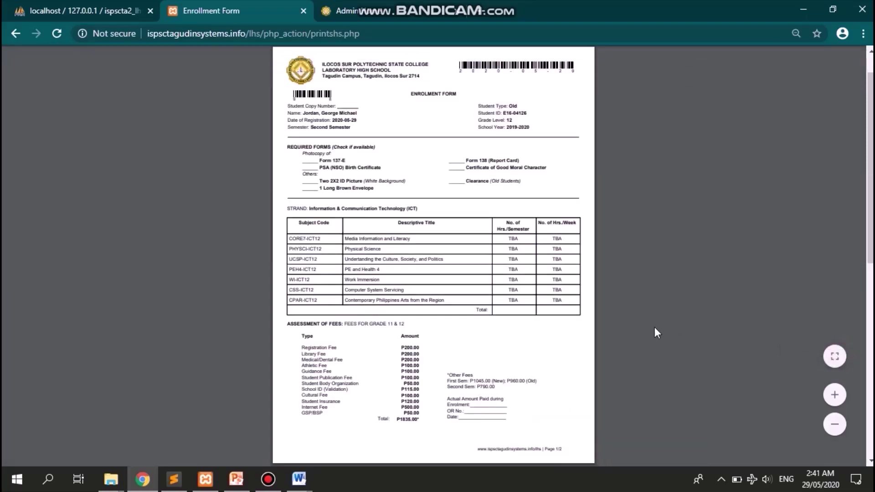
scroll(625, 317, "down", 10)
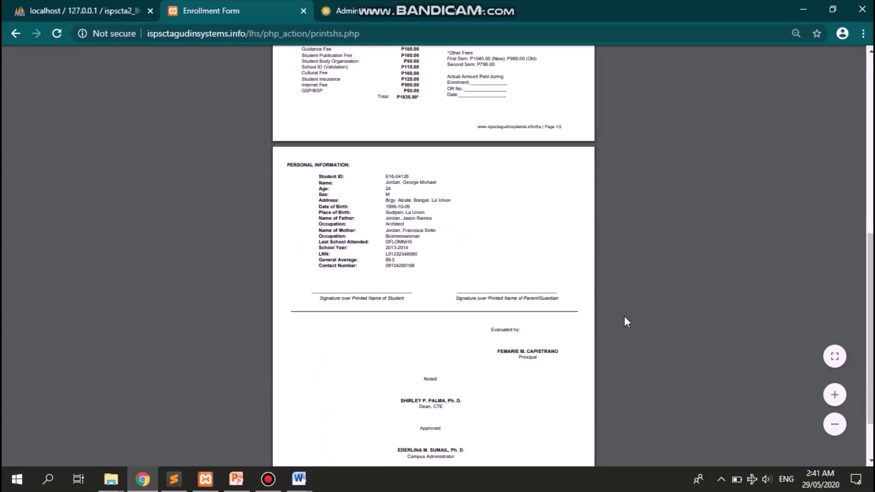
scroll(625, 317, "up", 10)
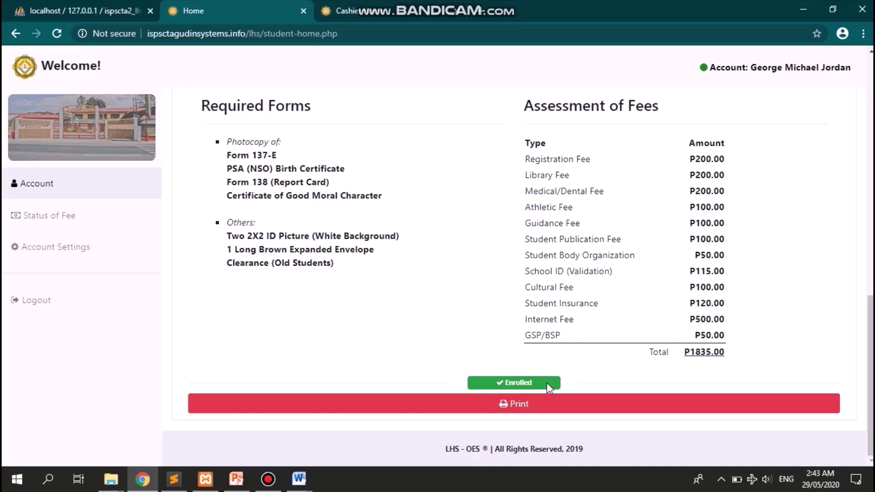
double_click(518, 378)
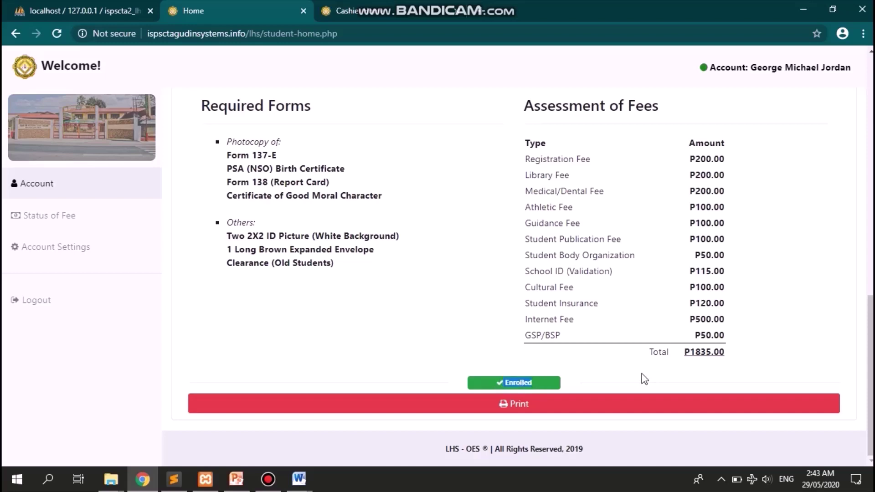
left_click(603, 374)
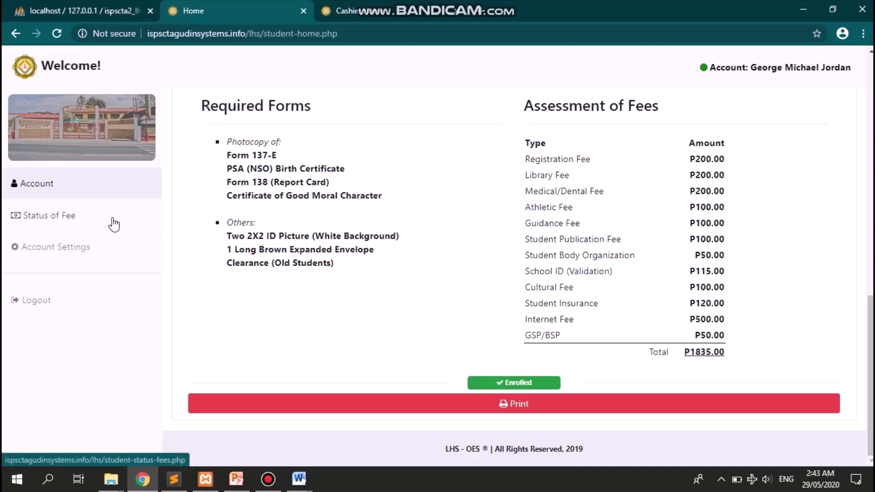
- Open Status of Fee and highlight the P940.00 balance and P1835.00 total fee
left_click(56, 217)
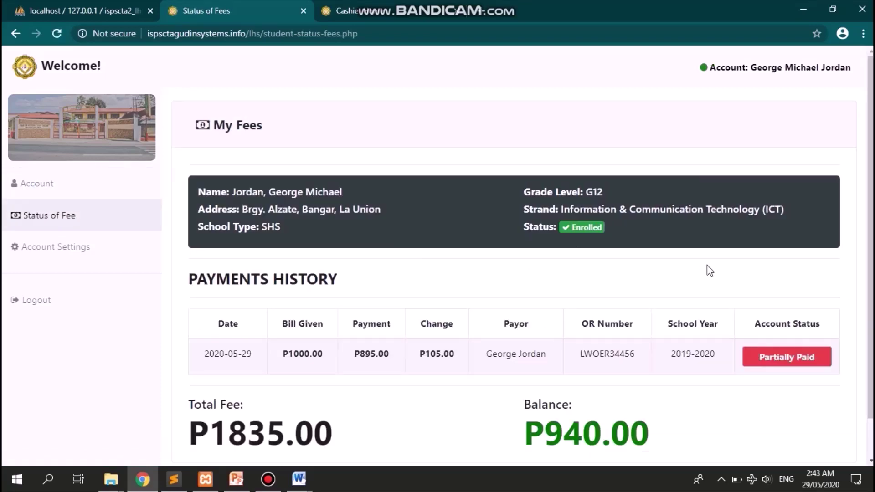
scroll(710, 271, "down", 1)
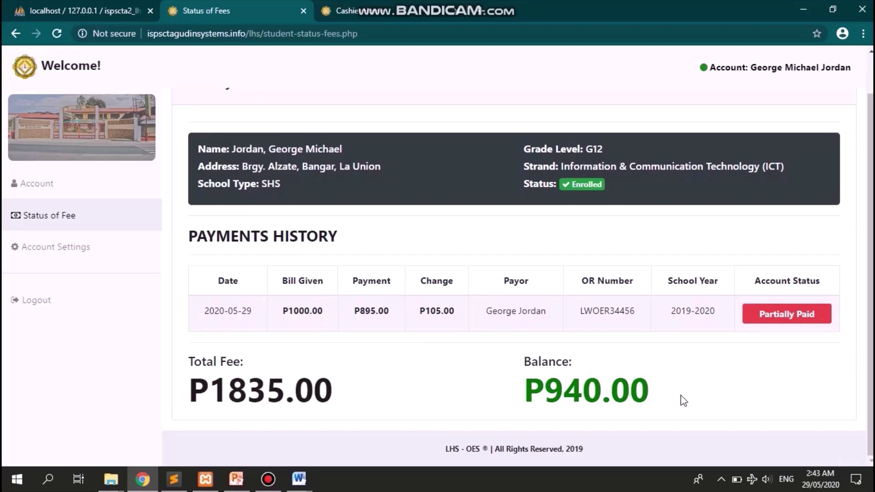
left_click_drag(681, 395, 524, 392)
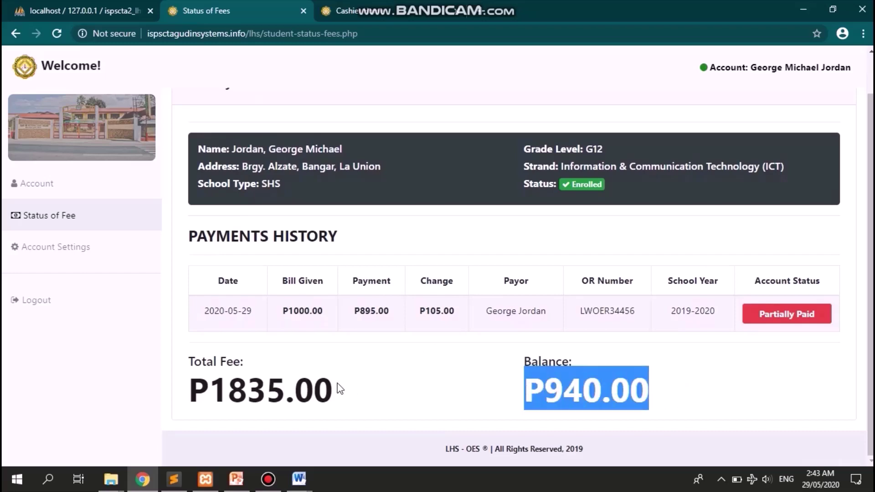
left_click_drag(337, 385, 201, 385)
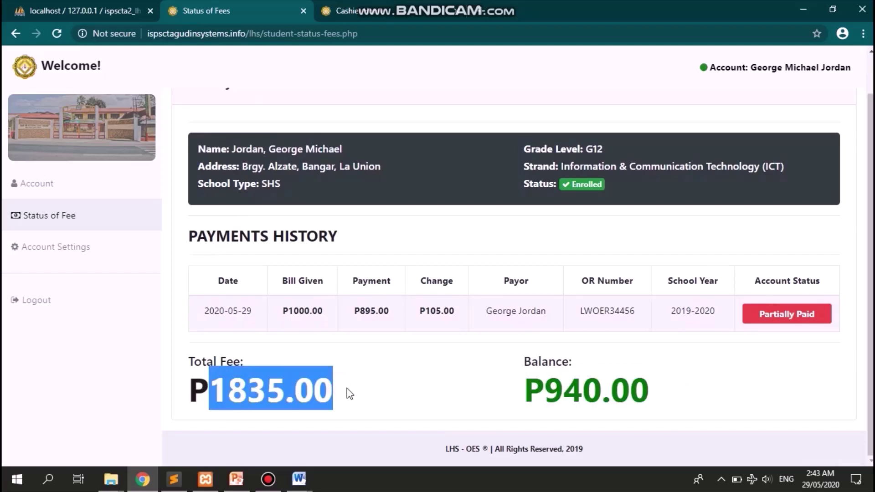
left_click(358, 391)
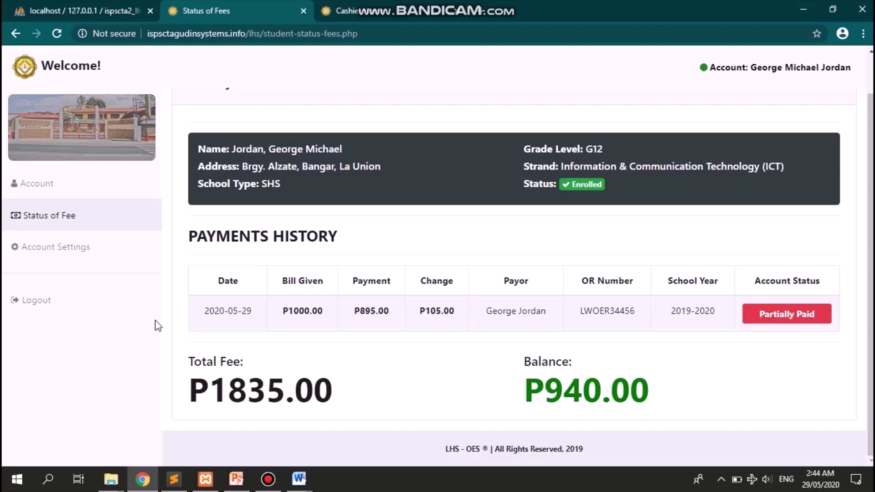
- Log the student out from the Account page and confirm the logout prompt
left_click(78, 185)
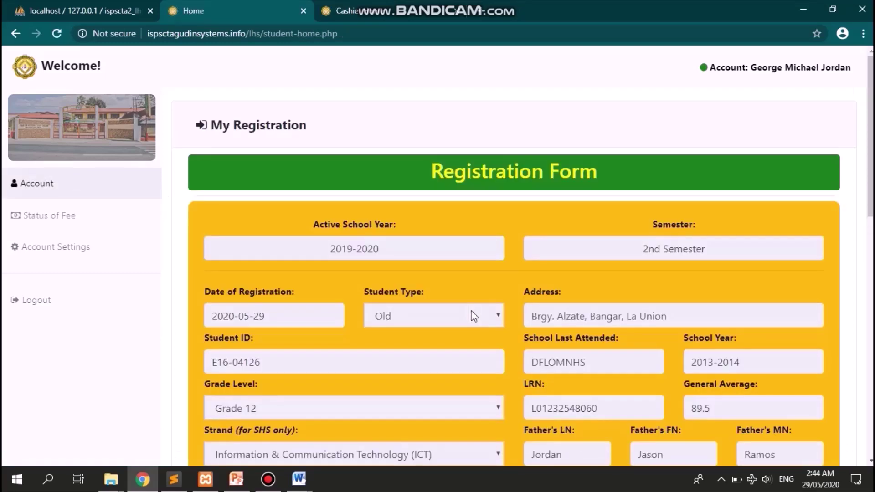
scroll(475, 316, "down", 12)
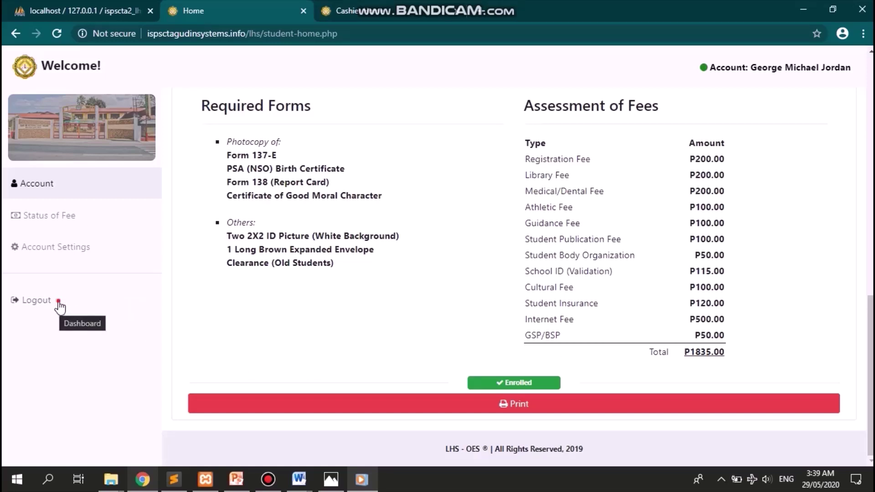
left_click(59, 302)
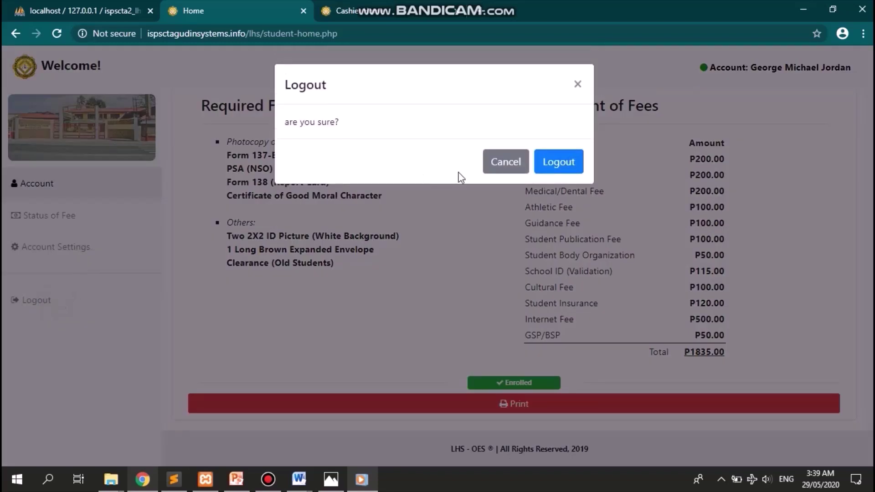
left_click(559, 160)
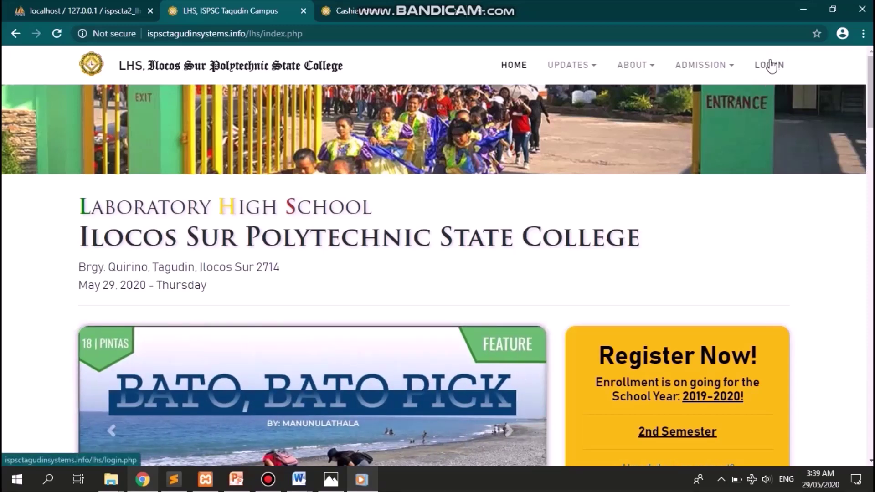
- On the student login page, enter the student's username and password
left_click(771, 65)
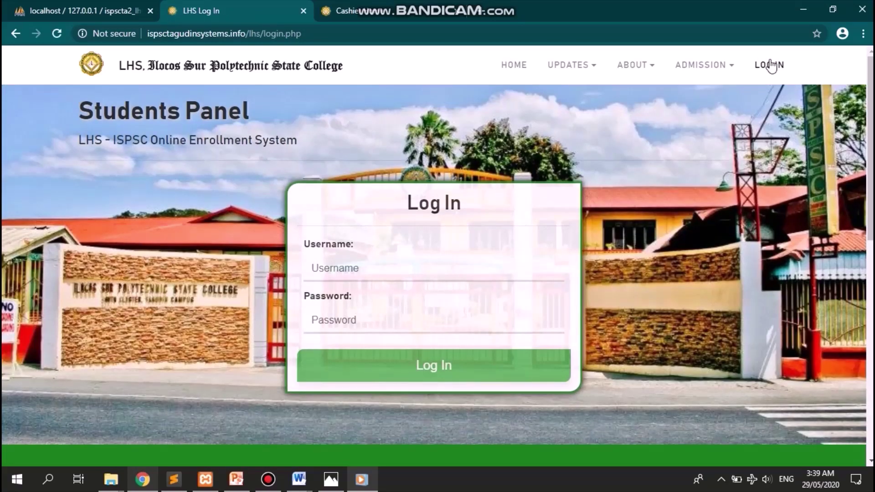
key("XF86MonBrightnessUp")
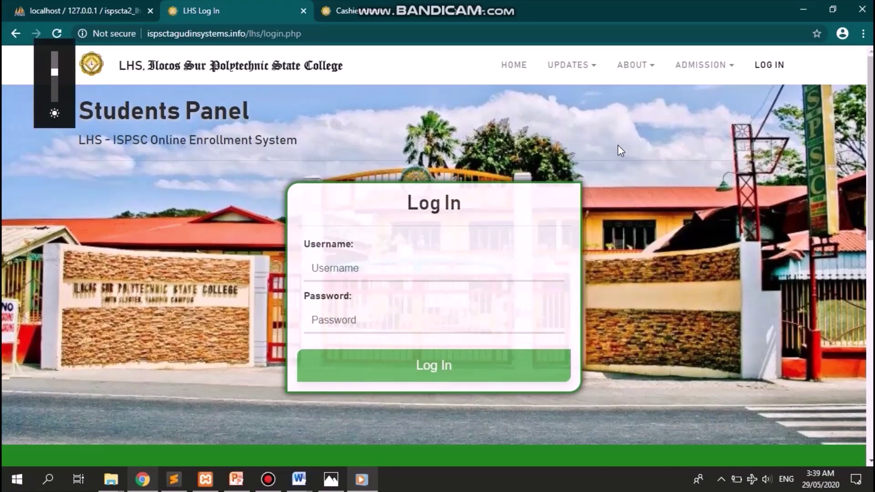
left_click(395, 271)
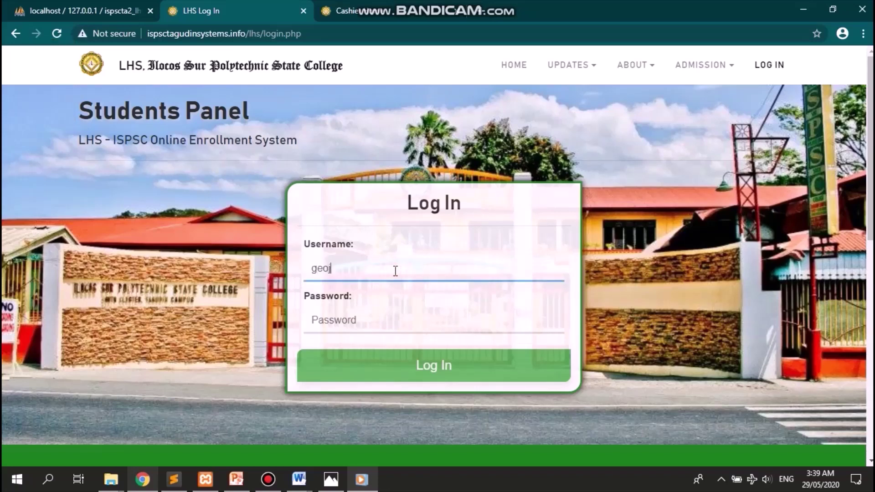
key("Tab")
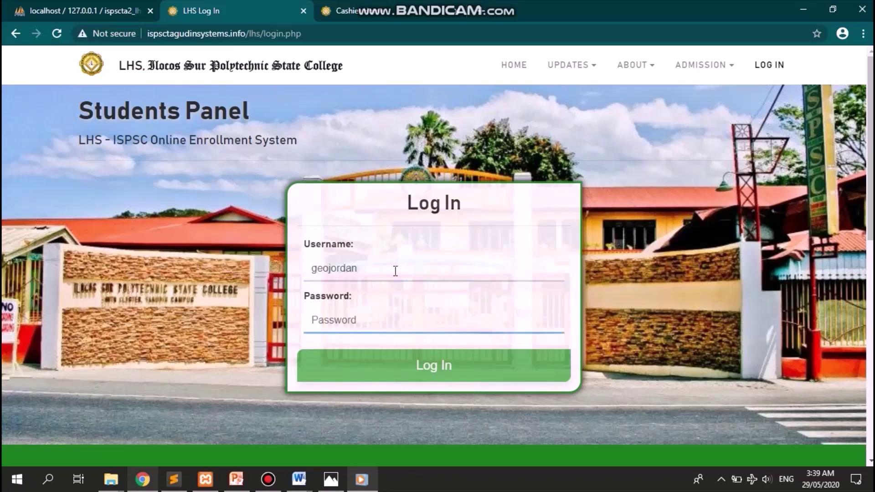
type("•••••••••")
- Re-enter the password, log in, dismiss the success alert, and open a new browser tab
key("ctrl+a")
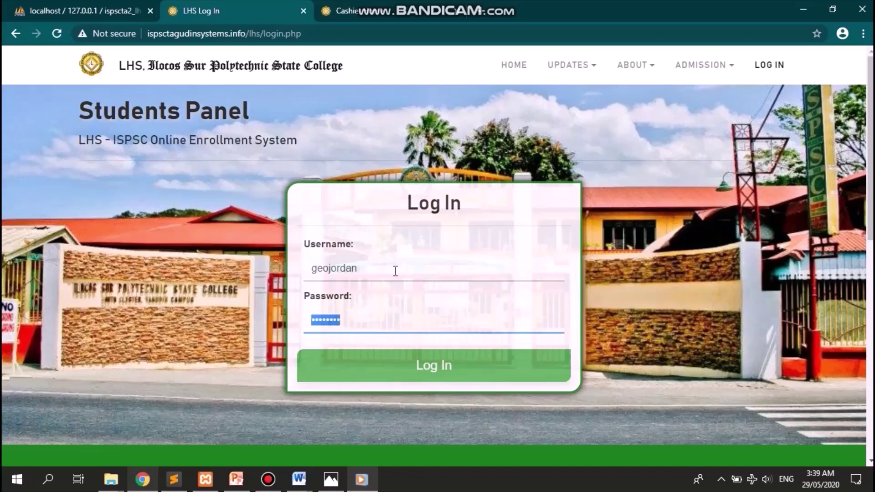
type("•••••••••")
key("Return")
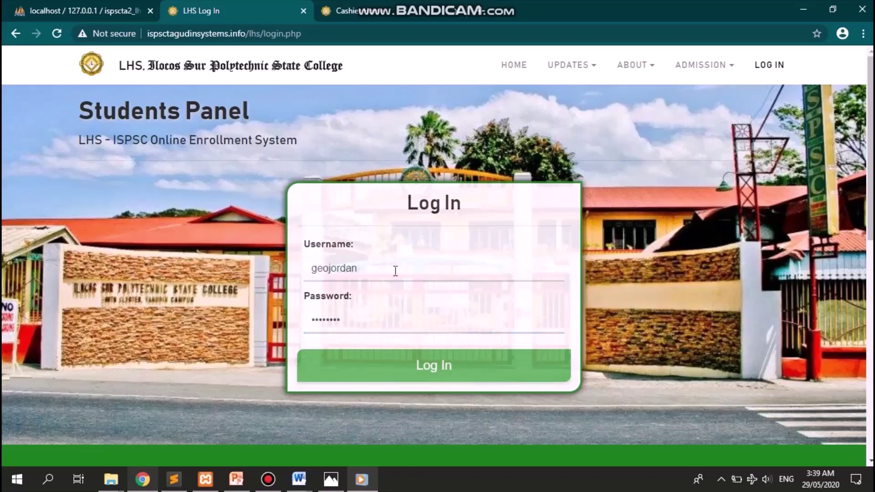
key("Return")
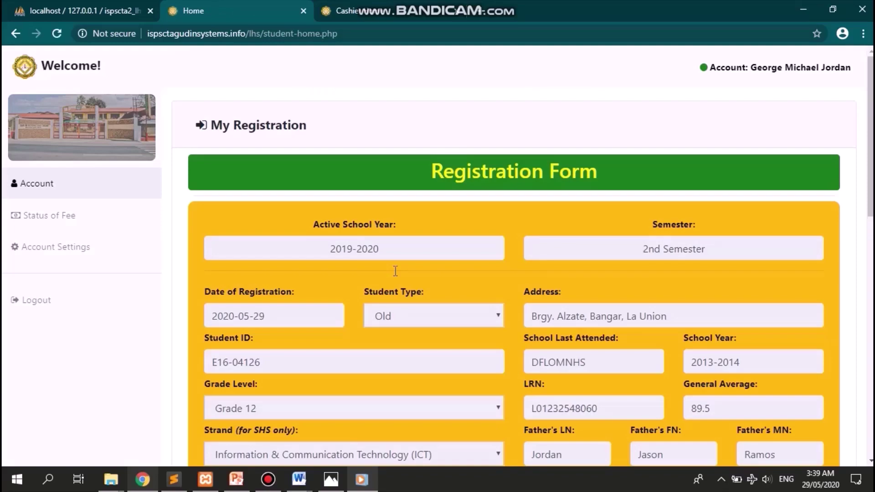
scroll(400, 275, "down", 15)
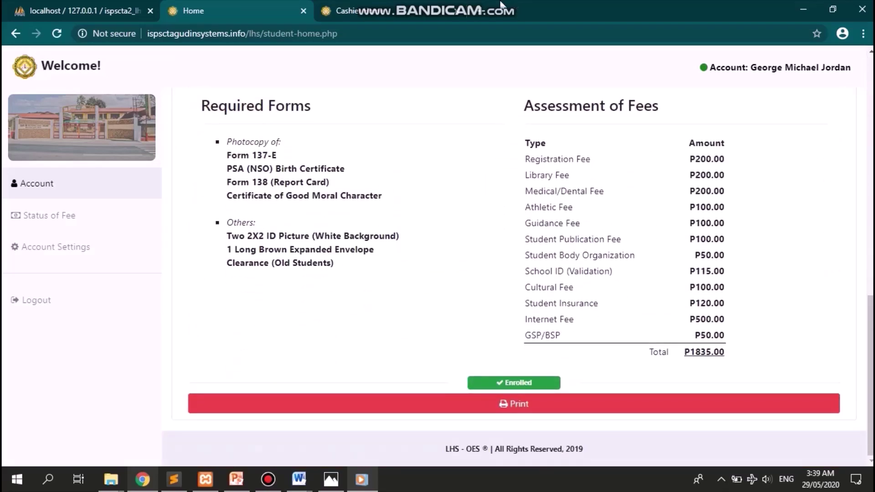
left_click(518, 8)
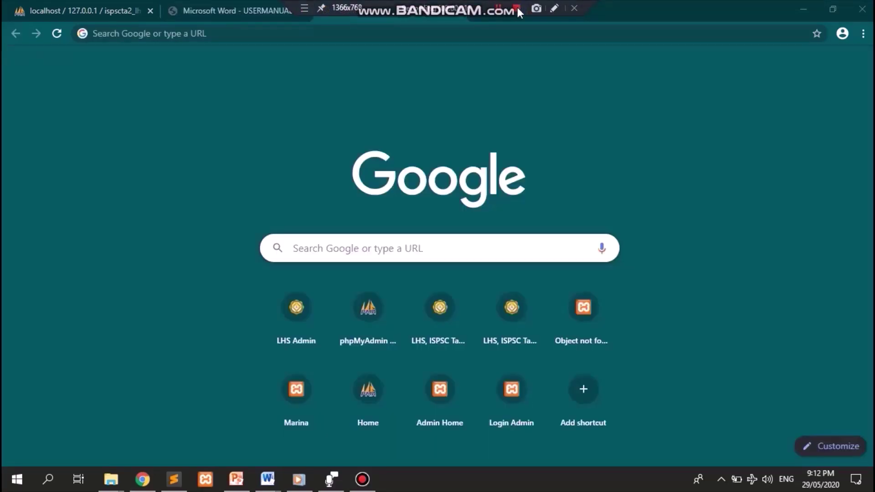
- Load ispsctagudinsystems.info/lhs/0.fm.c.admin in the address bar to reach the Login Admin page
left_click(592, 77)
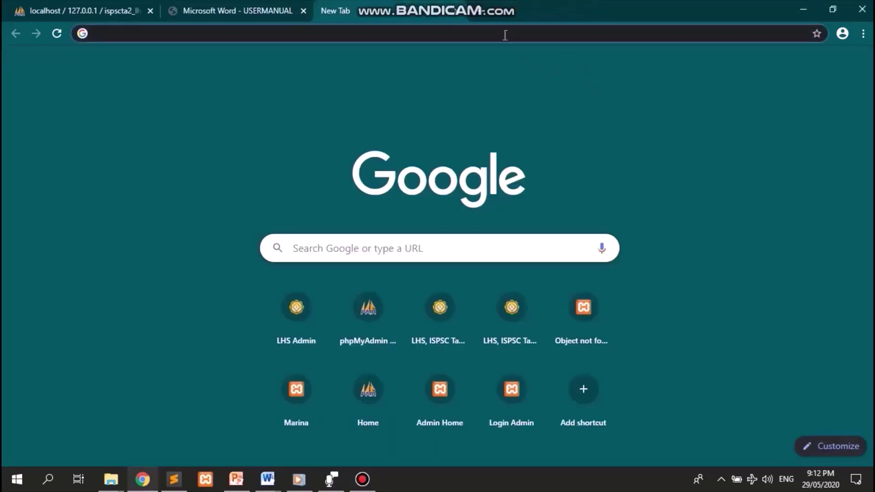
left_click(514, 1)
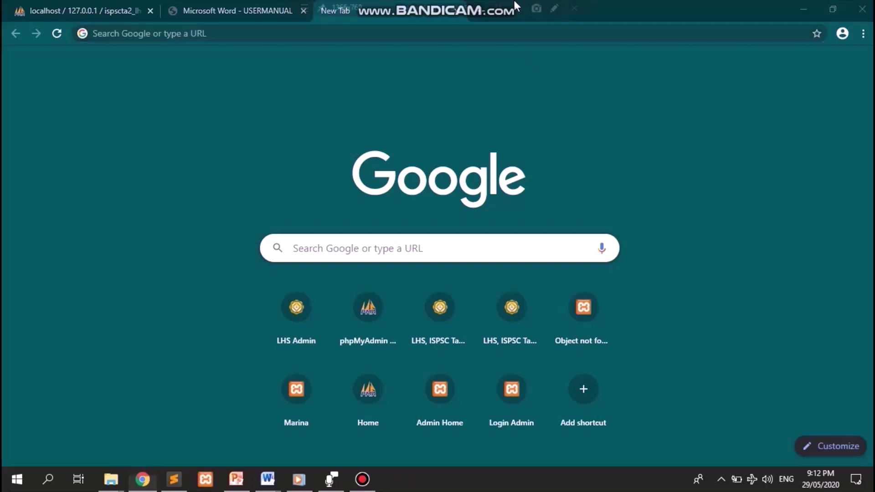
left_click(547, 32)
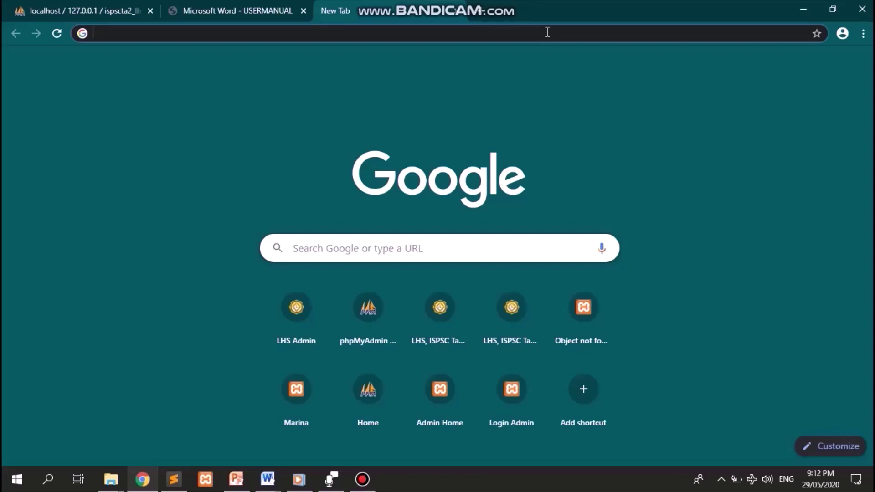
type("ispsct")
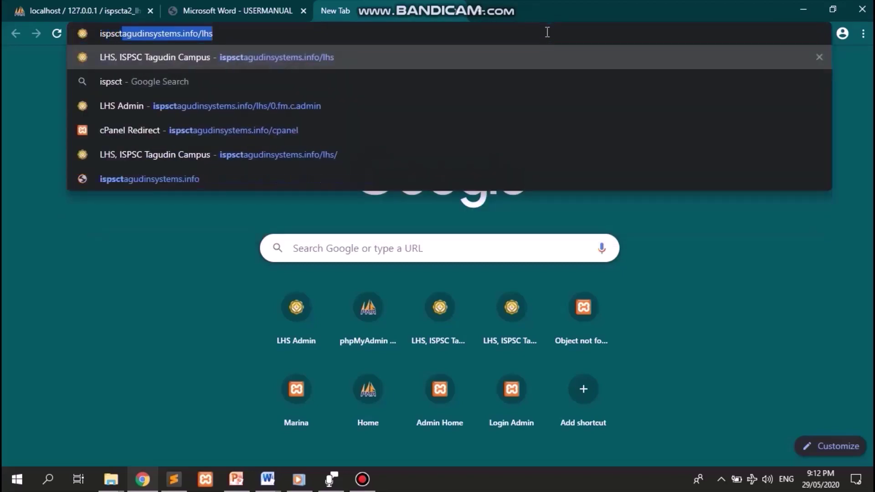
key("End")
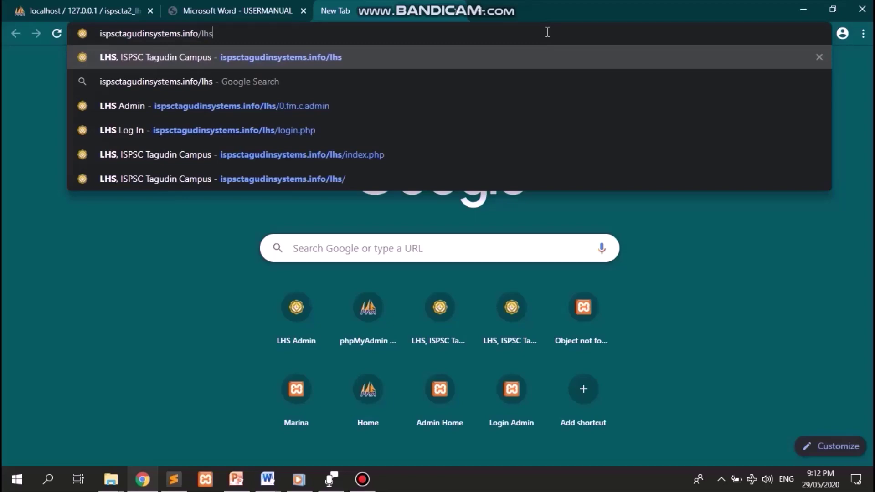
type("/")
type("0.f")
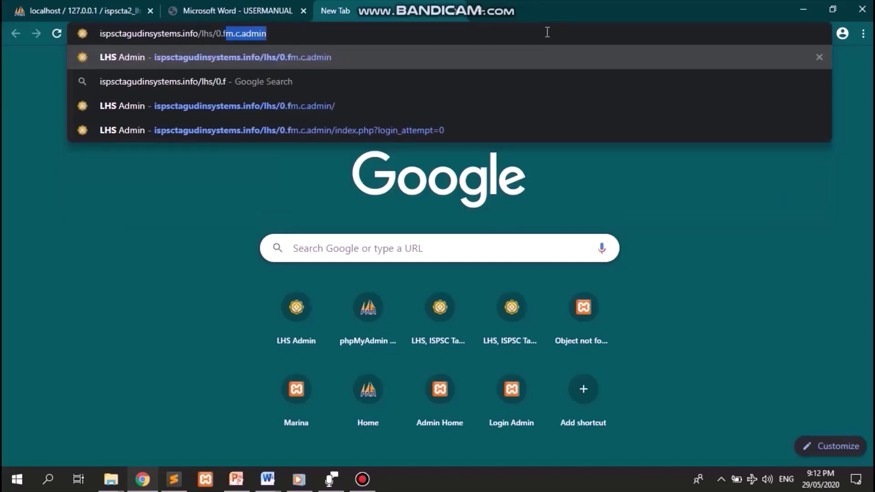
type("m.c.admin")
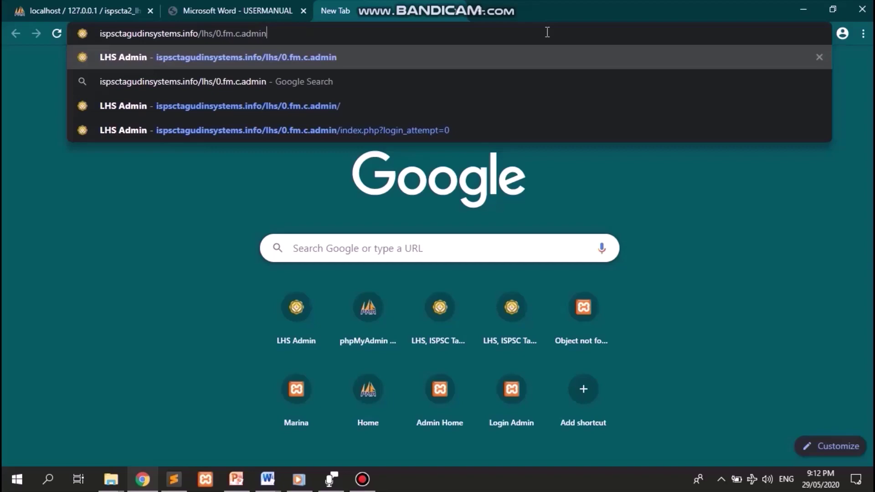
key("Return")
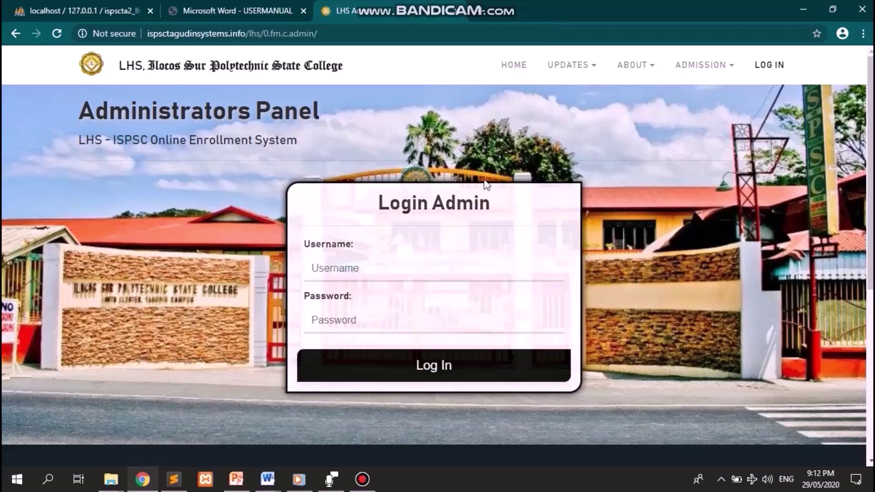
- Log in with the admin username and password and dismiss the success alert
left_click(427, 279)
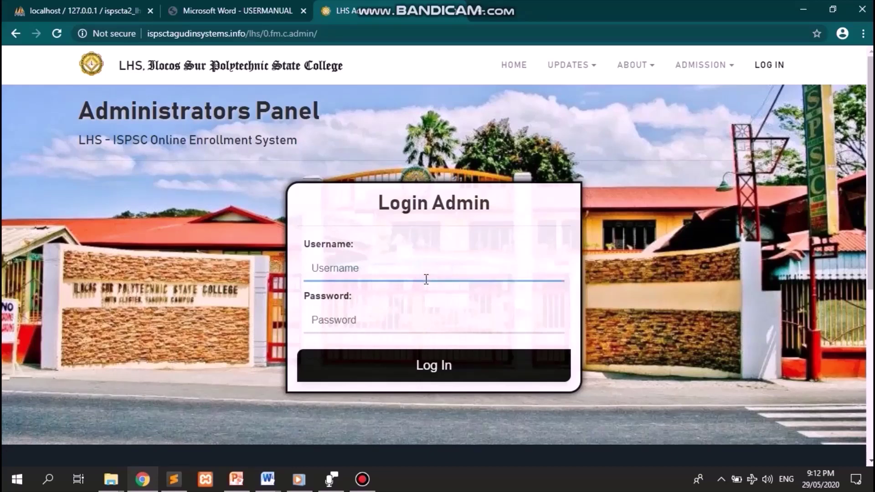
type("testtest")
key("Tab")
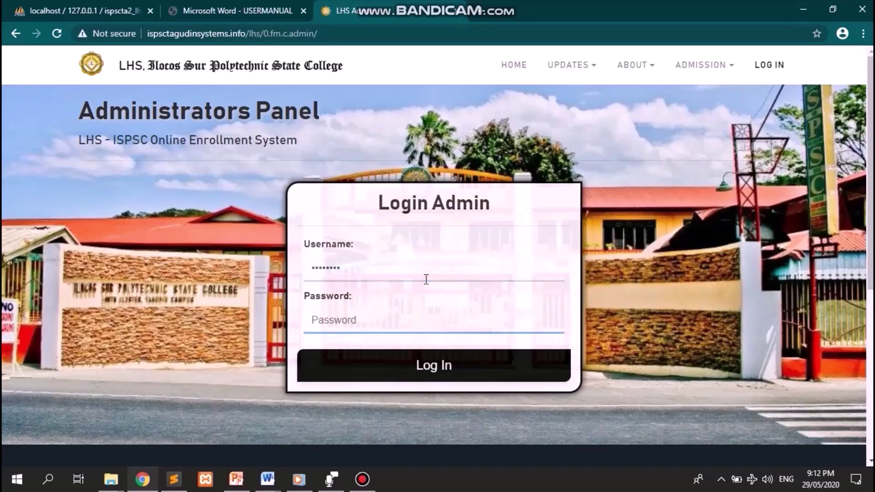
type("testtest••••")
key("Tab")
key("Return")
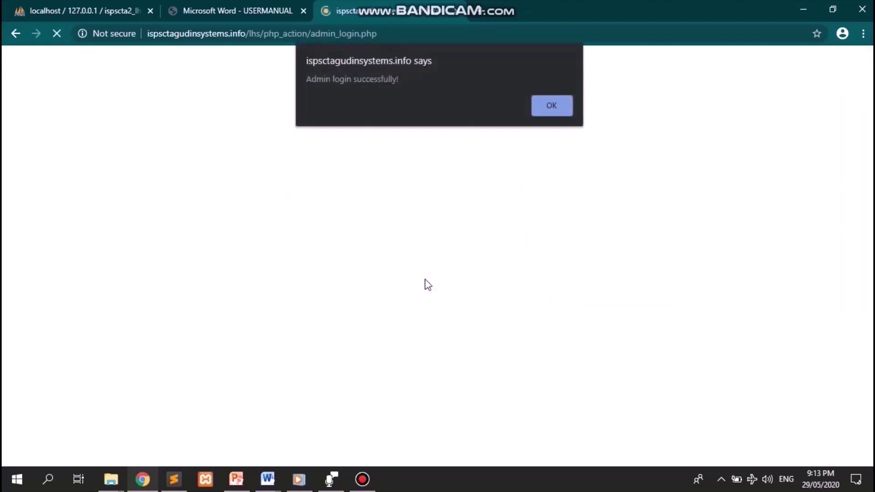
key("Return")
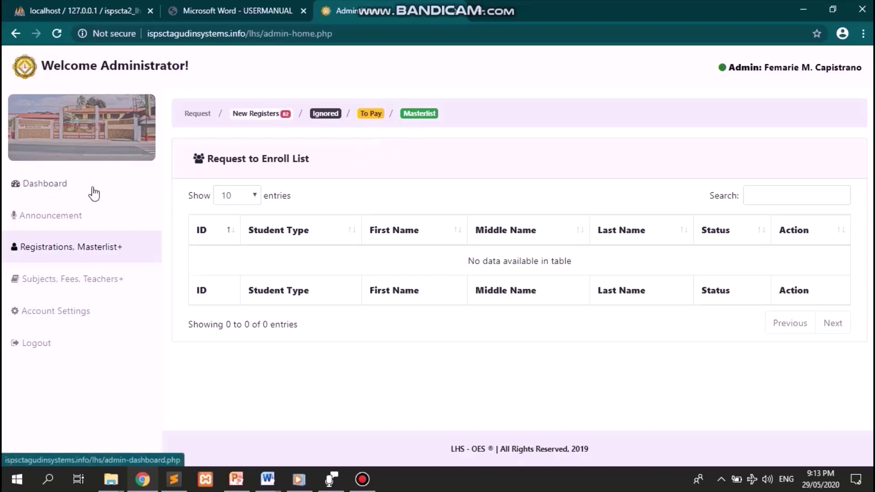
- Open the Dashboard from the sidebar and scroll through it, showing no active school year or semester
left_click(54, 185)
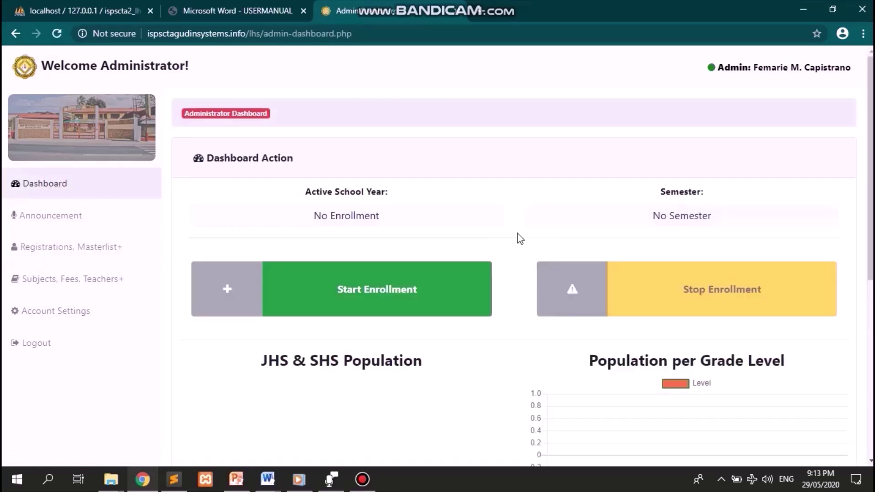
scroll(518, 234, "down", 1)
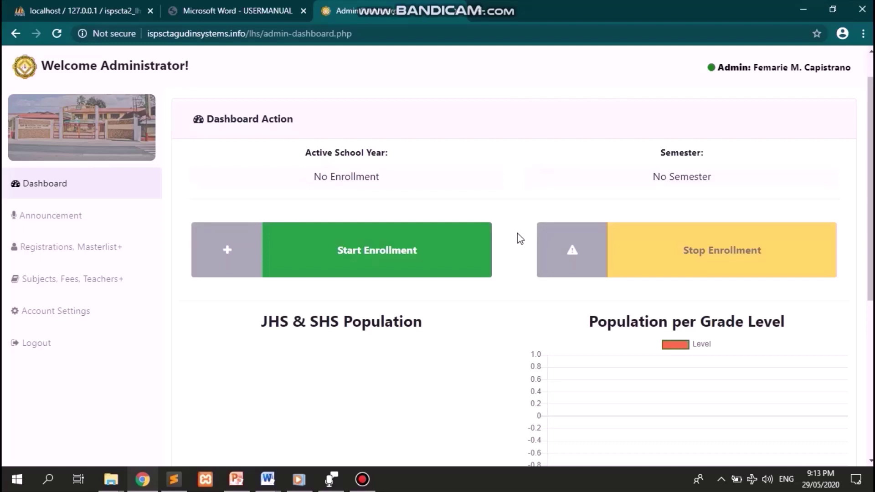
scroll(518, 233, "down", 1)
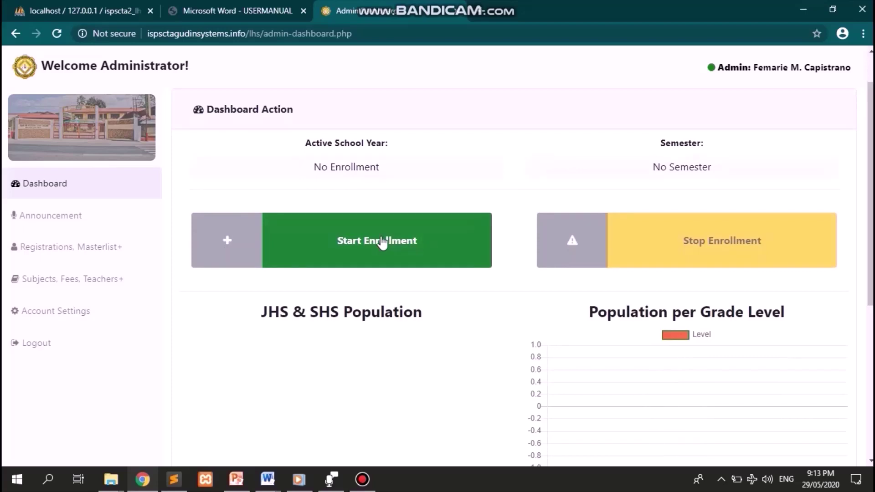
- Start enrollment for 2nd Semester, school year 2019-2020, and dismiss the confirmation
left_click(368, 247)
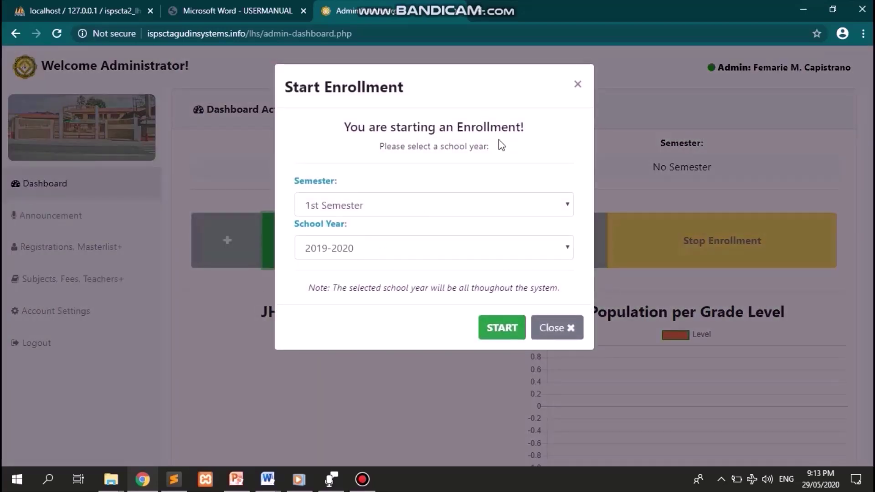
left_click(420, 211)
left_click(426, 239)
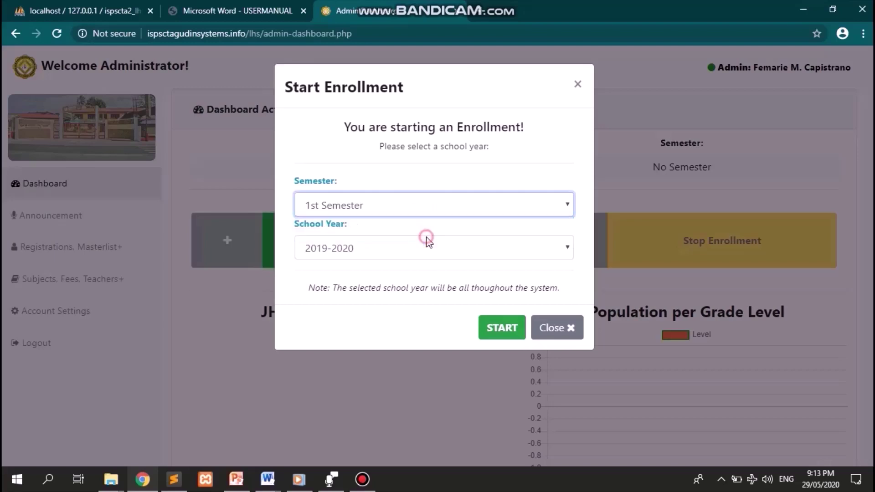
left_click(429, 248)
left_click(435, 269)
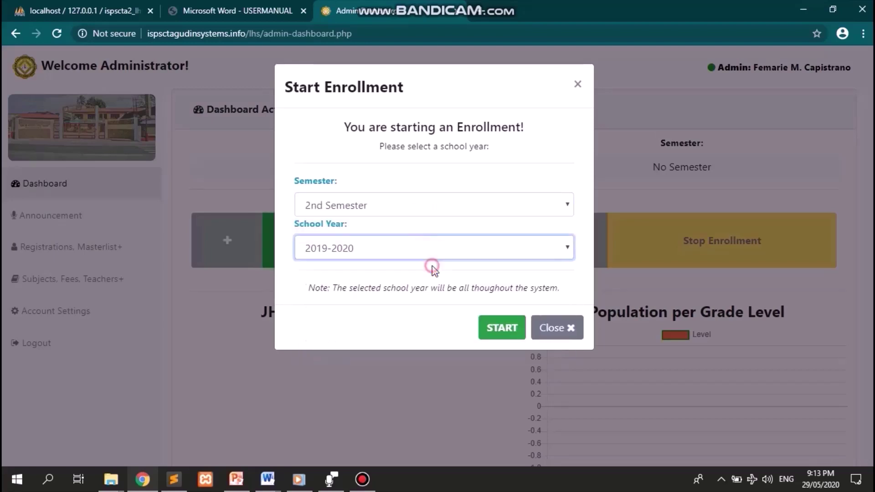
left_click(492, 329)
key("Return")
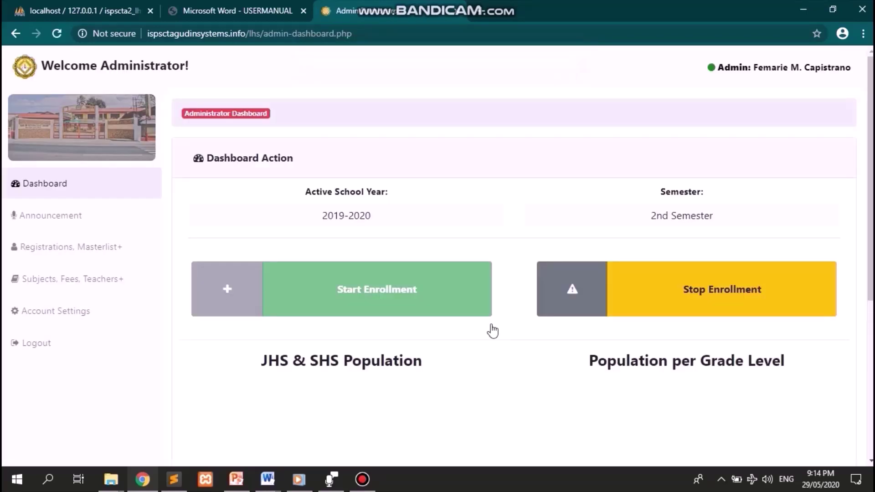
scroll(494, 329, "down", 2)
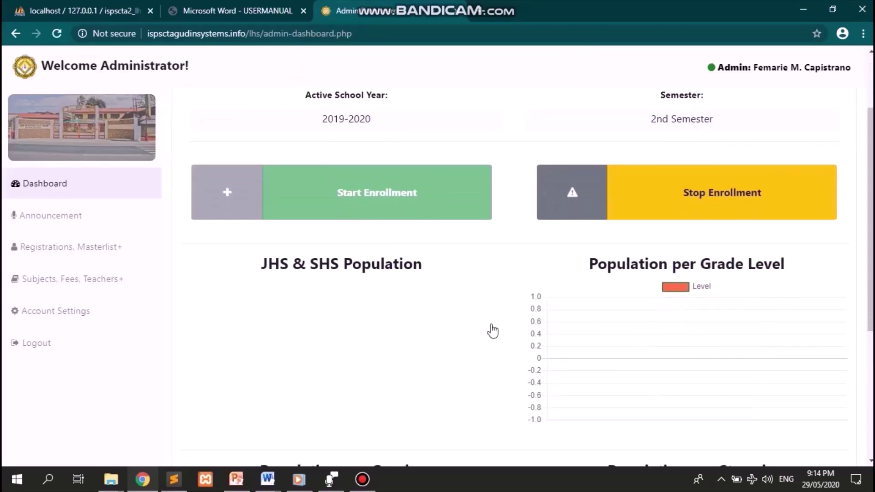
scroll(492, 331, "up", 2)
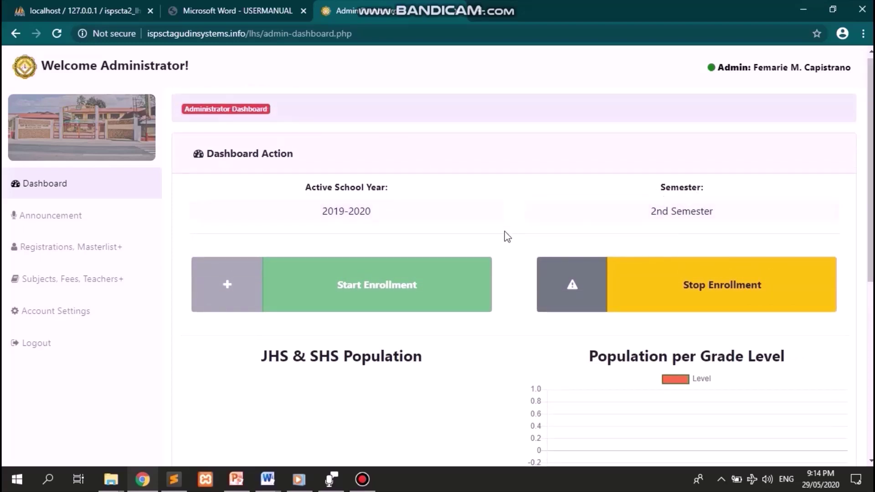
mouse_move(486, 5)
scroll(507, 278, "down", 5)
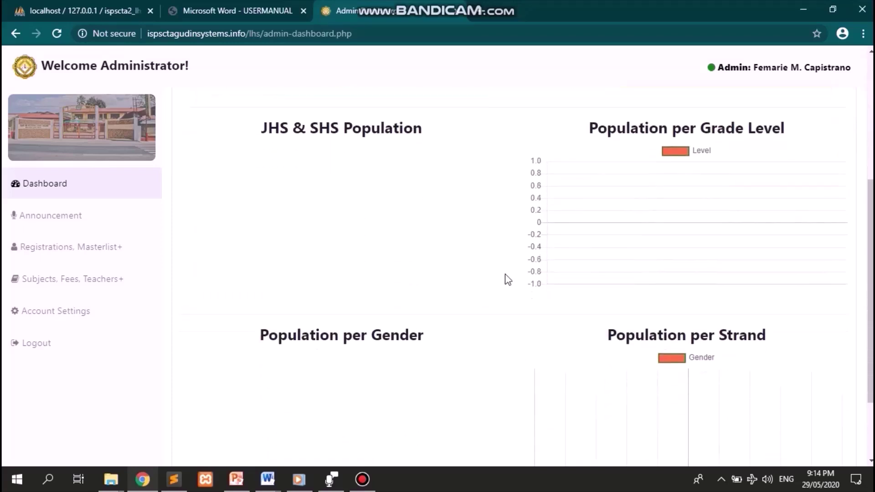
scroll(507, 279, "down", 1)
scroll(508, 279, "up", 1)
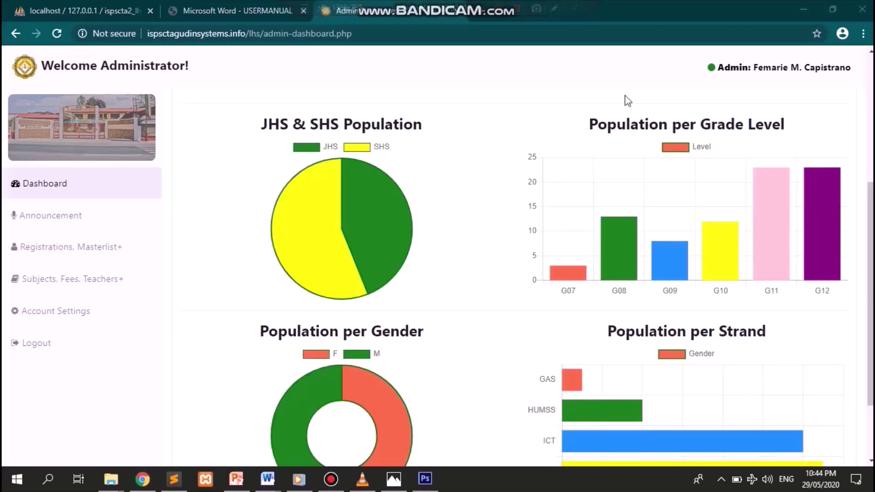
left_click(625, 96)
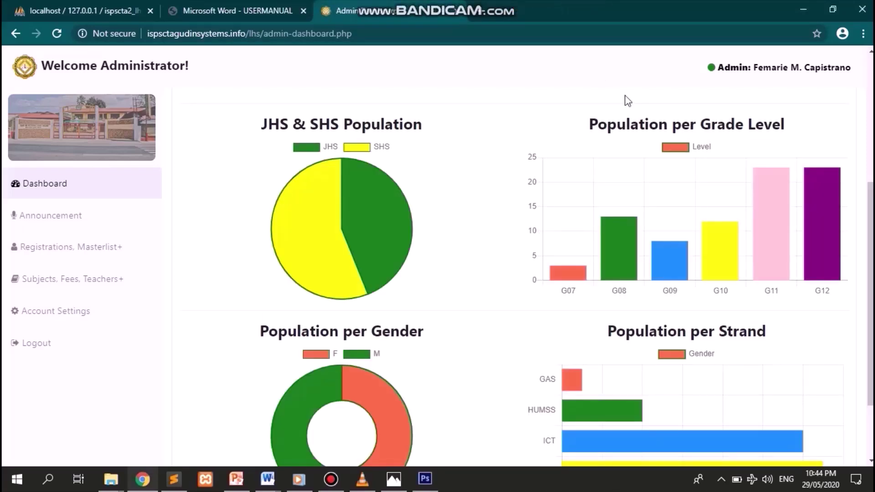
scroll(628, 100, "down", 1)
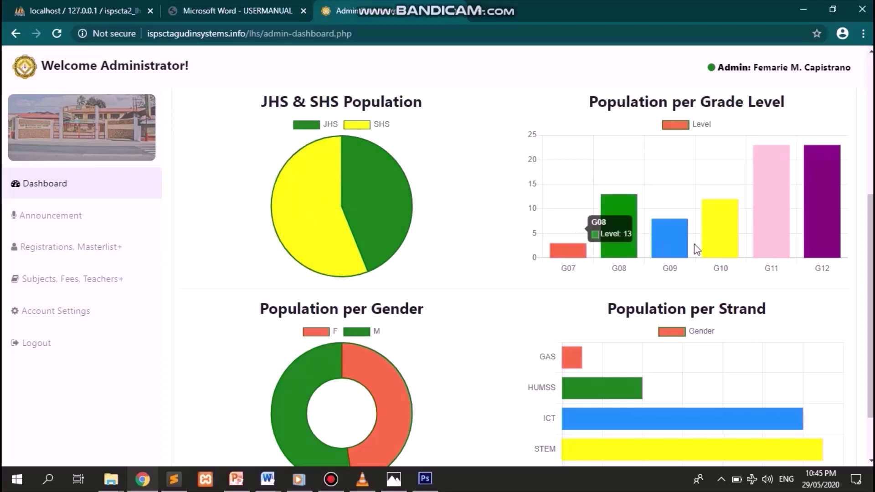
mouse_move(341, 217)
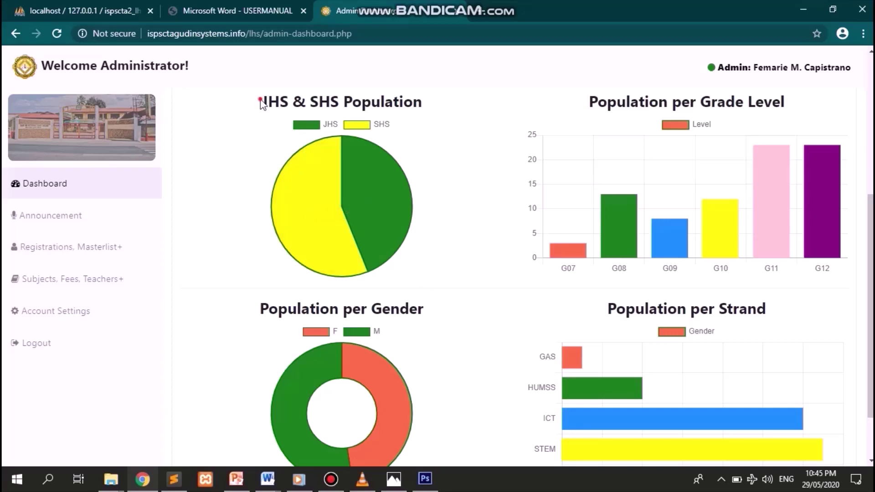
left_click_drag(260, 102, 431, 104)
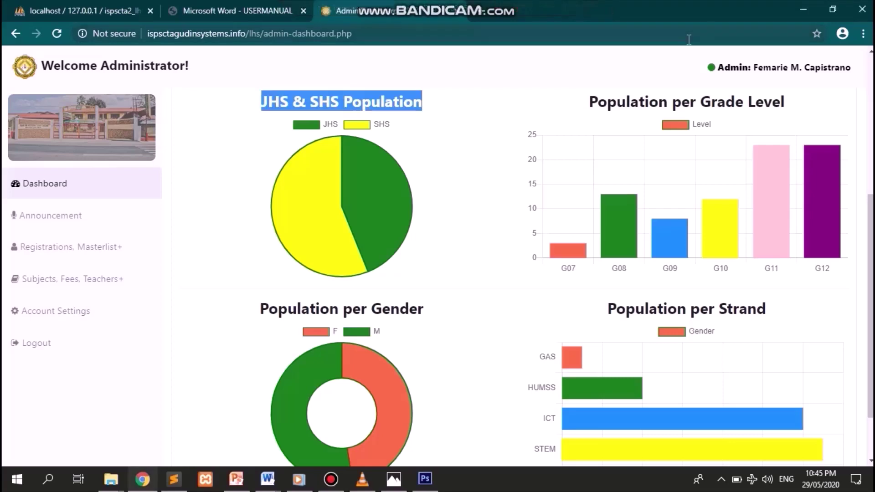
left_click_drag(857, 100, 587, 98)
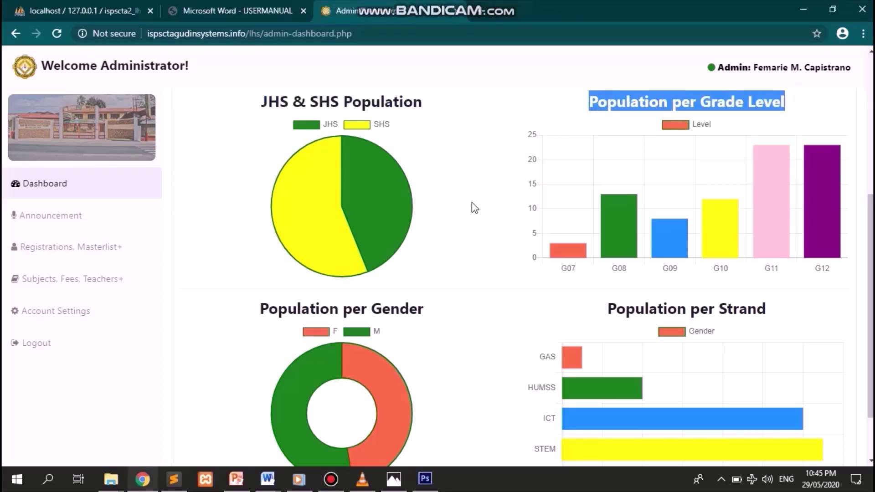
scroll(474, 207, "down", 3)
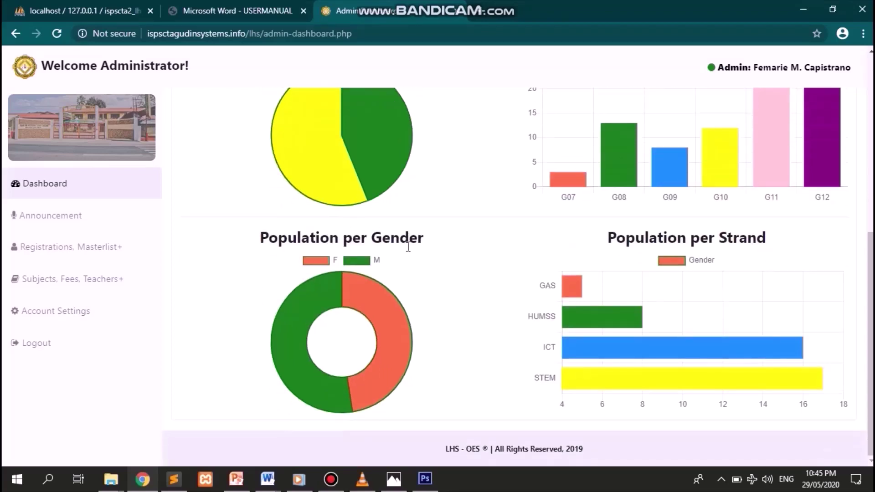
left_click_drag(437, 242, 254, 244)
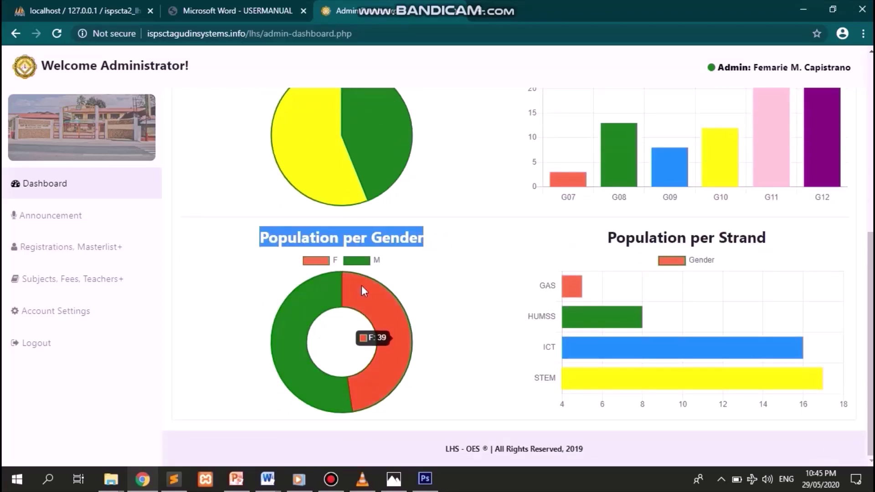
left_click_drag(600, 238, 785, 250)
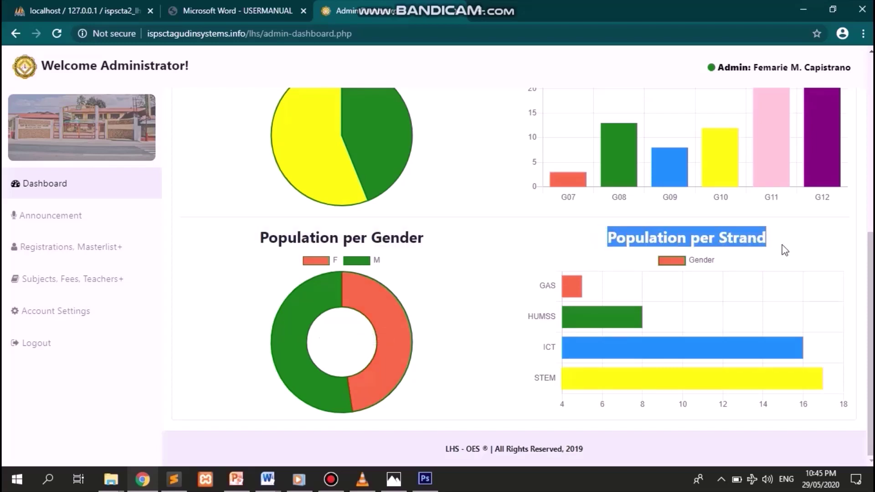
left_click(444, 280)
scroll(444, 280, "up", 7)
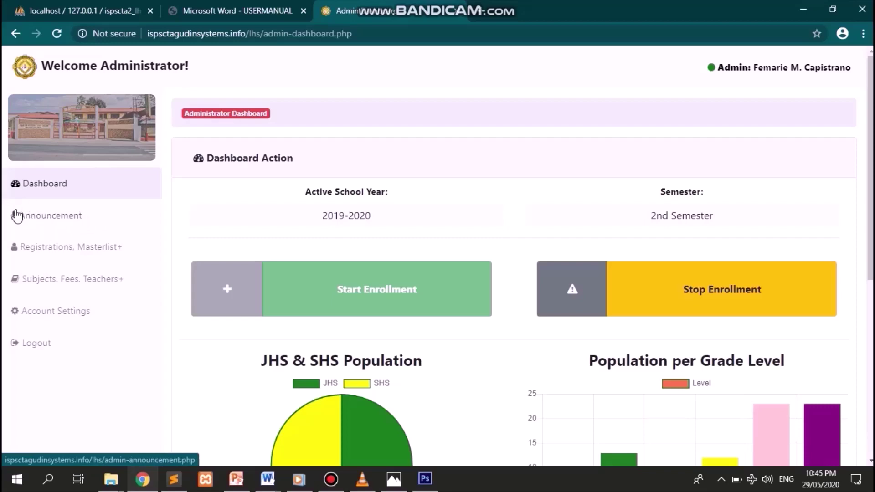
- Open the Announcement page and review the BATO-BATO PICK and ISPSCian Pioneers entries
left_click(64, 218)
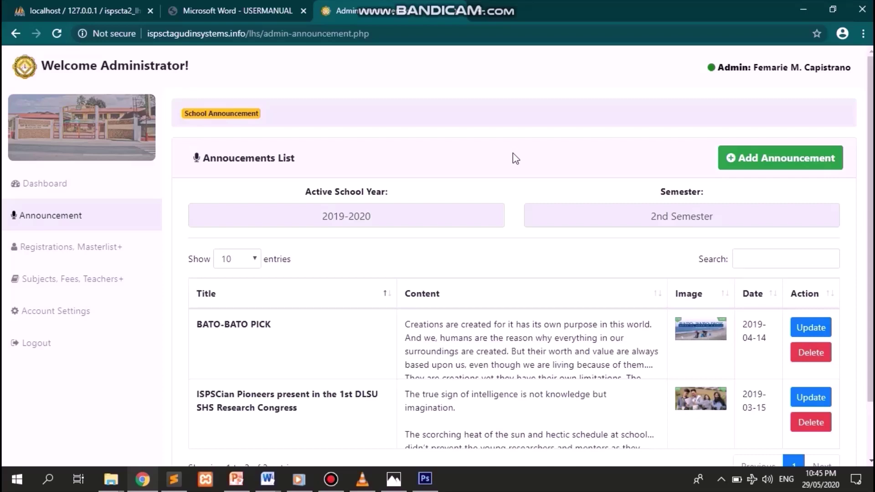
scroll(513, 153, "down", 2)
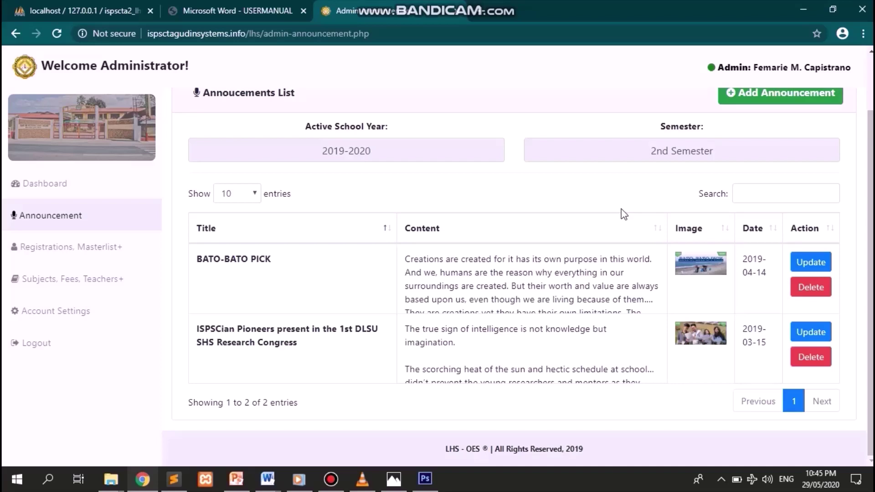
scroll(624, 214, "up", 2)
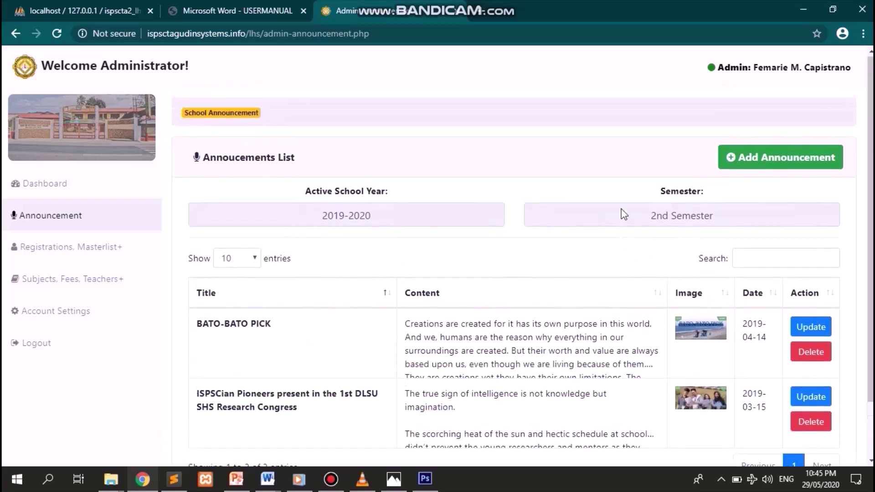
- Open a new announcement form and title it CLASS SCHEDULE
left_click(750, 167)
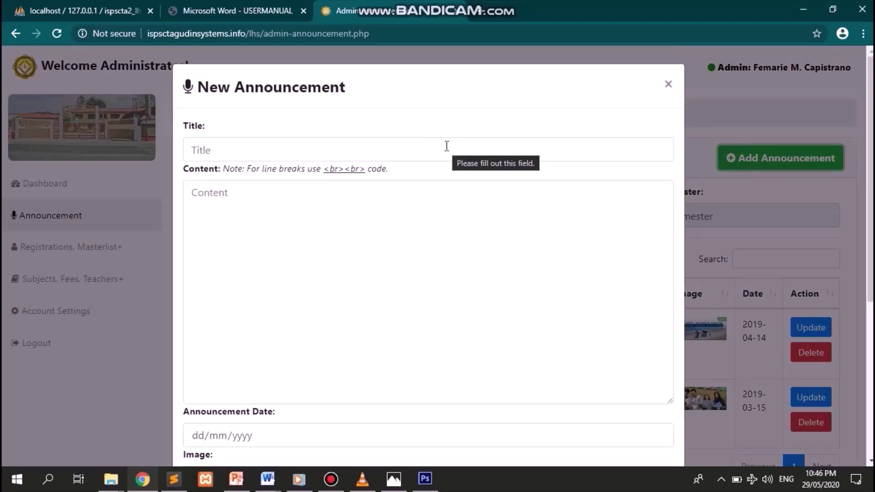
scroll(469, 250, "down", 1)
scroll(469, 251, "up", 1)
scroll(469, 253, "down", 1)
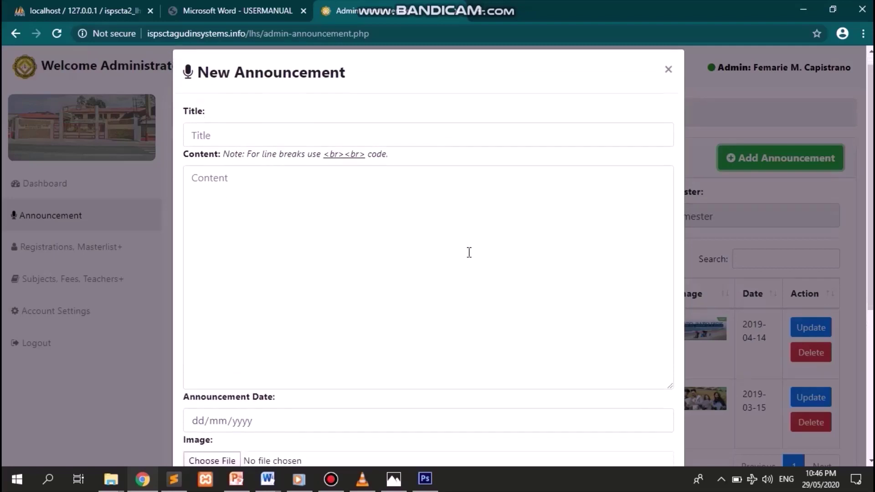
scroll(470, 252, "down", 5)
scroll(469, 252, "up", 6)
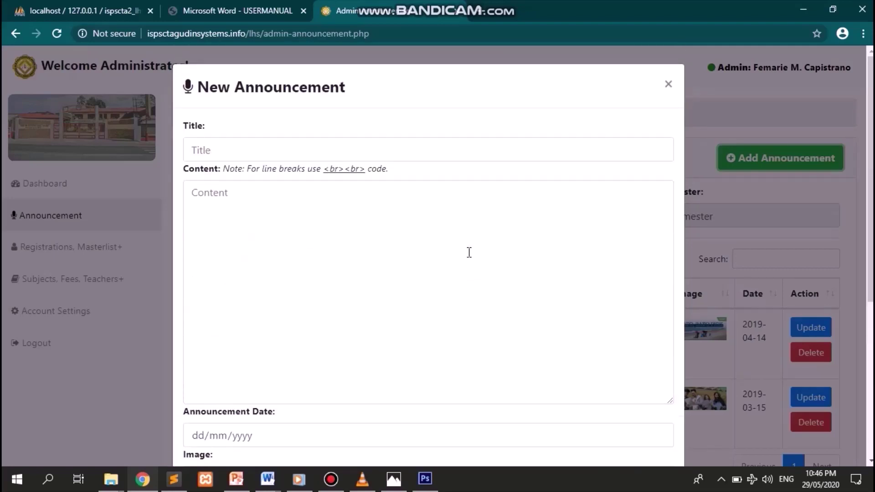
left_click(423, 153)
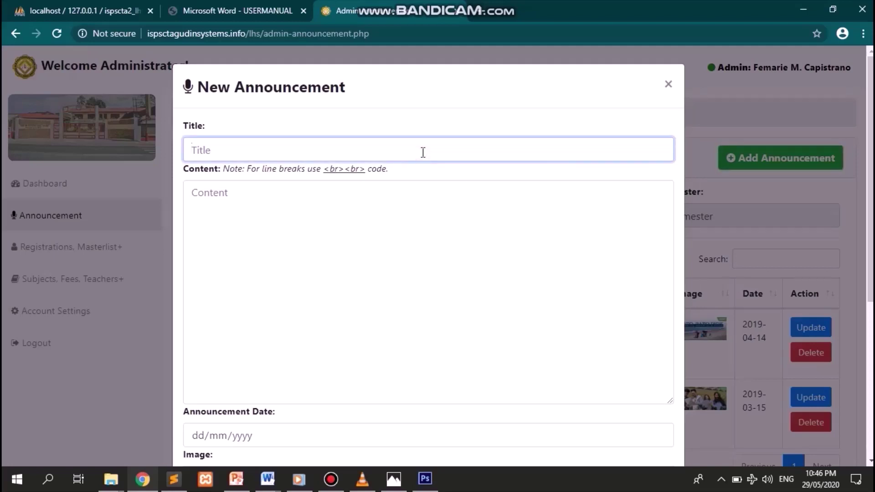
type("CLASS SCHEDULE")
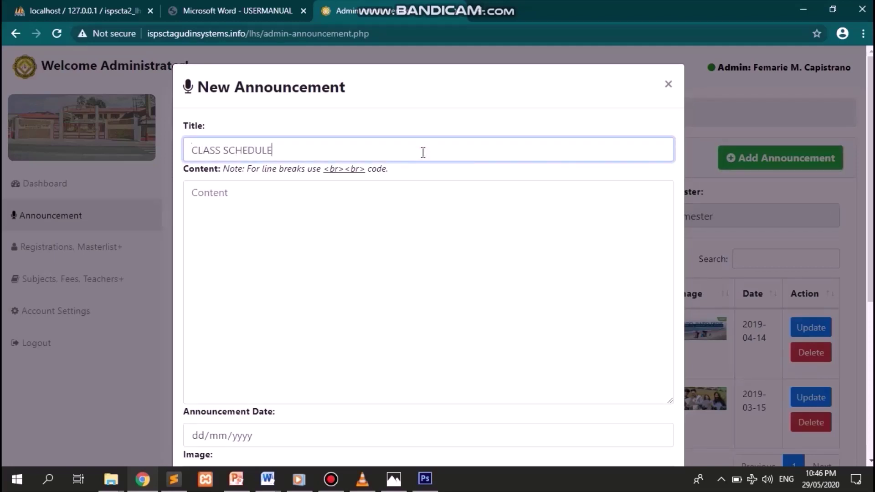
key("Tab")
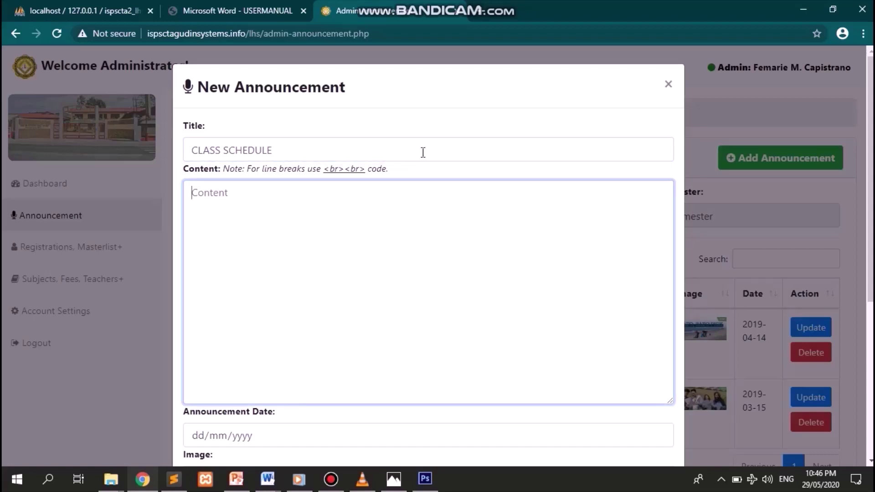
- Write the content 'This is the class schedule for Grade 11 HUMSS for 1st Semester of SY 2020'
type("This is the class sc")
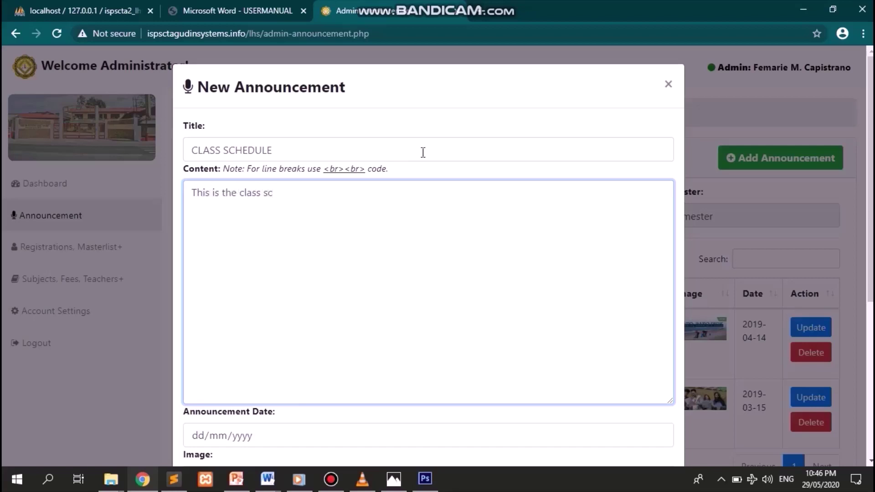
type("hedule for Grade 1")
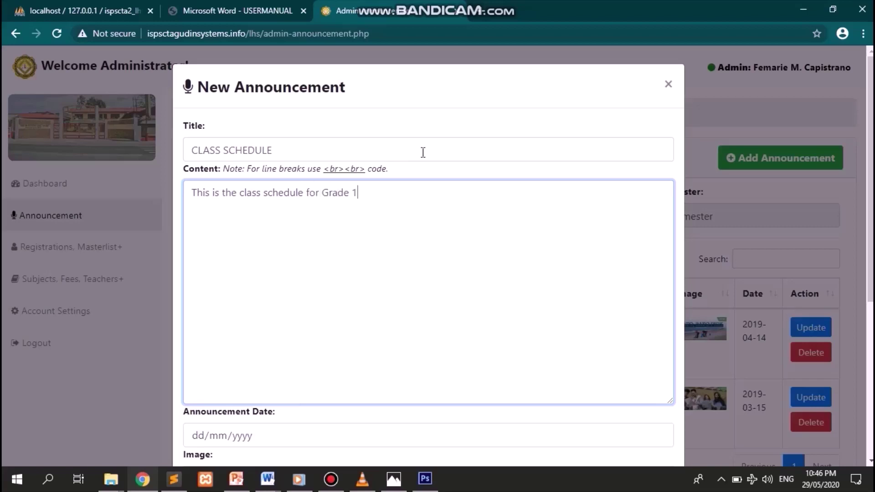
type("1 HUMSS for 1st See")
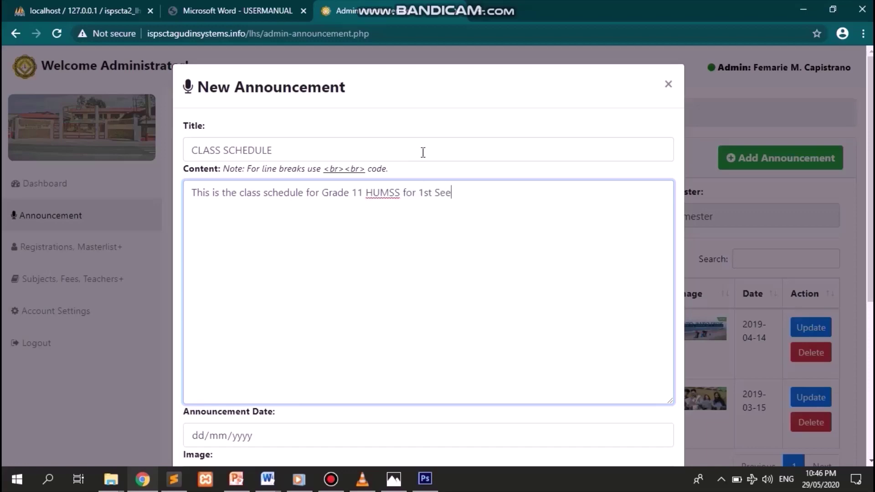
key("BackSpace")
type("mester of SY 2020")
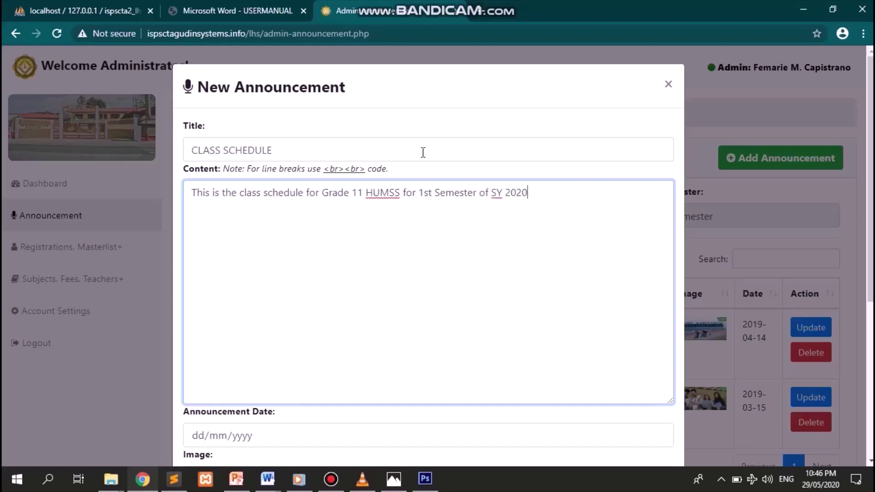
scroll(423, 152, "down", 3)
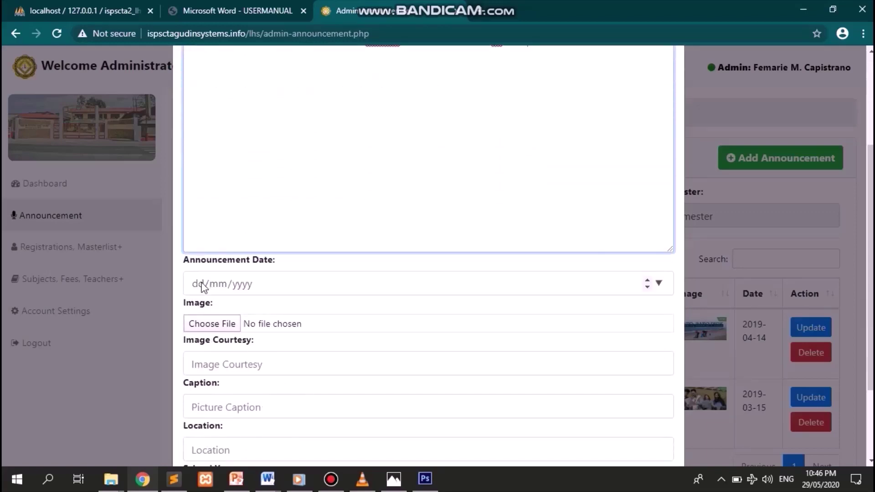
- Date the announcement 29/05/2020 and attach the HUMSS 11 image
left_click(203, 286)
type("29/")
type("05/2020")
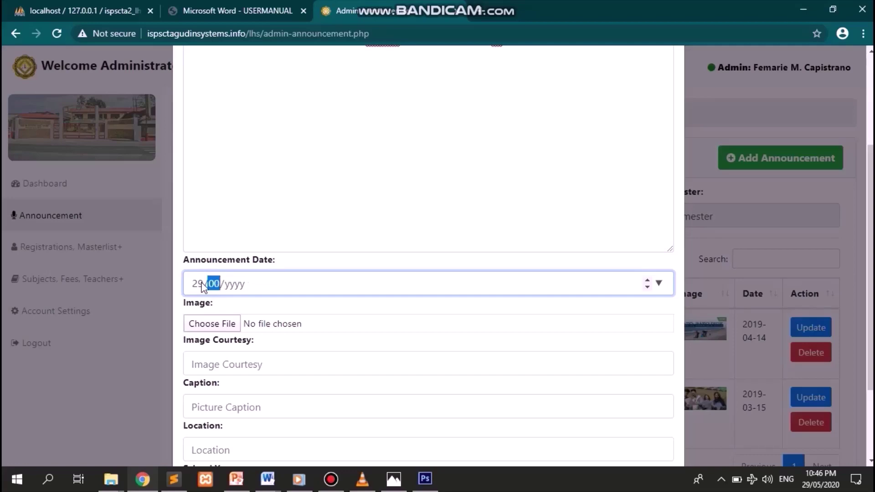
key("Tab")
key("Return")
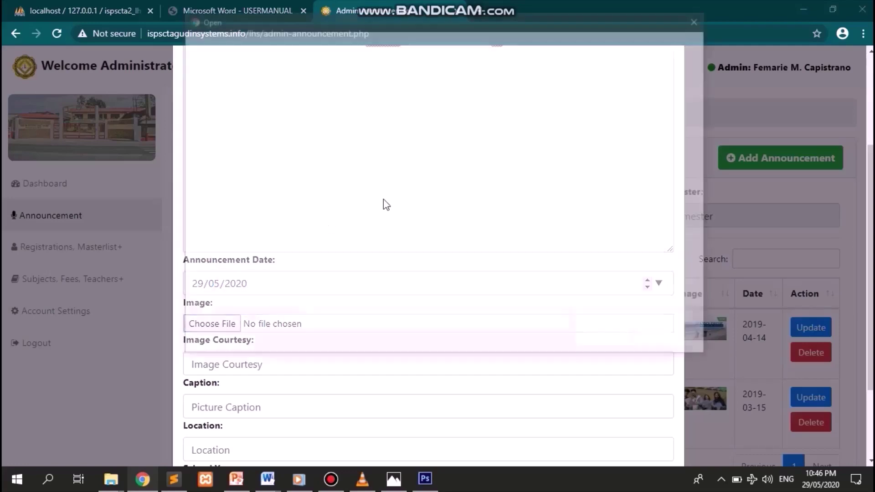
key("u")
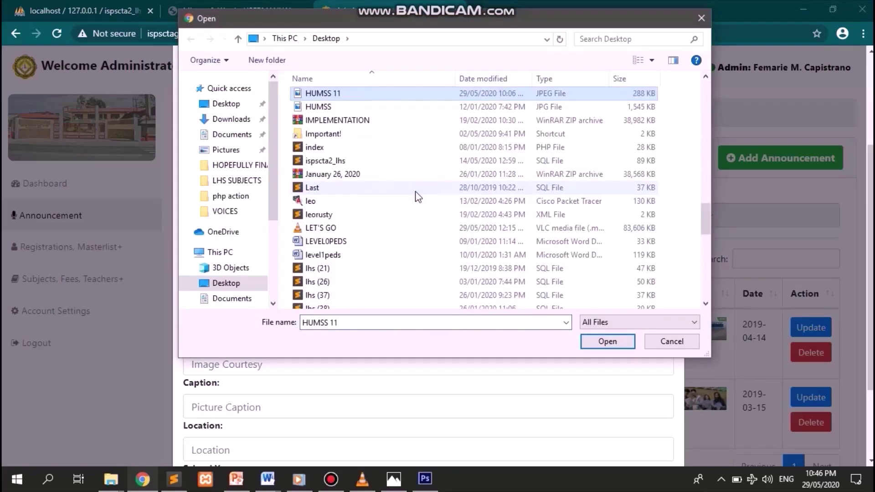
key("Return")
scroll(419, 197, "down", 3)
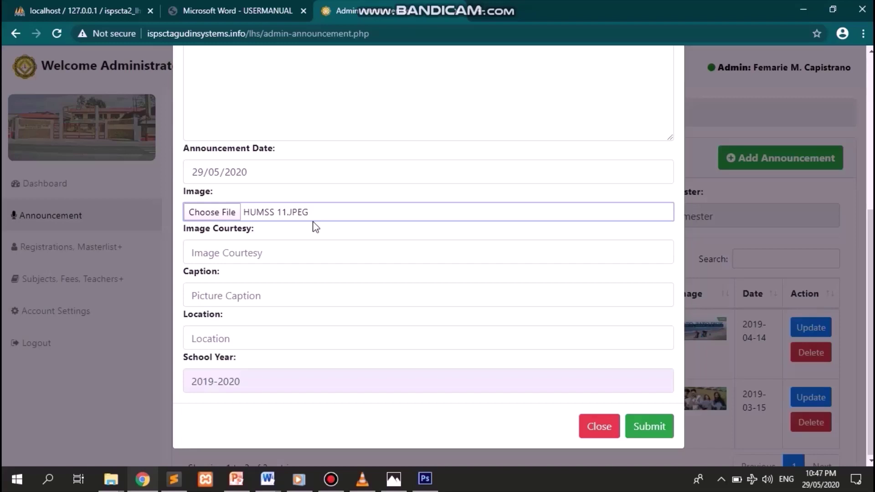
- Set courtesy 'LHS ISPSC', caption 'Class Sched HUMSS 11', location 'LHS ISPSC', and submit
left_click(321, 247)
type("L")
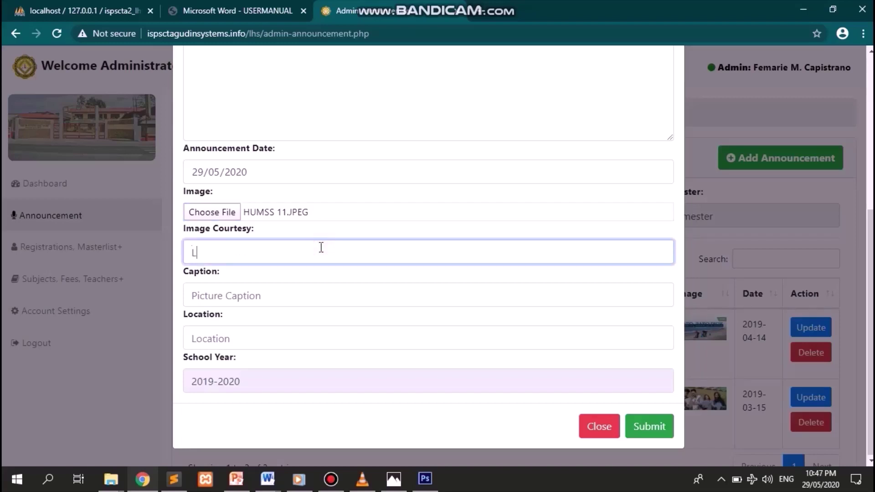
type("HS ISPSC")
key("Tab")
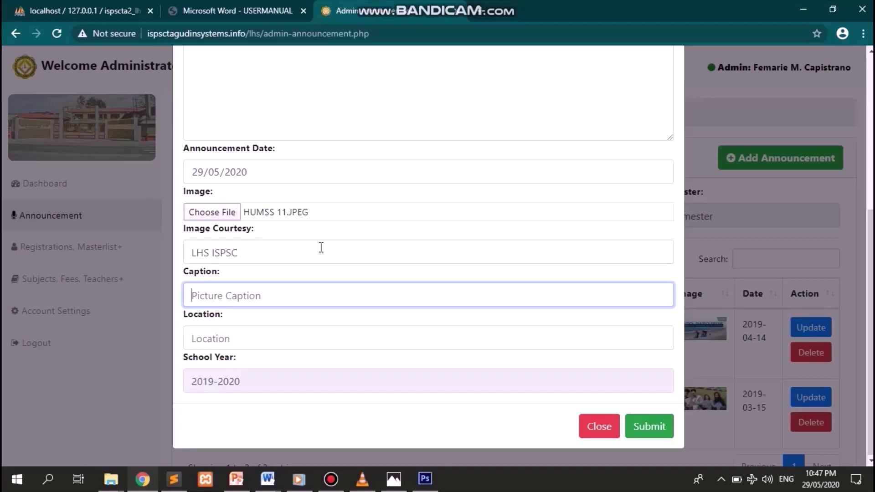
type("CL")
type("lasss S")
key("BackSpace")
key("BackSpace")
key("BackSpace")
type("s")
key("BackSpace")
key("BackSpace")
type("Sched HUM")
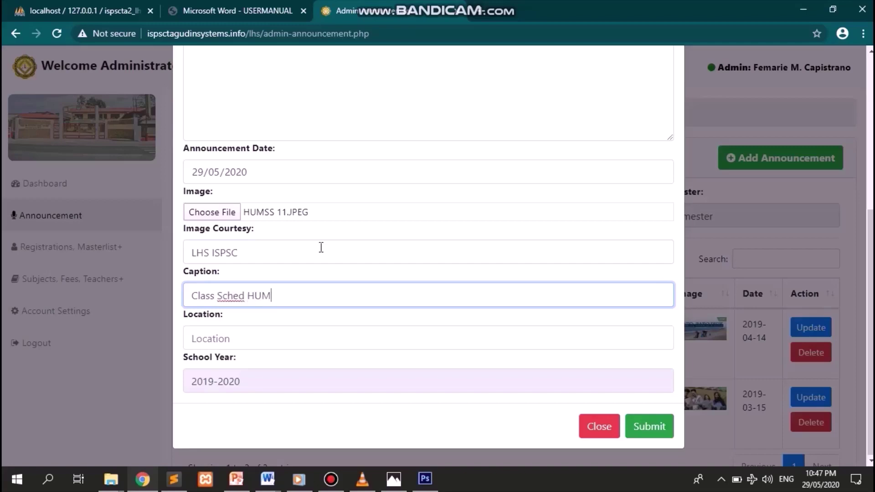
type("SS 11")
key("Tab")
type("L")
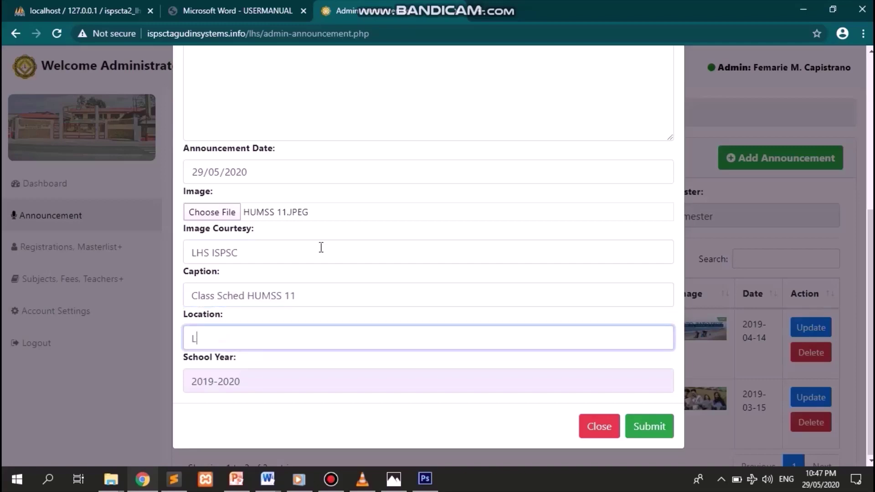
type("HS ISPSC")
left_click(652, 431)
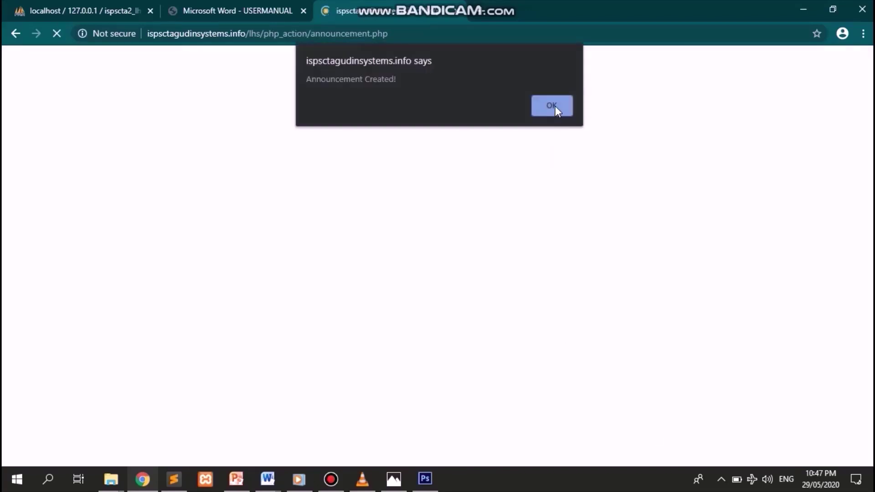
- Dismiss the alert, review the new CLASS SCHEDULE entry, and open Registrations, Masterlist+
left_click(555, 105)
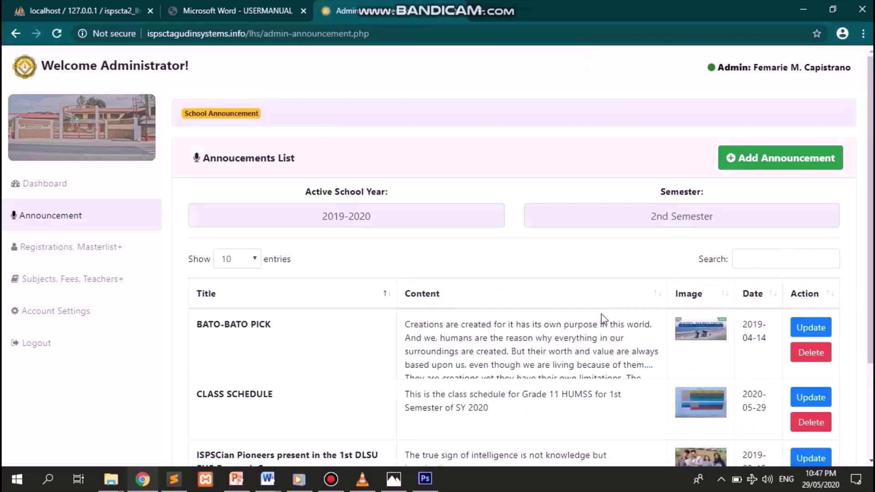
scroll(602, 317, "down", 3)
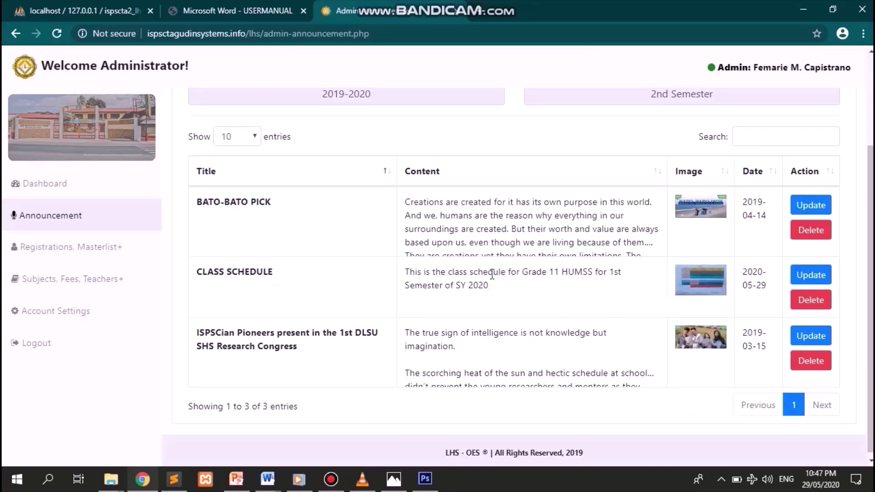
left_click_drag(516, 291, 342, 284)
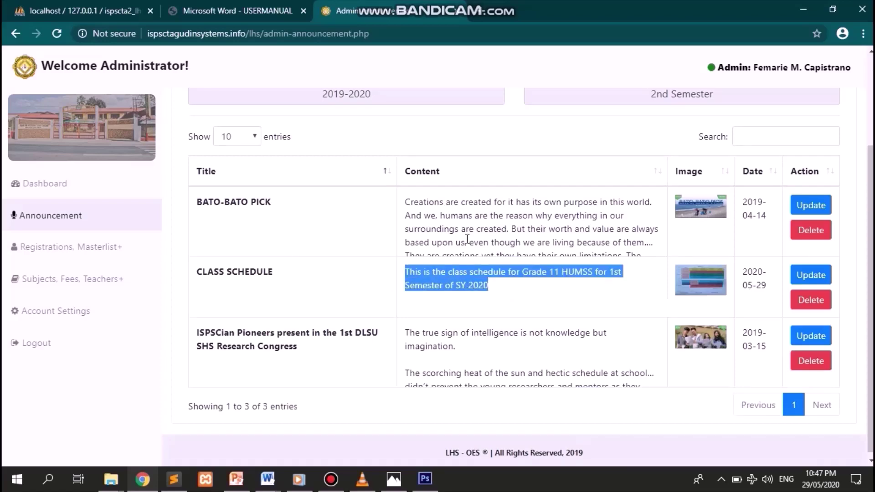
scroll(467, 239, "up", 3)
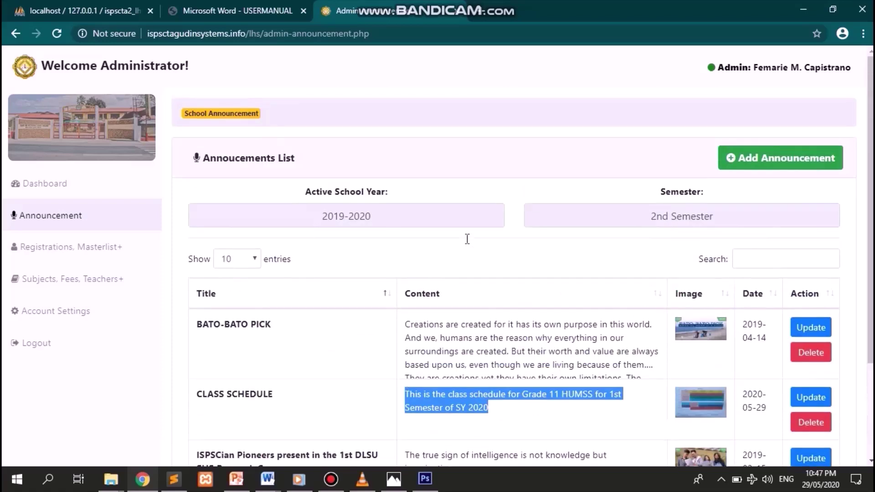
left_click(84, 251)
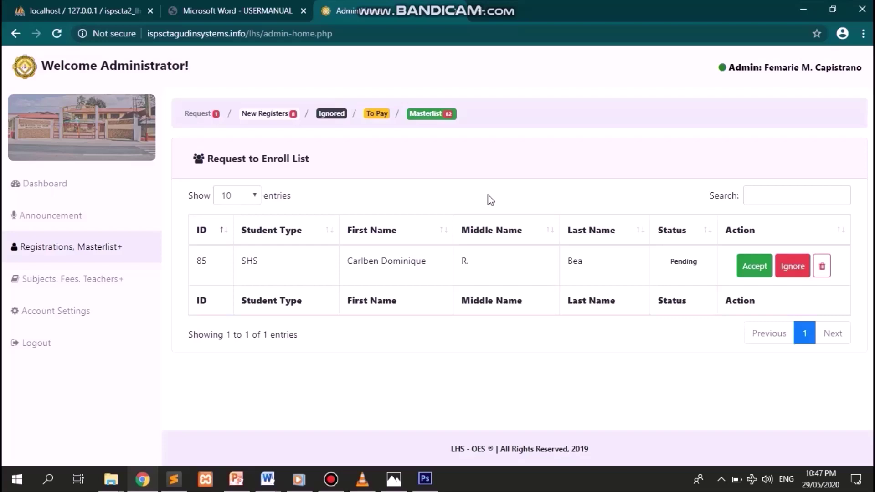
- Accept pending SHS enrollment request ID 85 and confirm it, moving it to To Pay
left_click(222, 114)
double_click(189, 114)
left_click(345, 184)
left_click(751, 274)
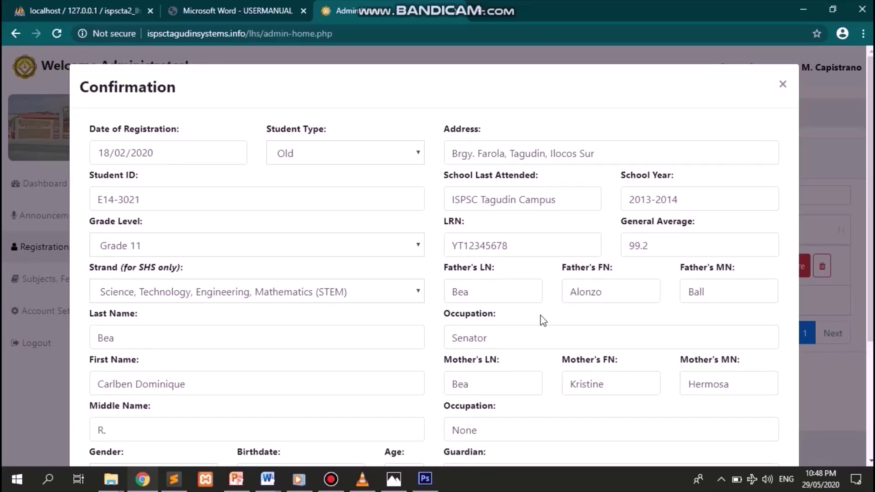
scroll(542, 321, "down", 3)
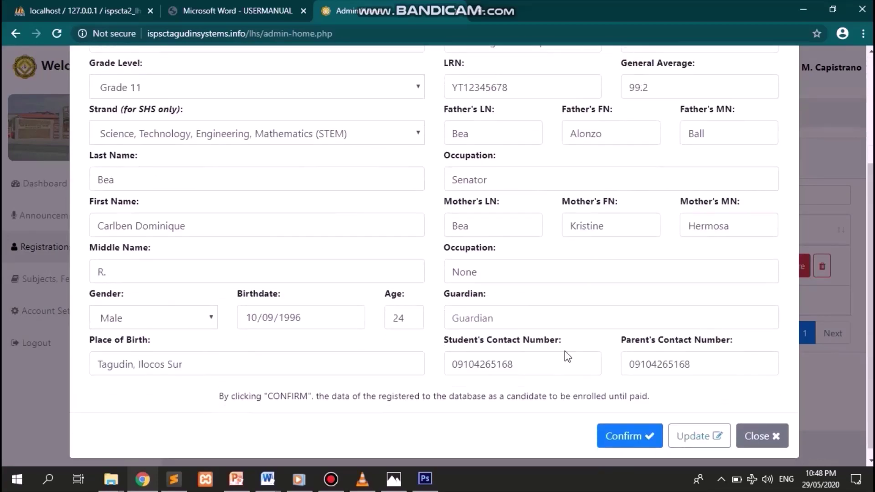
left_click(632, 441)
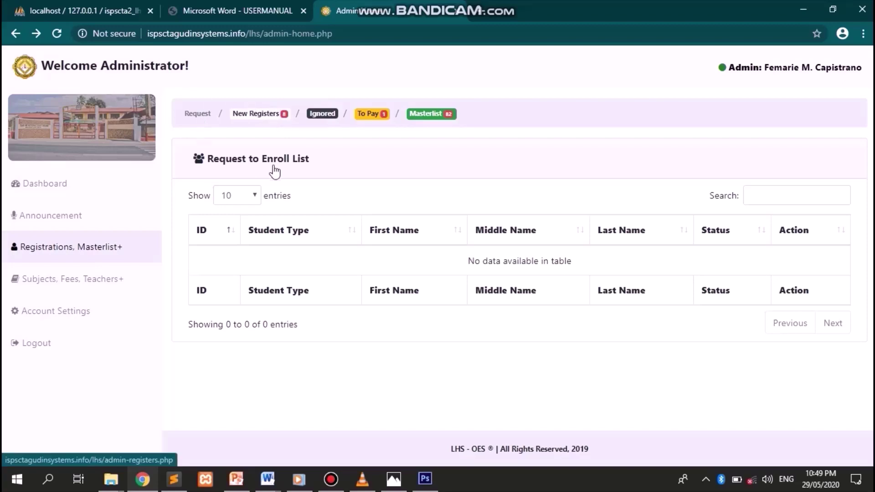
- Browse the newly registered accounts, check the empty Ignored list, then view the To Pay list
left_click(283, 124)
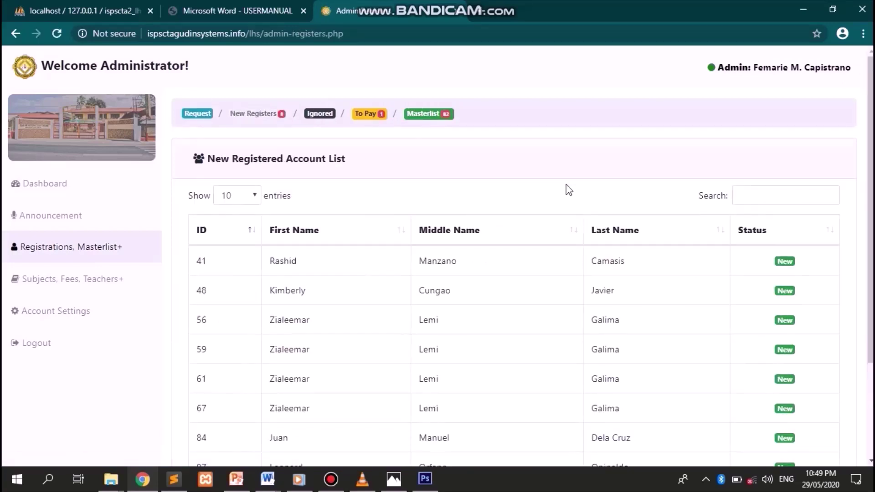
scroll(569, 190, "down", 2)
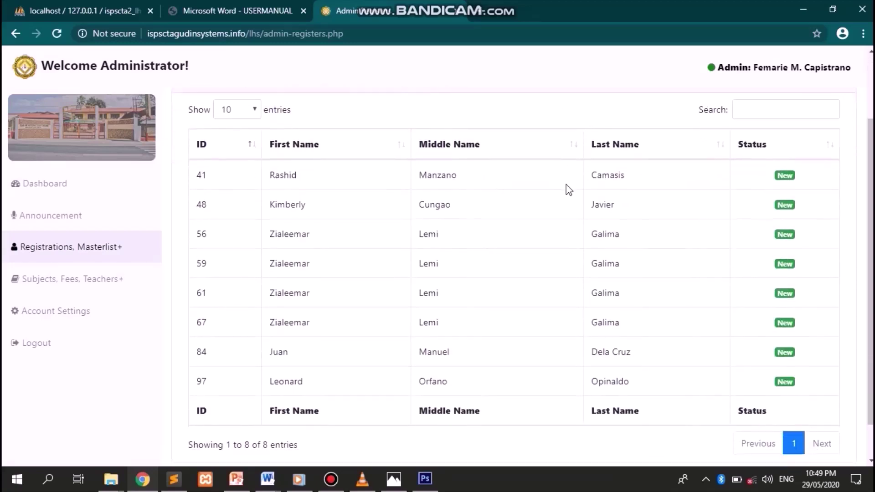
scroll(569, 191, "down", 1)
scroll(569, 190, "up", 2)
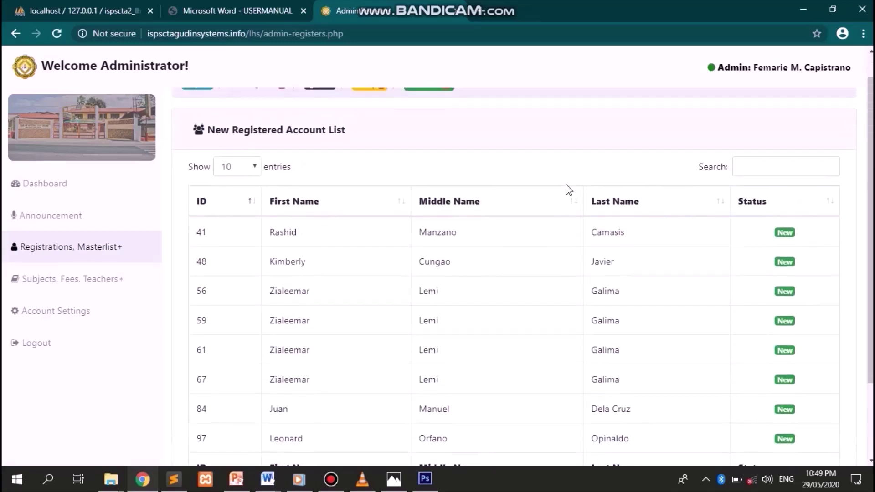
scroll(569, 190, "down", 1)
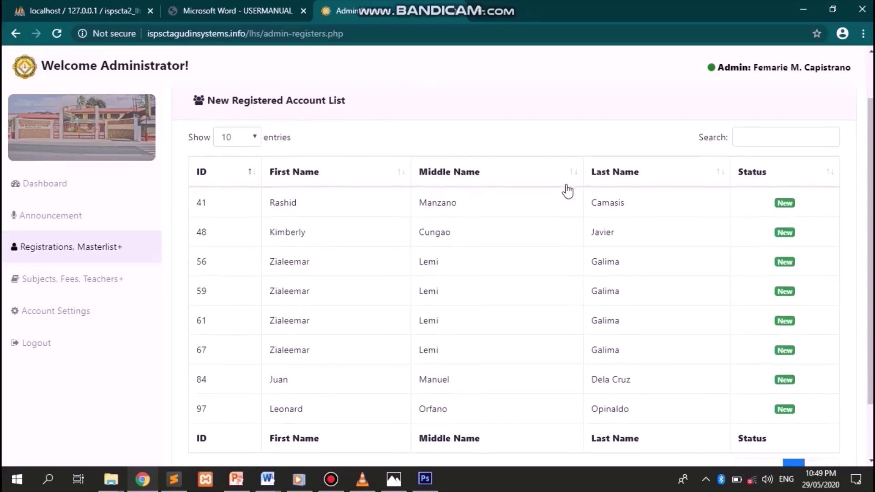
scroll(568, 191, "up", 2)
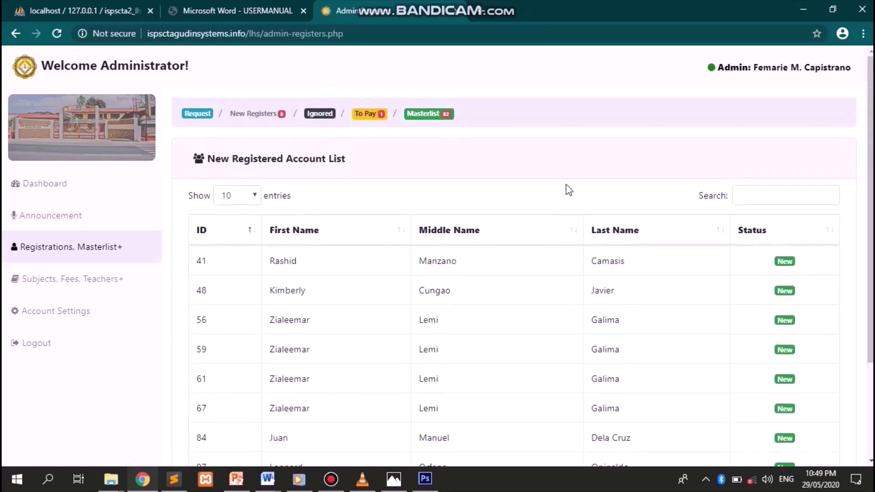
left_click(318, 116)
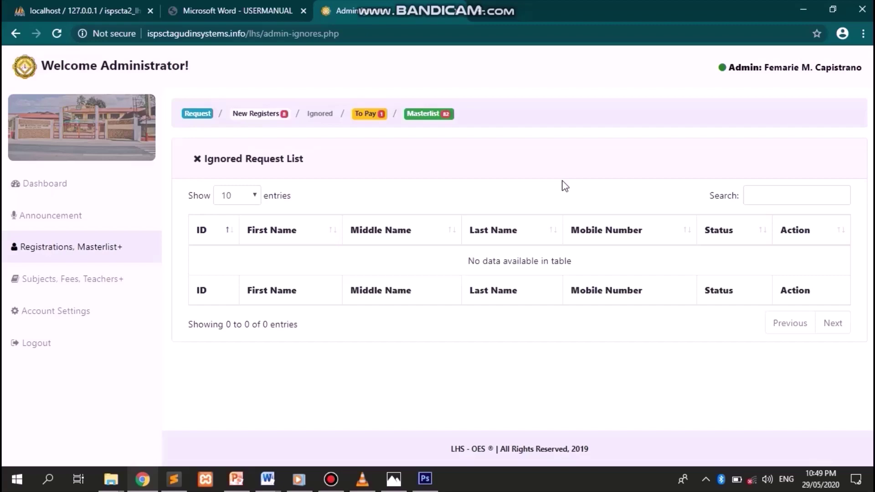
left_click(373, 115)
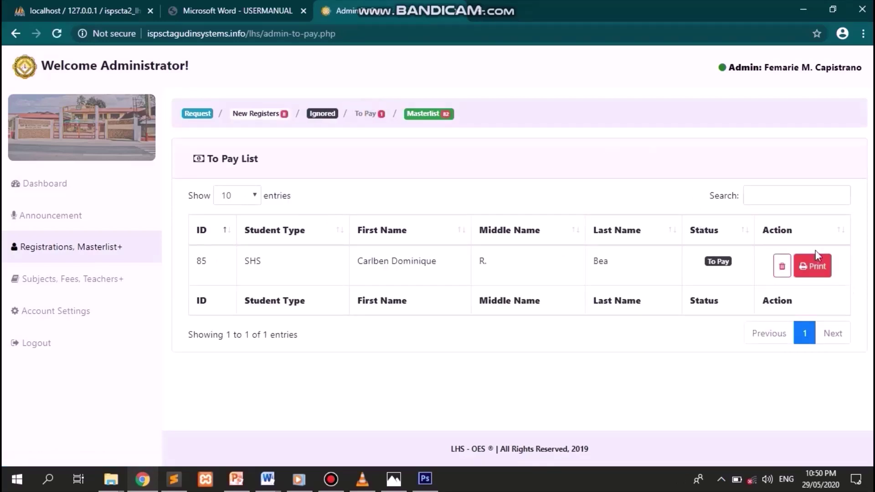
- Highlight request 85's details and To Pay status, then go to the 2019-2020 Master List
left_click(246, 261)
left_click_drag(339, 267, 696, 278)
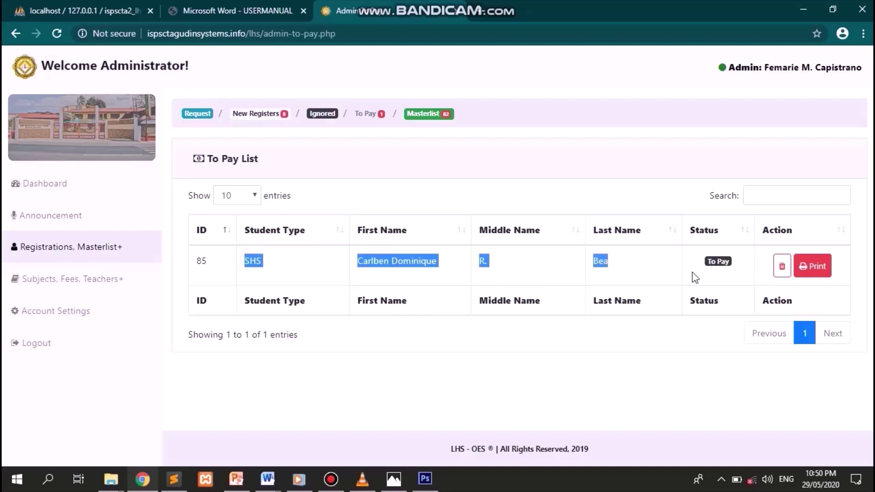
left_click(693, 274)
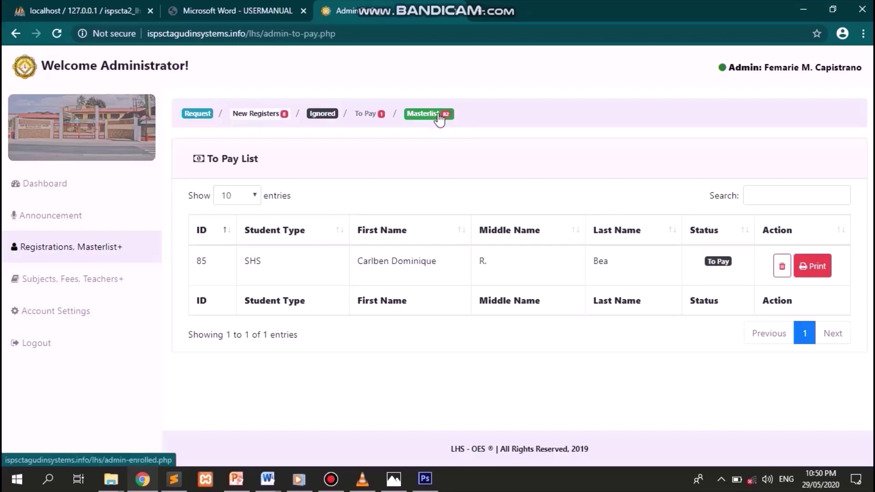
left_click(728, 263)
left_click_drag(728, 264, 709, 263)
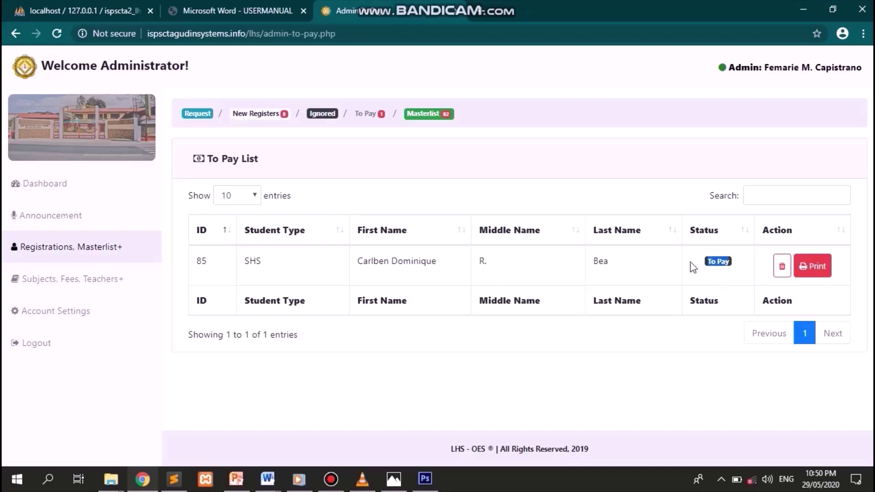
left_click(617, 172)
left_click(441, 120)
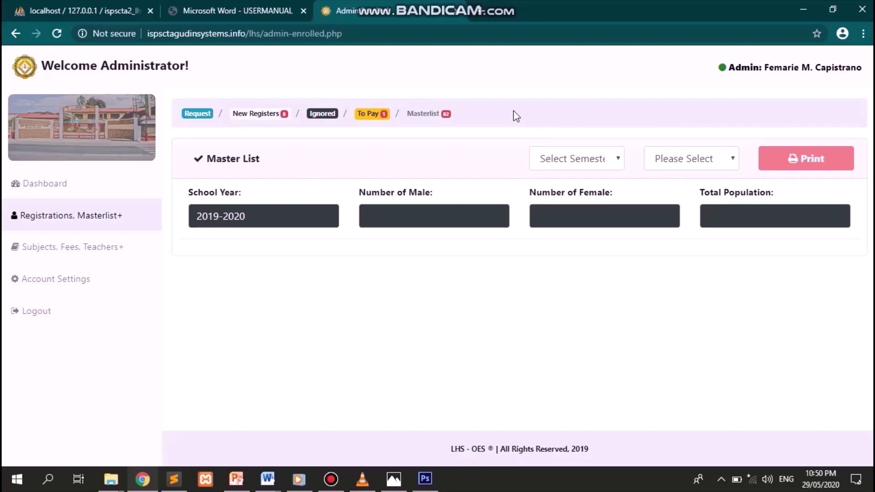
- Filter the master list to 2nd Semester and Grade 12: ICT
left_click(577, 157)
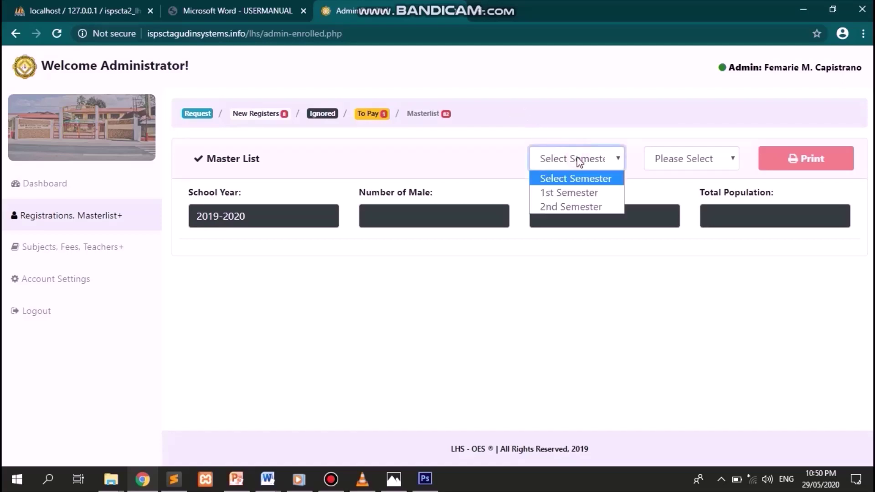
left_click(582, 207)
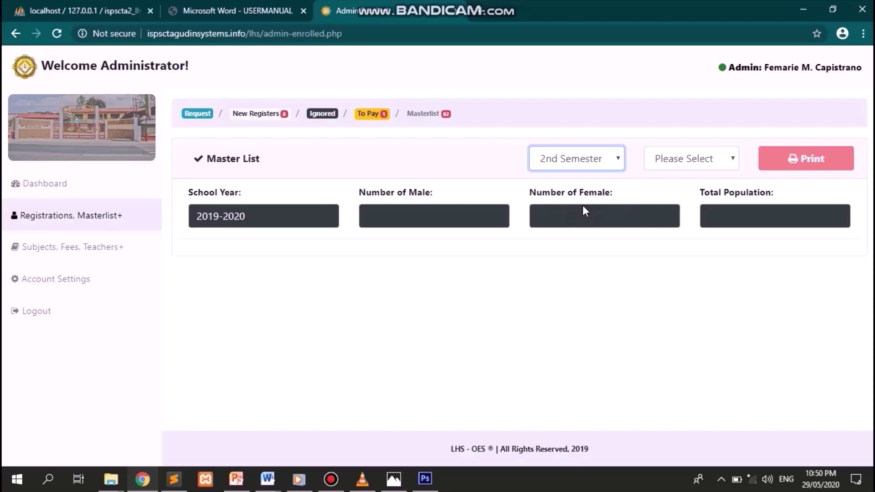
left_click(700, 160)
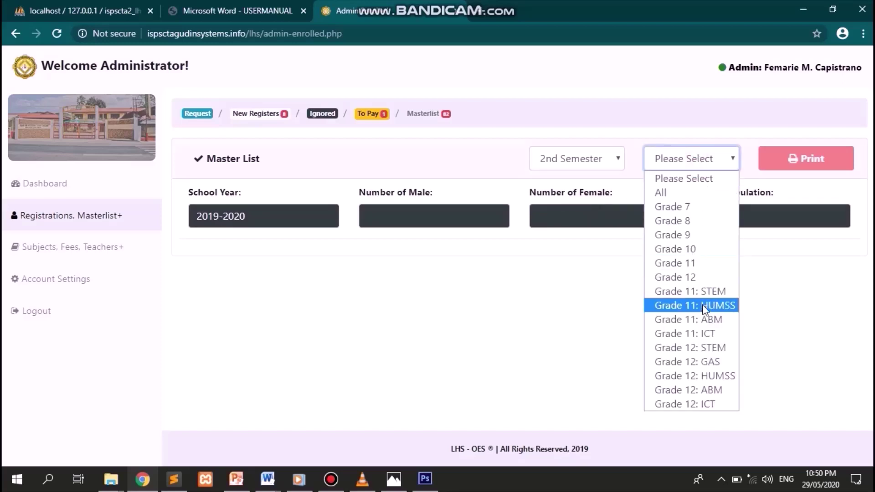
left_click(712, 407)
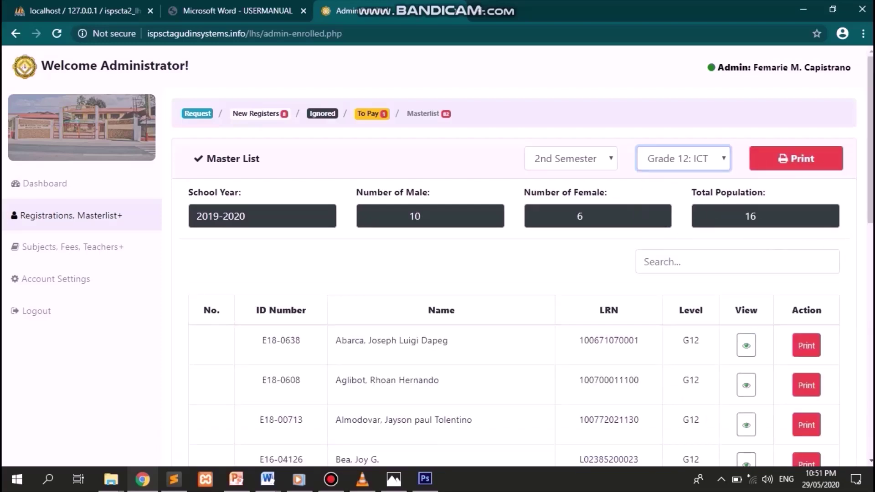
scroll(541, 319, "down", 4)
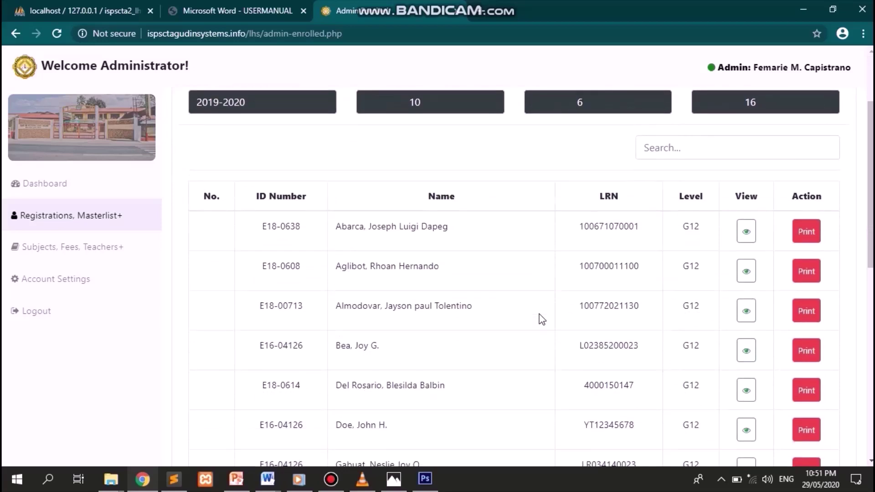
scroll(541, 319, "down", 5)
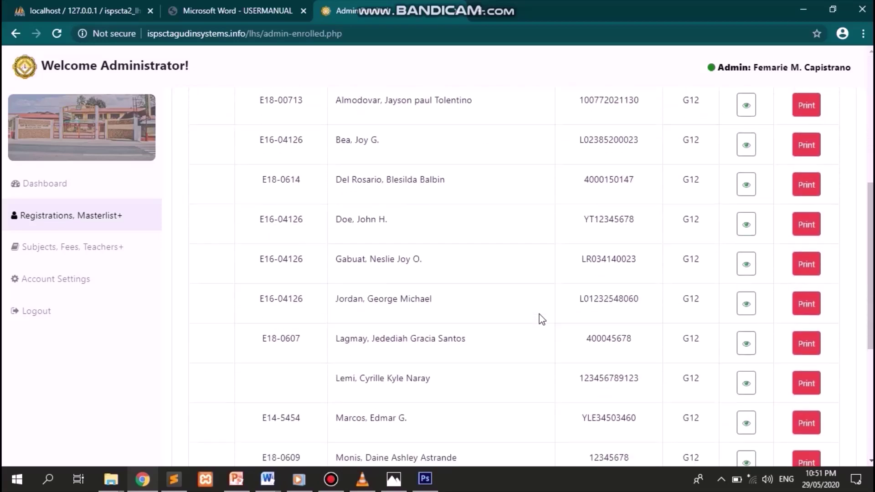
scroll(542, 320, "up", 10)
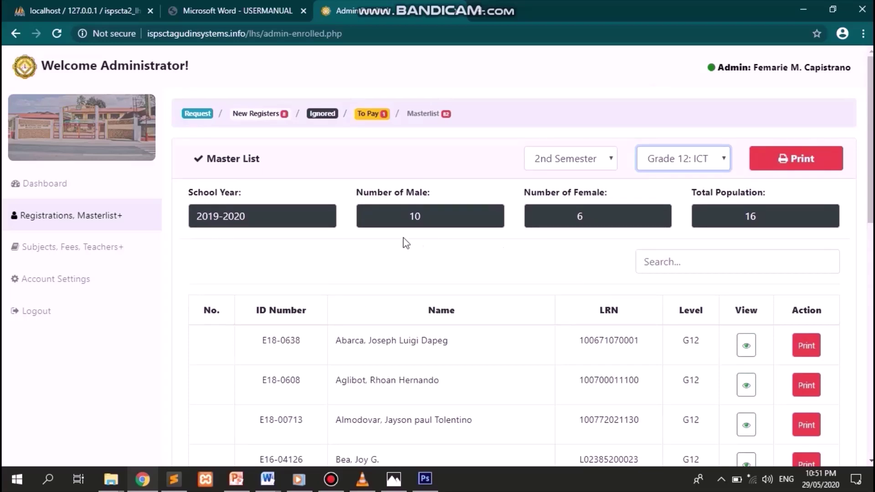
- Point out the school year, male and female counts, and the total of 16, then print the list
left_click(263, 241)
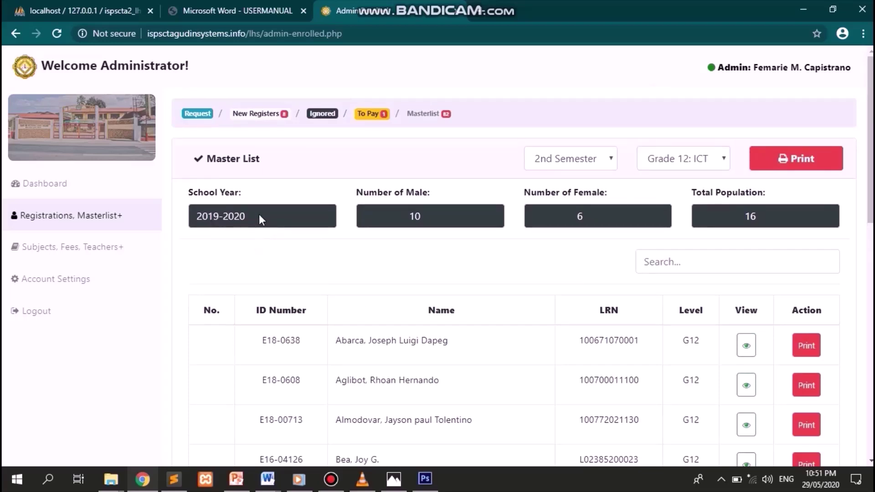
left_click(441, 216)
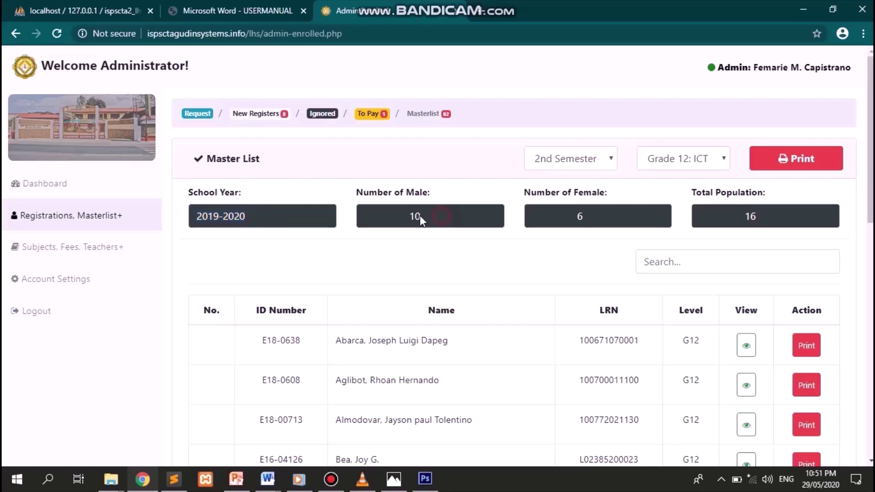
left_click(600, 223)
left_click_drag(772, 213, 735, 214)
left_click(786, 193)
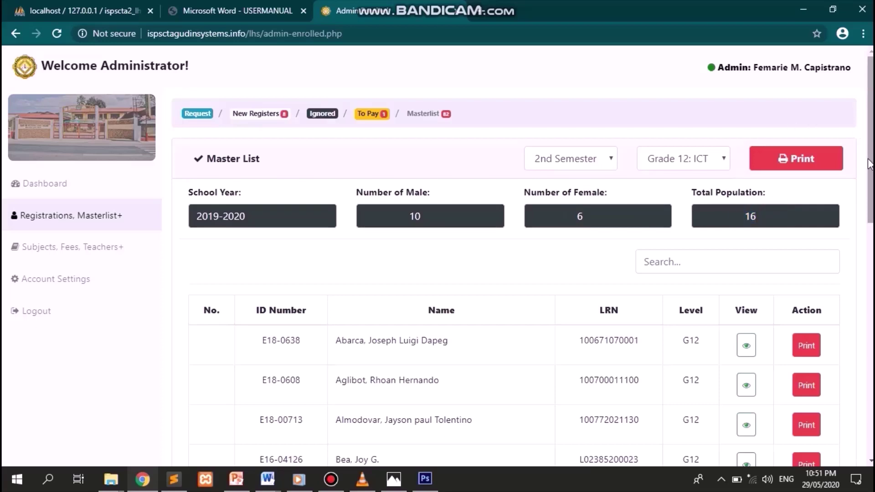
left_click(818, 165)
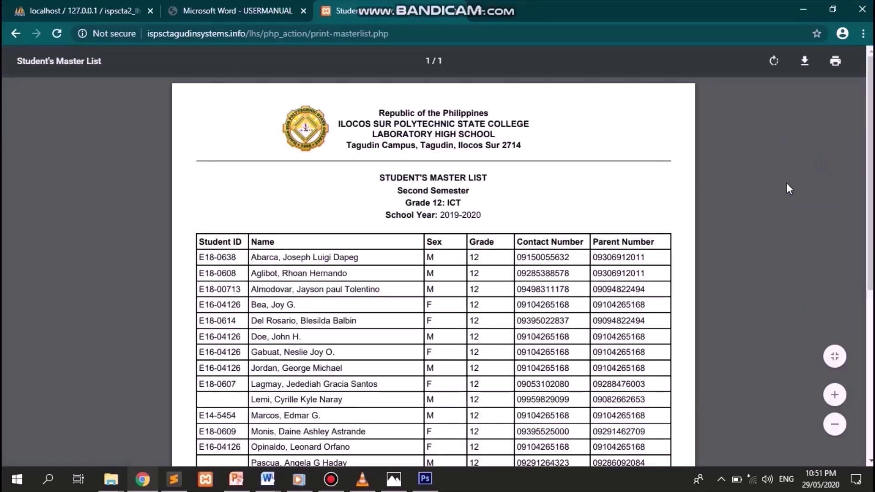
- Scroll through the Grade 12: ICT master list PDF, fit it to the page, then go back
scroll(678, 257, "down", 5)
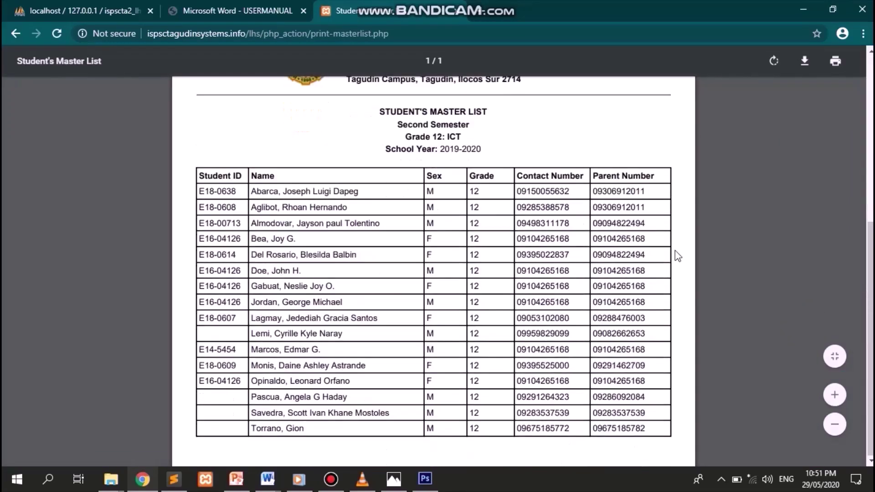
scroll(678, 257, "up", 5)
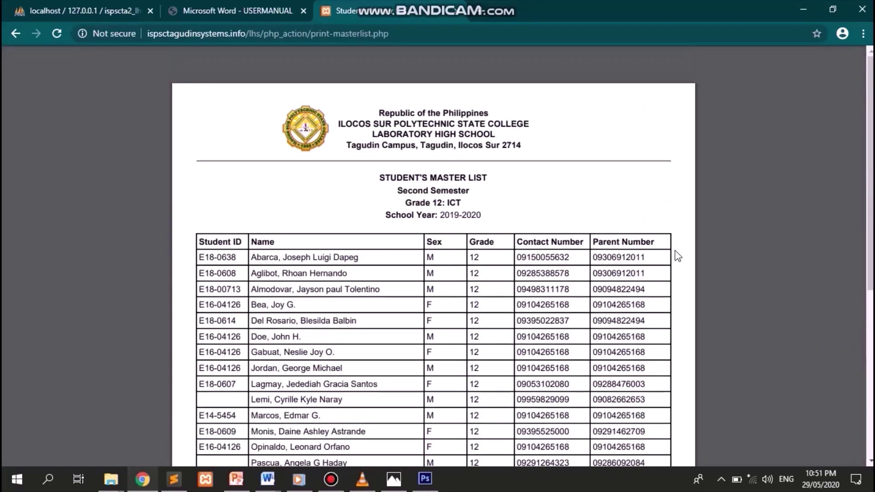
scroll(678, 257, "down", 1)
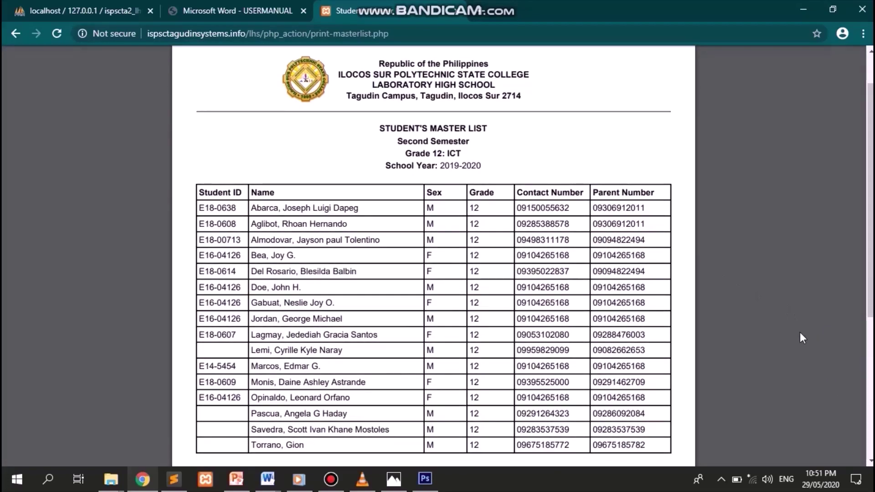
left_click(835, 356)
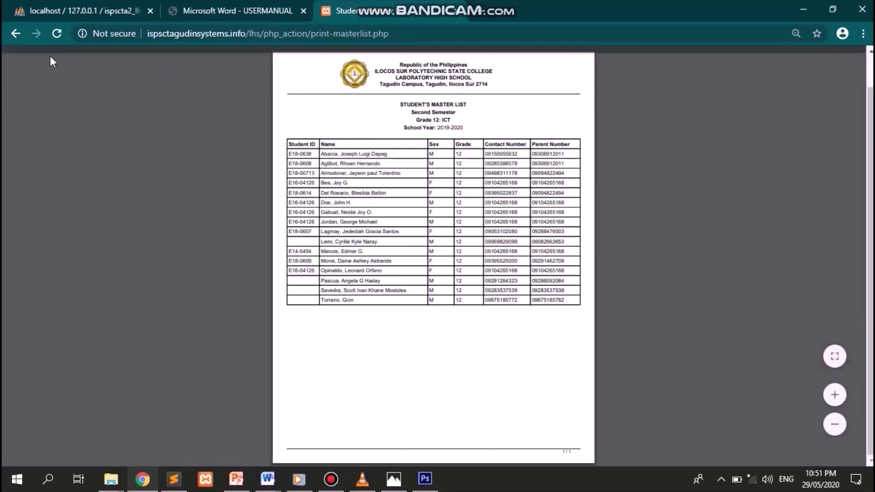
left_click(15, 34)
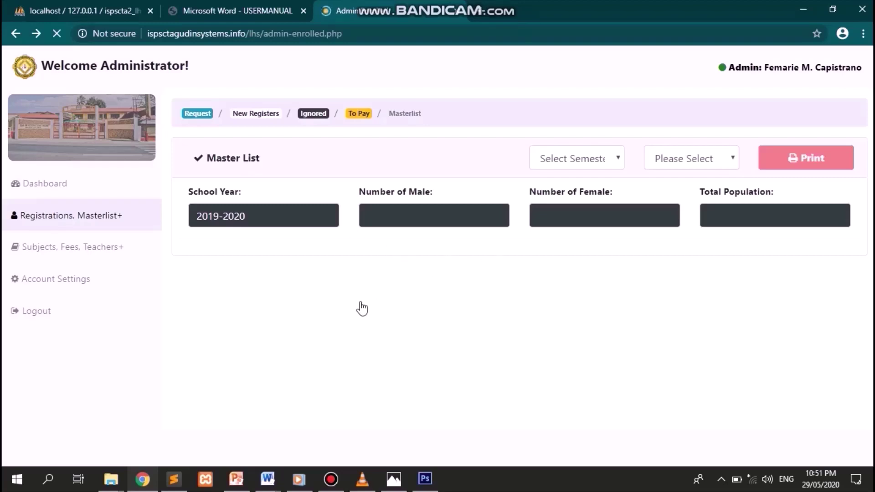
- Go to Subjects, Fees, Teachers+ in the sidebar to list the 2019-2020 subjects
mouse_move(528, 1)
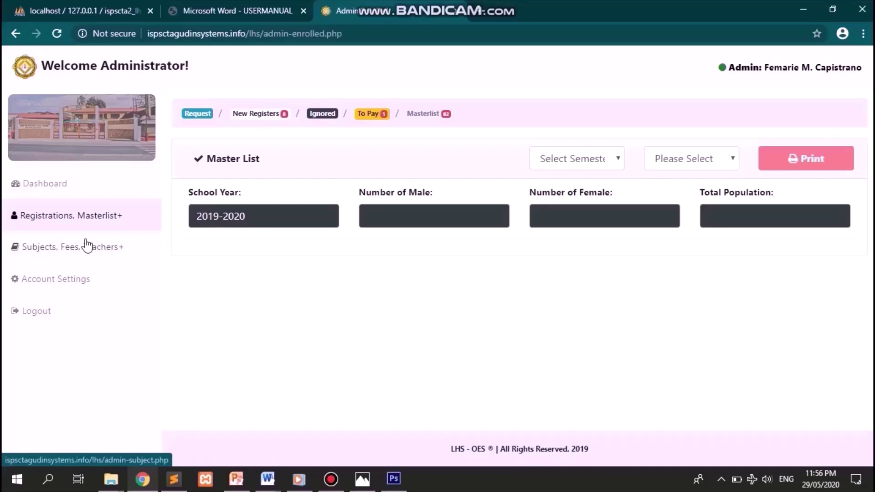
left_click(81, 250)
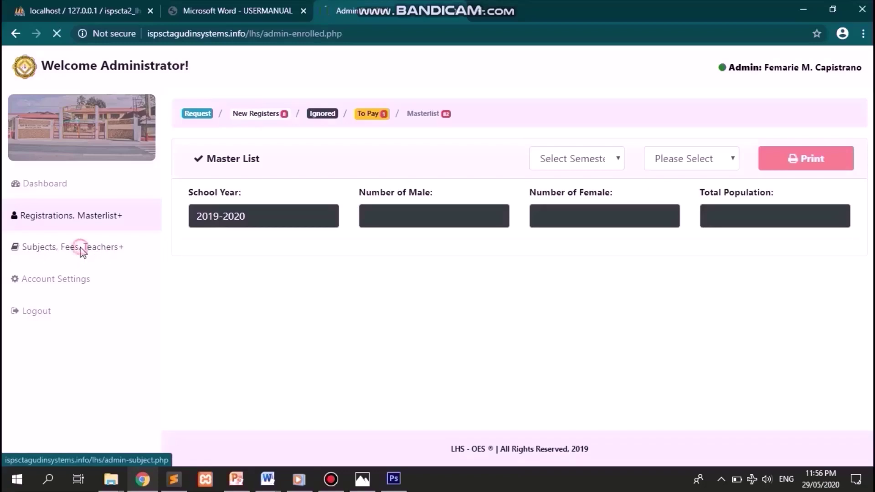
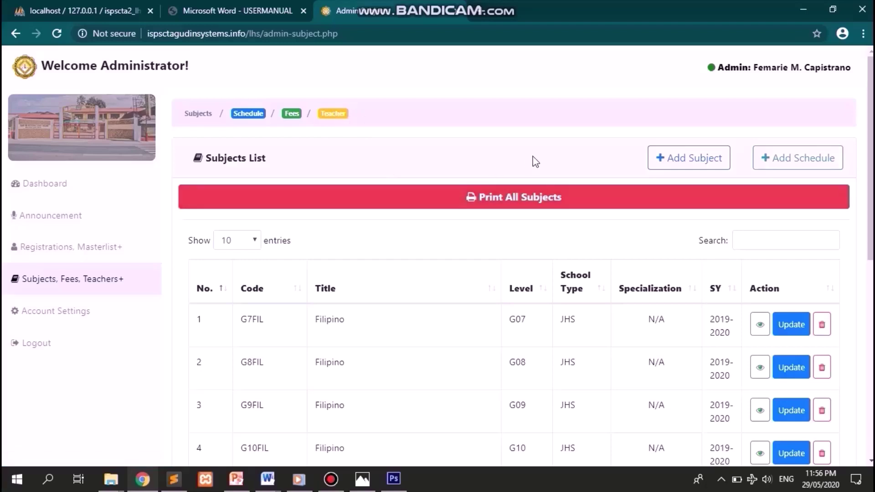
- Scroll through the 2019-2020 Subjects List
scroll(536, 161, "down", 2)
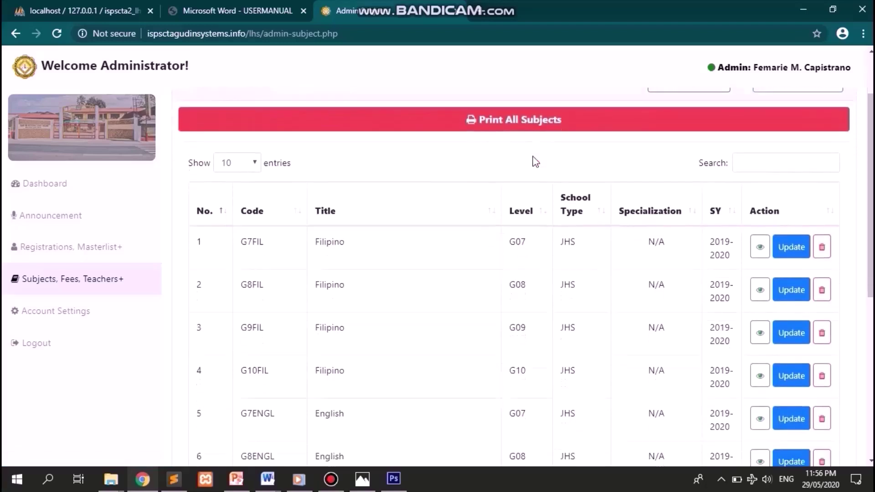
scroll(535, 162, "down", 2)
scroll(536, 161, "up", 3)
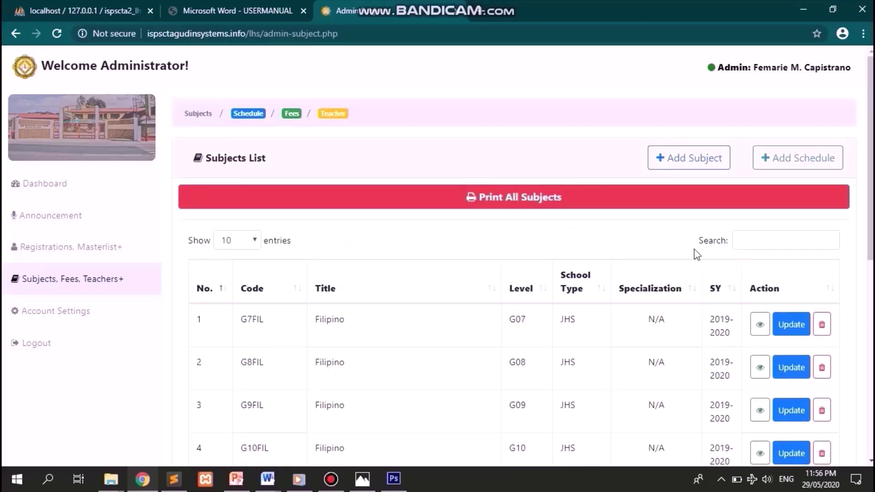
scroll(681, 251, "down", 1)
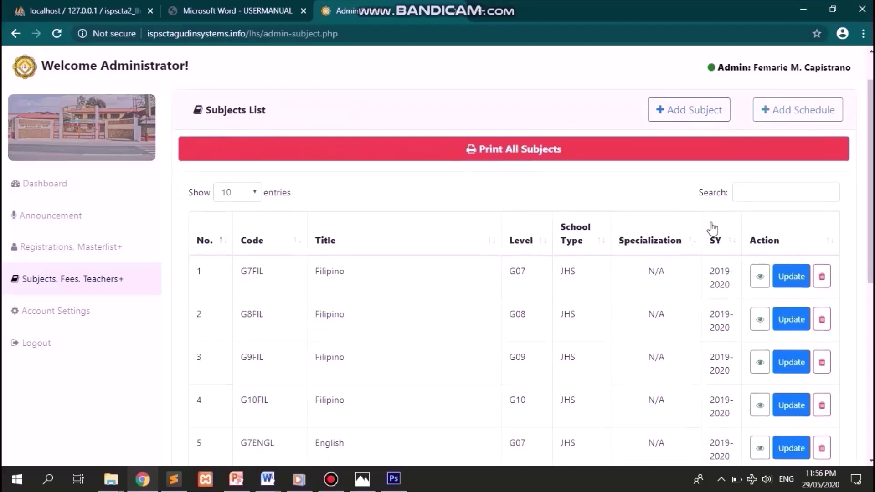
scroll(620, 290, "down", 2)
scroll(620, 291, "up", 2)
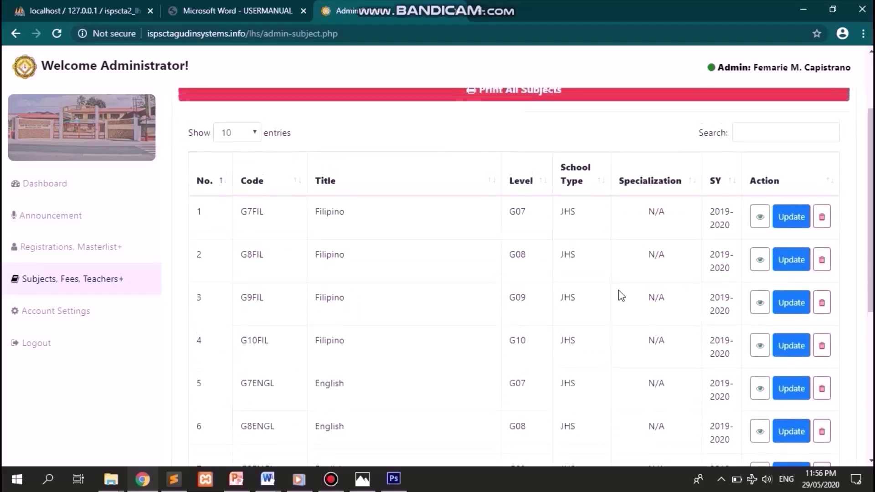
scroll(619, 290, "up", 1)
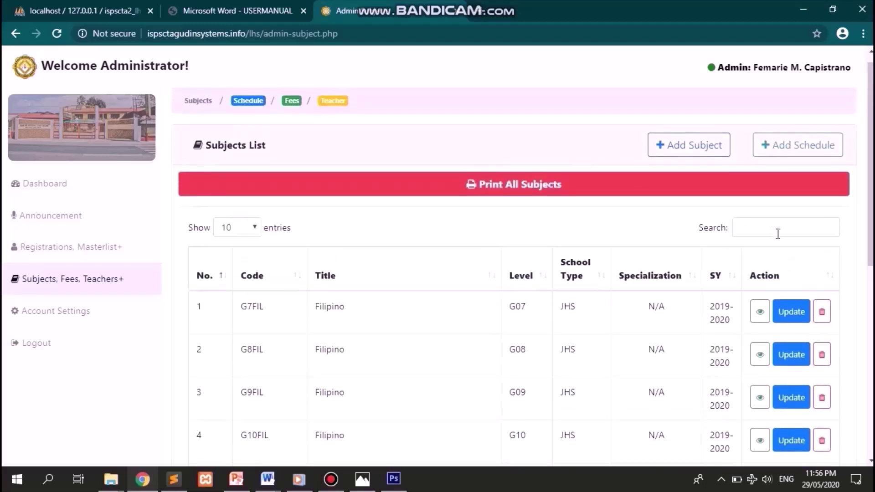
scroll(565, 288, "down", 2)
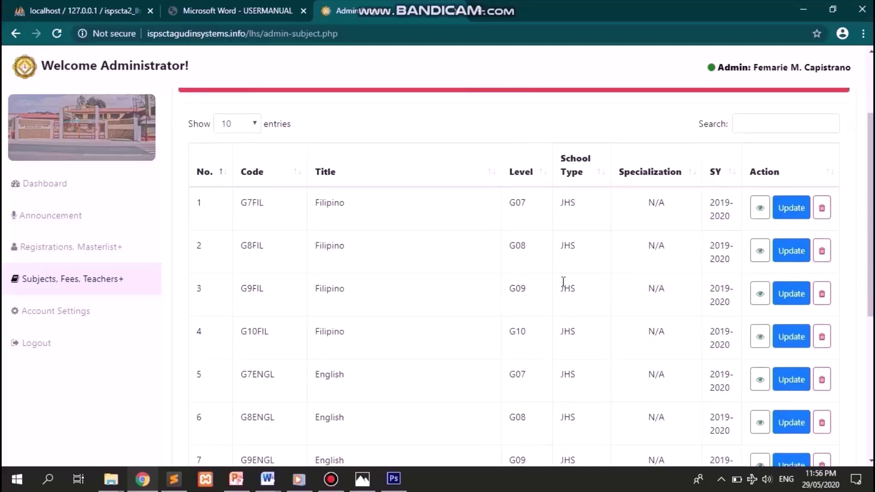
scroll(564, 282, "up", 2)
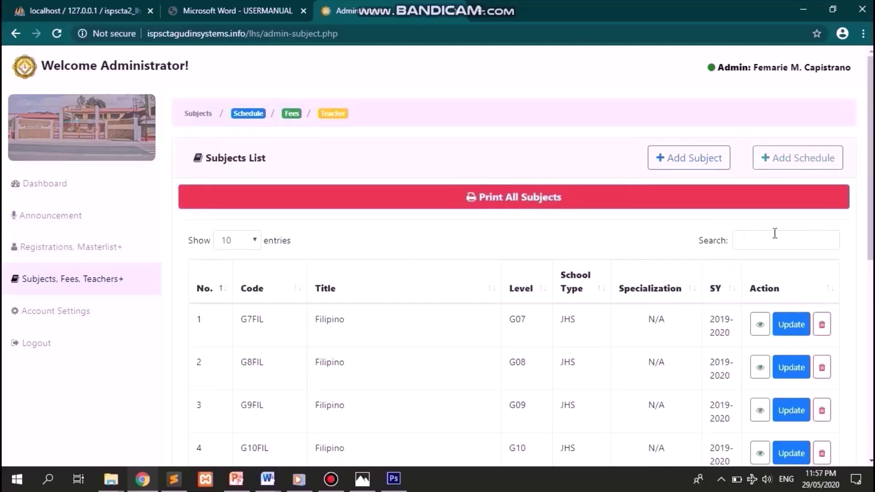
- Search the Subjects List for 'G8' and scroll through the Grade 8 results
left_click(778, 233)
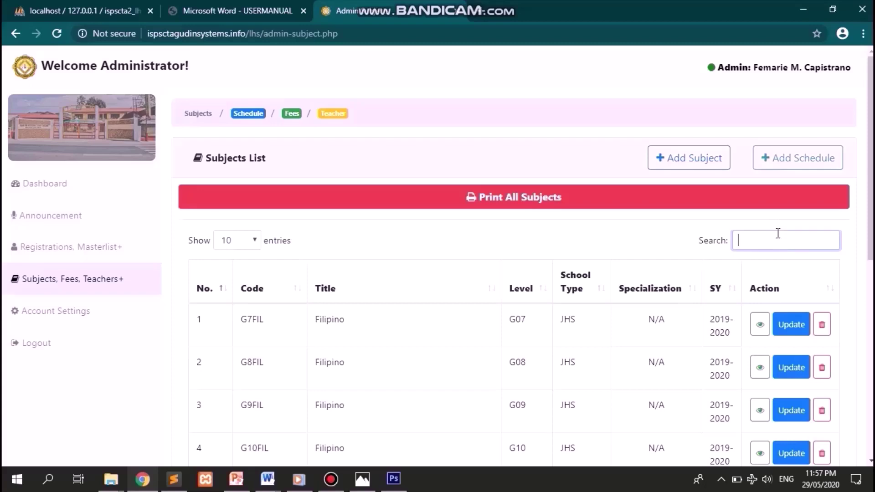
type("G")
key("BackSpace")
type("G8")
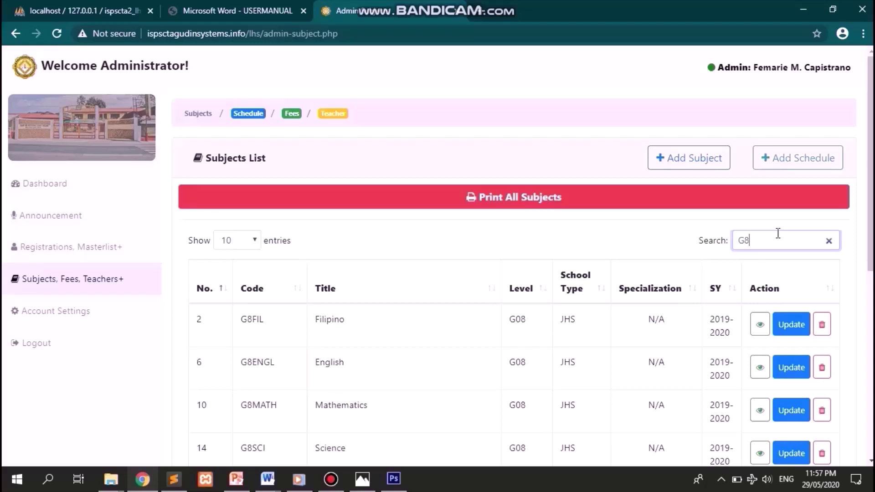
scroll(778, 234, "down", 3)
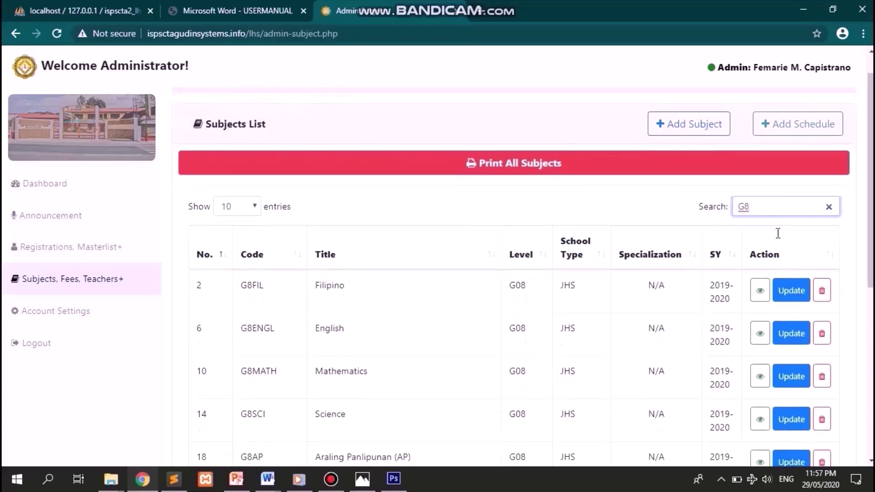
scroll(778, 233, "down", 1)
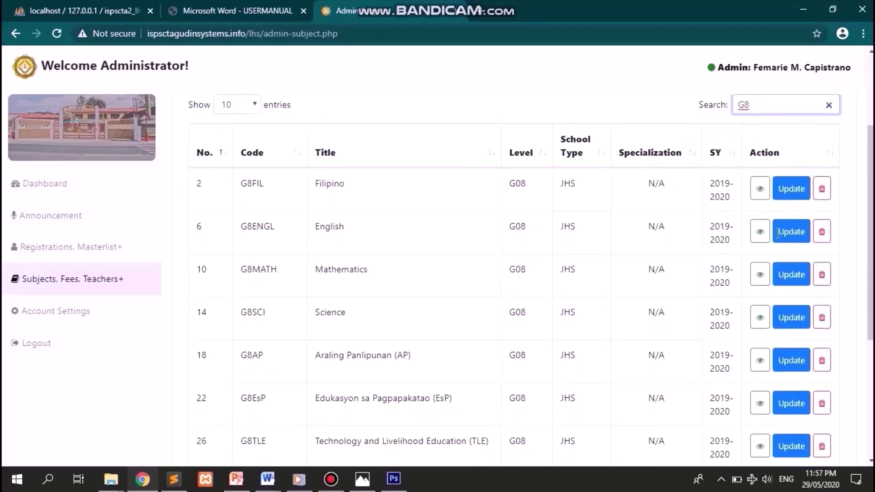
scroll(778, 233, "down", 1)
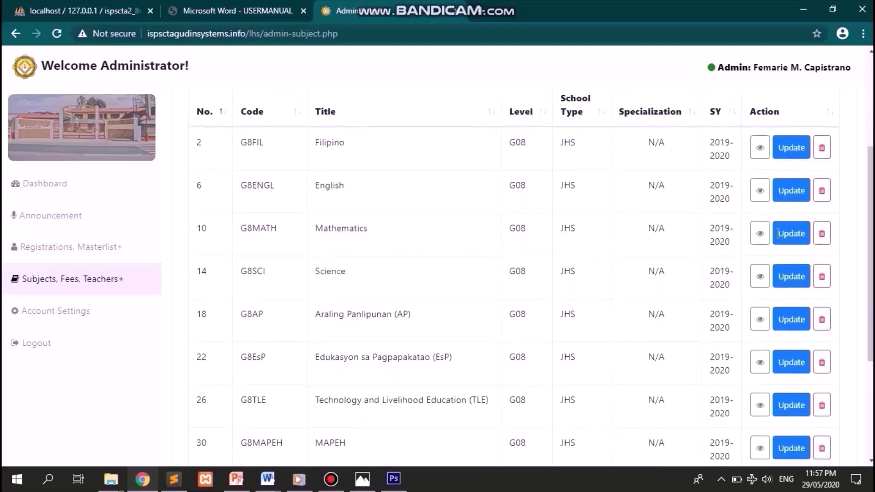
scroll(398, 260, "down", 1)
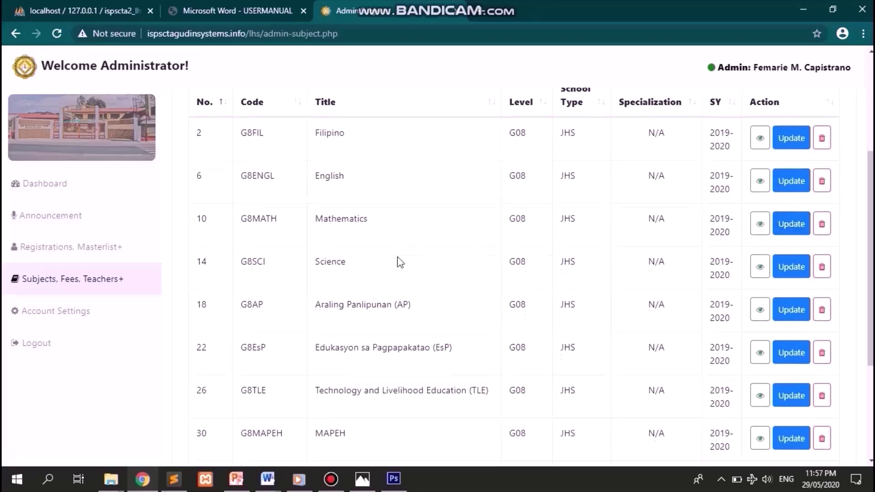
scroll(398, 256, "down", 1)
scroll(398, 257, "up", 3)
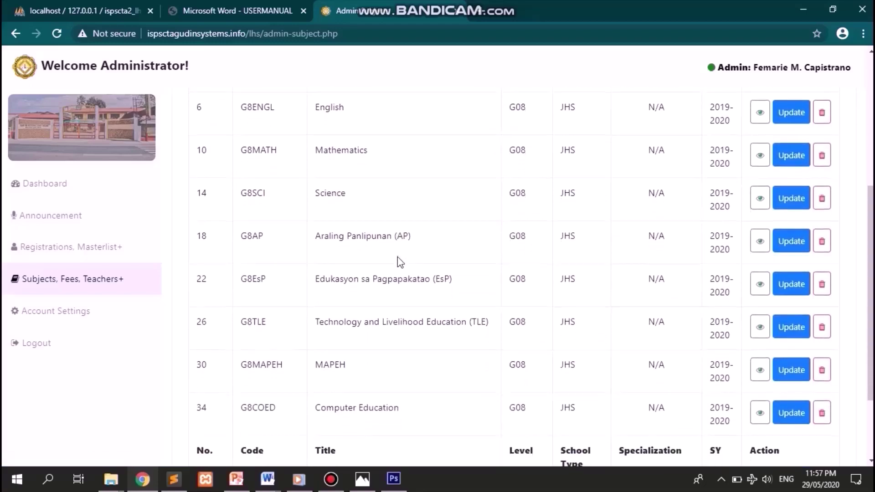
scroll(397, 257, "up", 3)
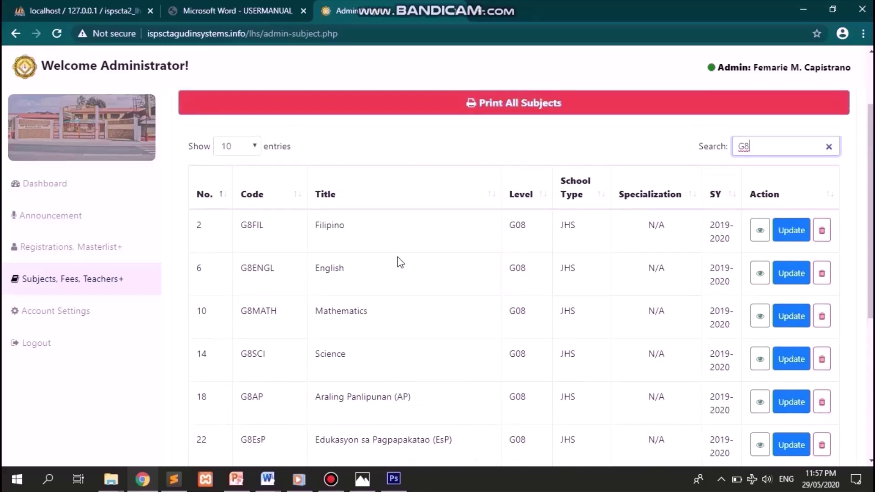
scroll(397, 256, "down", 1)
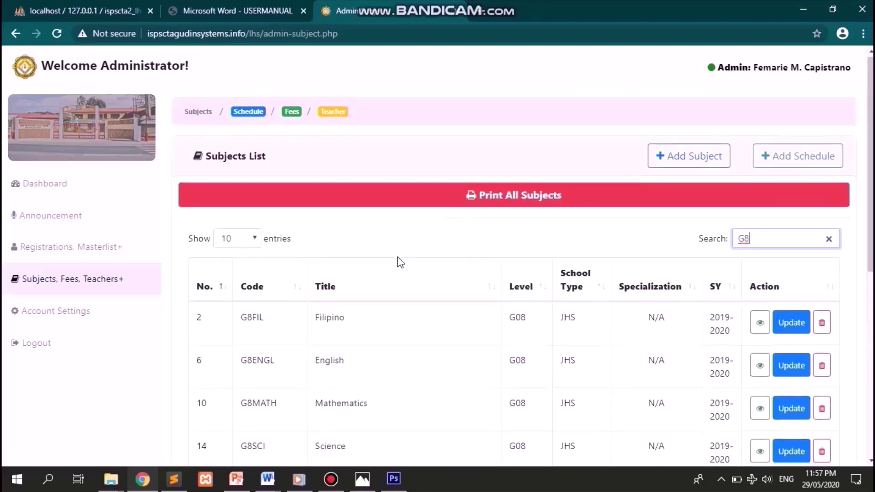
scroll(398, 257, "up", 1)
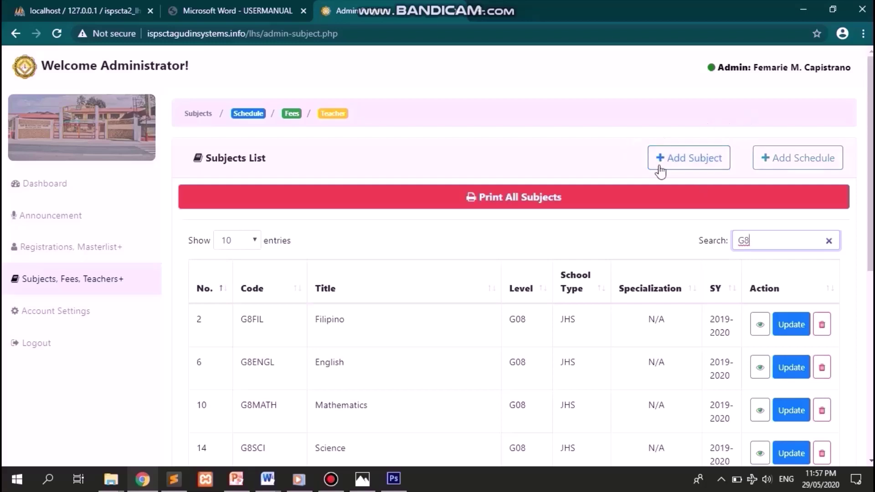
- Add subject G7NOLI 'Noli Me Tangere' with 486 hours per semester and 8 hours per week
left_click(689, 160)
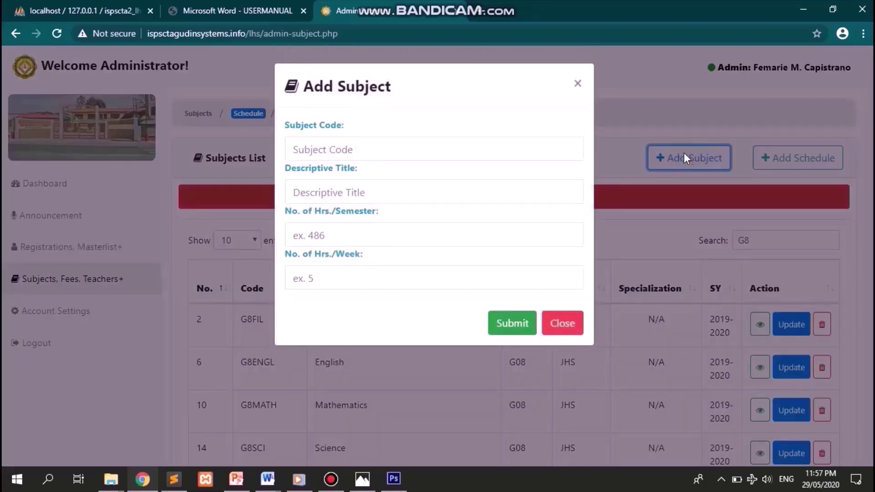
left_click(470, 150)
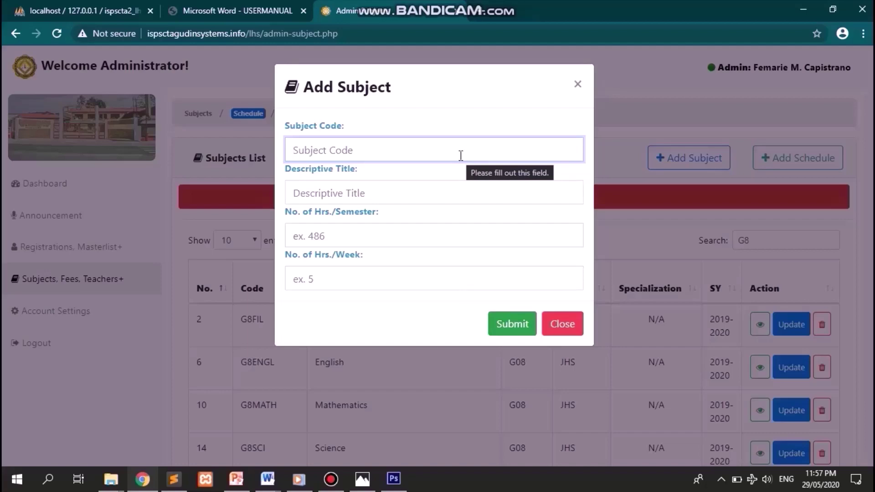
type("G7")
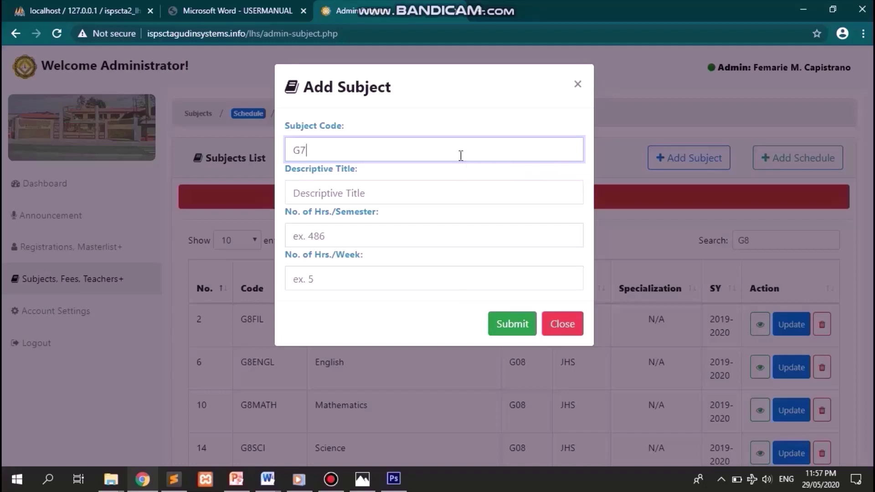
type("NOLI")
key("Tab")
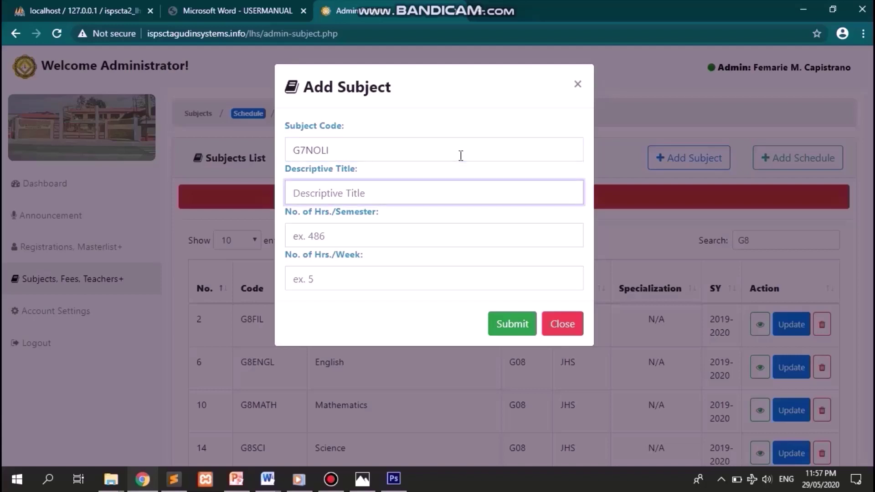
type("Noli Me Tangere")
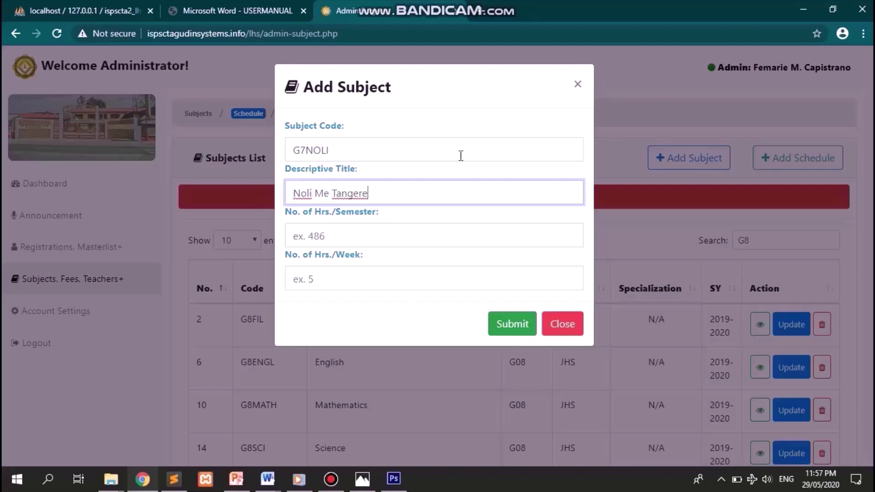
key("Tab")
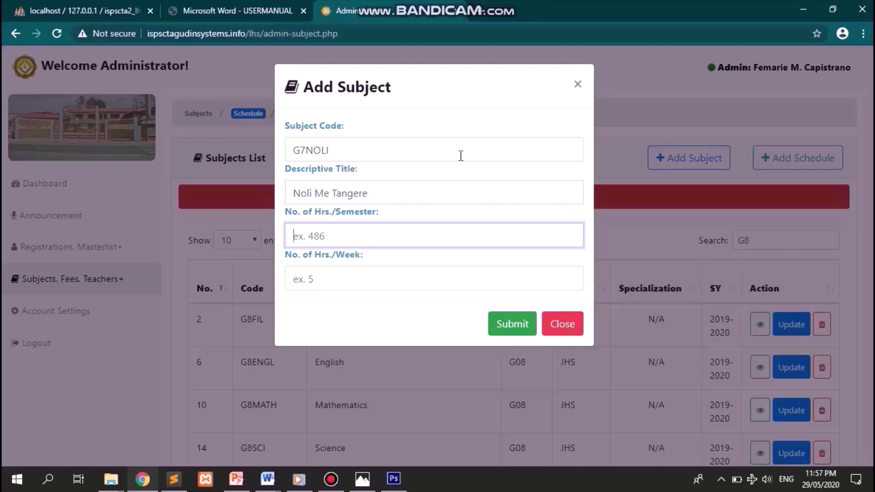
type("486")
key("Tab")
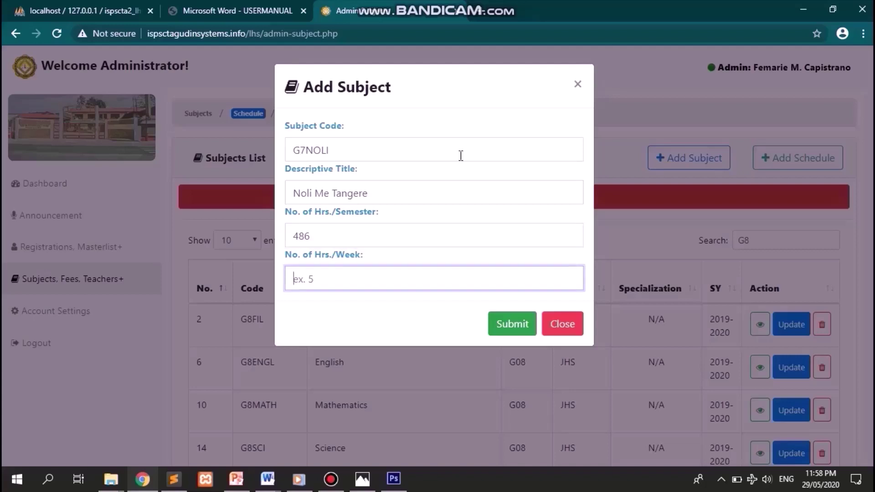
type("8")
left_click(502, 327)
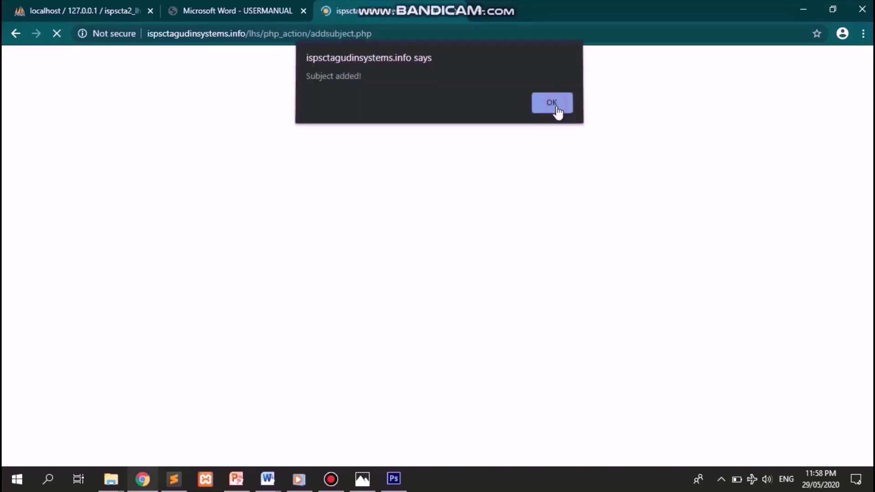
left_click(556, 106)
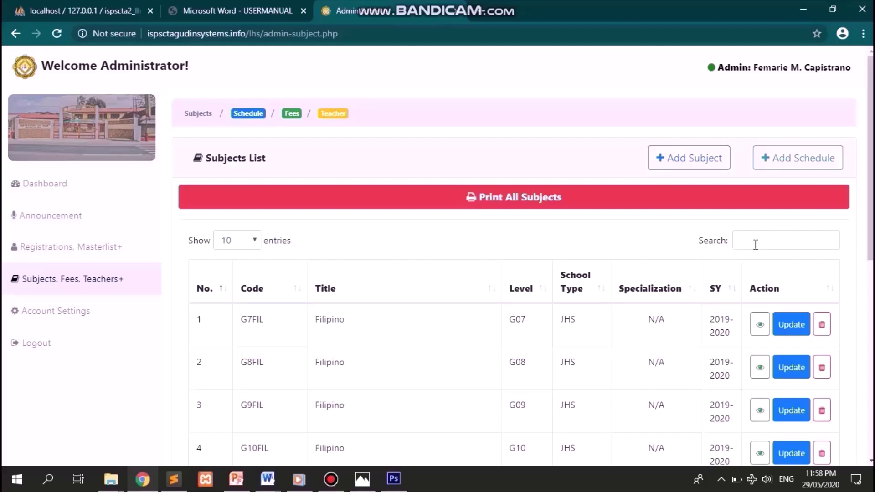
- Search for NOLI, highlight the G7NOLI Noli Me Tangere row, then open Add Schedule
left_click(755, 245)
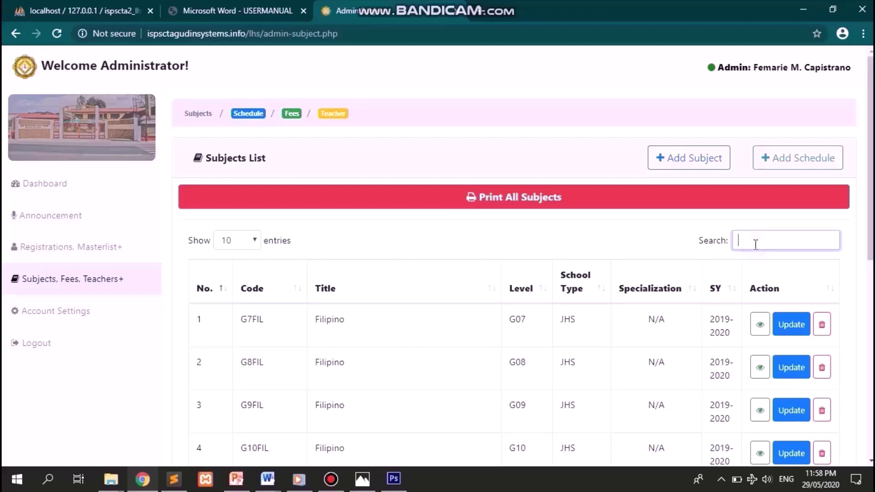
type("G7M")
key("BackSpace")
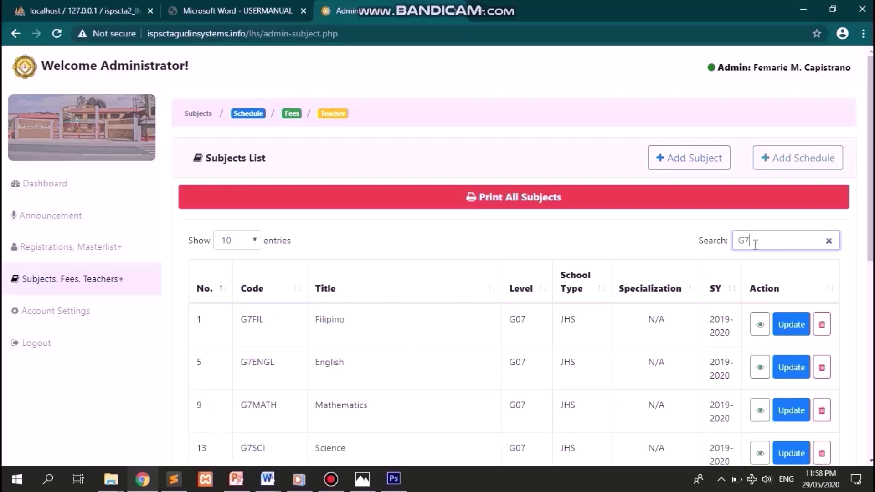
type("NOLI")
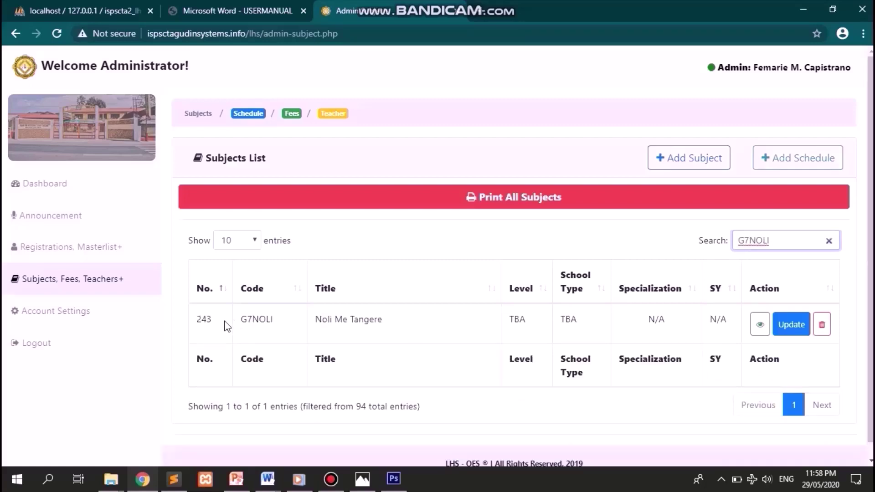
left_click(196, 320)
left_click_drag(195, 320, 733, 330)
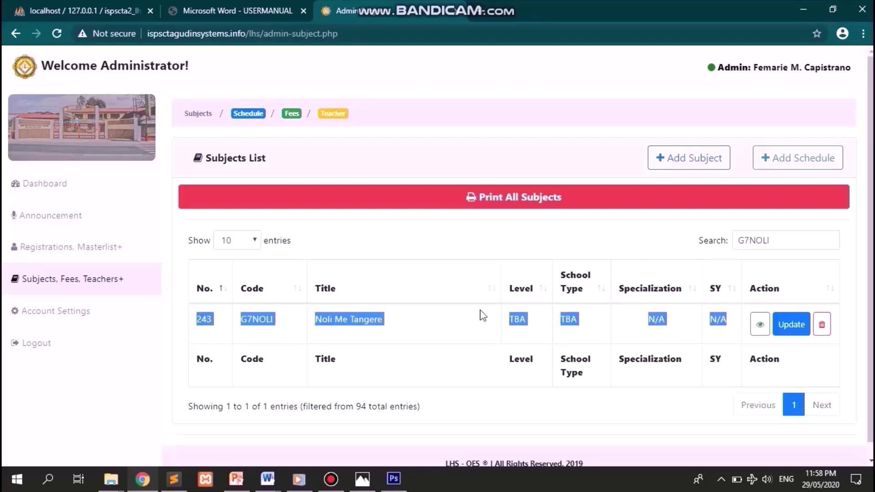
left_click(462, 317)
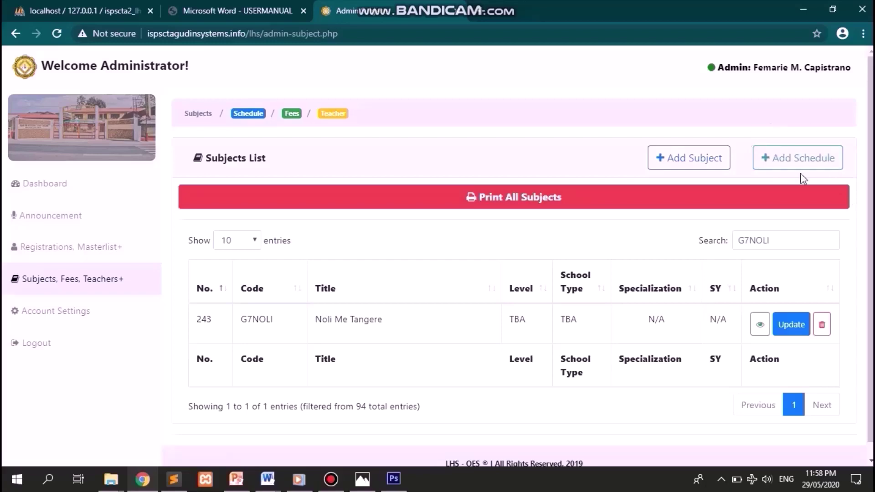
left_click(808, 161)
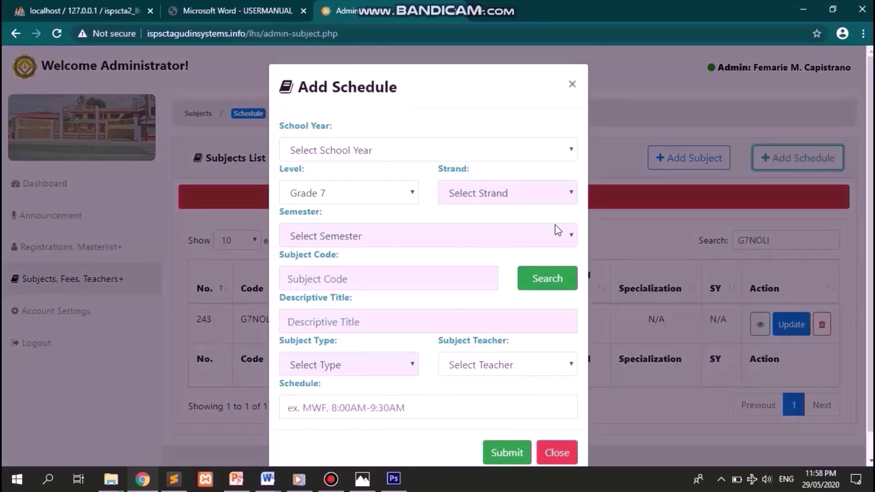
- Set the schedule's school year to 2019-2020 and its grade level to Grade 7
scroll(558, 230, "down", 2)
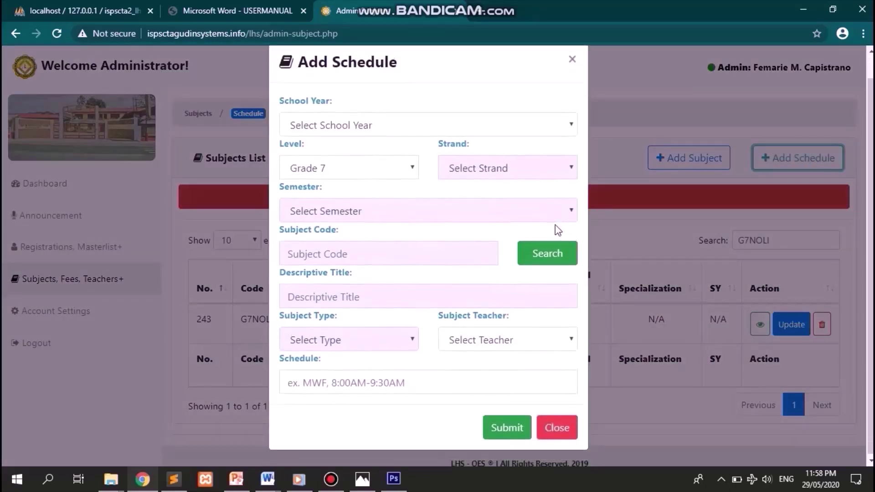
scroll(555, 226, "up", 1)
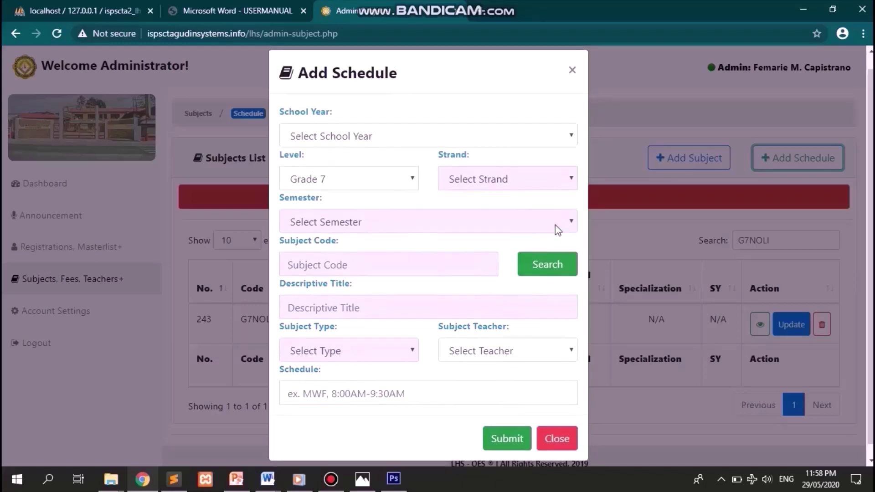
scroll(556, 225, "down", 1)
scroll(556, 225, "up", 1)
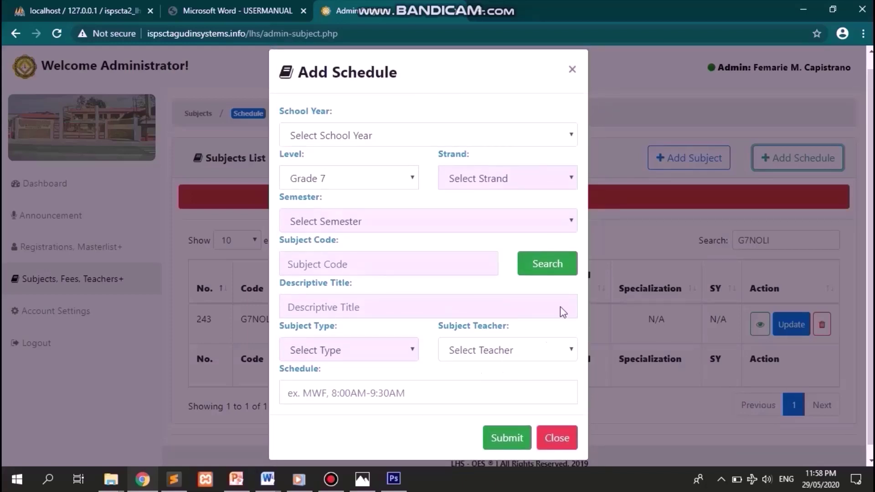
left_click(436, 136)
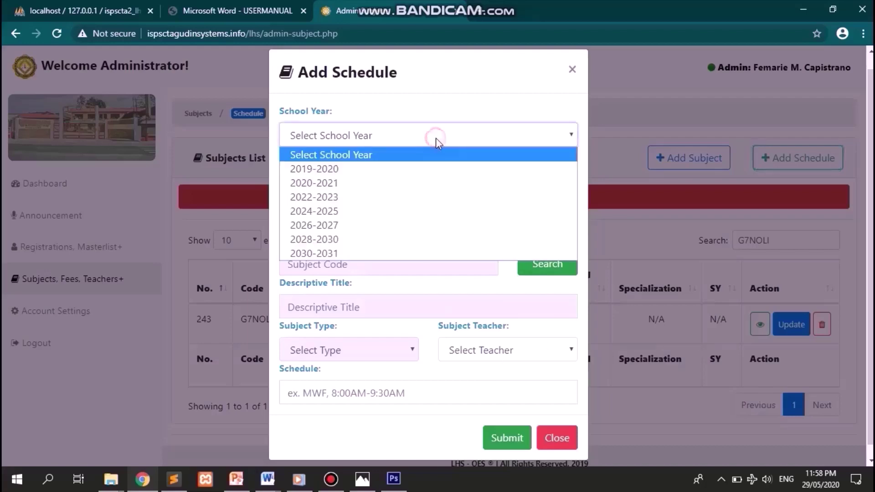
left_click(439, 171)
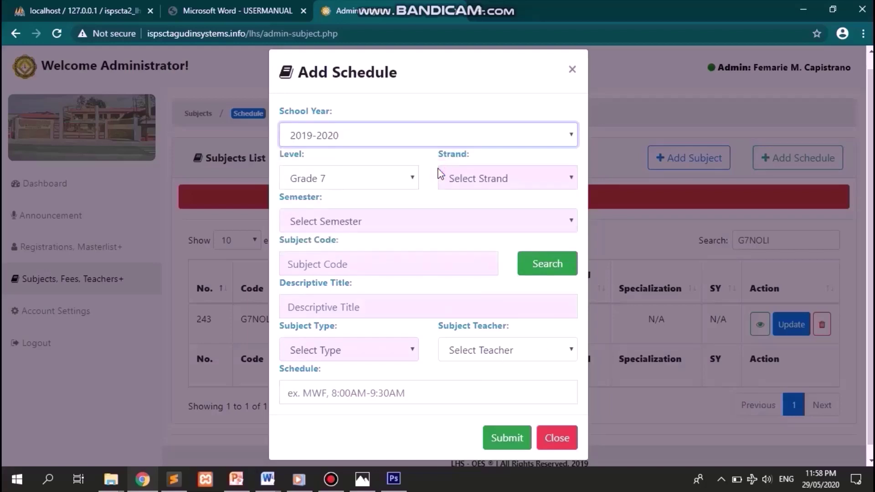
left_click(376, 183)
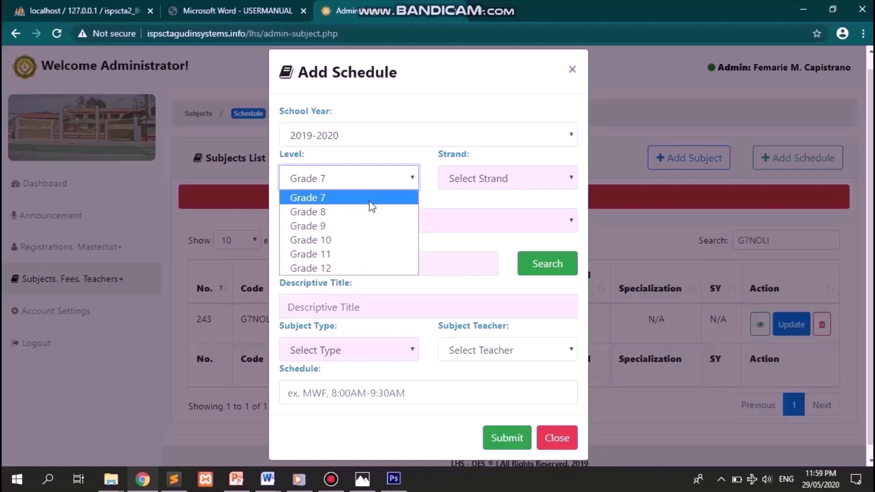
left_click(380, 184)
left_click(381, 182)
left_click(382, 213)
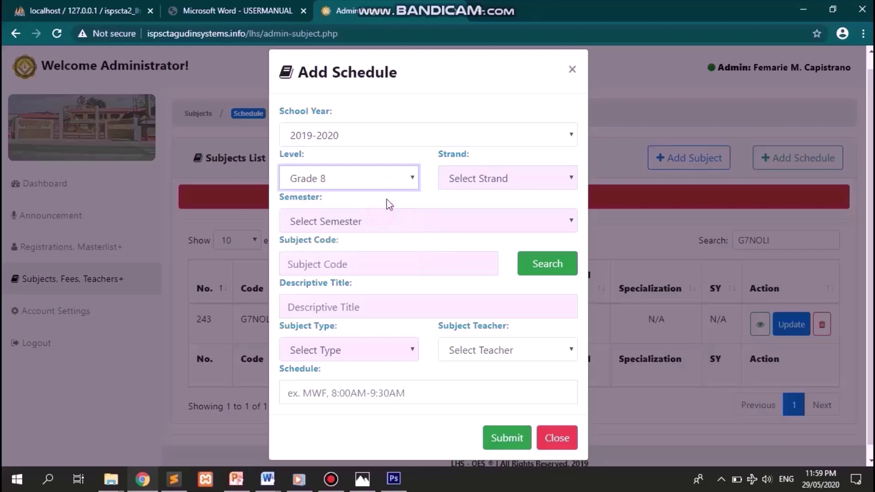
left_click(391, 183)
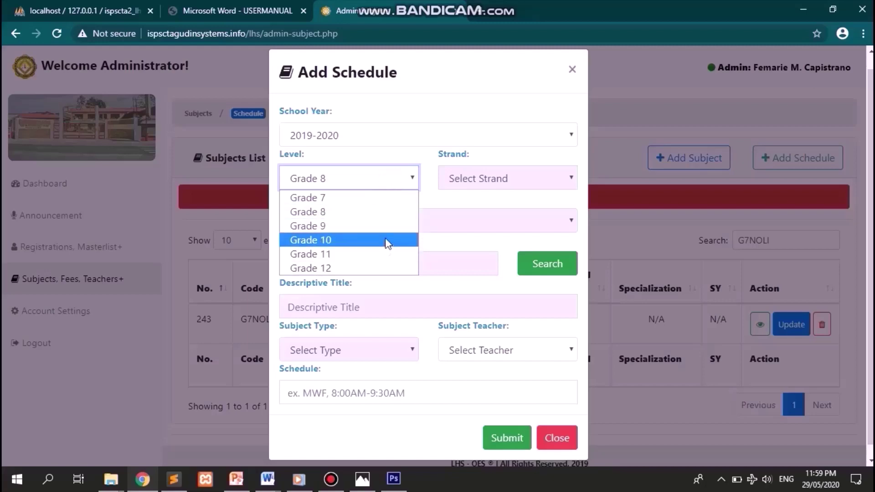
left_click(395, 186)
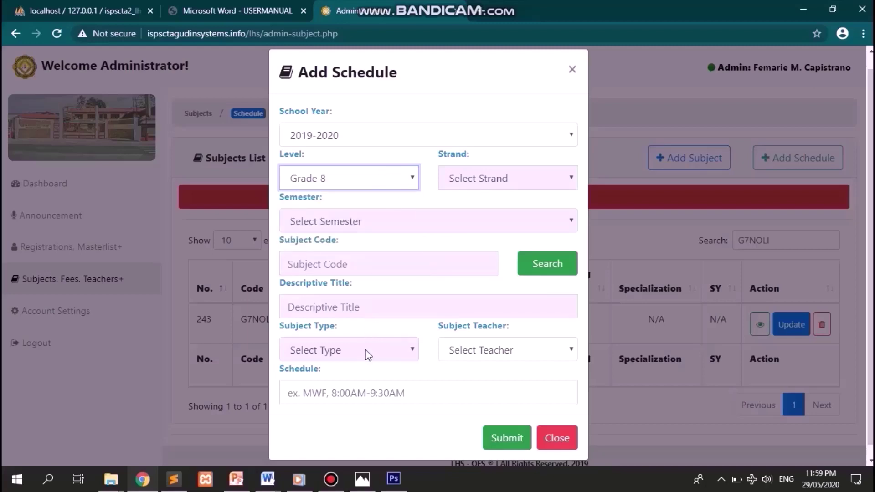
left_click(374, 179)
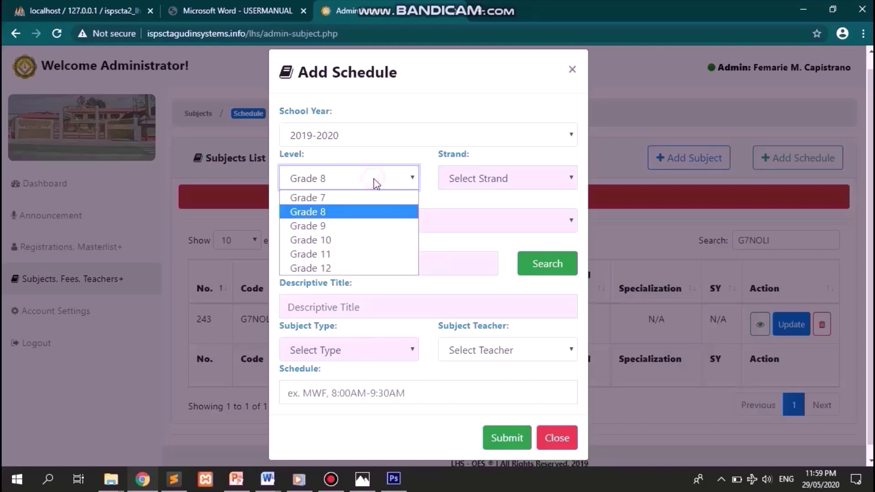
left_click(376, 257)
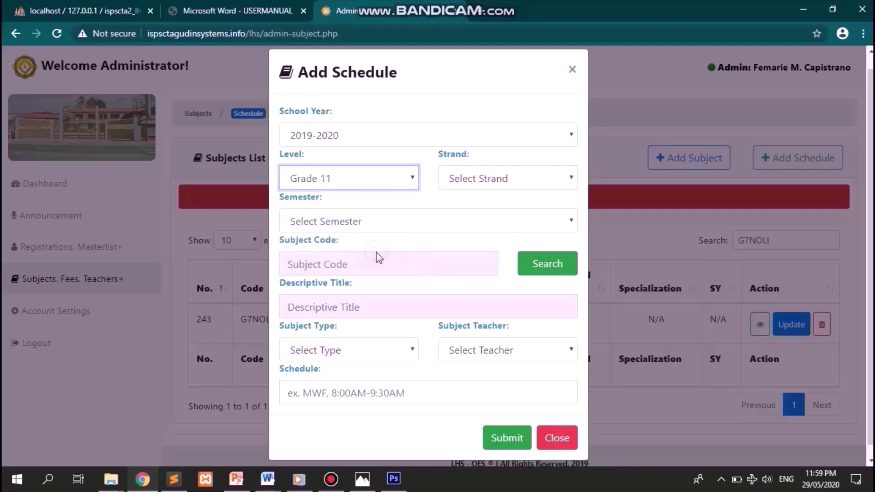
left_click(375, 171)
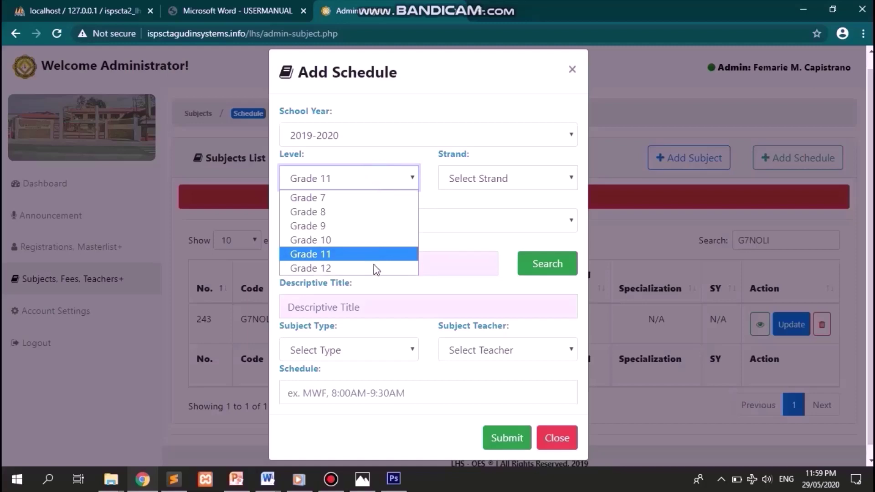
left_click(374, 265)
left_click(383, 182)
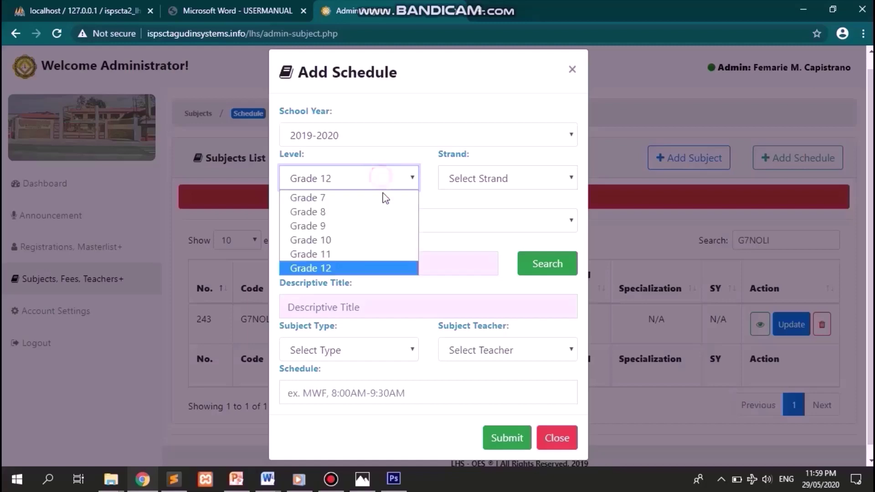
left_click(385, 201)
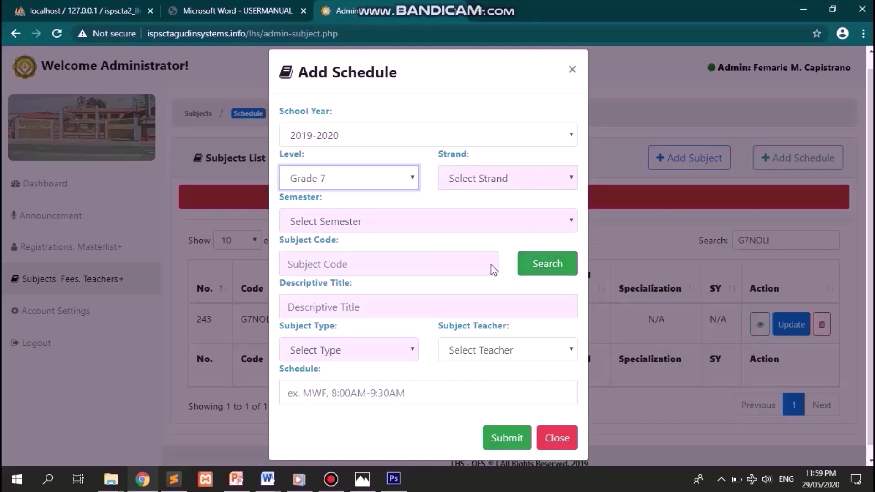
- Look up NOLI and fill the form with the G7NOLI Noli Me Tangere subject
left_click(541, 262)
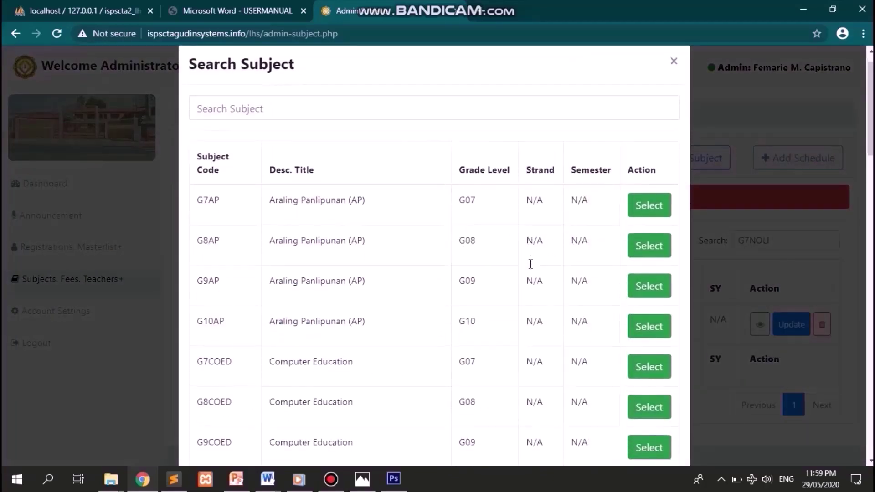
left_click(487, 136)
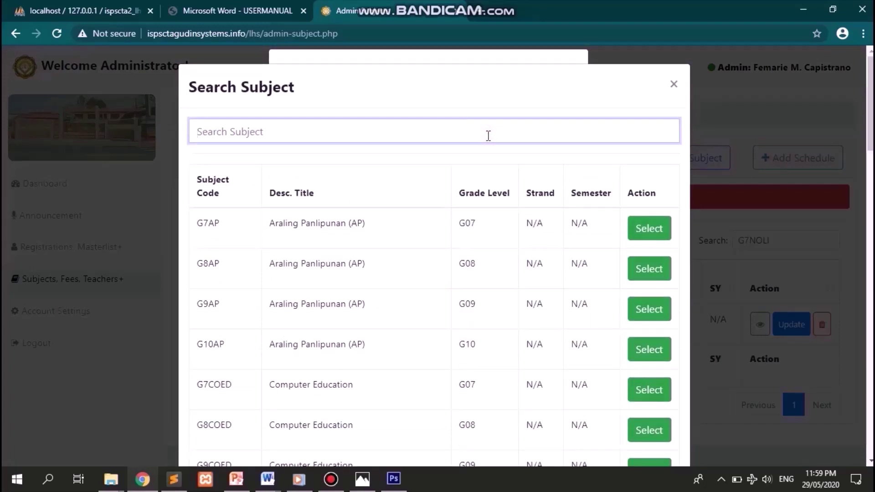
type("NOLI")
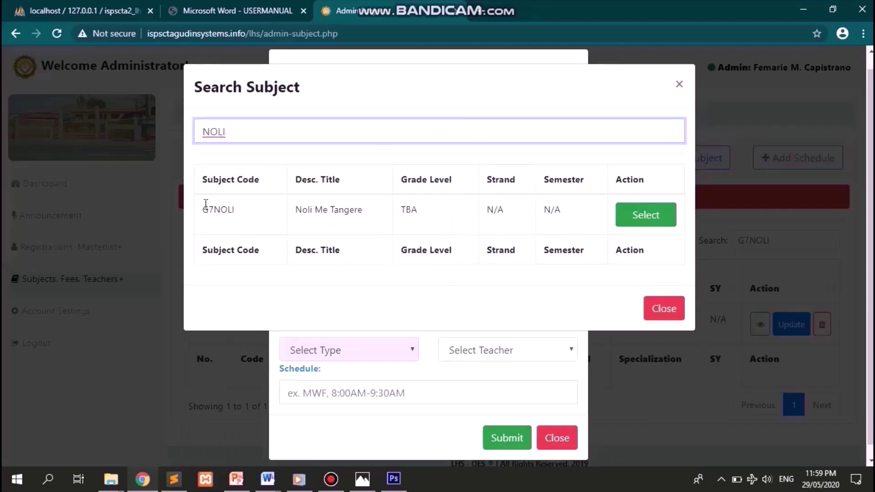
left_click_drag(206, 204, 640, 219)
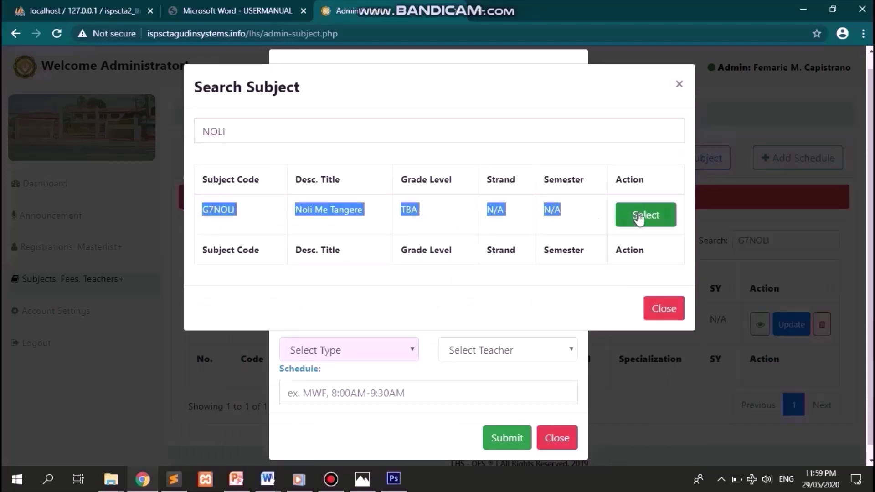
left_click(639, 218)
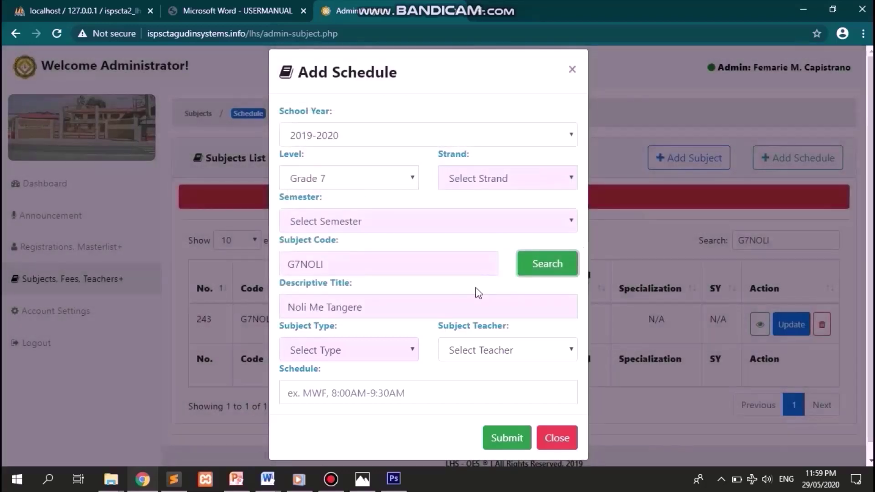
- Choose the teacher for the Noli Me Tangere class
scroll(479, 293, "down", 1)
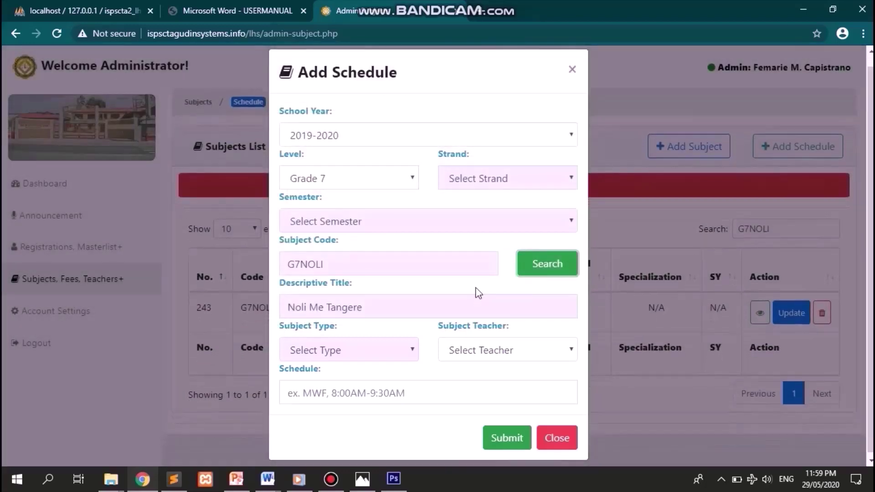
left_click(492, 353)
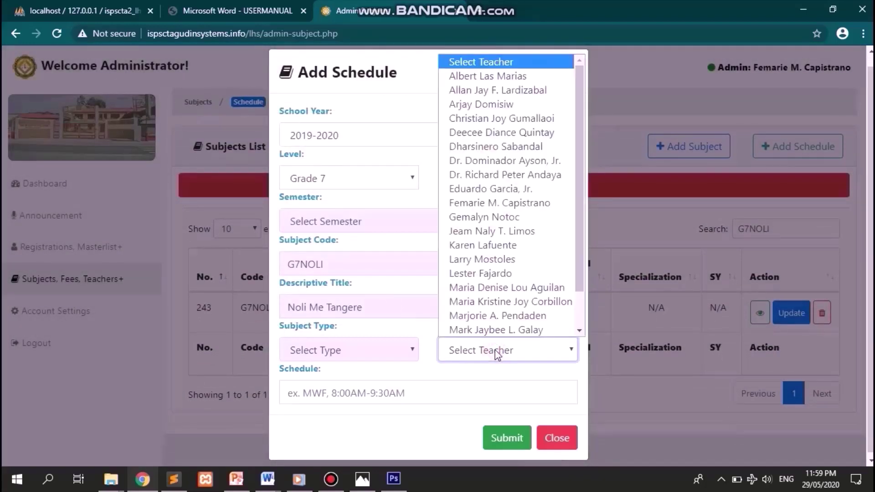
scroll(496, 291, "down", 1)
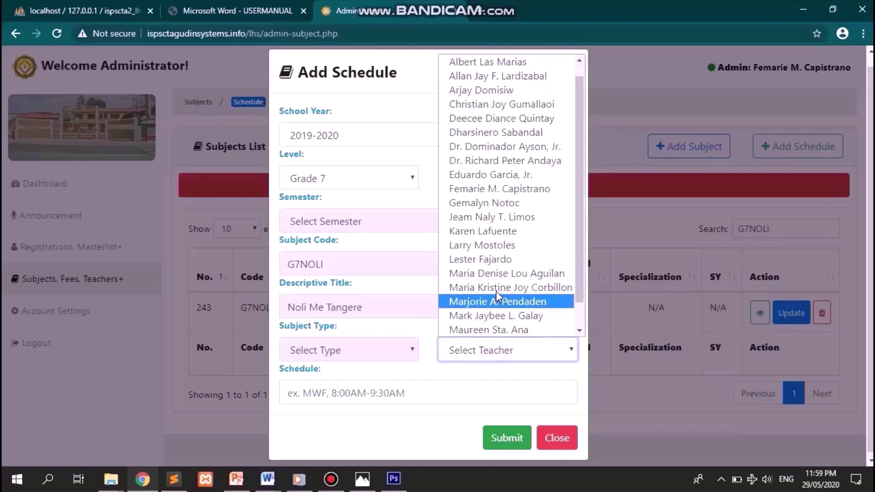
left_click(499, 218)
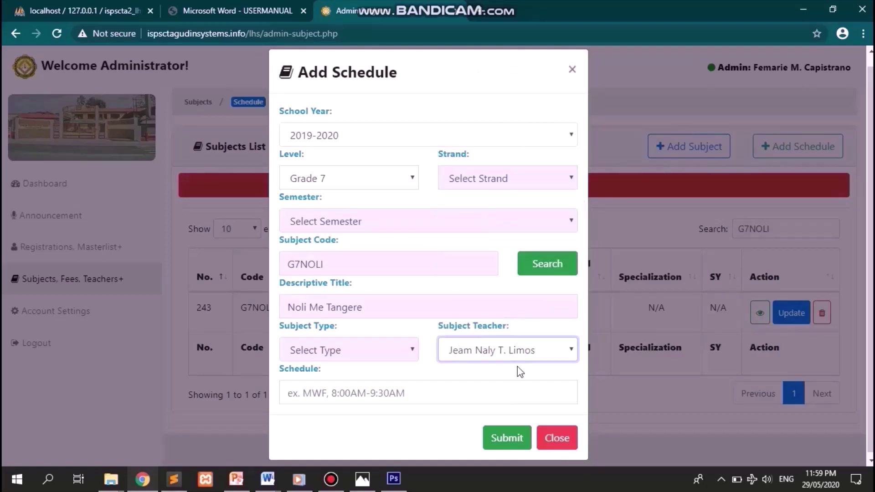
- Enter the schedule MWF 7:30AM - 8:30AM and submit it
left_click(426, 391)
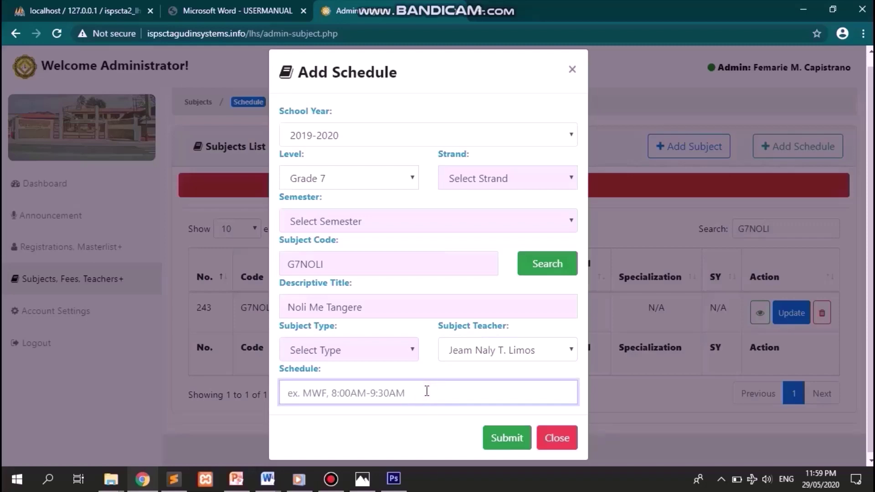
type("MWF ")
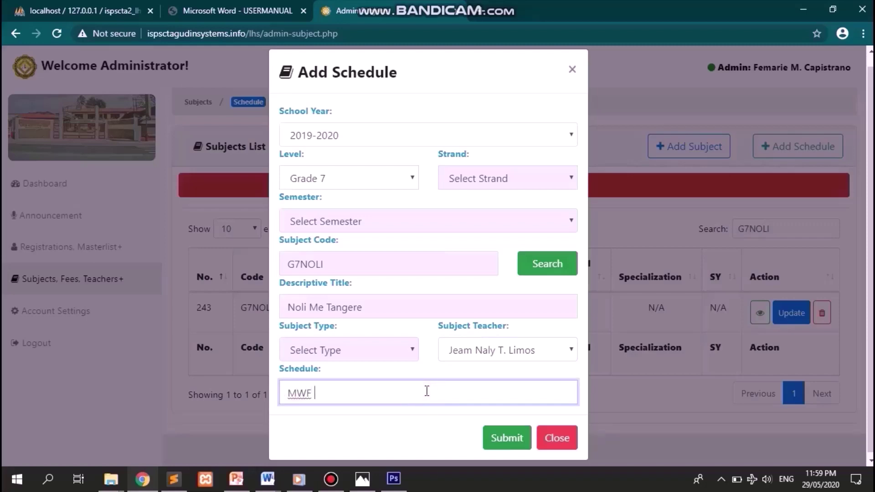
type("7:30AM - 8:30AM")
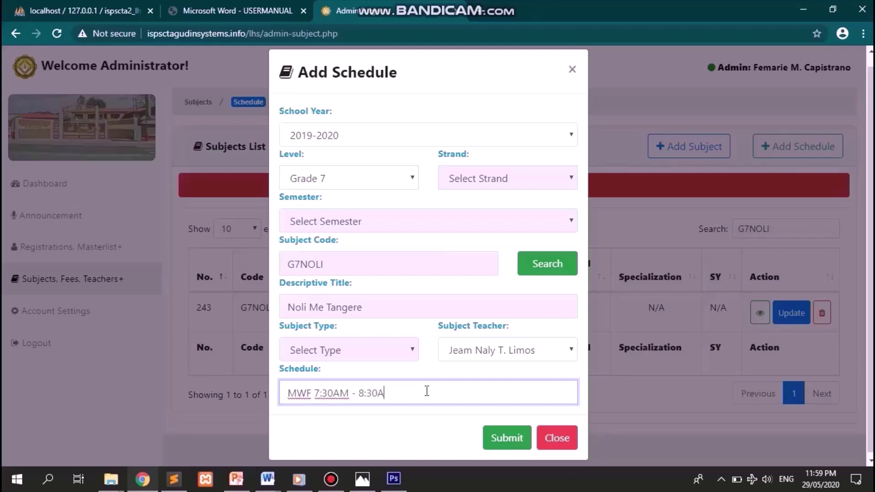
key("Tab")
key("Return")
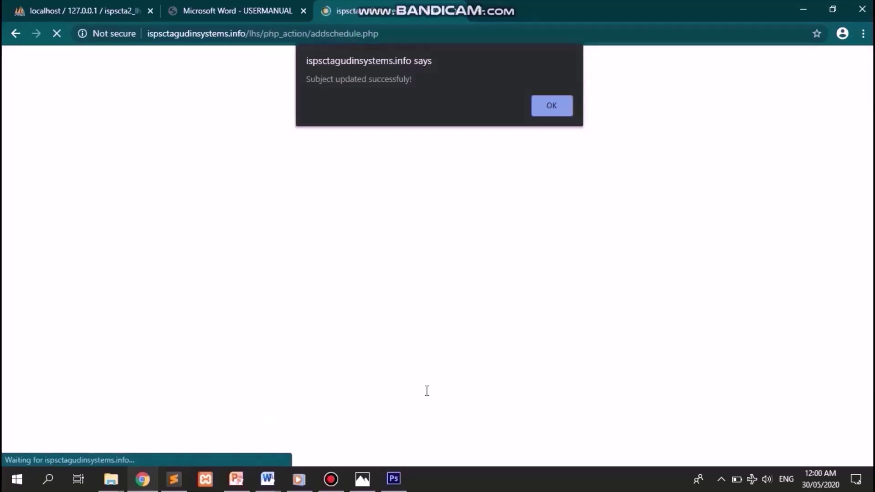
- Dismiss the alert and review the fitted List of Subjects PDF ending with G7NOLI
key("Return")
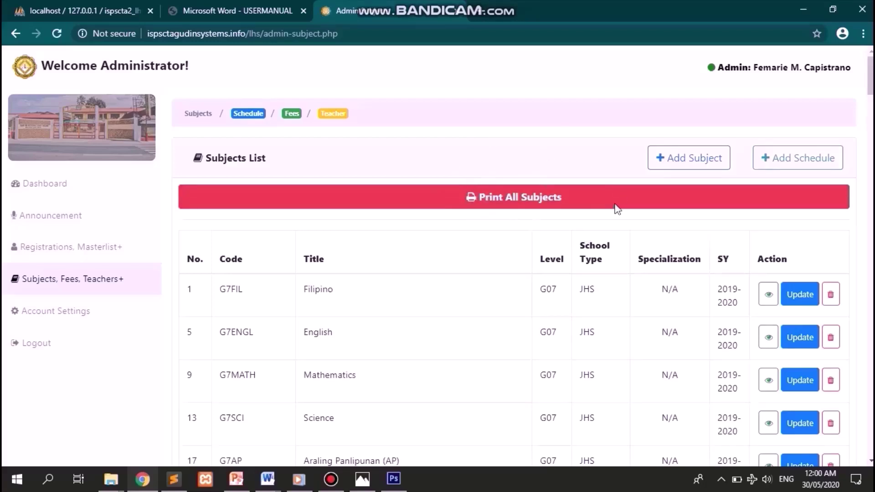
left_click(553, 206)
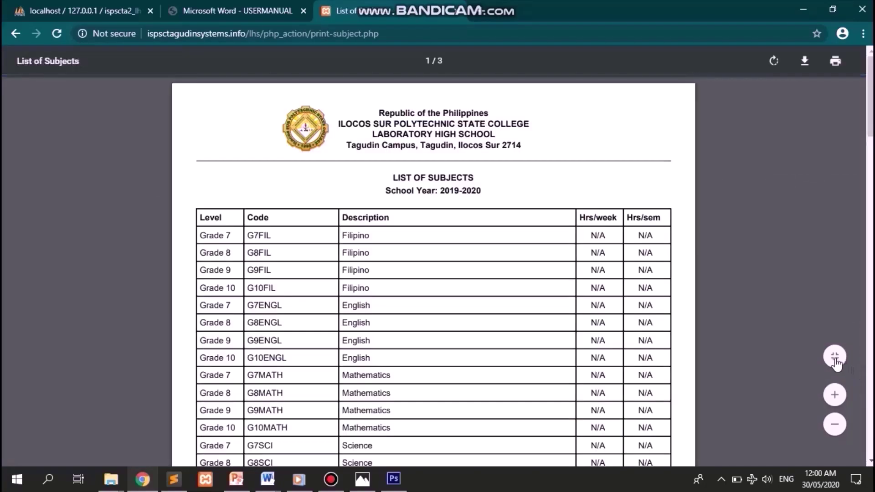
left_click(835, 360)
scroll(589, 301, "down", 5)
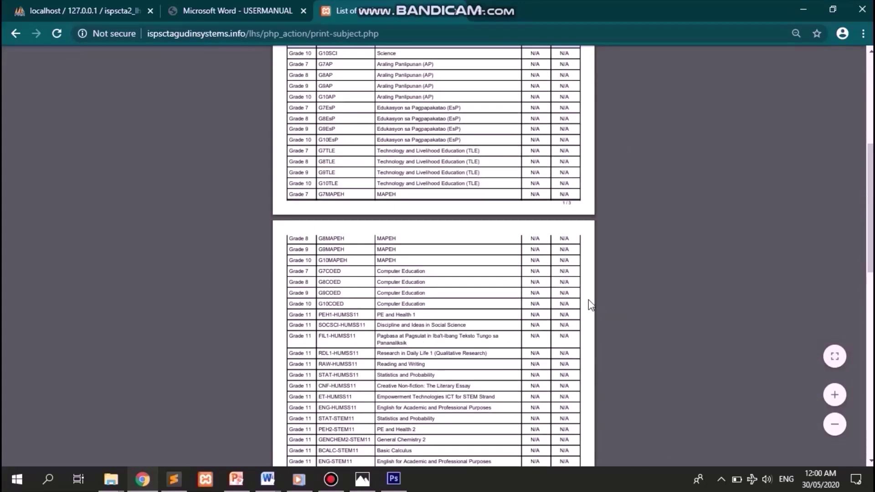
scroll(588, 301, "down", 10)
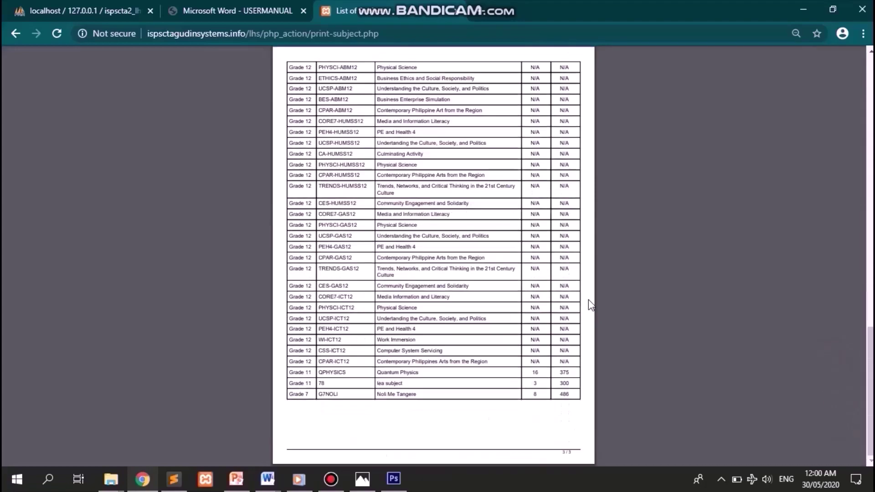
scroll(589, 300, "up", 15)
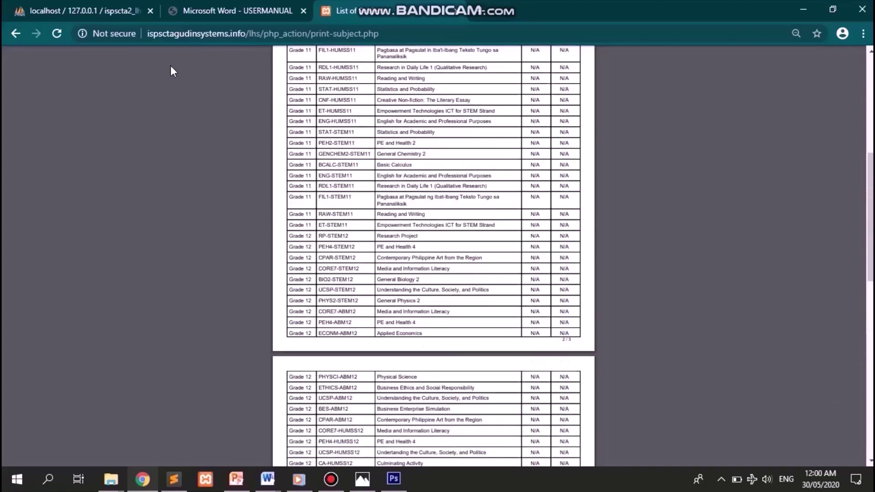
left_click(14, 35)
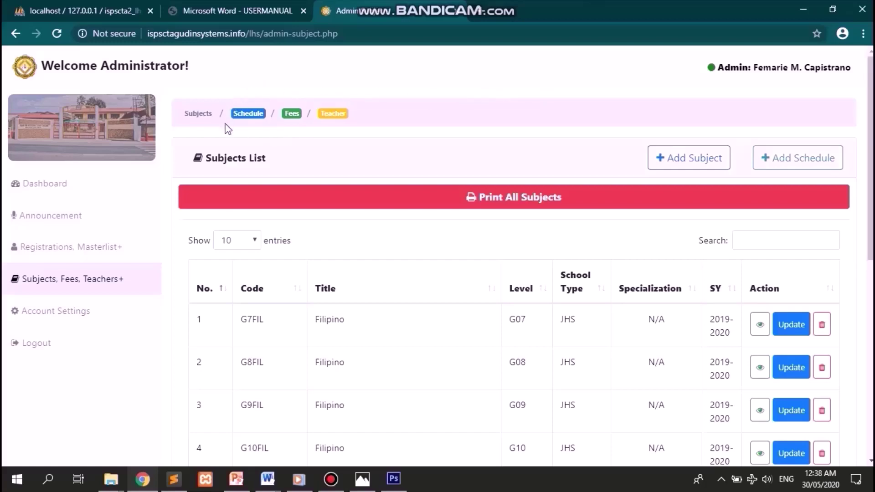
- Open the Schedule page and highlight the Subject Code and Teacher headings and the Grade 11: HUMSS table
left_click(248, 114)
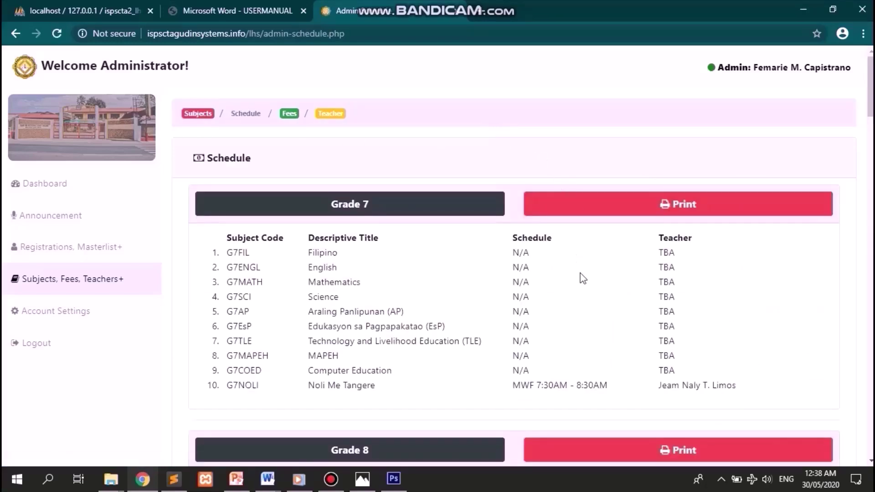
scroll(679, 315, "down", 9)
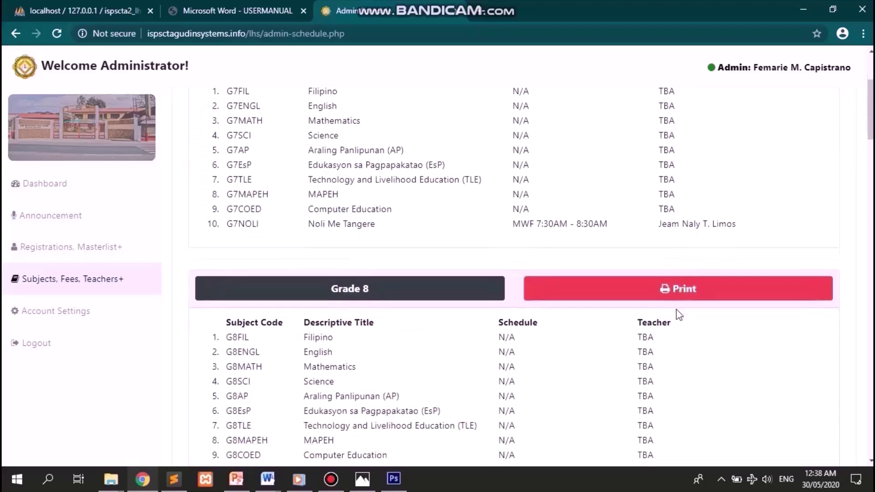
scroll(680, 314, "down", 12)
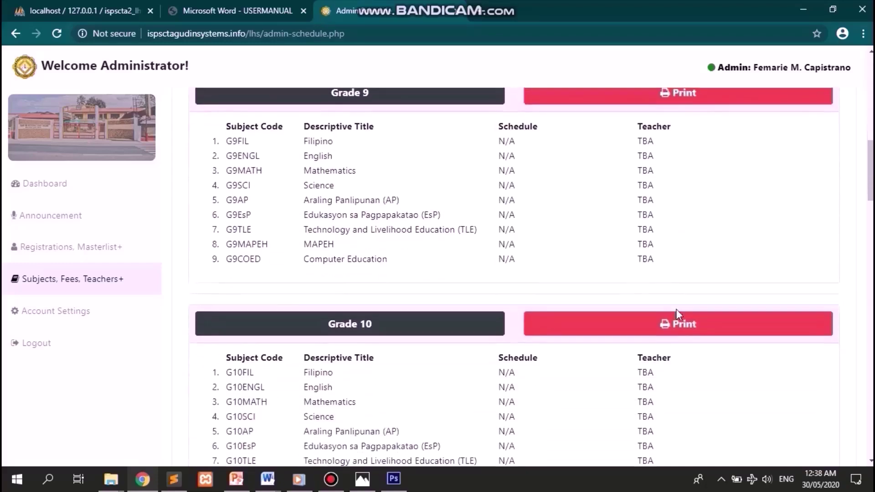
scroll(679, 314, "down", 8)
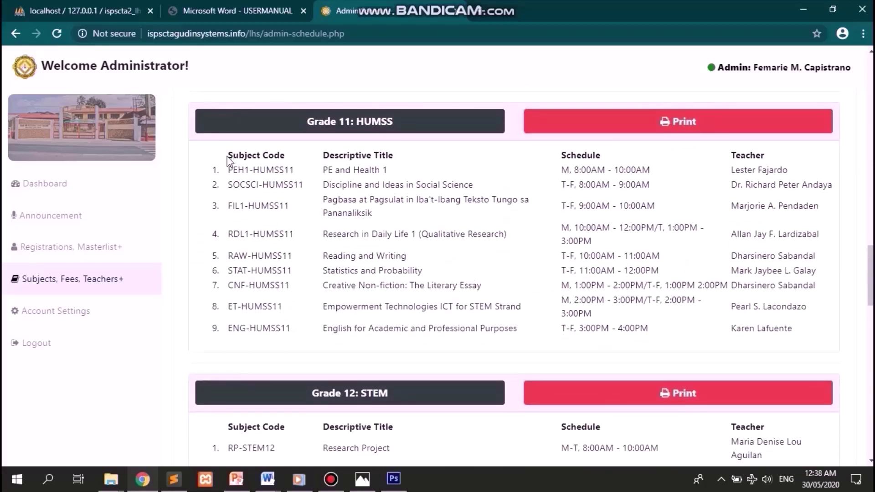
left_click_drag(223, 155, 402, 156)
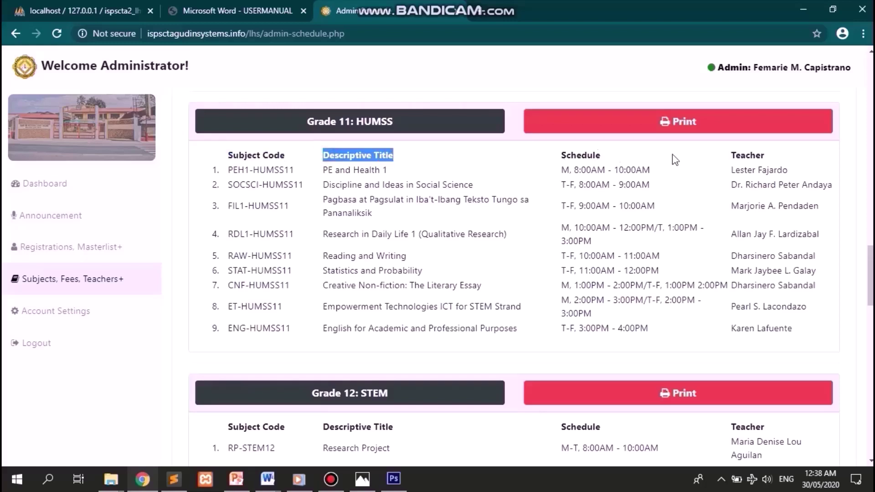
left_click_drag(732, 156, 769, 163)
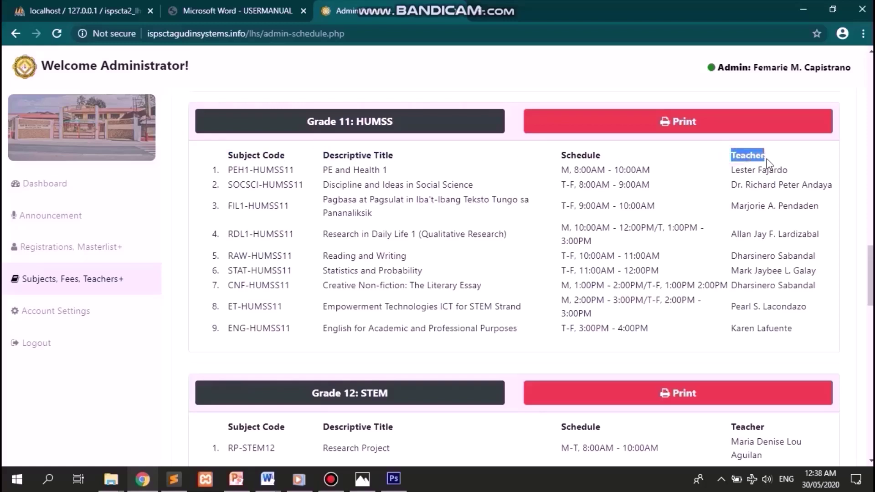
left_click(613, 239)
scroll(601, 297, "up", 1)
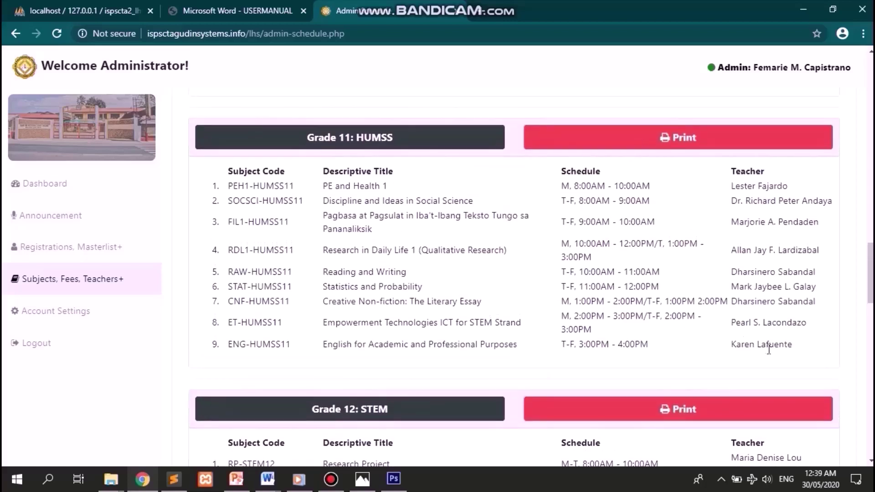
left_click_drag(805, 353, 195, 182)
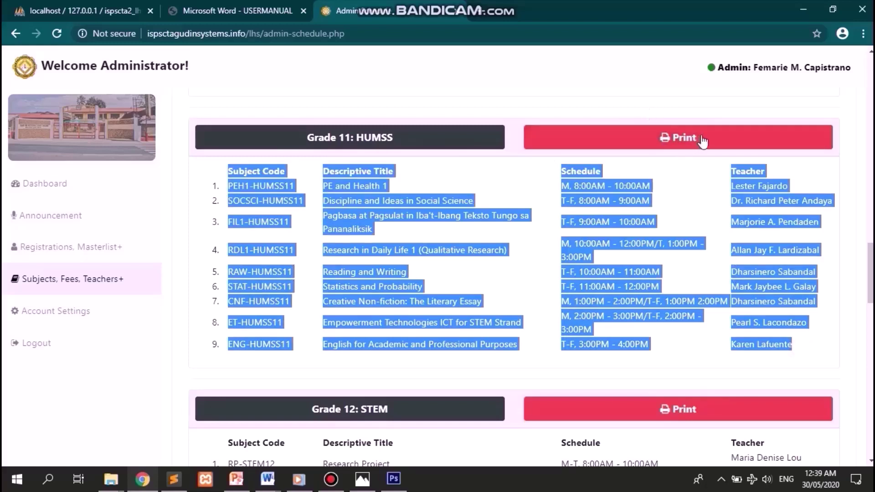
left_click(686, 133)
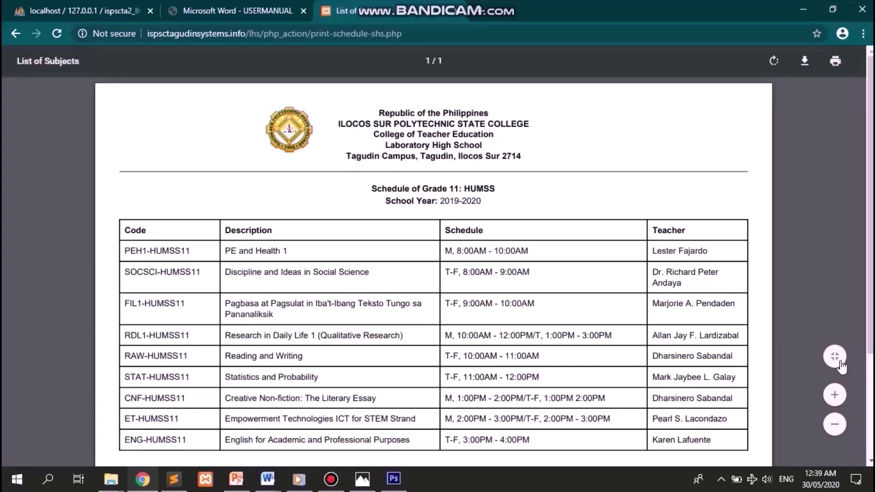
left_click(839, 360)
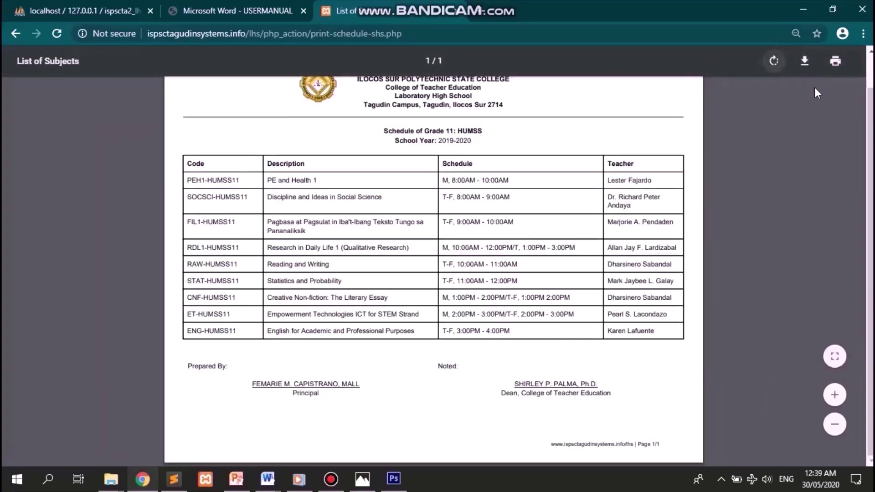
left_click(835, 61)
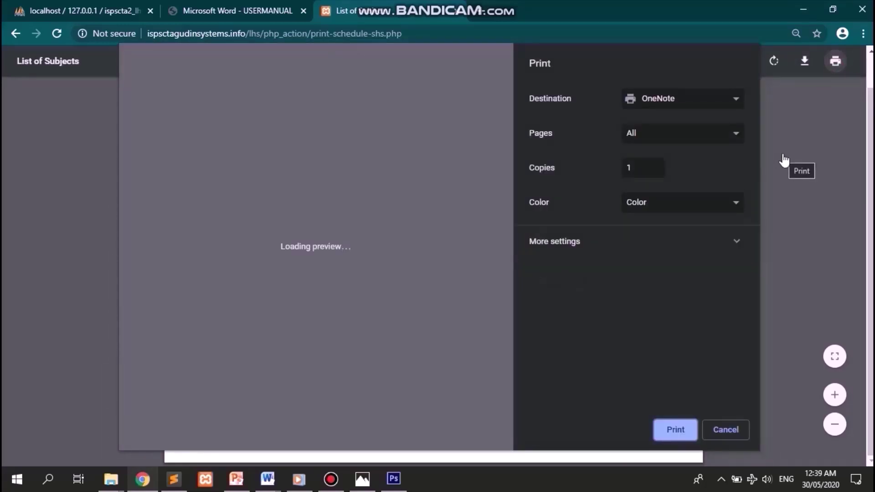
left_click(726, 434)
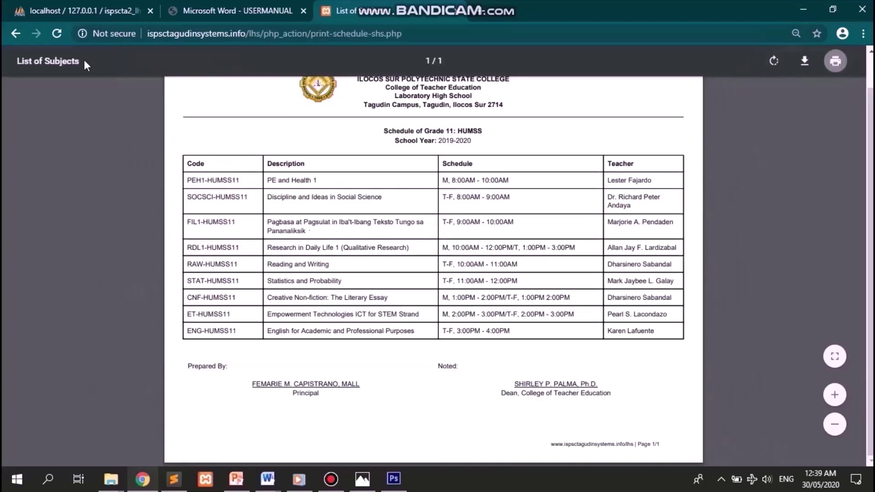
left_click(18, 34)
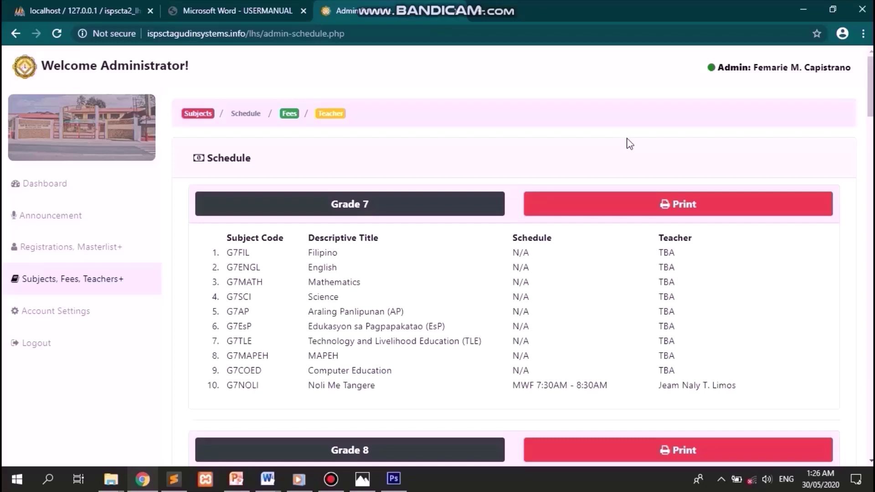
- Open the fees list and browse both of its pages
left_click(290, 117)
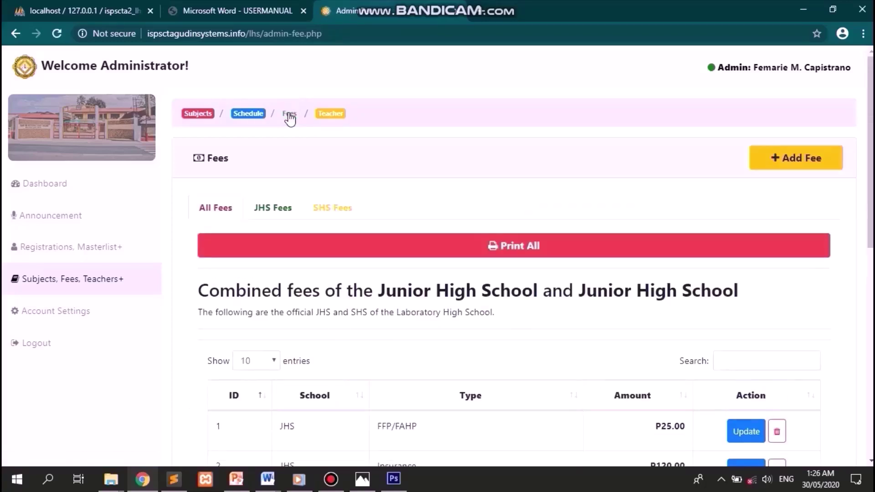
scroll(640, 209, "down", 2)
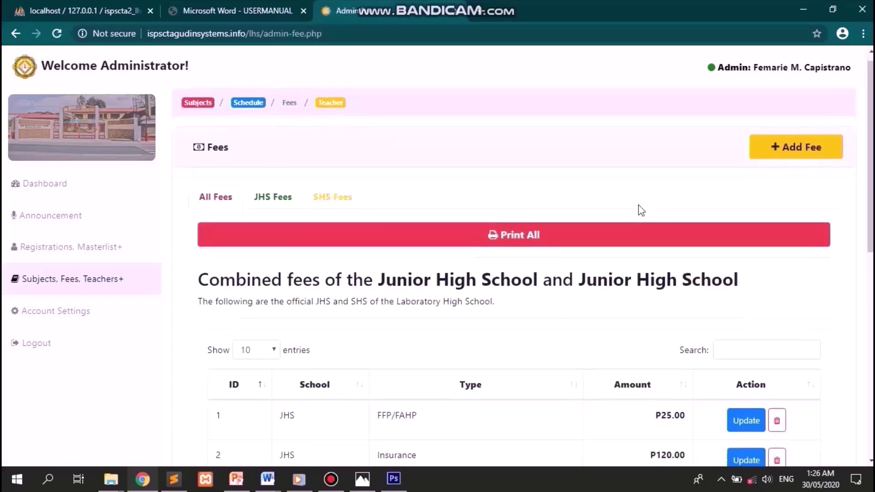
scroll(642, 211, "down", 6)
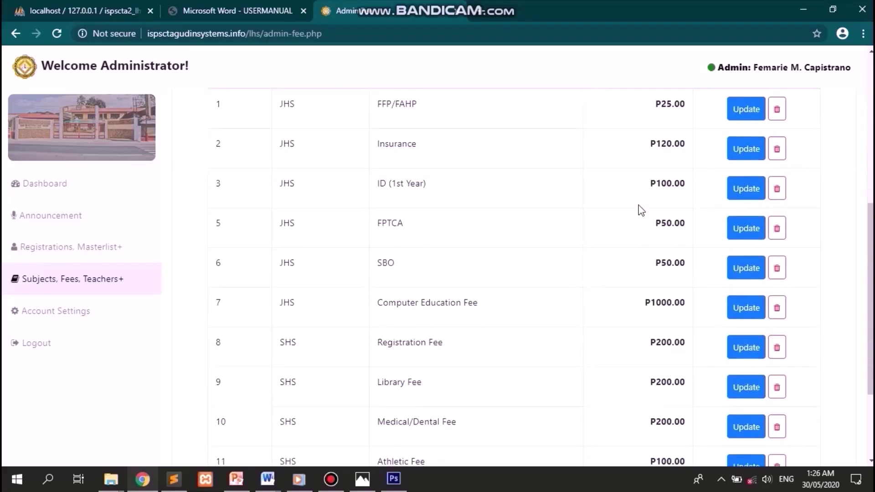
scroll(642, 210, "down", 2)
scroll(641, 211, "up", 1)
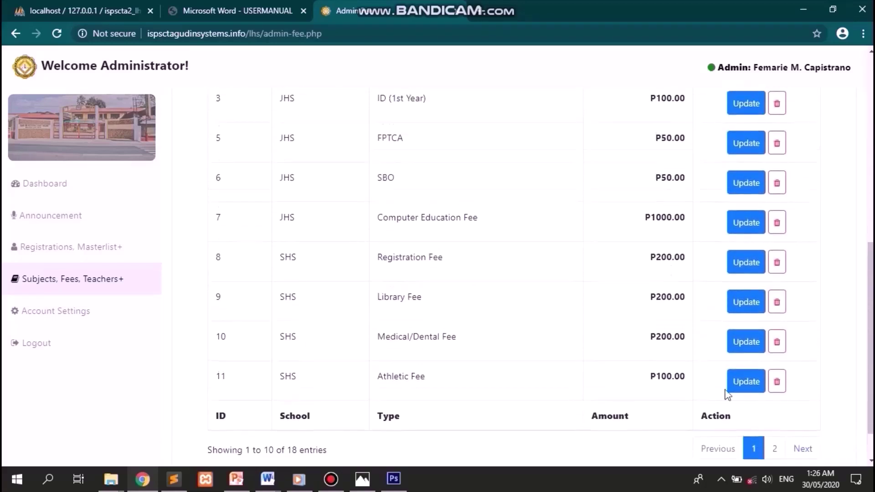
left_click(775, 449)
scroll(527, 277, "up", 8)
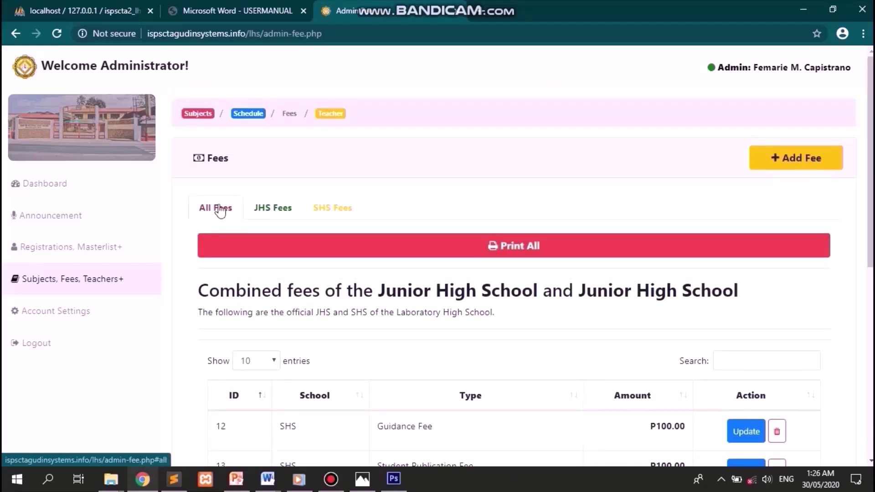
- Show the Junior High fees, then the Senior High fees, then All Fees again
left_click(277, 204)
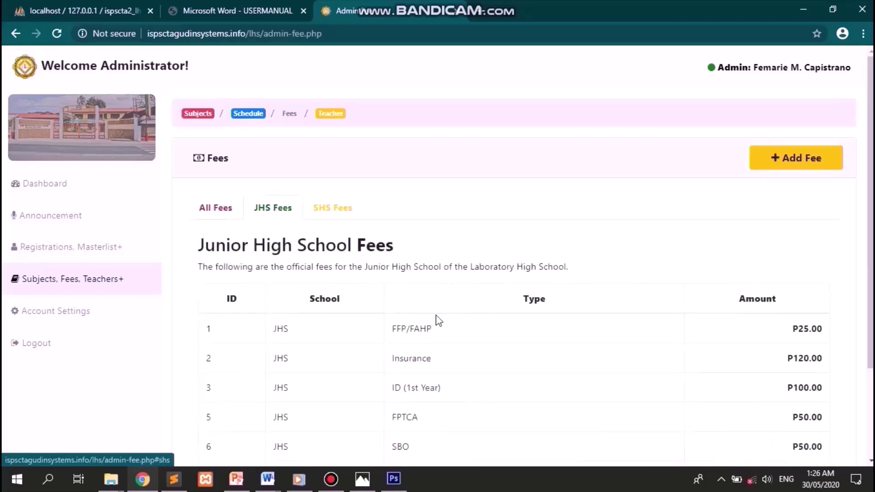
scroll(440, 320, "down", 3)
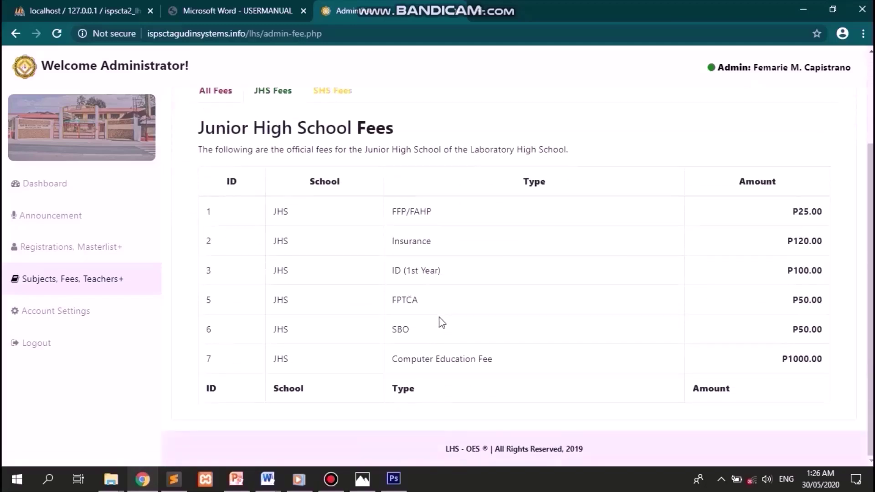
scroll(442, 322, "up", 3)
left_click(332, 206)
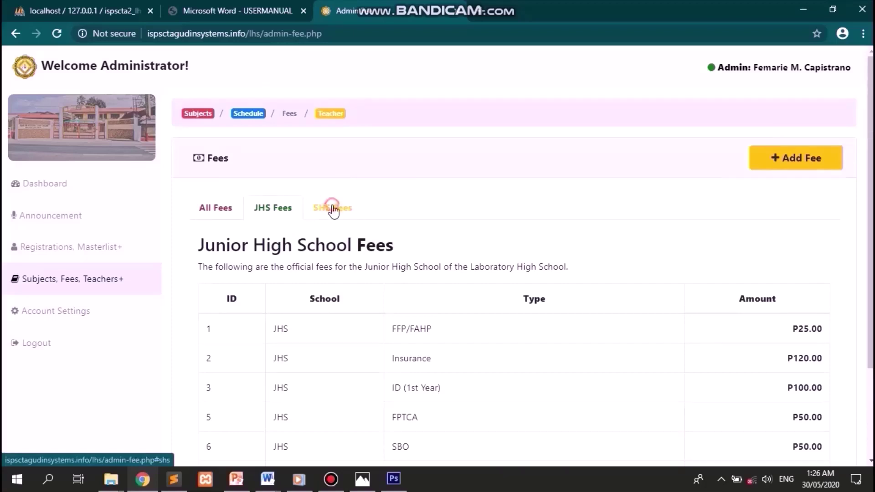
scroll(432, 281, "down", 2)
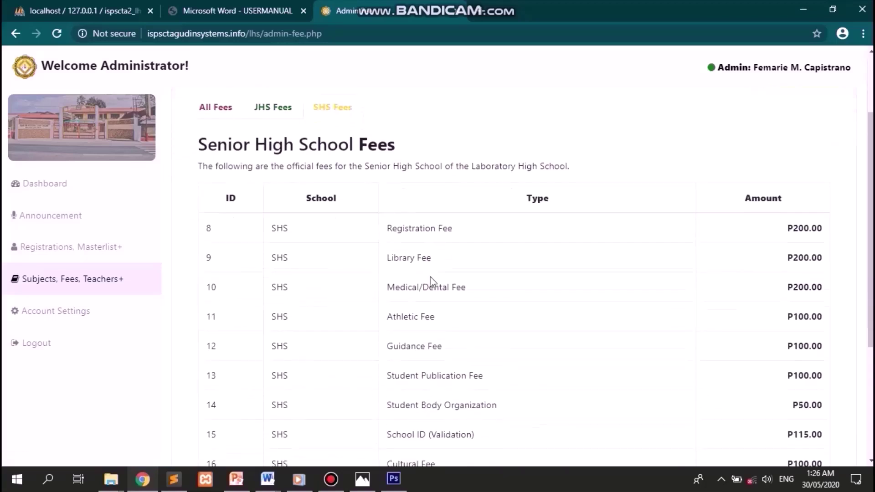
scroll(431, 280, "down", 3)
scroll(432, 277, "up", 1)
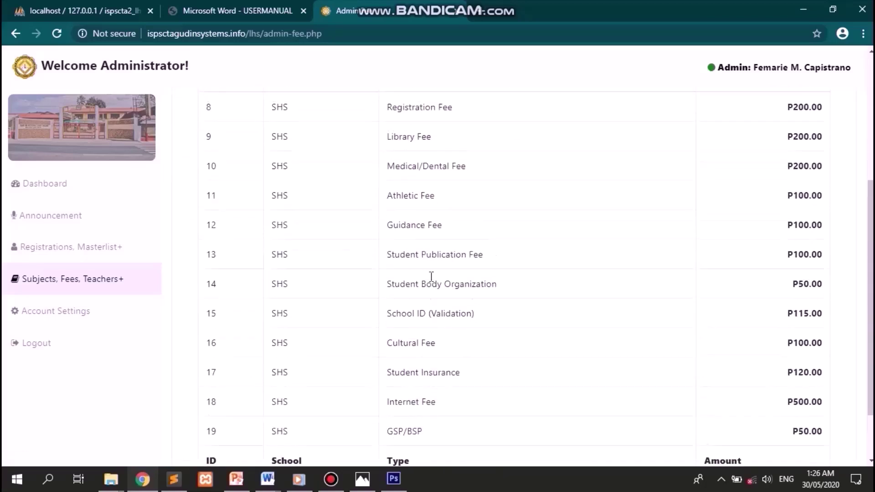
scroll(431, 277, "up", 5)
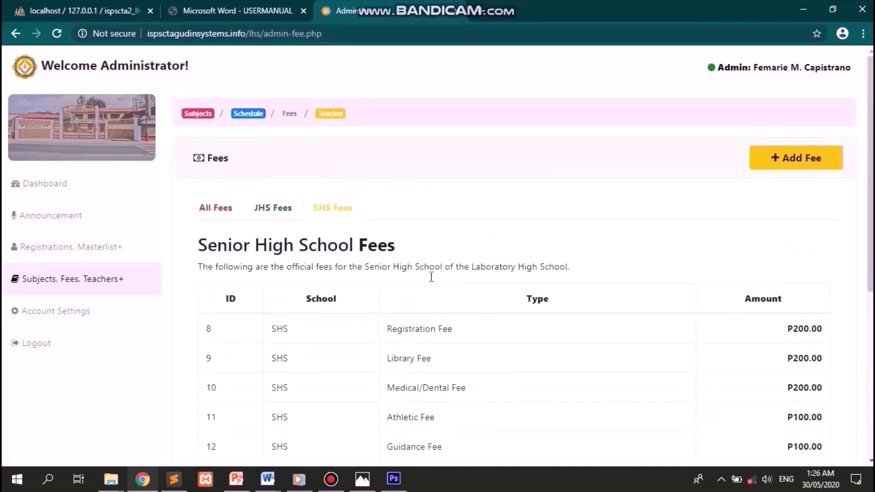
left_click(211, 203)
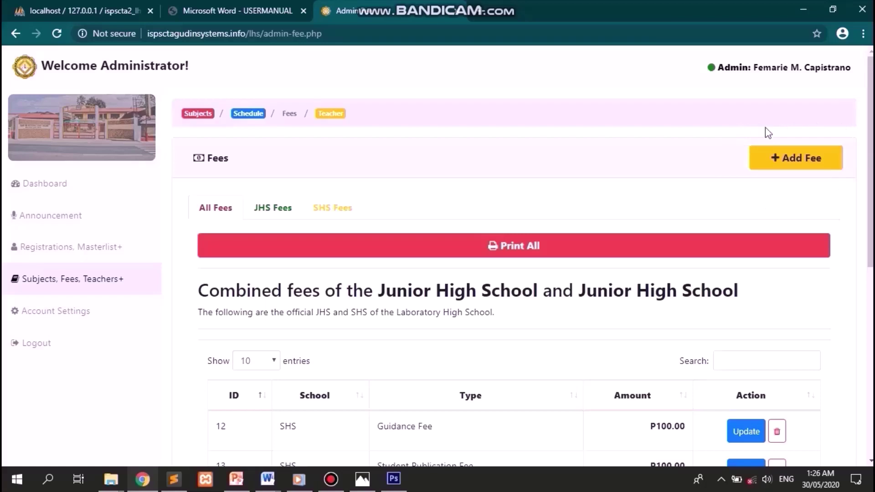
- Add a Junior High School fee 'Bugle' of 30 for school year 2019-2020
left_click(801, 164)
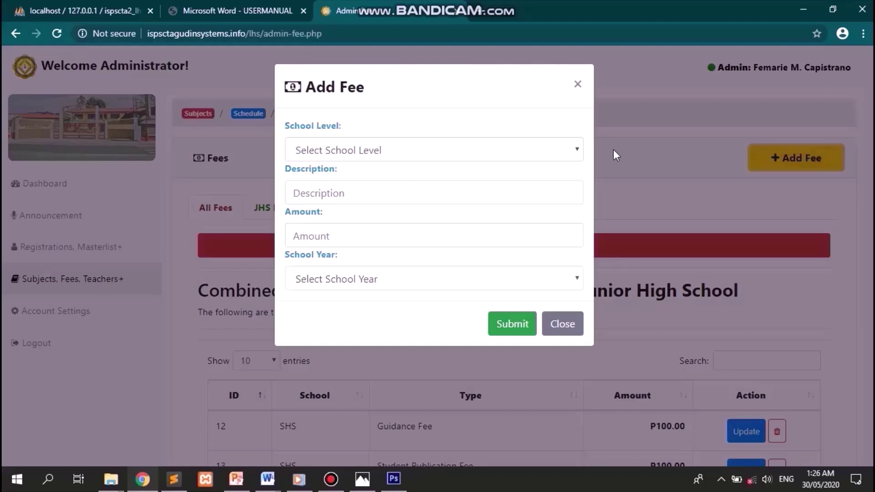
left_click(535, 143)
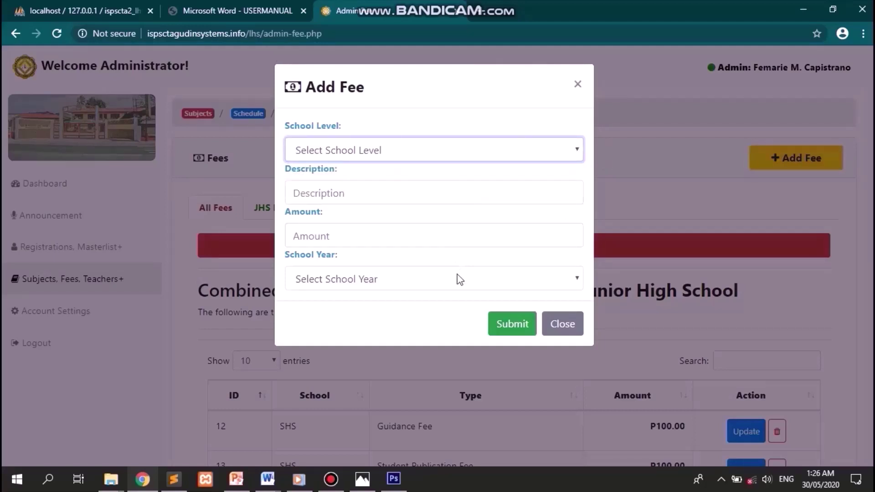
left_click(488, 147)
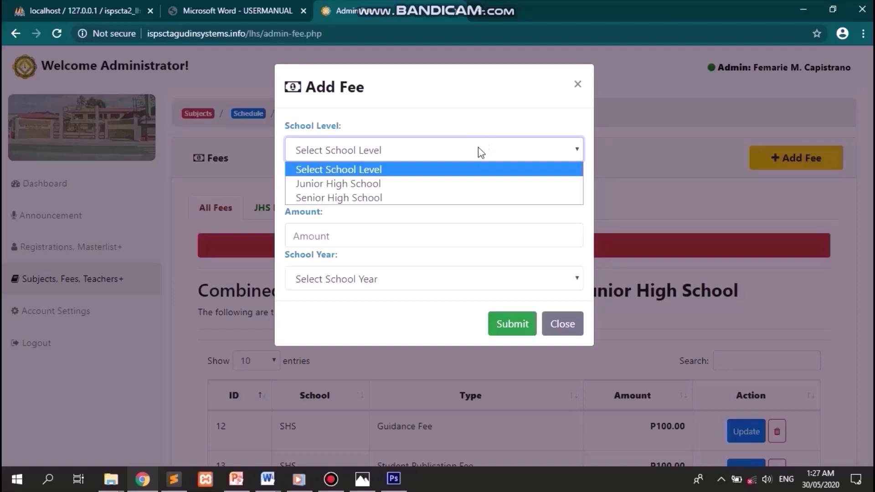
left_click(433, 185)
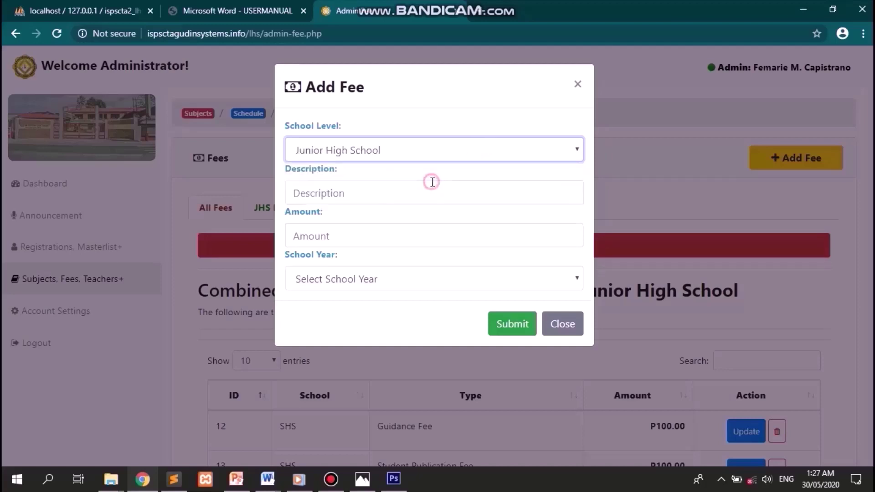
left_click(472, 193)
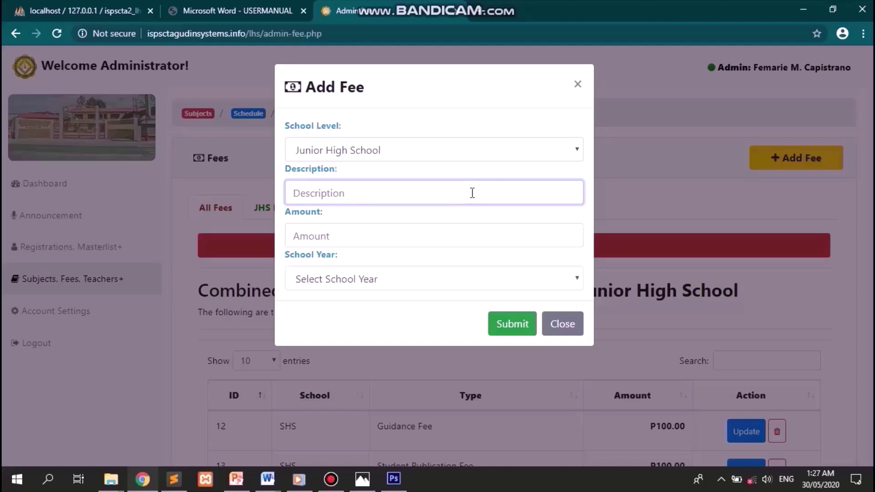
type("Bugle")
key("Tab")
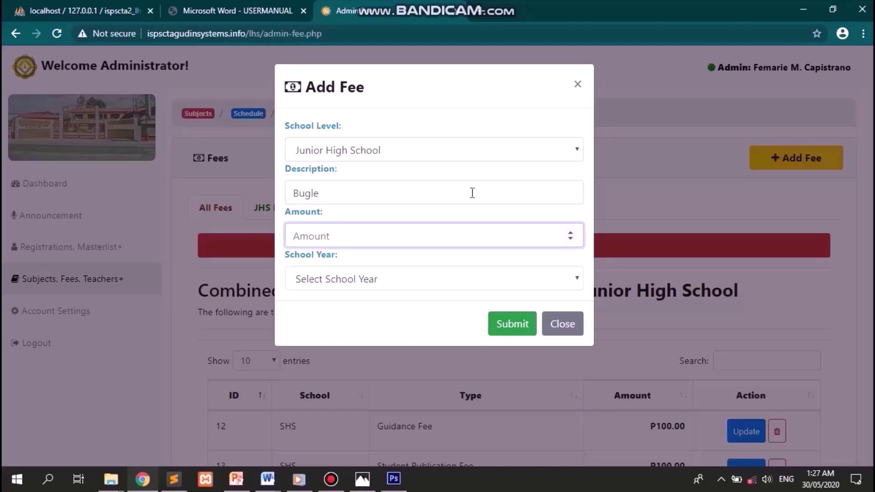
type("30")
key("Tab")
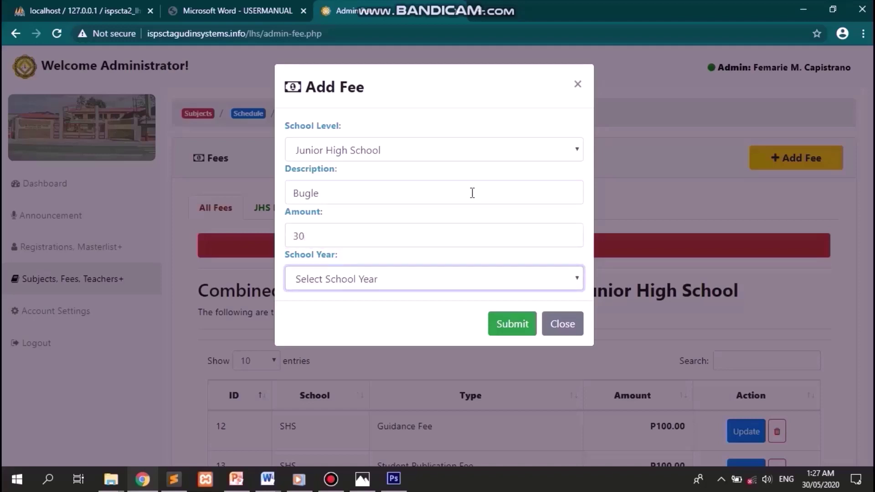
key("Down")
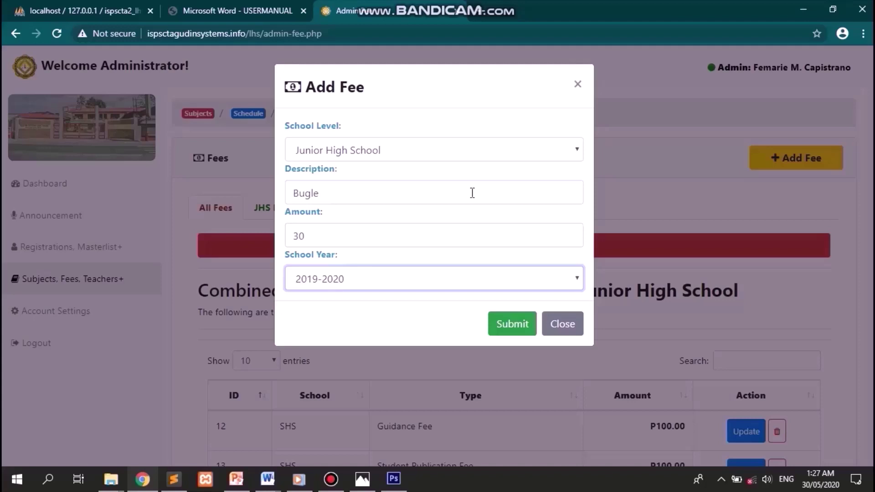
key("Tab")
key("Return")
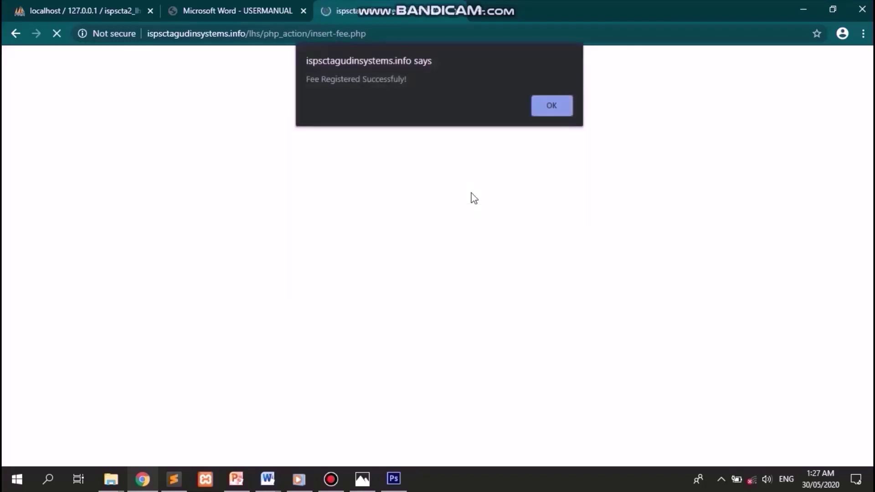
key("Return")
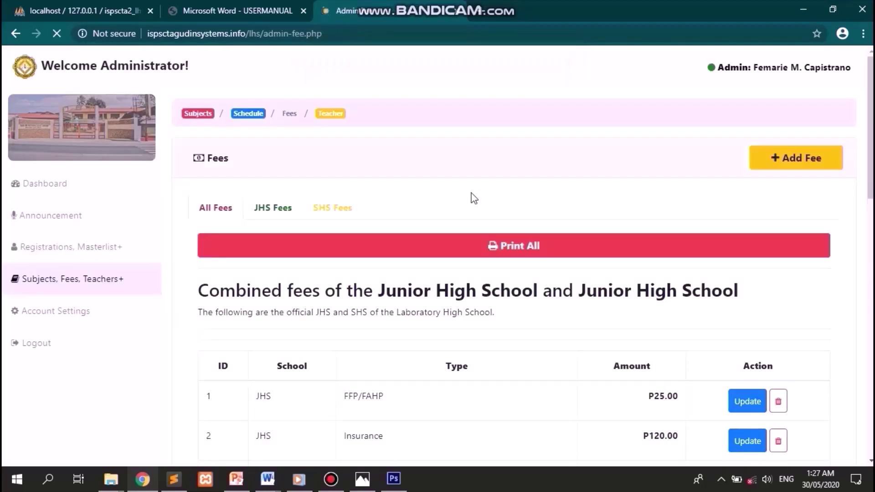
scroll(702, 234, "down", 10)
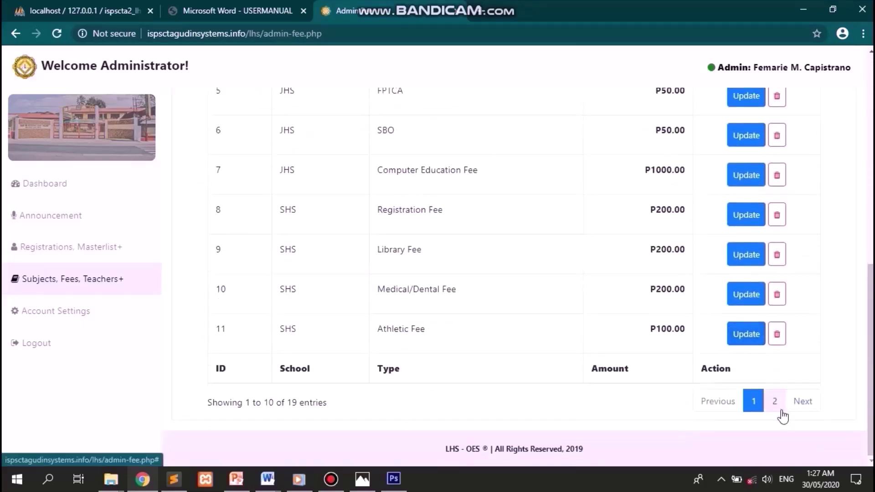
left_click(775, 402)
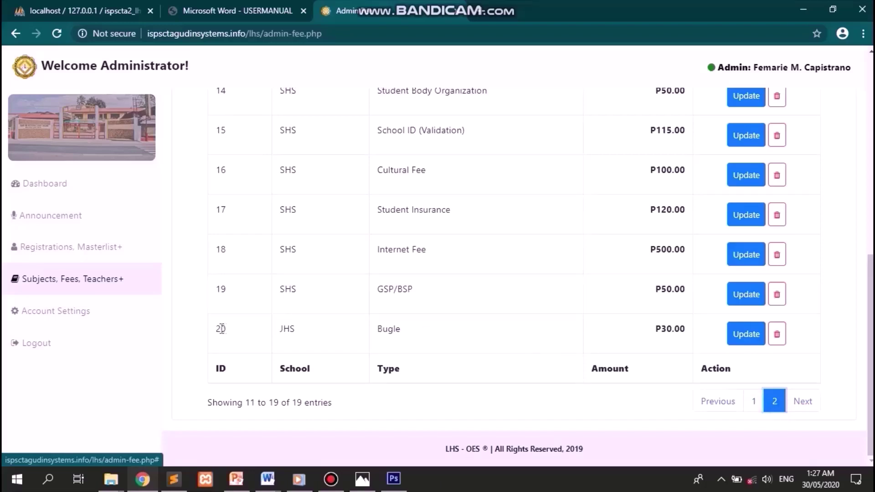
left_click_drag(218, 329, 691, 336)
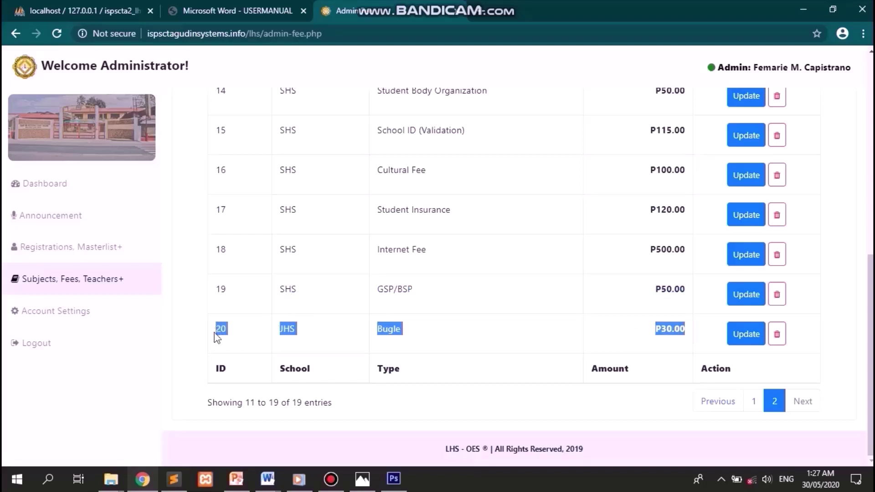
left_click(566, 339)
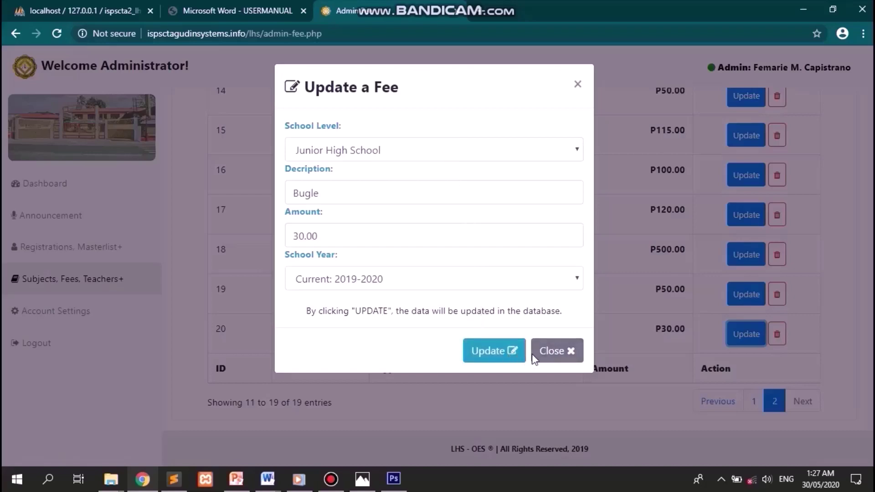
left_click(565, 354)
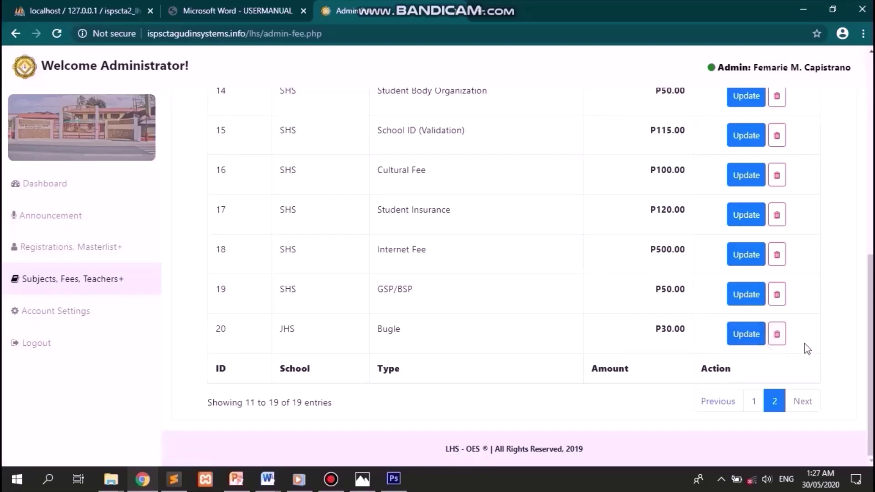
left_click(781, 342)
left_click(817, 303)
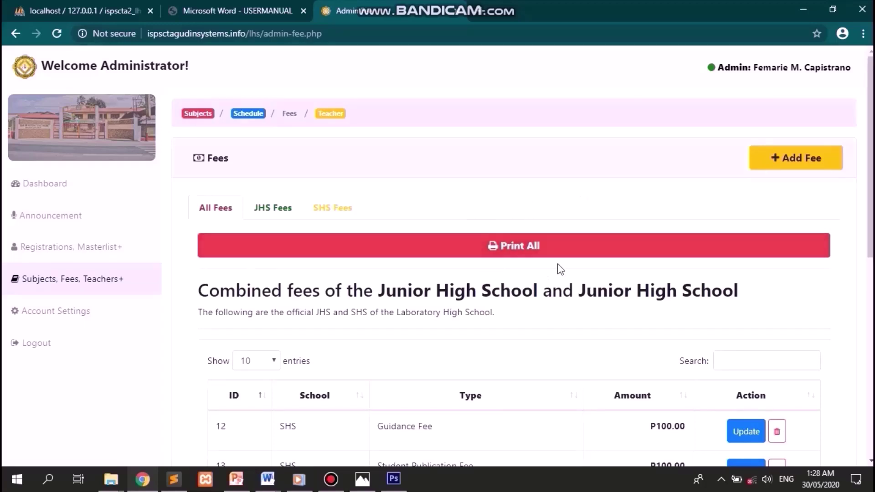
left_click(530, 250)
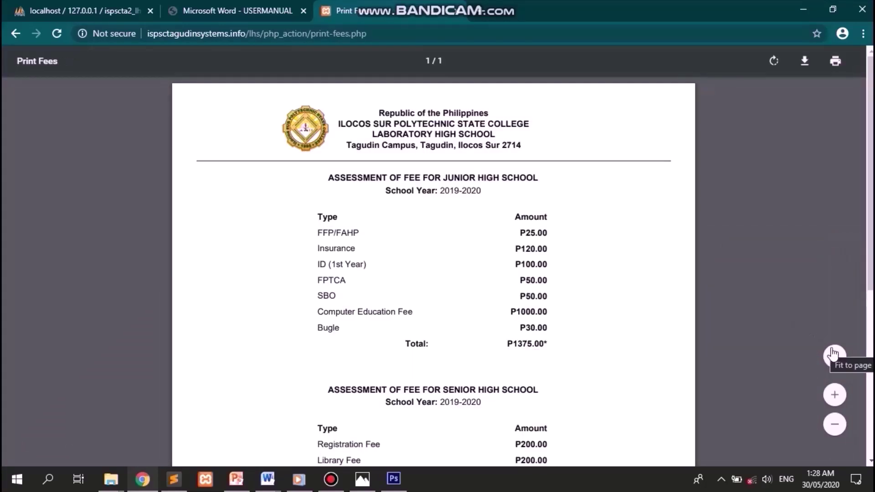
left_click(834, 353)
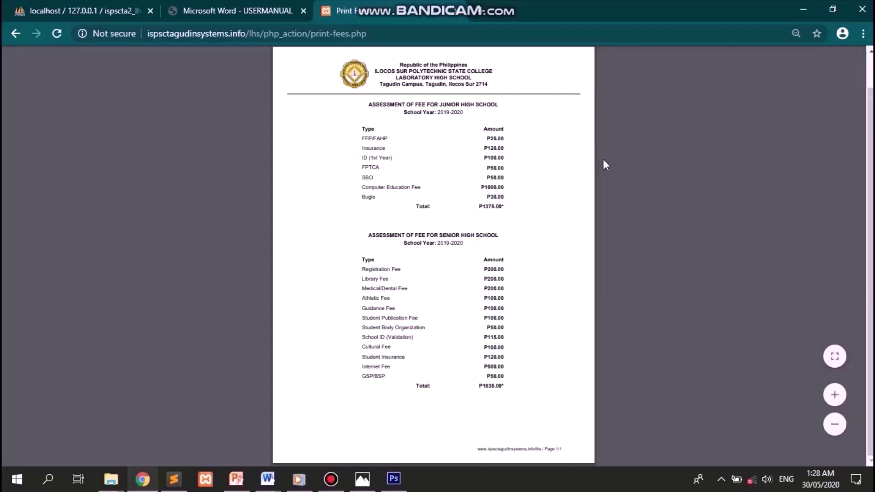
mouse_move(707, 92)
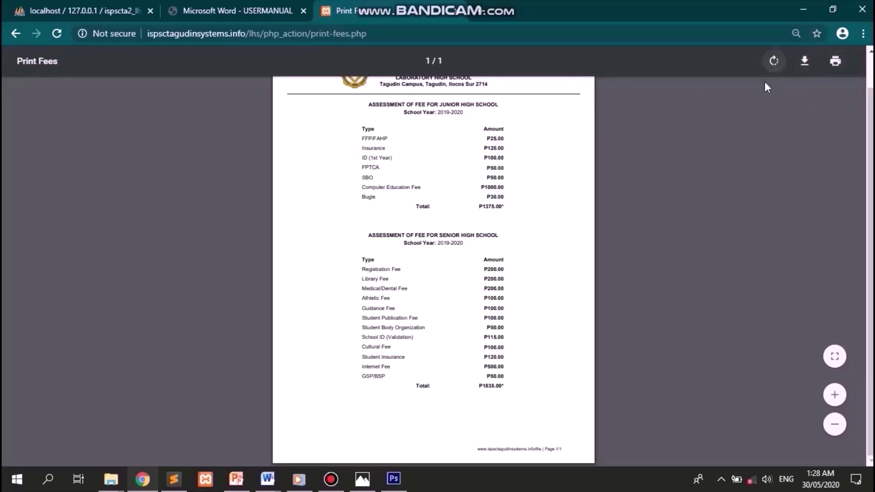
left_click(15, 34)
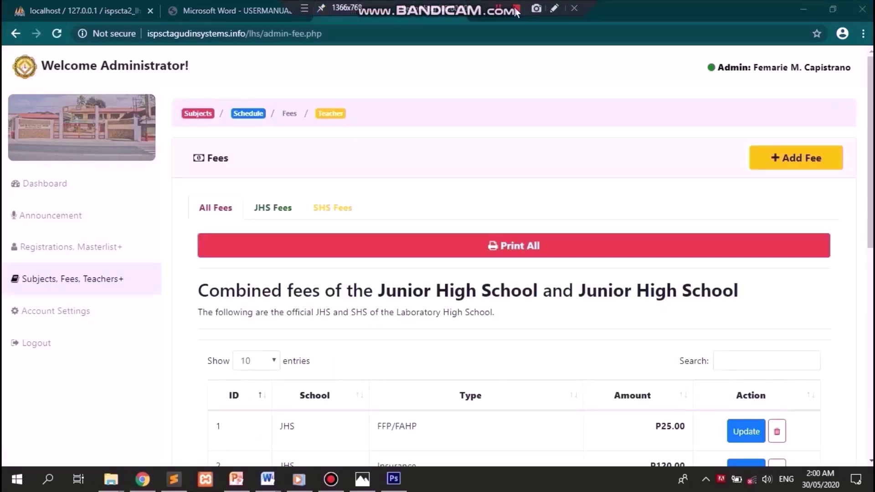
left_click(525, 127)
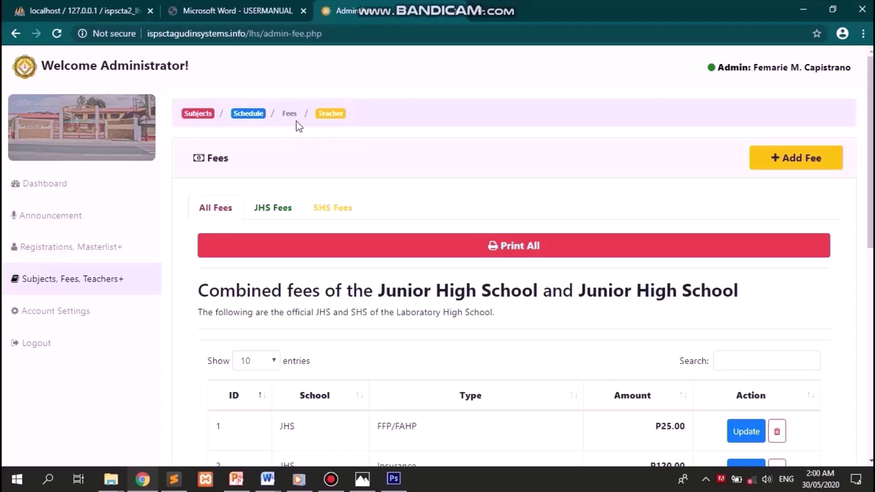
- Open the Manage Teacher page and scroll through the teacher list starting at ID 101
left_click(338, 118)
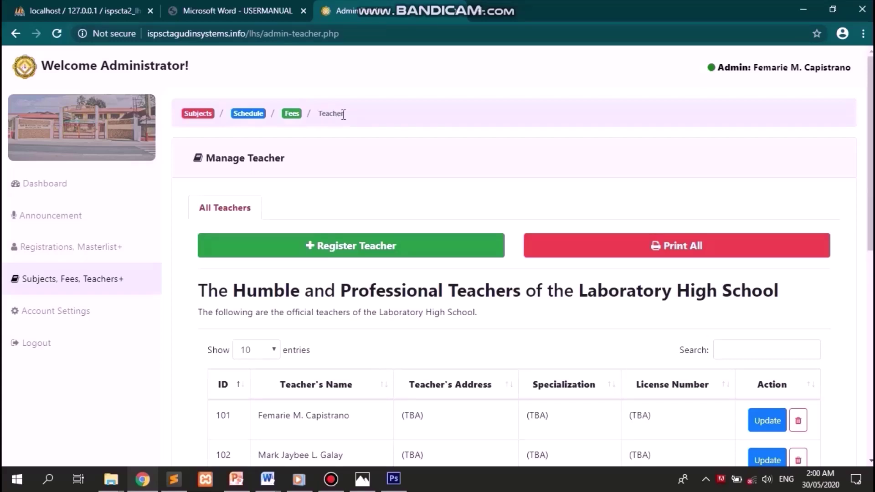
scroll(554, 173, "down", 4)
scroll(555, 173, "down", 2)
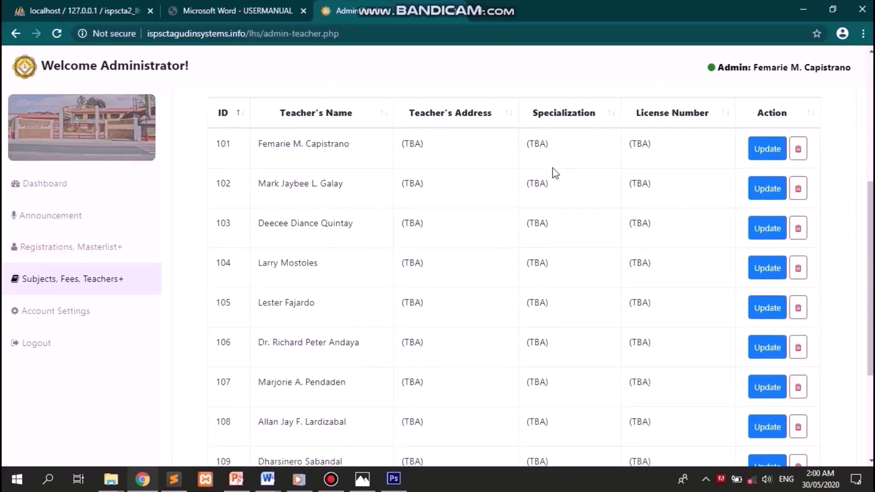
scroll(556, 173, "up", 1)
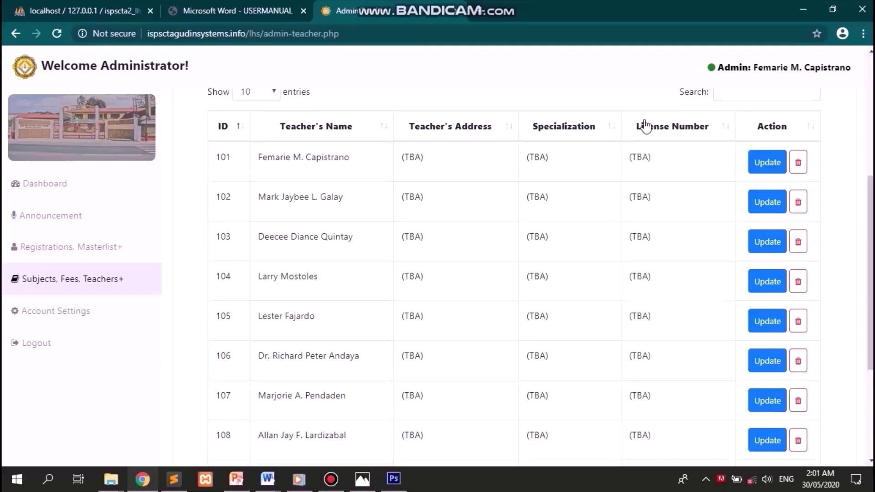
scroll(646, 125, "up", 5)
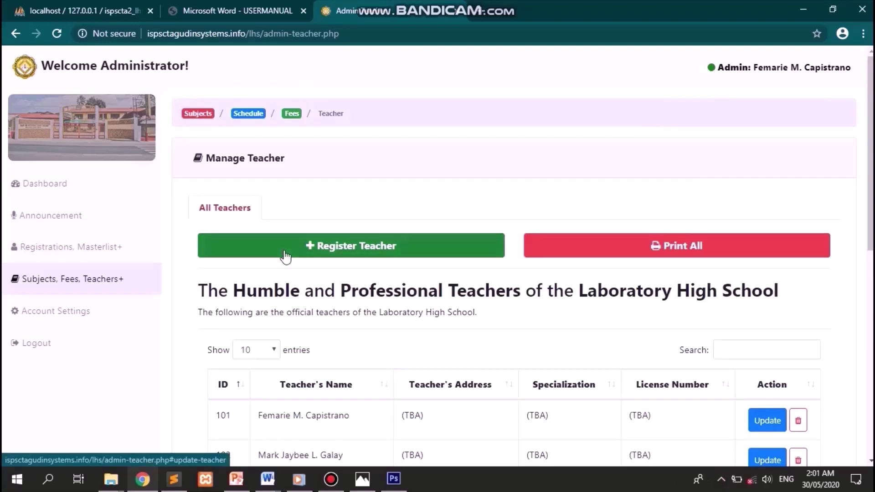
- Open the Register Teacher form and enter the teacher's full name and address
left_click(391, 247)
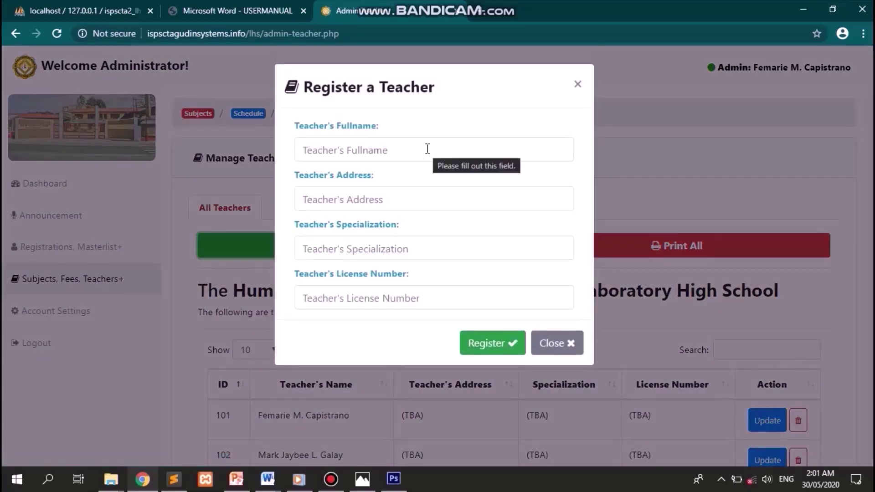
left_click(428, 149)
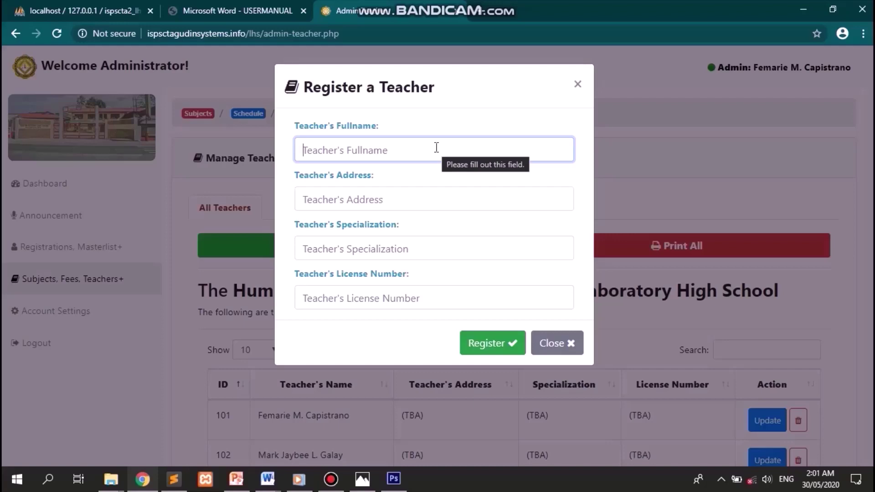
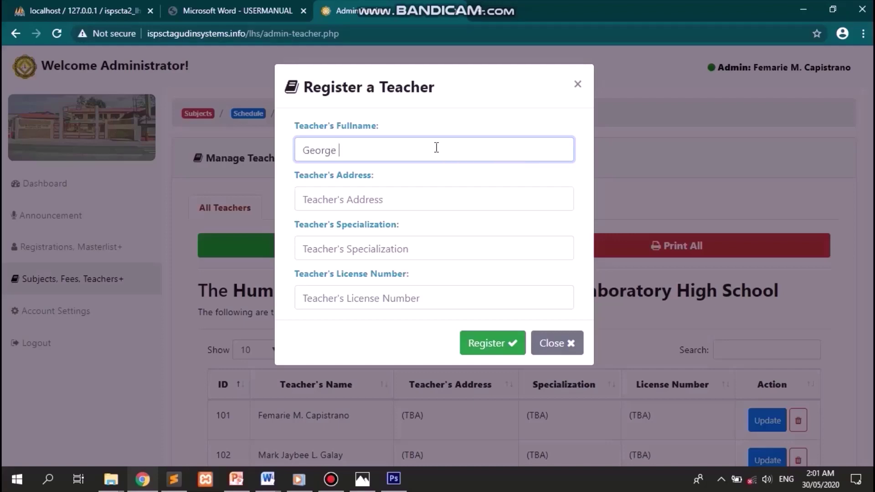
key("Tab")
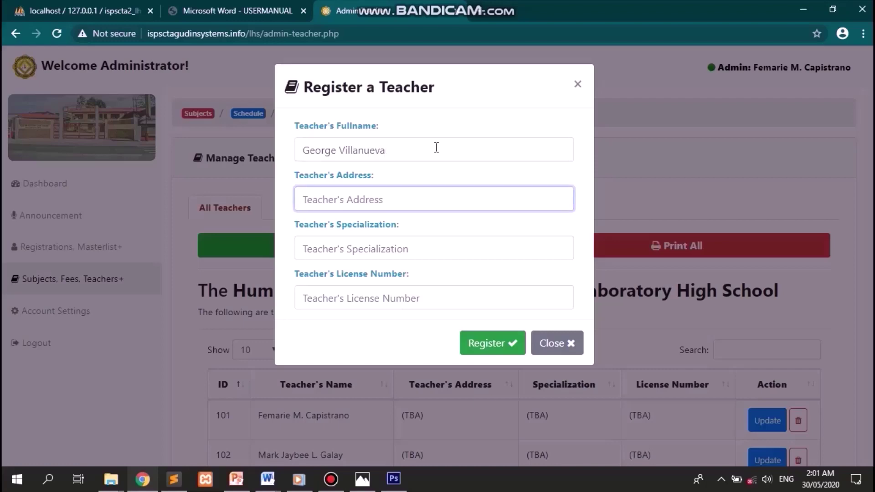
type("B")
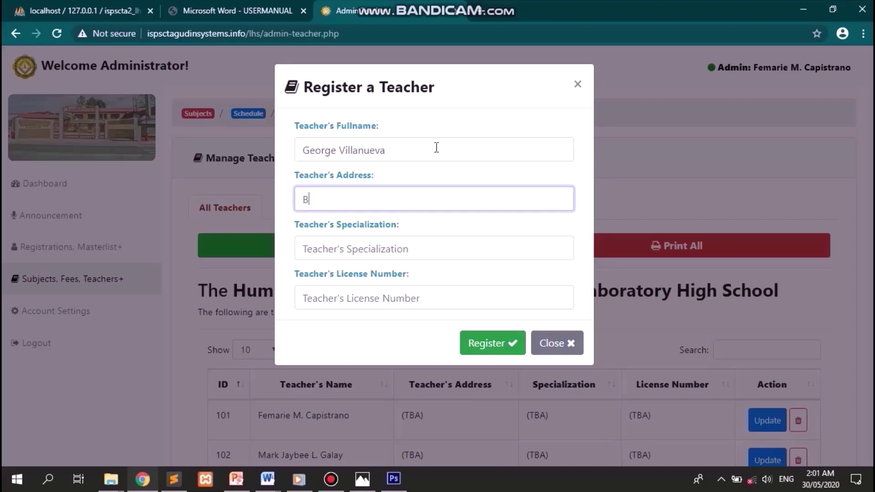
type("rgy. Magsays")
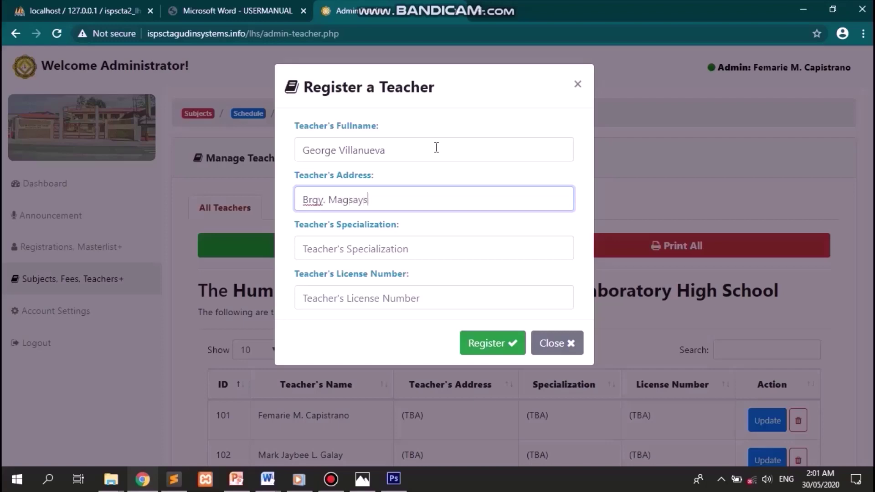
type("ay, Tagudin, IS")
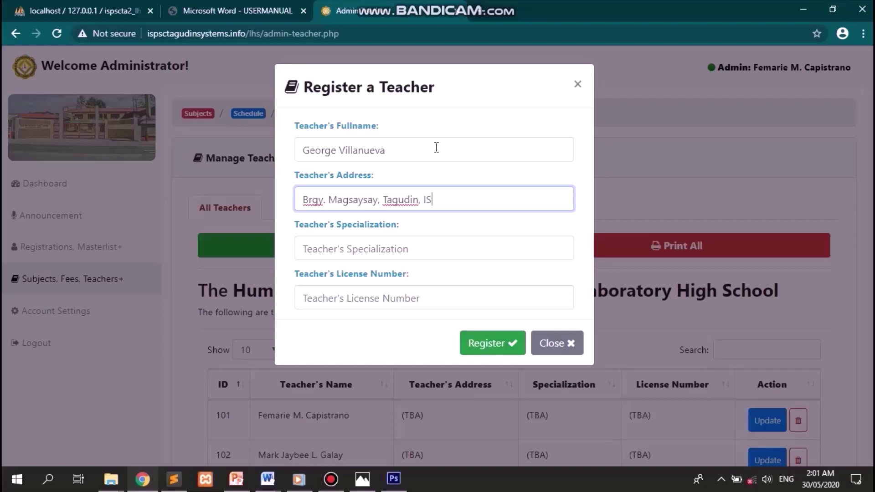
- Set specialization to Web Development, enter the license number, and register the teacher
key("Tab")
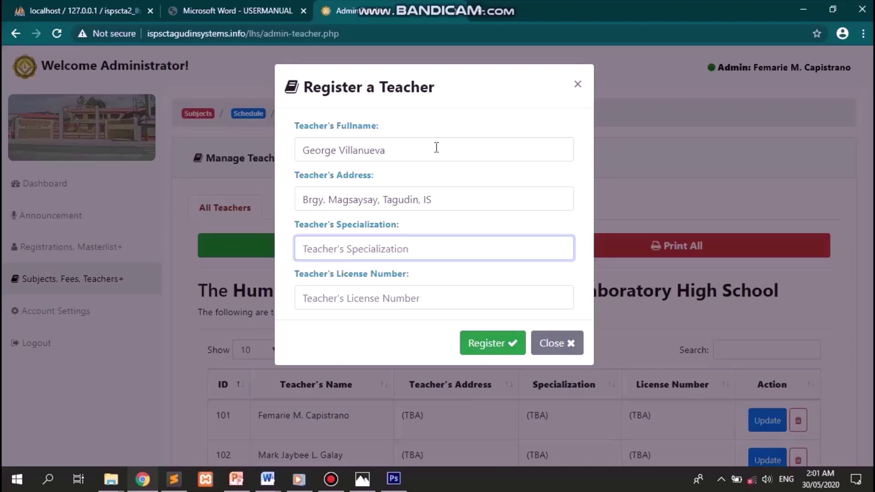
type("We")
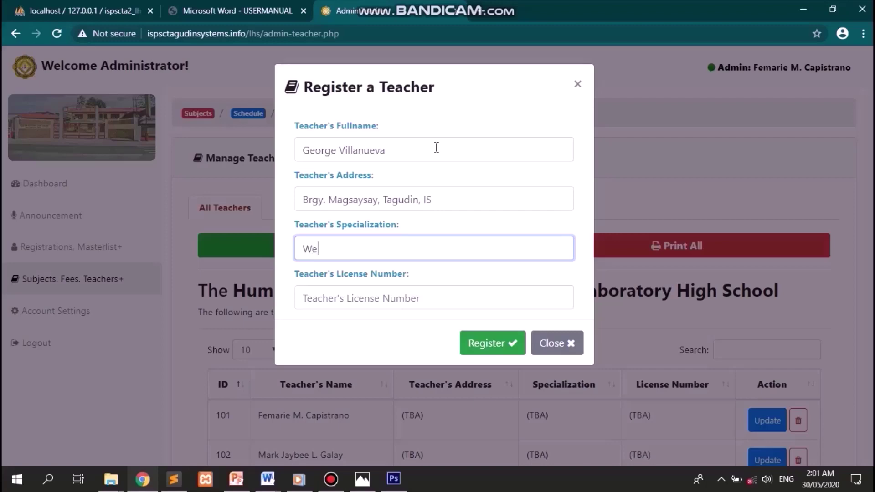
type("b Development")
key("Tab")
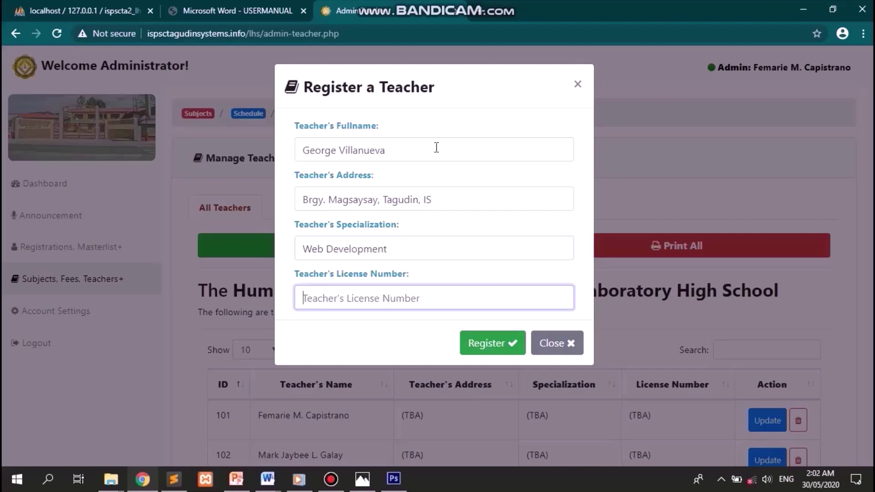
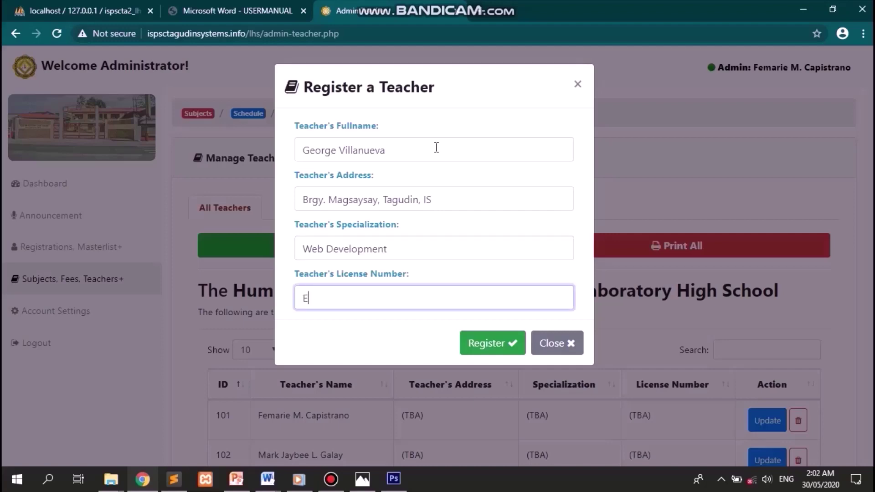
key("Tab")
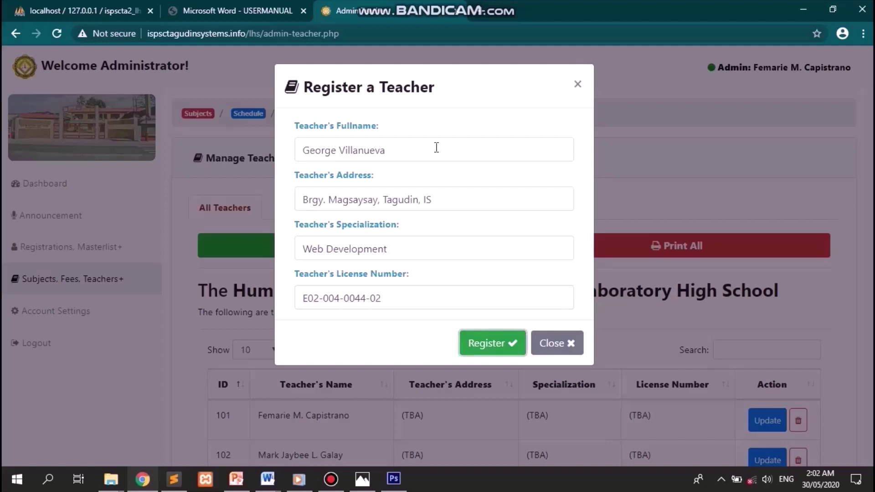
key("Return")
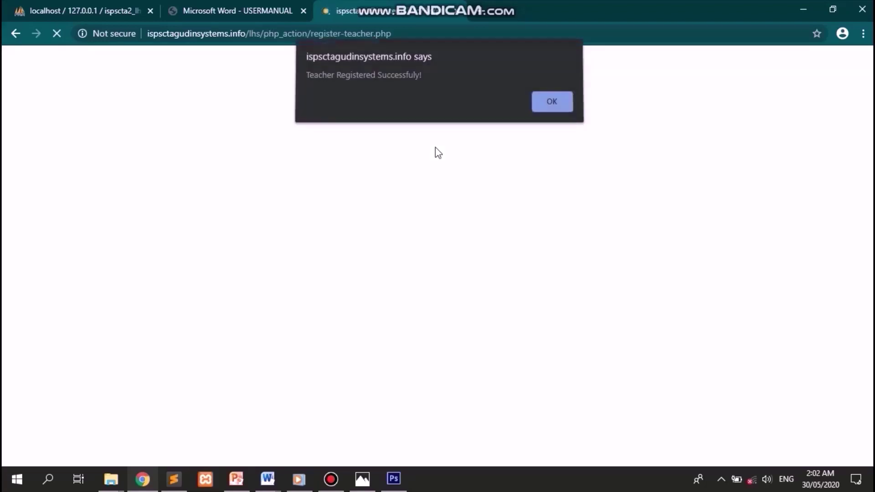
key("Return")
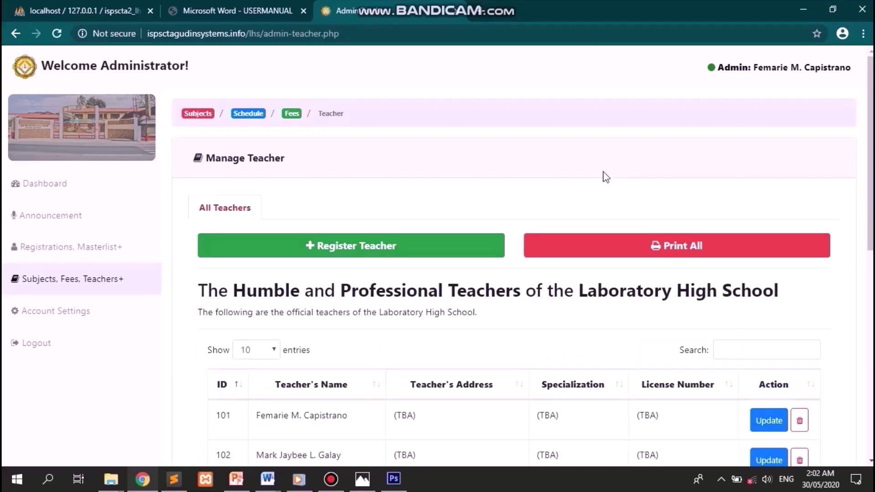
scroll(605, 177, "down", 4)
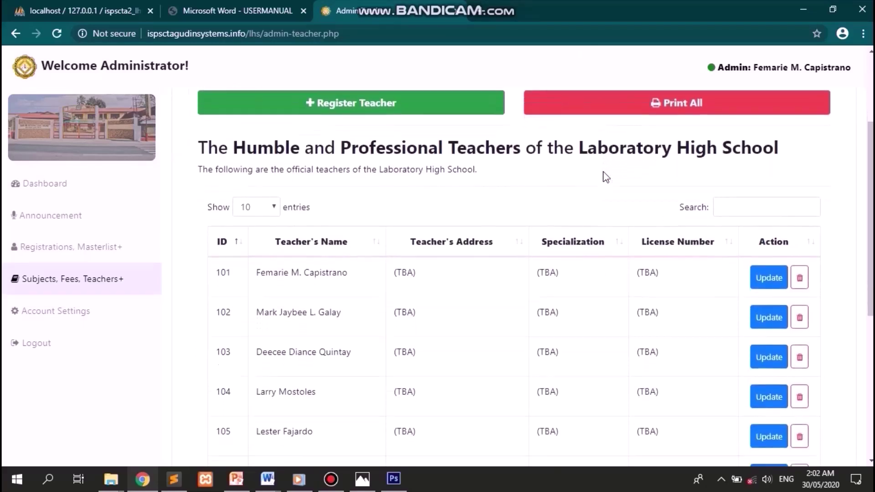
scroll(606, 177, "down", 1)
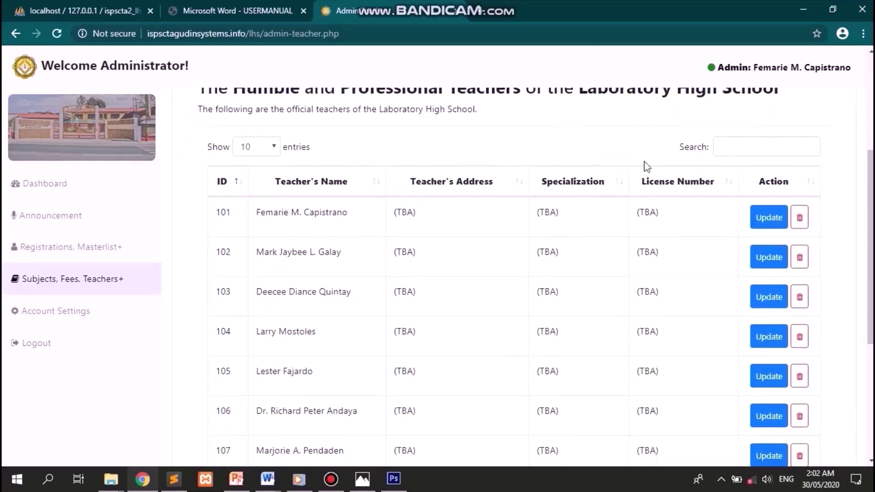
- Search the teacher list for 'gEORG' and highlight the new teacher's record
left_click(734, 149)
type("gEORG")
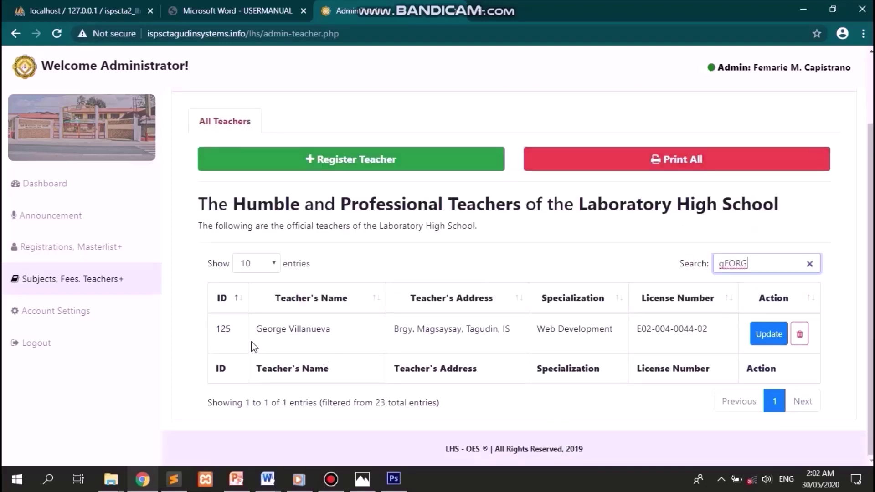
left_click_drag(257, 329, 732, 342)
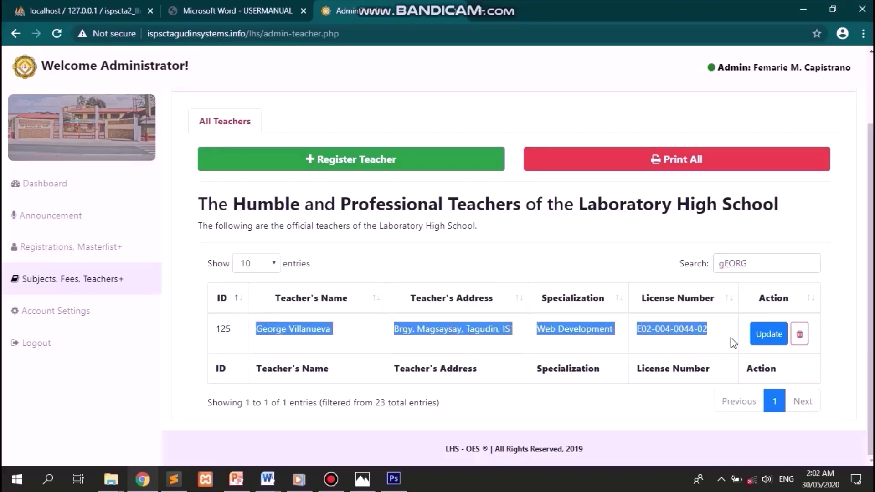
- Review the teacher's full name, address, specialization and license number in Update, then close it
left_click(769, 337)
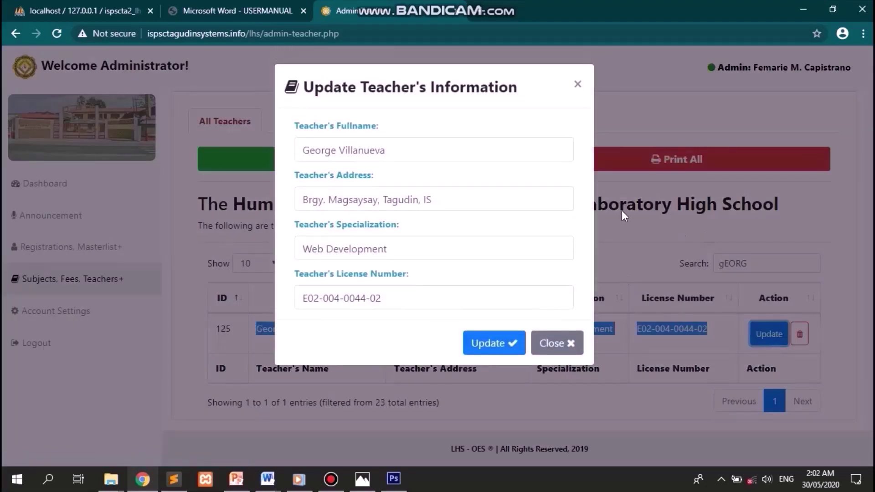
left_click(439, 150)
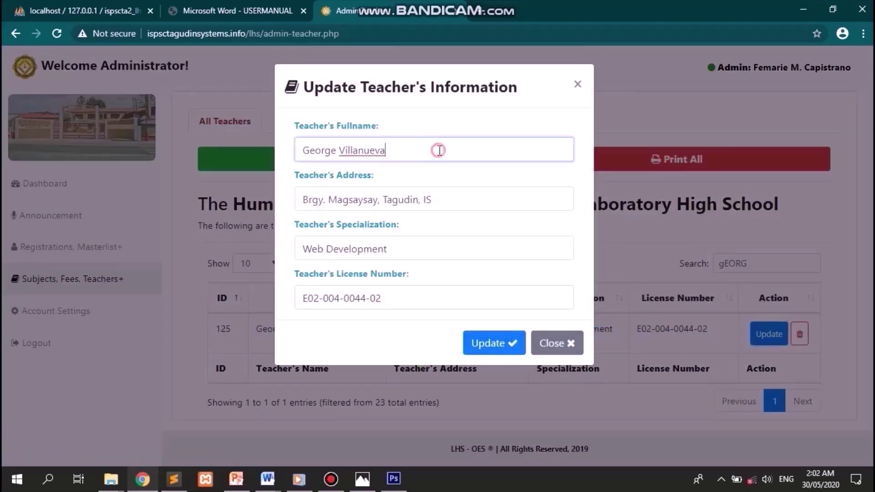
left_click(492, 199)
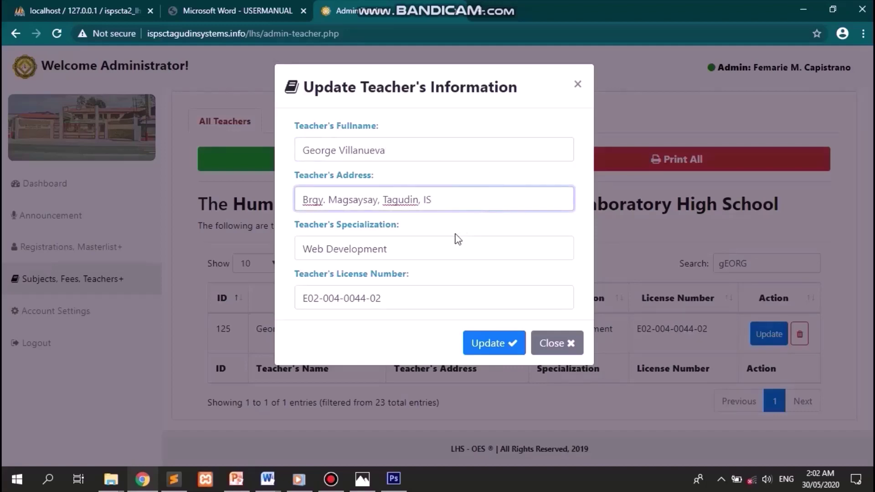
left_click(449, 248)
left_click(464, 301)
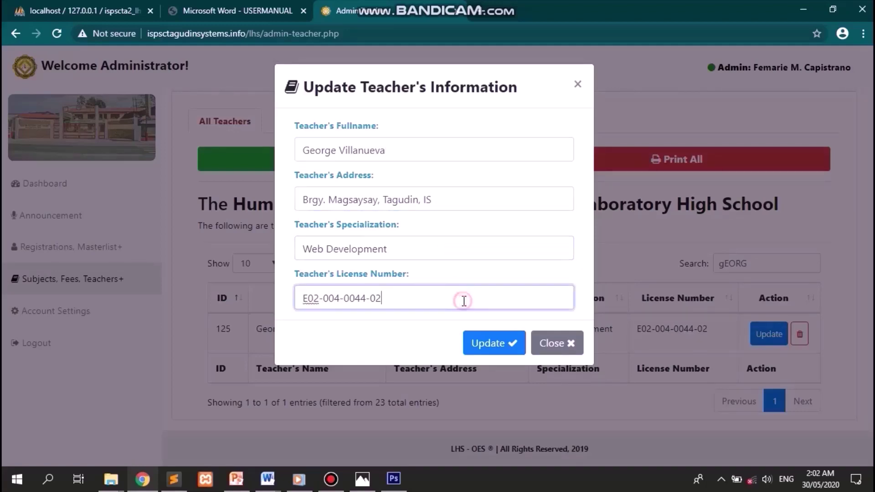
left_click(572, 346)
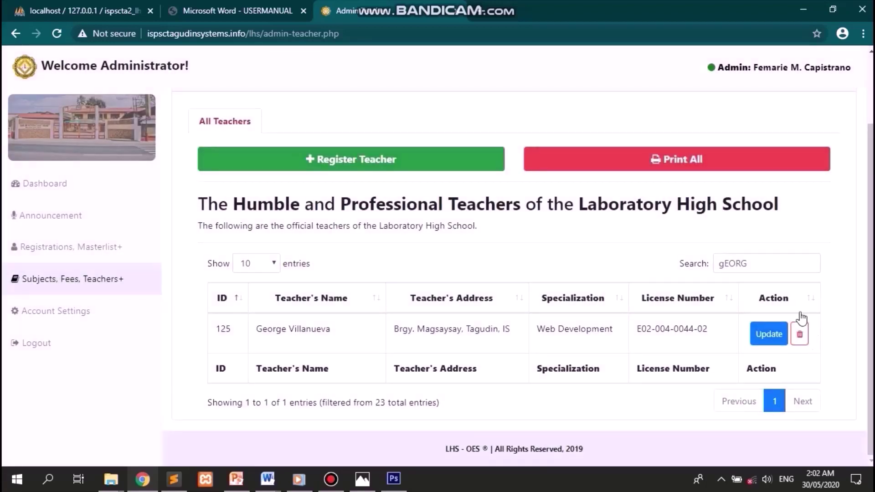
- Open the Delete confirmation for this teacher and cancel it
left_click(807, 340)
left_click(825, 295)
scroll(610, 233, "up", 2)
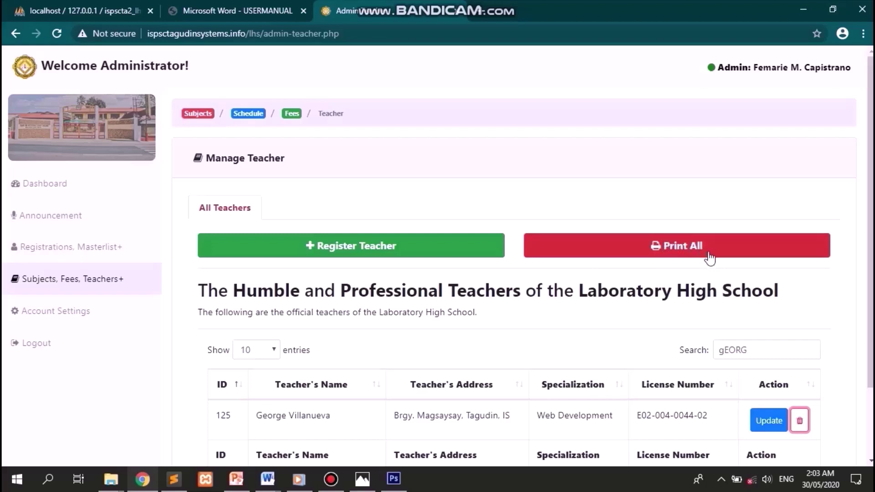
left_click(671, 254)
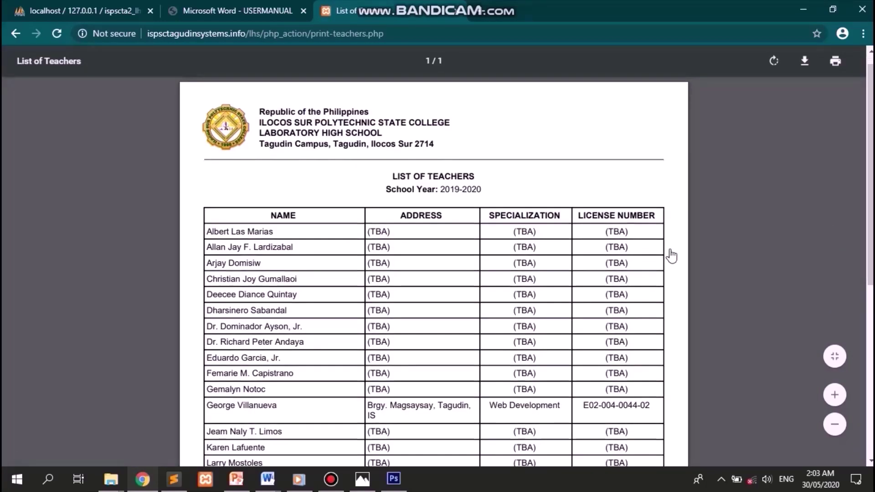
scroll(671, 256, "down", 3)
scroll(671, 255, "down", 2)
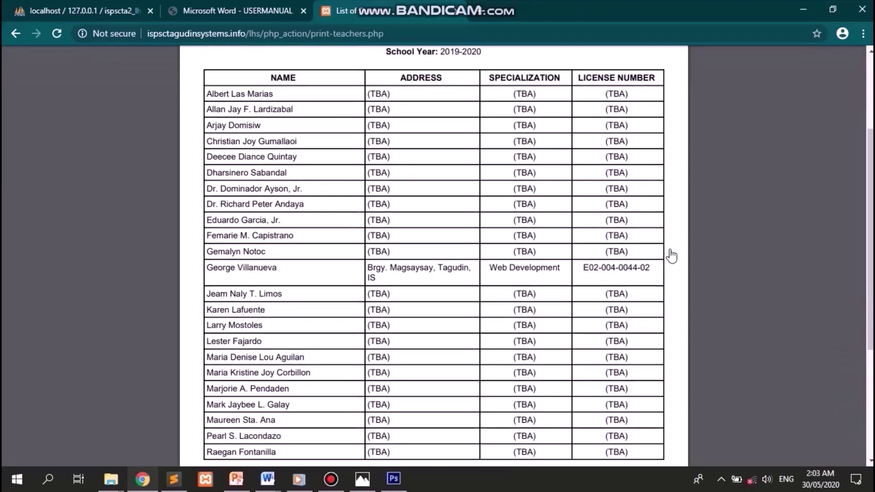
scroll(671, 255, "up", 4)
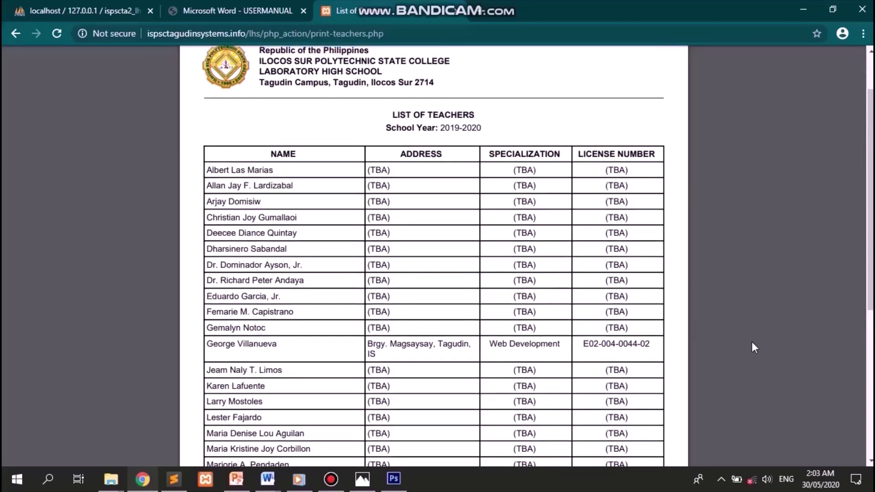
left_click(836, 358)
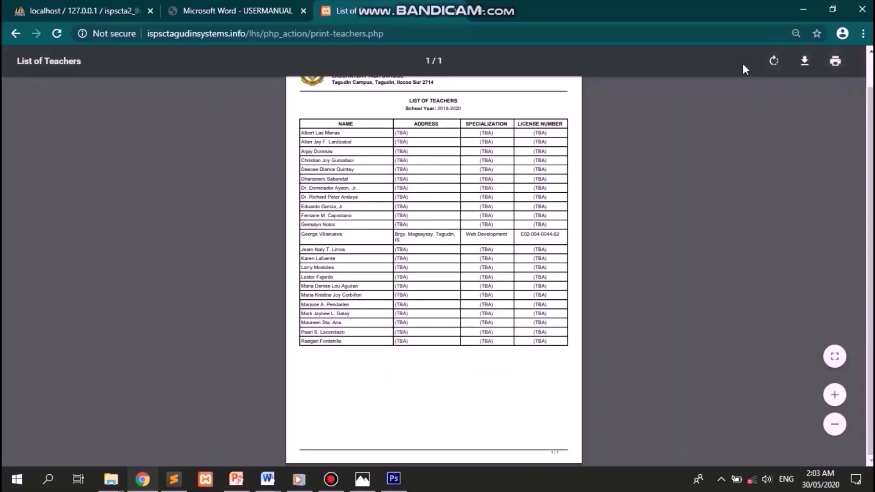
left_click(15, 33)
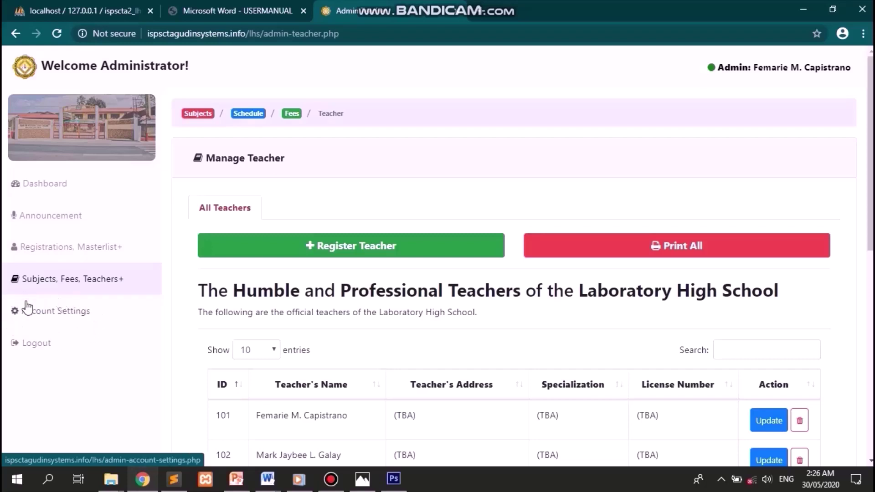
- Replace the administrator's username in Account Settings with the new one
left_click(64, 315)
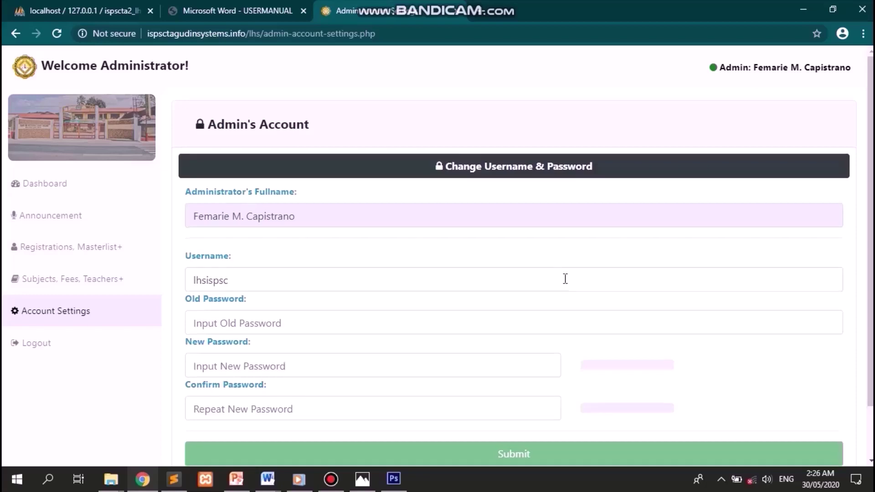
scroll(565, 278, "down", 1)
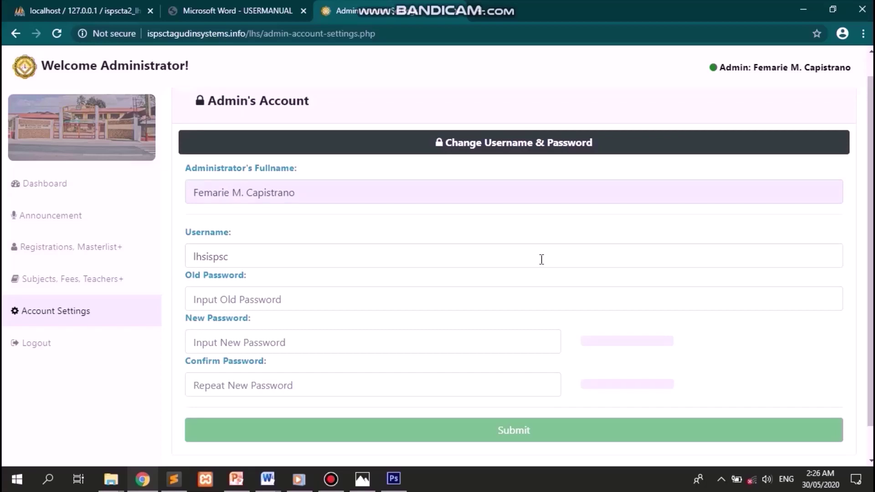
double_click(542, 259)
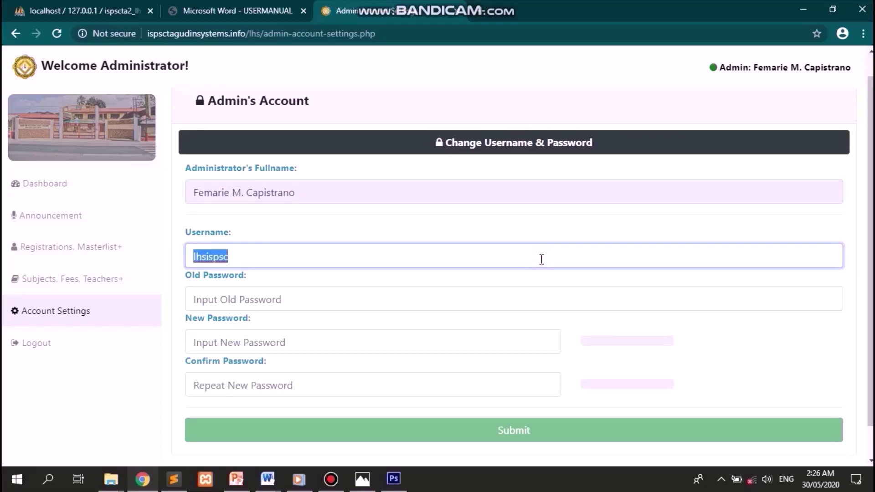
key("BackSpace")
type("isps")
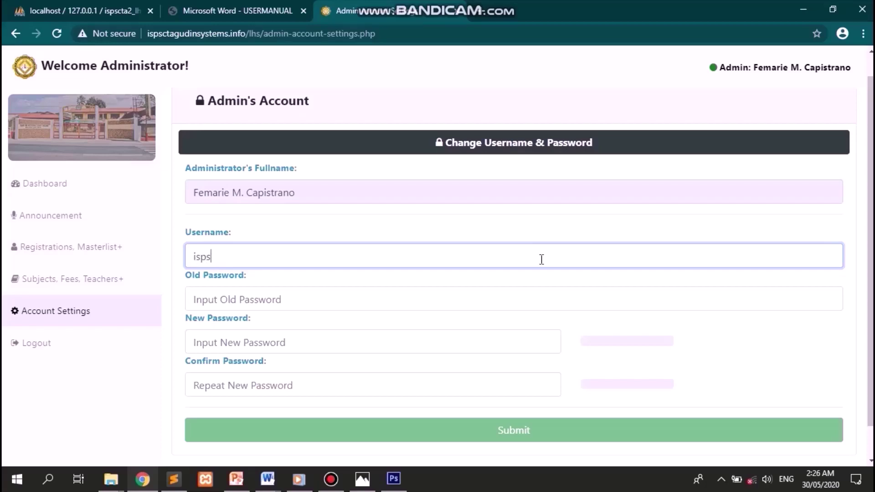
type("clhs")
- Enter the old password and a new password with its confirmation, then submit
key("Tab")
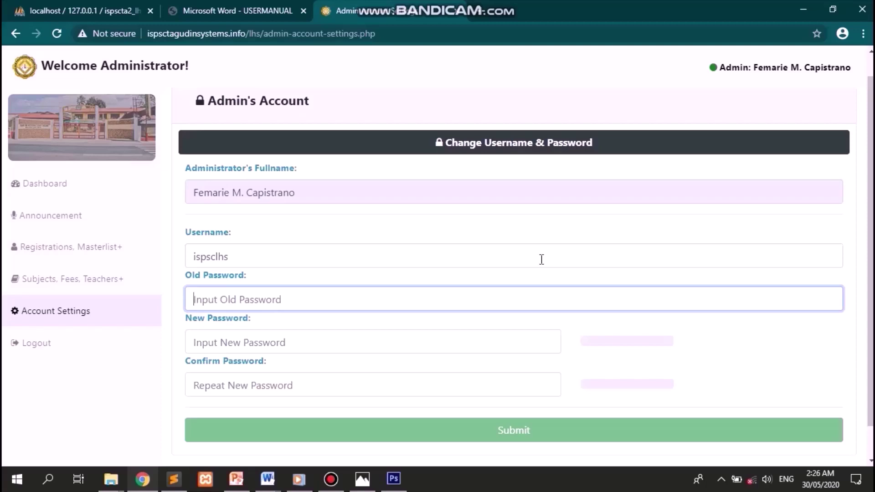
type("••••••••")
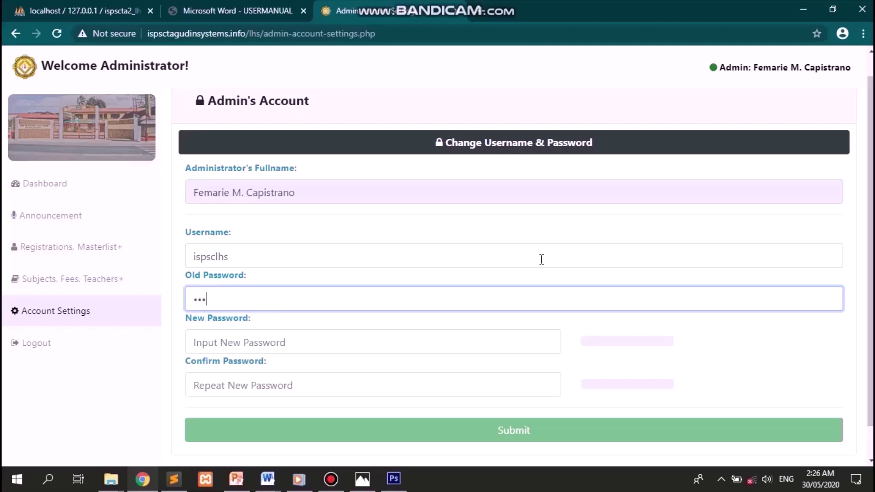
type("••••")
key("Tab")
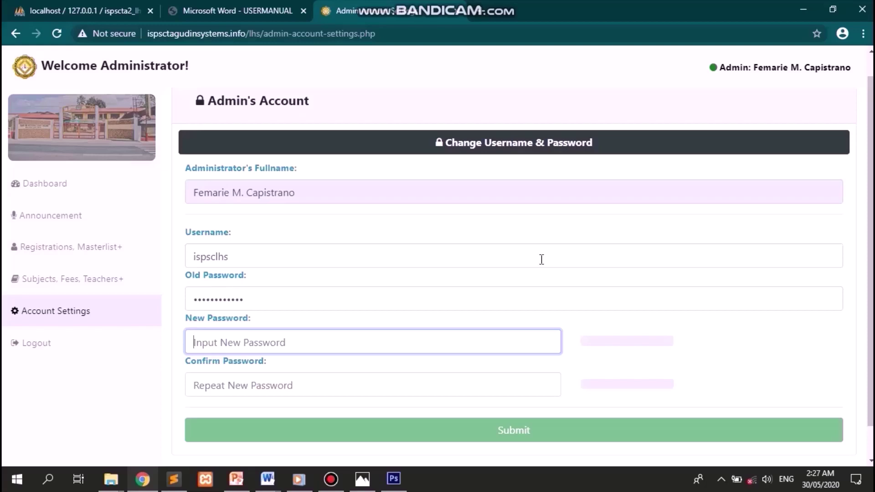
type("•••••••")
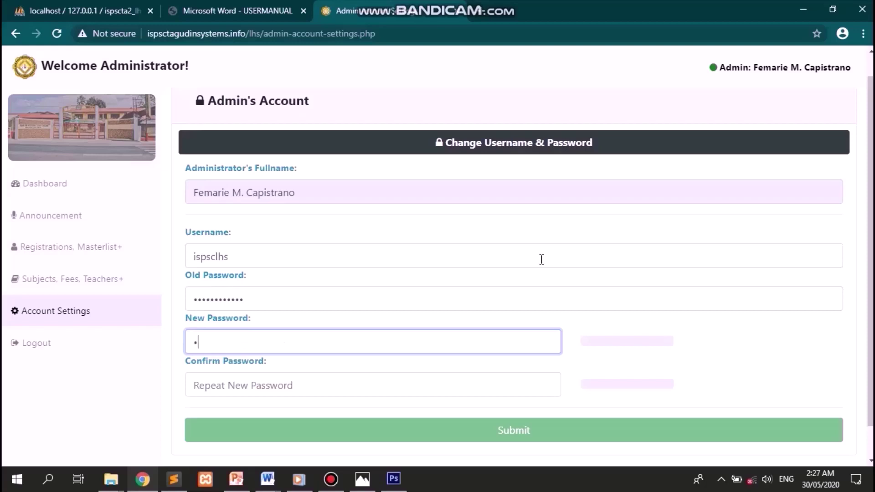
type("•••••")
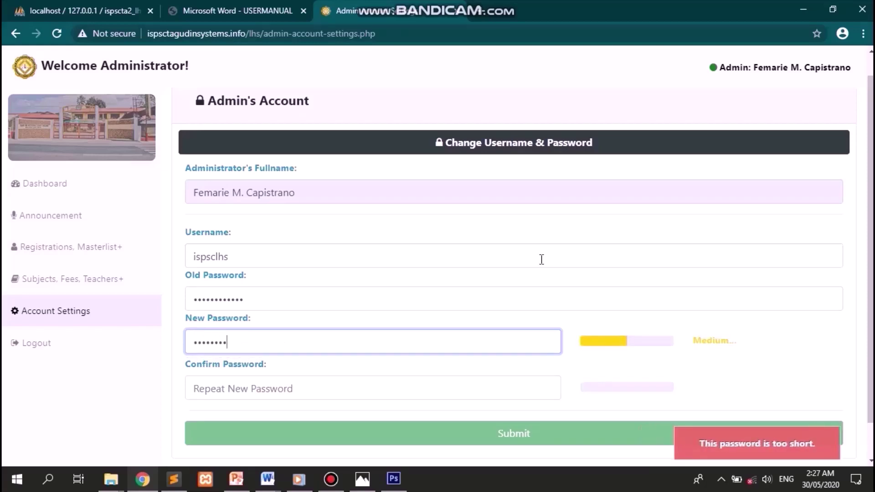
key("Tab")
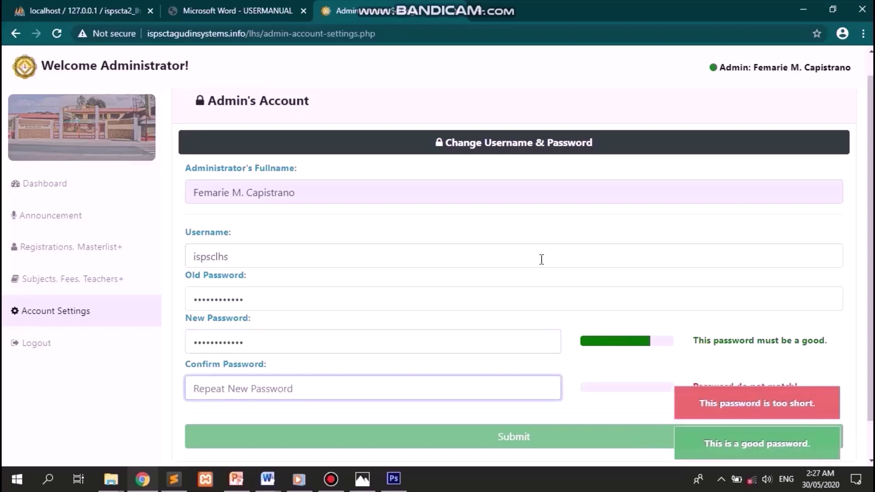
scroll(542, 259, "down", 1)
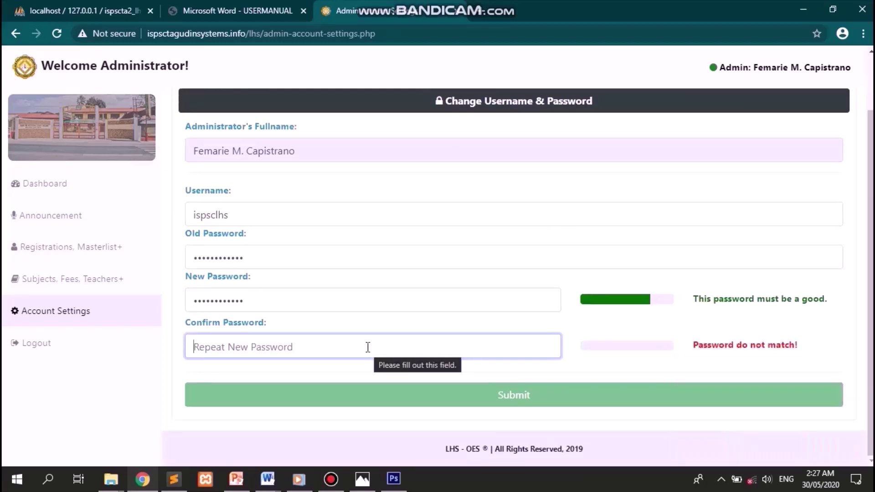
type("••••")
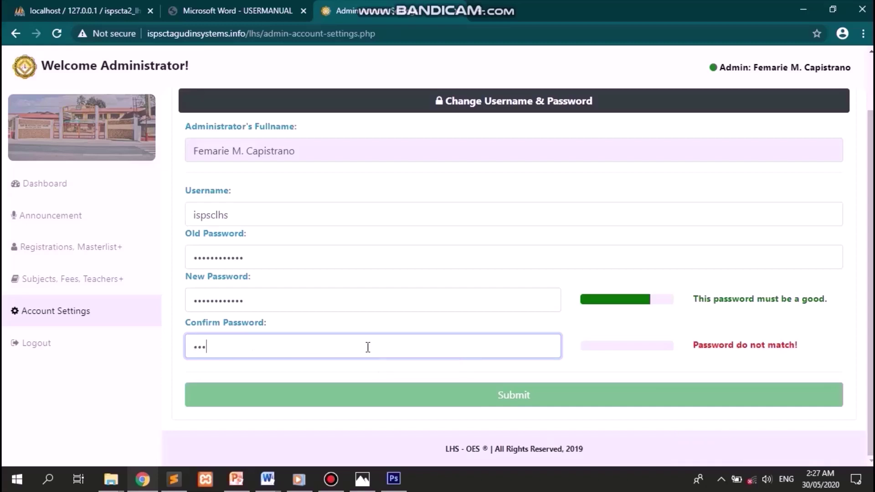
type("••••••••")
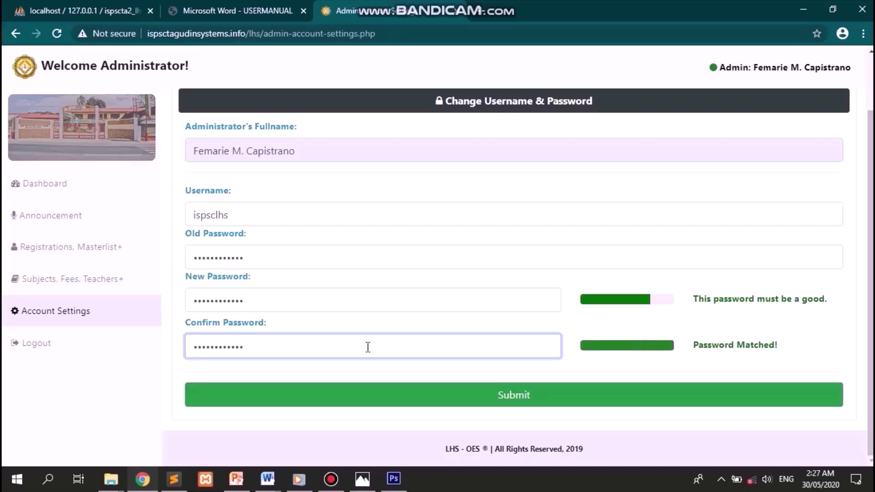
key("Tab")
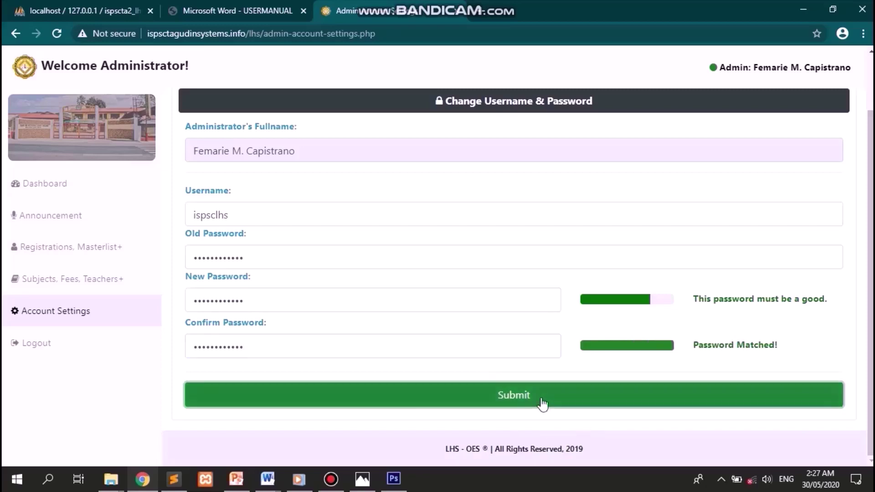
left_click(523, 397)
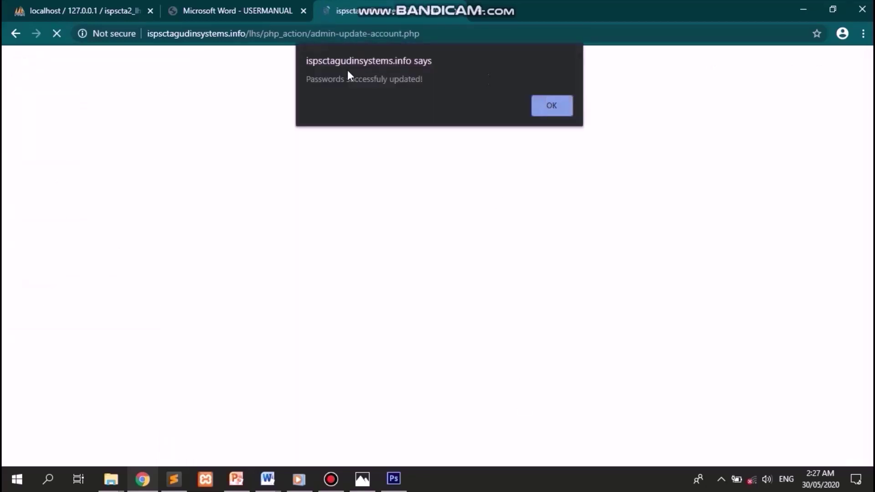
- Acknowledge the 'Passwords successfully updated!' alert
left_click_drag(305, 79, 439, 79)
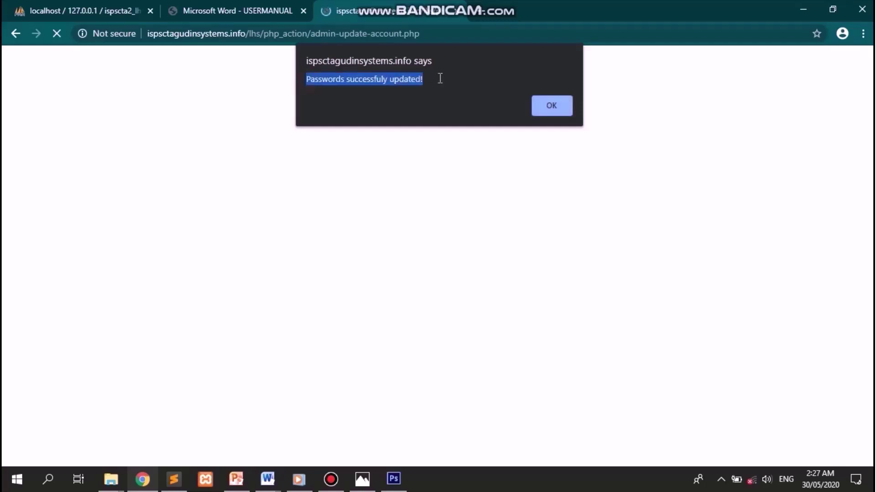
left_click(544, 116)
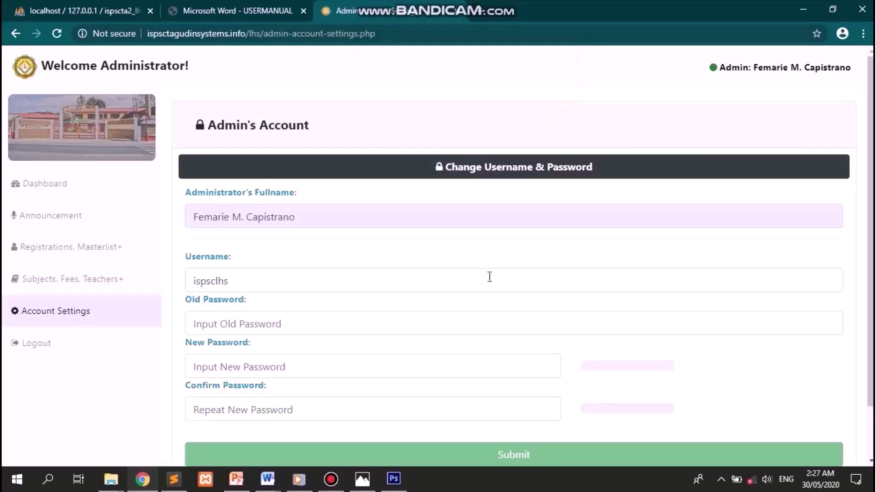
scroll(489, 277, "down", 1)
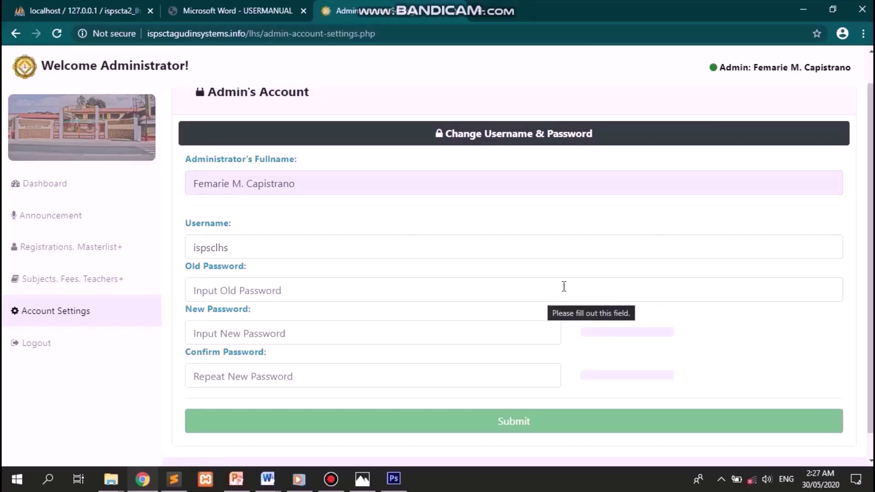
- Collapse the username and password form, then log out and confirm in the dialog
left_click(564, 137)
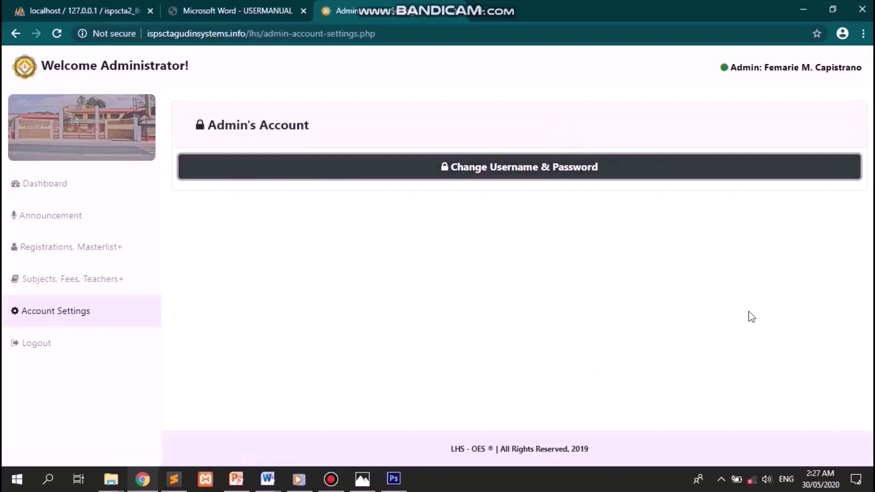
left_click(424, 302)
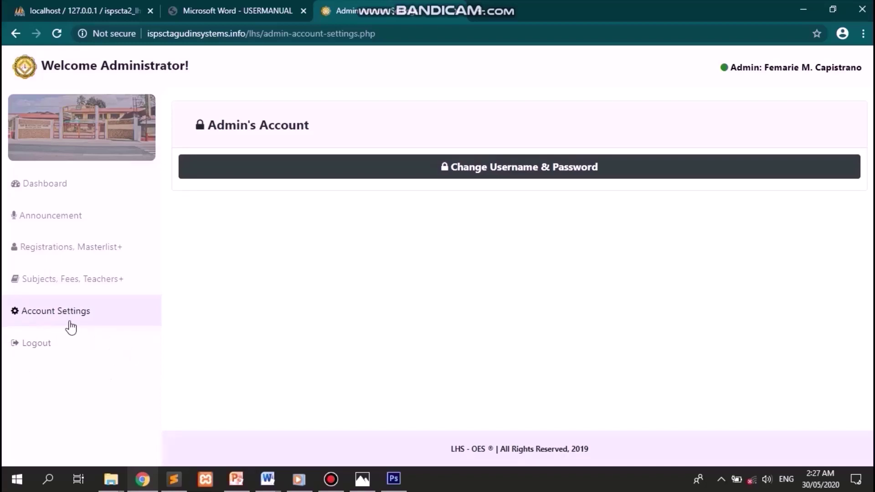
left_click(46, 344)
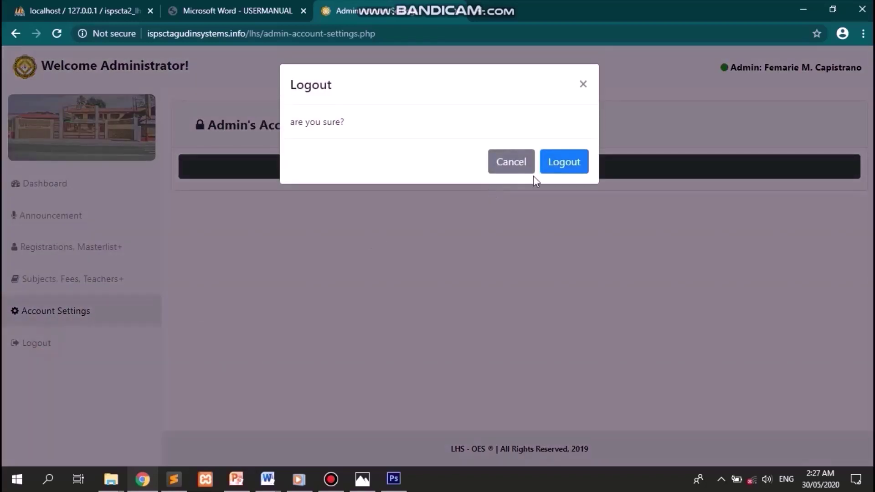
left_click(565, 167)
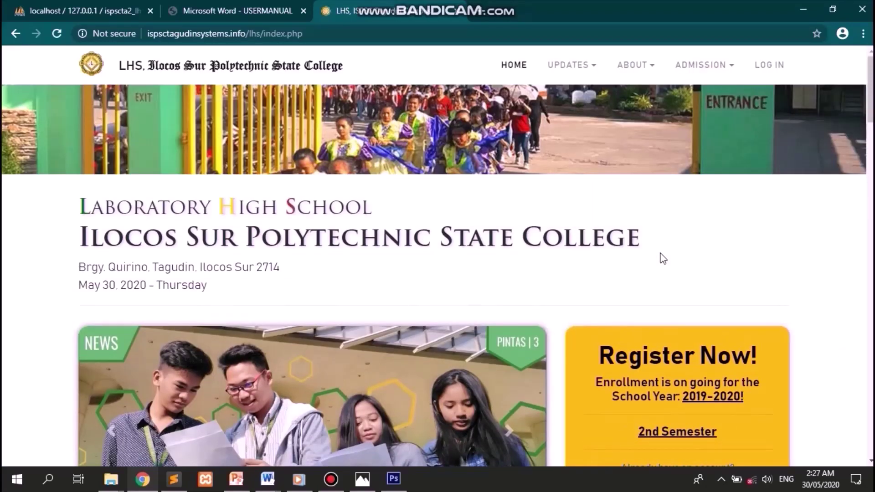
scroll(662, 255, "down", 3)
scroll(662, 255, "up", 3)
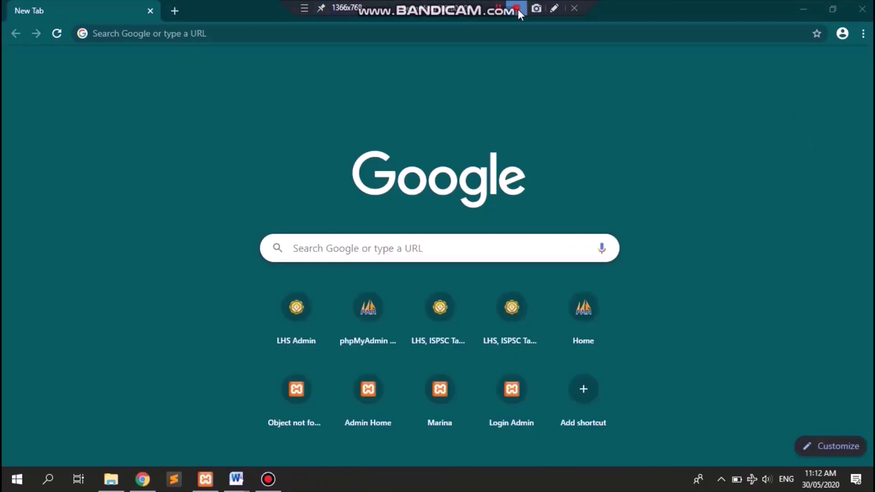
- Go to ispsctagudinsystems.info/lhs/0.fm.c.admin in the browser
left_click(411, 35)
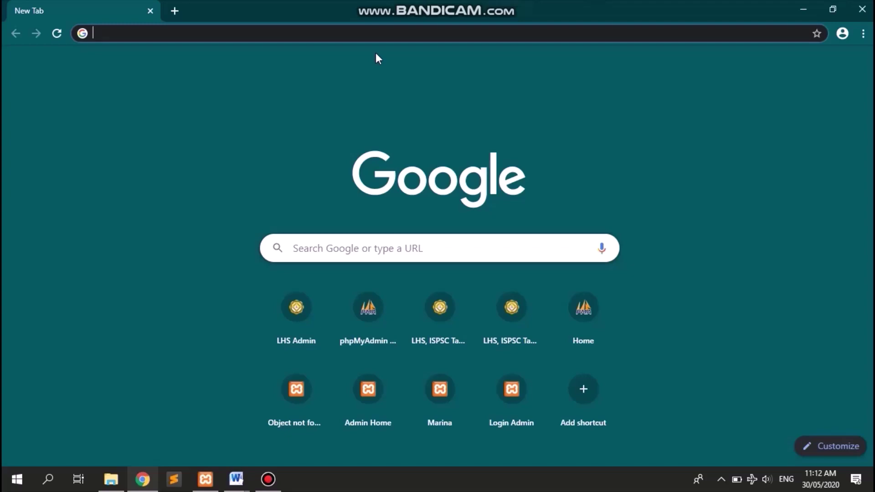
type("ispsctagu")
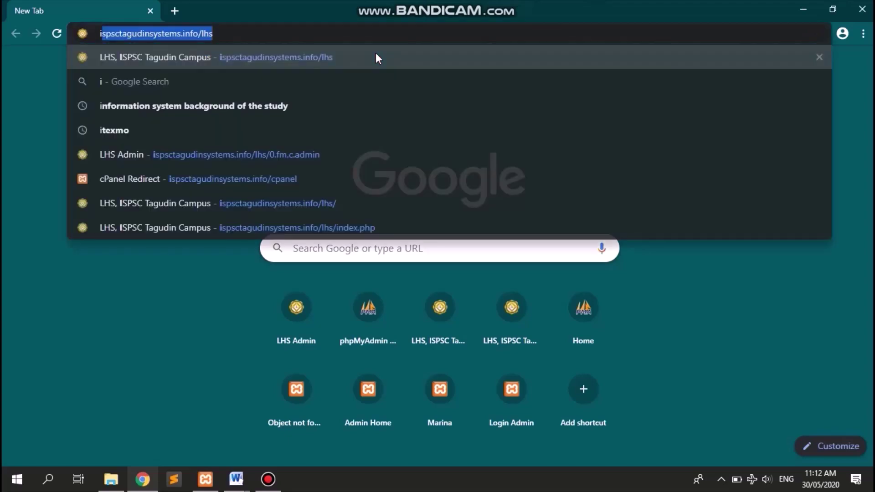
type("dinsystems.ifn")
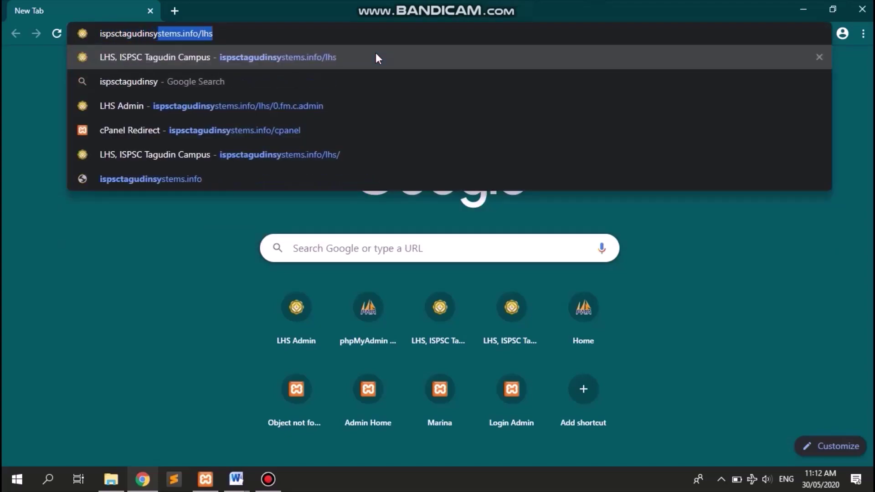
key("BackSpace")
key("BackSpace")
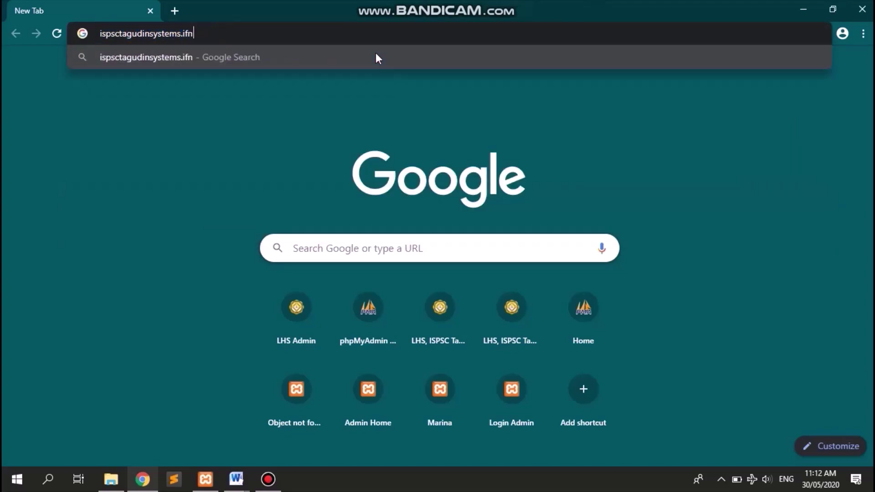
type("nfo/lhs/0.")
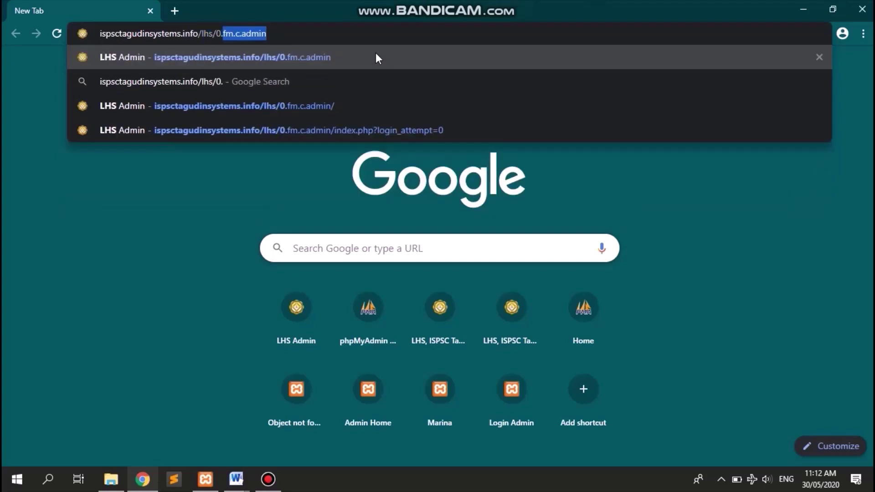
type("fm.c.admin")
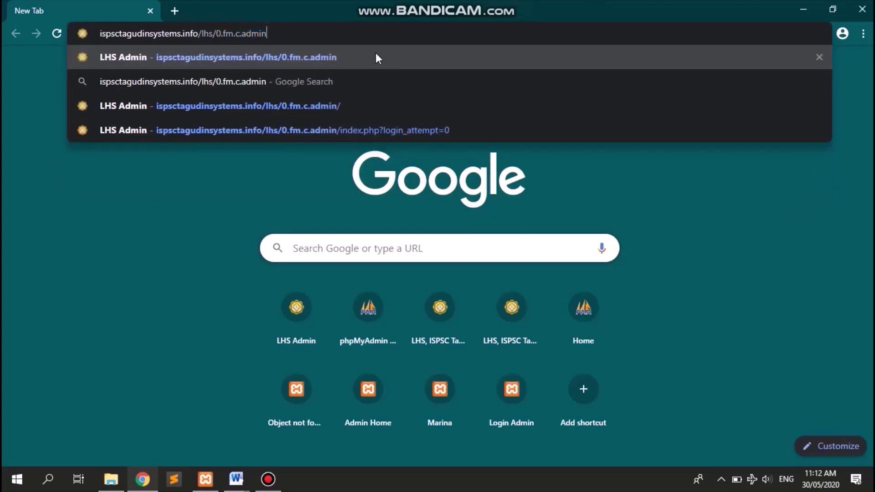
key("Return")
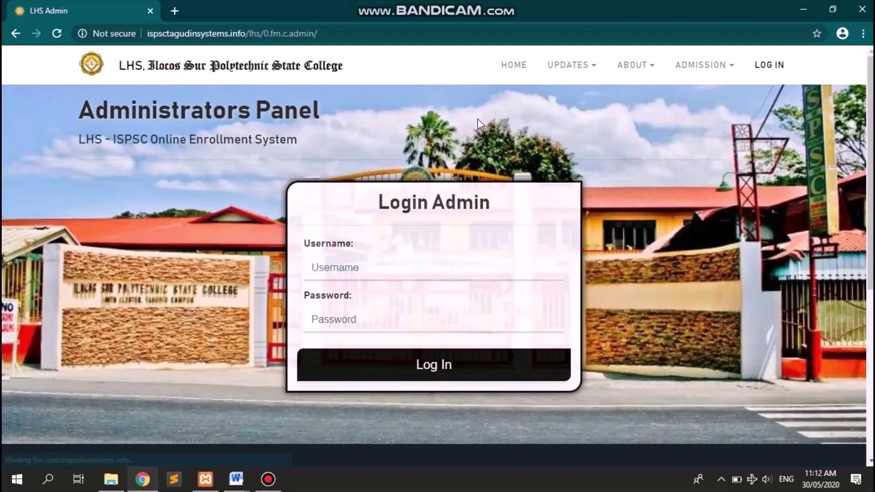
- Log in with the cashier username and password and dismiss the success alert
left_click(417, 264)
type("********")
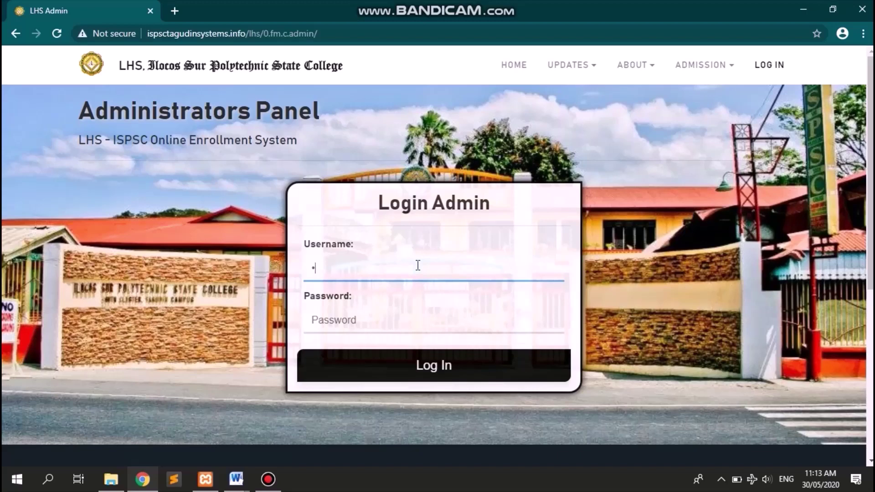
type("****")
key("Tab")
type("*********")
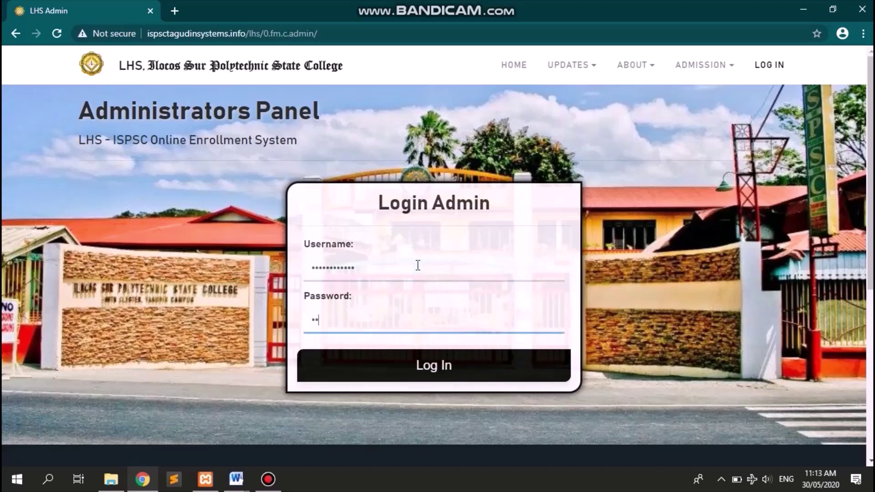
type("*******")
key("Tab")
key("Return")
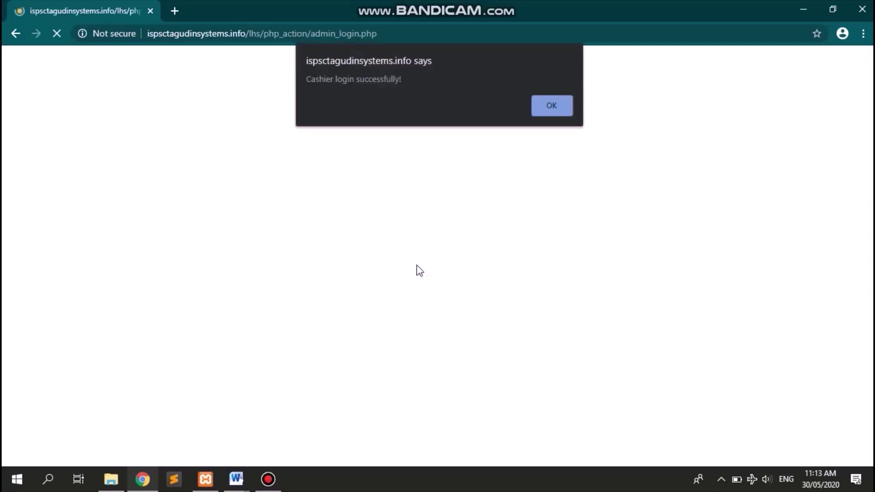
key("Return")
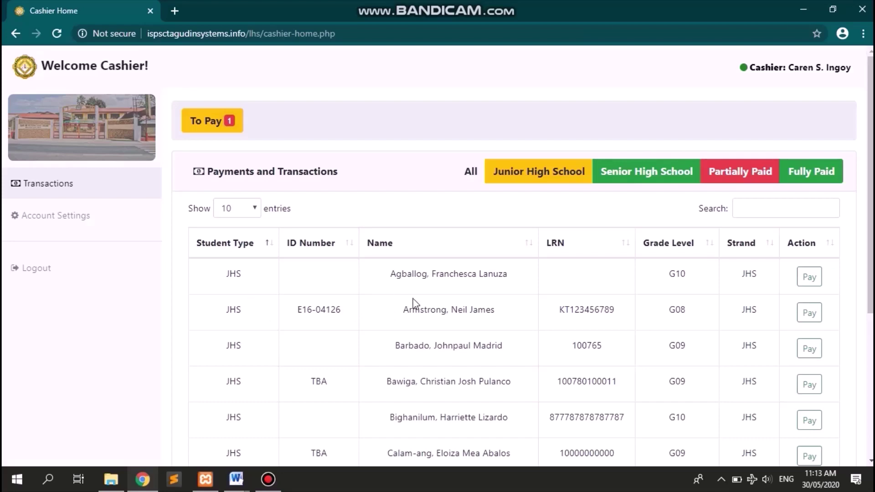
scroll(415, 304, "down", 3)
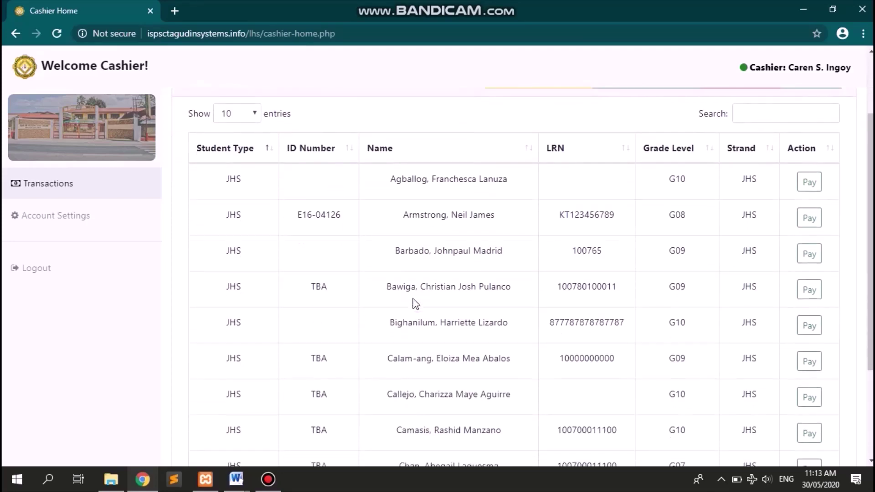
scroll(415, 303, "down", 2)
scroll(414, 303, "up", 2)
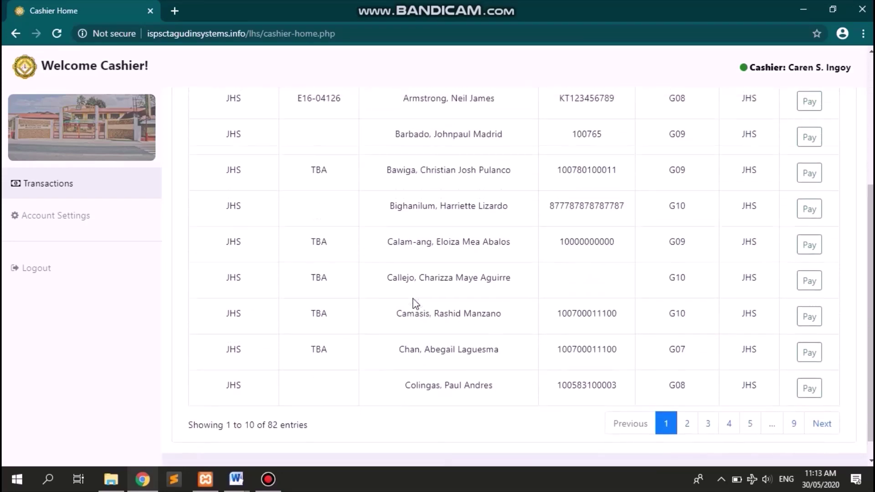
scroll(415, 303, "up", 3)
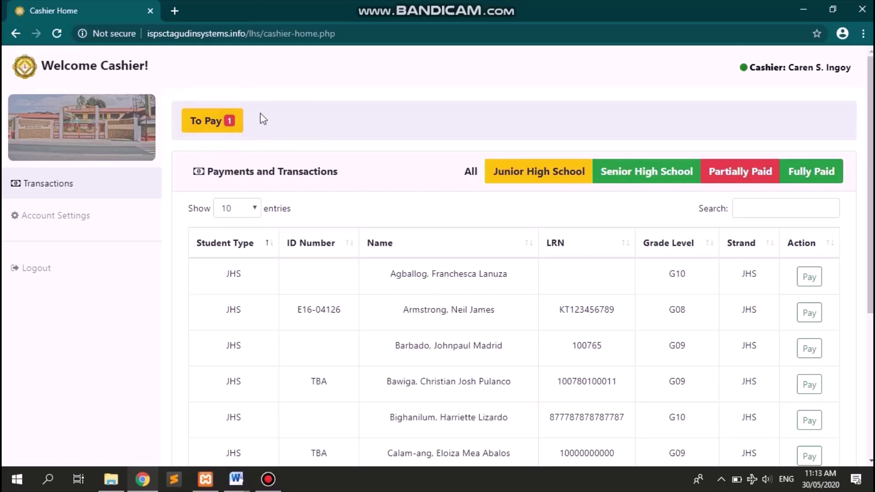
- Open the To Pay list and the pending student's downpayment form (Total Fee P1835.00)
left_click(231, 122)
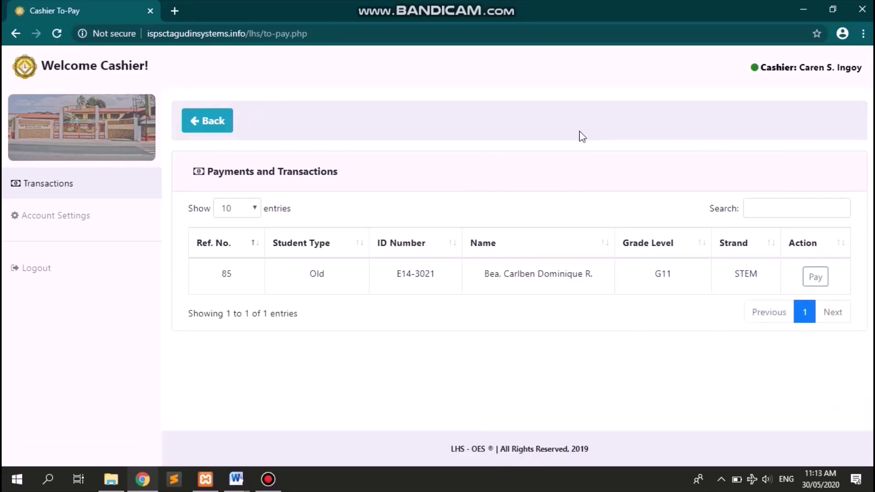
key("XF86MonBrightnessDown")
key("XF86MonBrightnessDown")
key("XF86MonBrightnessDown")
left_click(530, 209)
- Enter a downpayment dated 30/05/2020 for 569 with a 1000 bill received
left_click(817, 278)
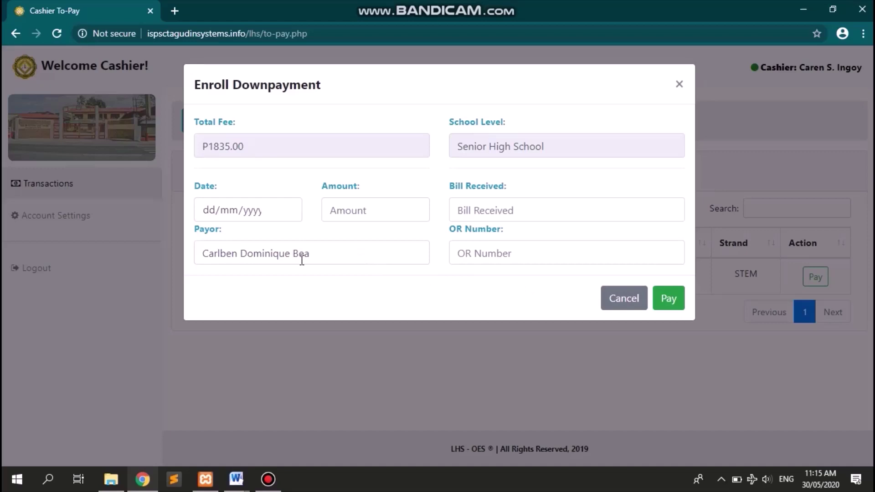
left_click(214, 211)
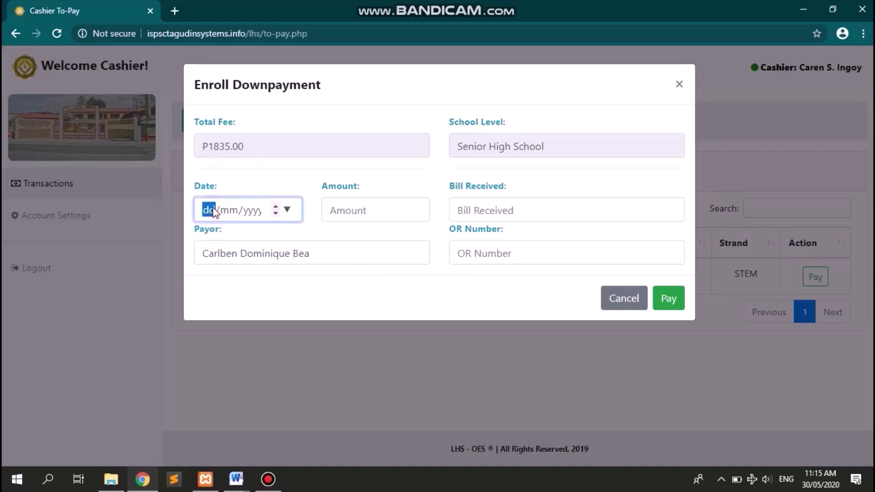
type("30/")
type("05/2020")
key("Tab")
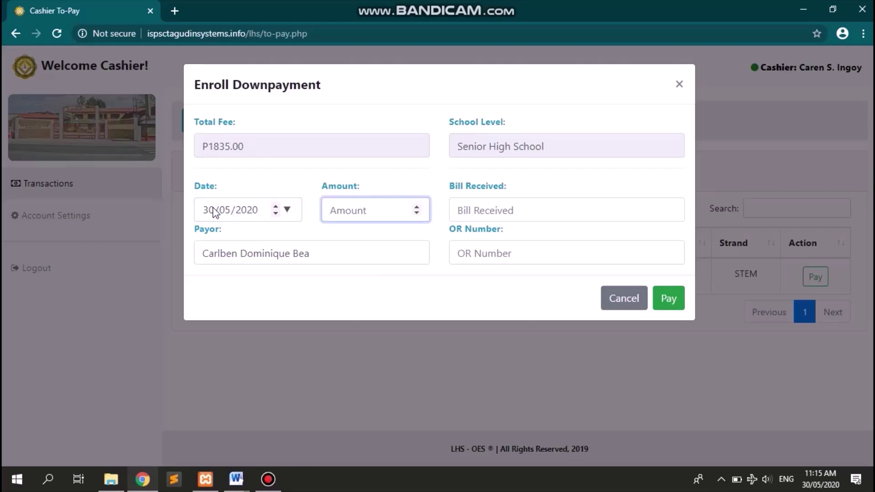
type("569")
key("Tab")
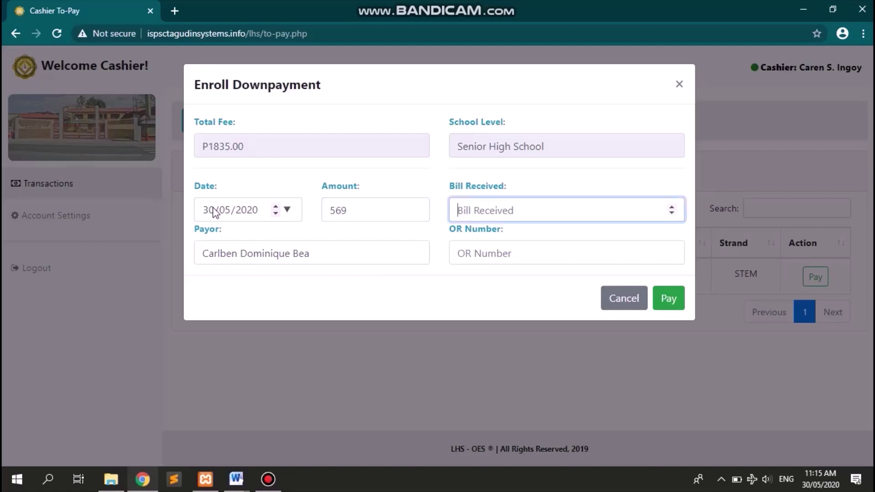
type("1000")
- Remove the middle name from the payor, enter the OR number, and save the payment
key("Tab")
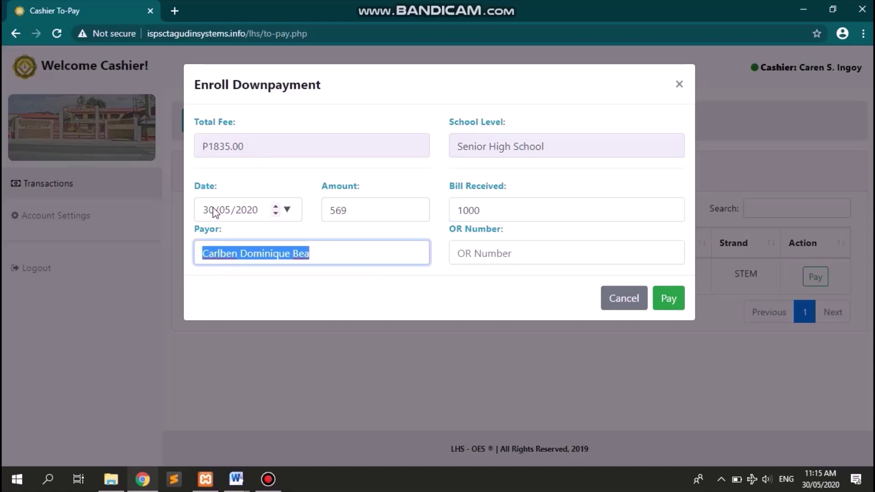
key("Left")
key("Right")
key("ctrl+Right")
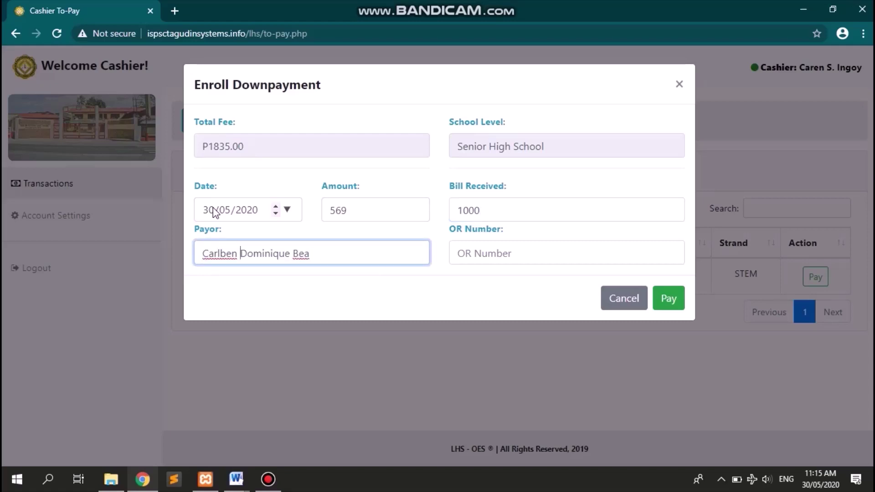
key("ctrl+shift+Right")
key("BackSpace")
key("Tab")
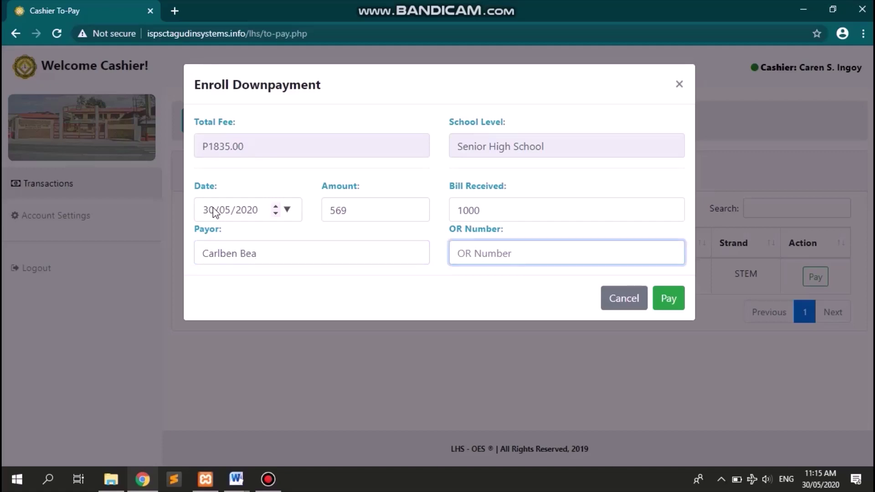
type("YT12345678")
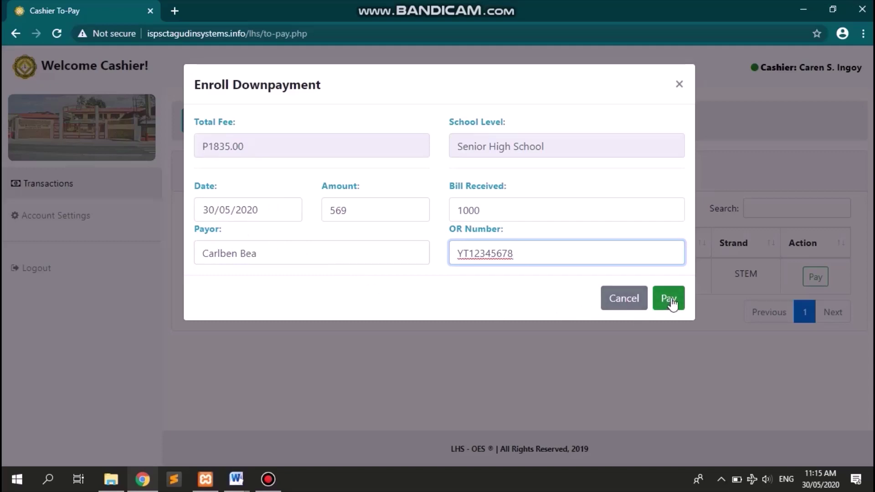
left_click(669, 298)
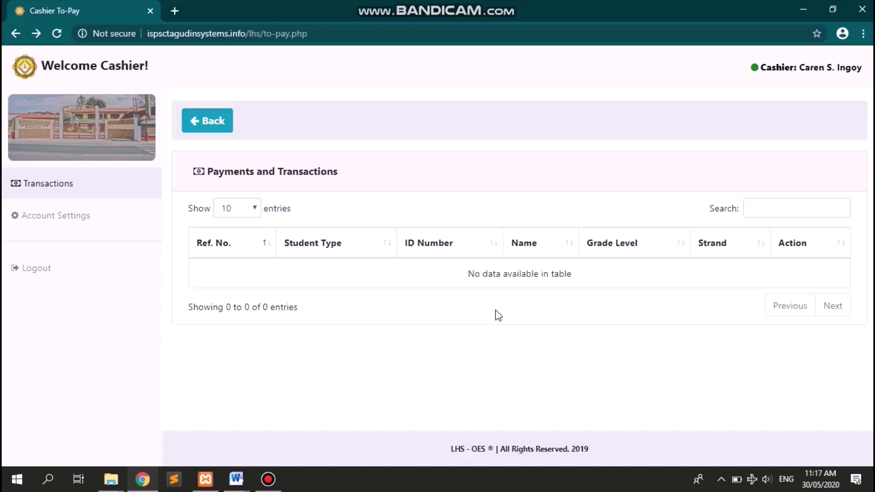
- Go back to the transactions list and search it for 'DOMIN'
left_click(219, 129)
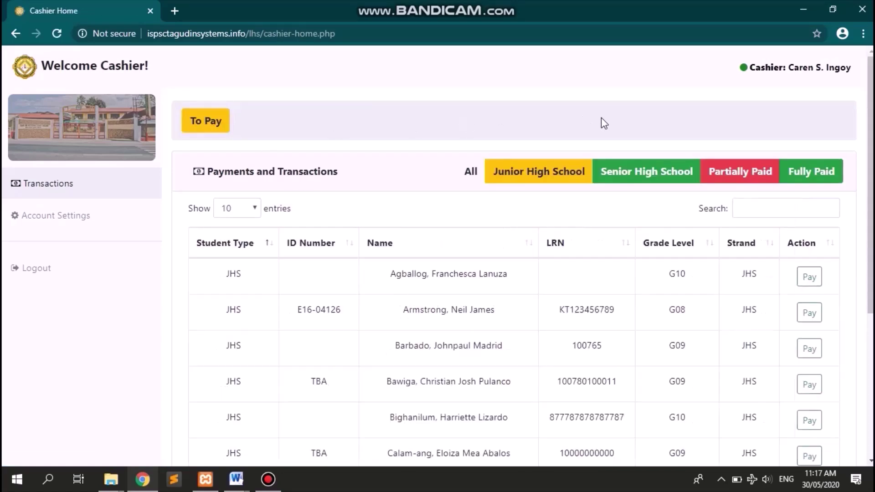
scroll(465, 362, "down", 2)
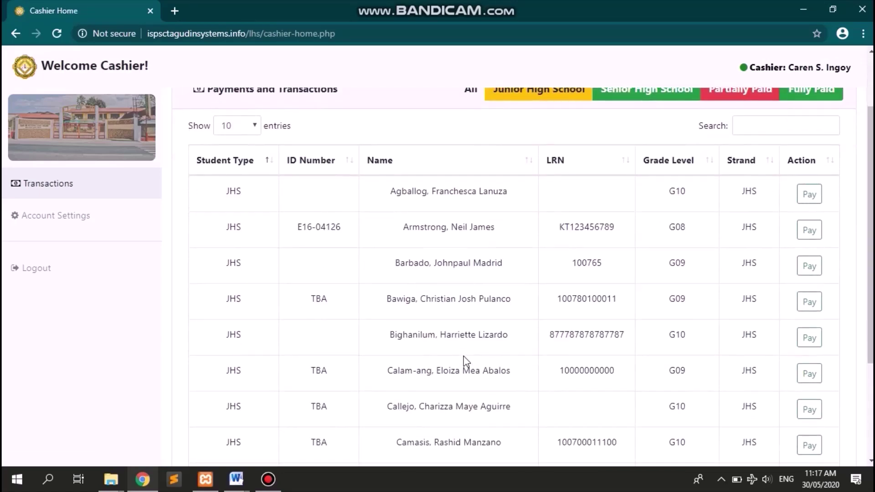
scroll(466, 361, "up", 2)
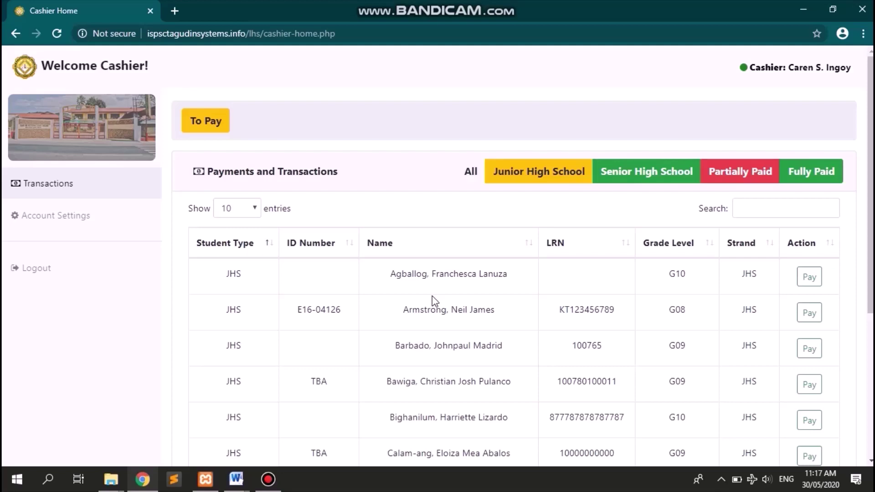
scroll(433, 300, "down", 2)
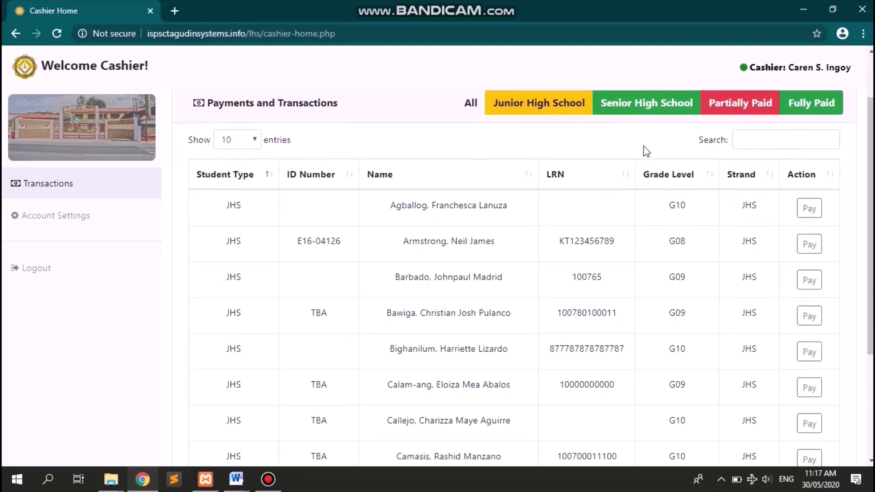
scroll(643, 150, "down", 4)
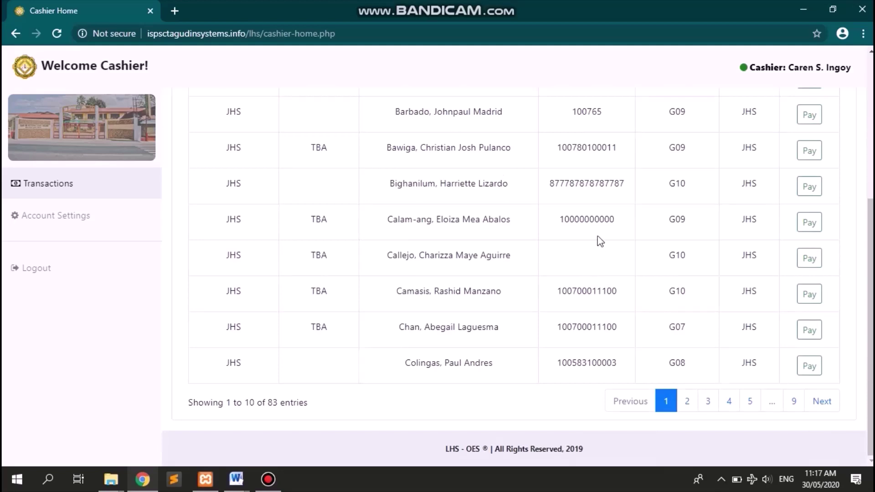
scroll(597, 240, "up", 5)
left_click(765, 206)
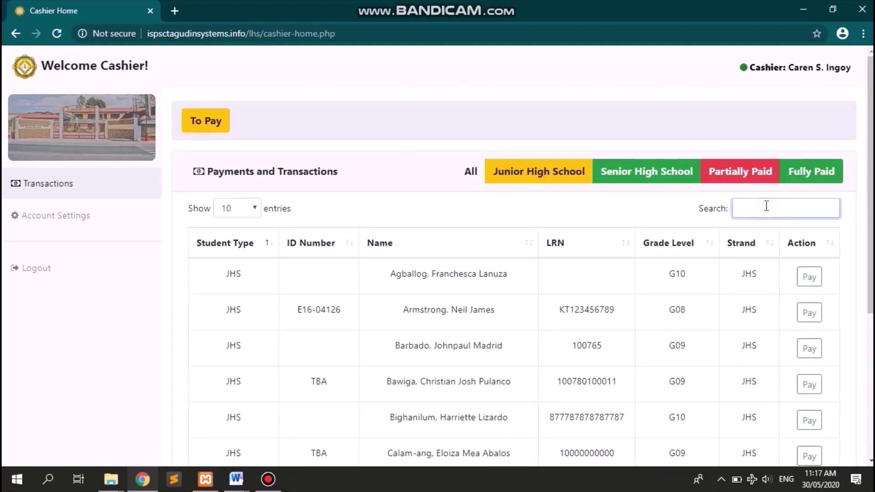
type("DOMIN")
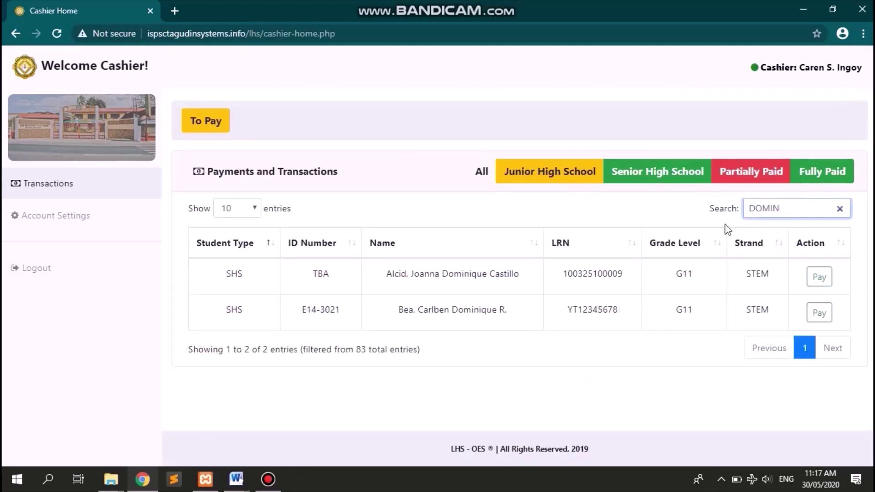
- Open the student's payment page and enter 30052020 as the new payment's date
left_click(820, 313)
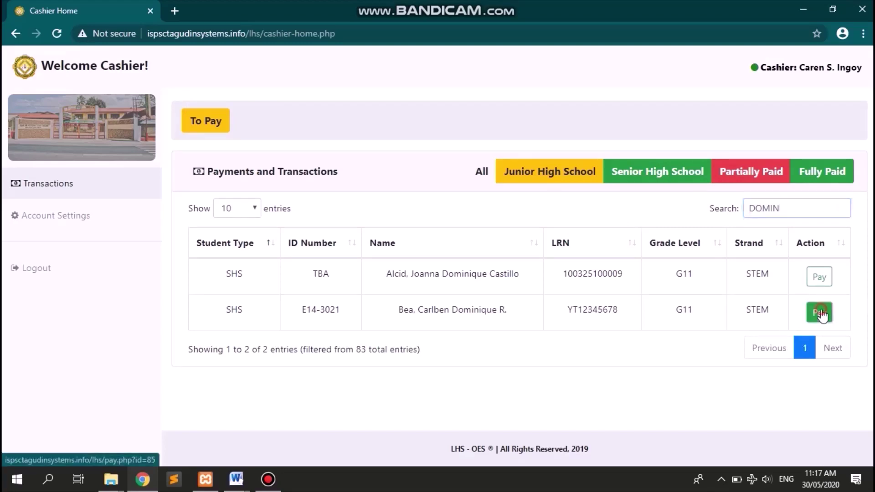
scroll(468, 233, "down", 1)
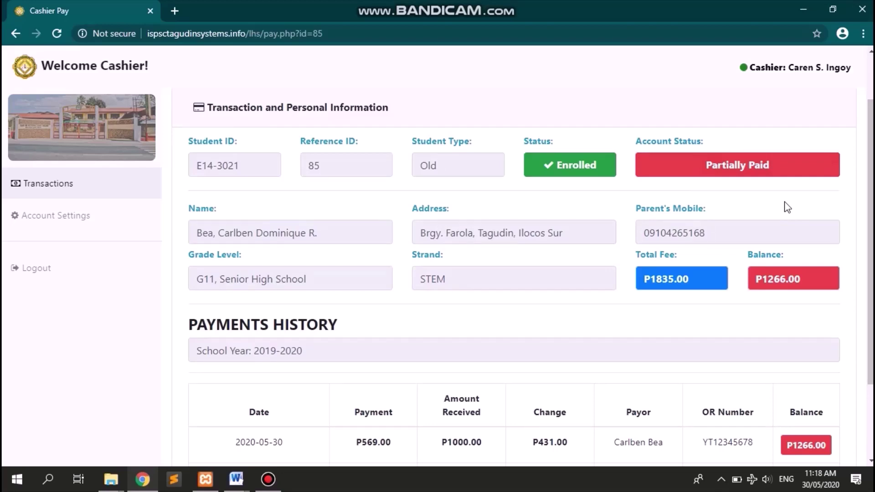
scroll(785, 204, "down", 2)
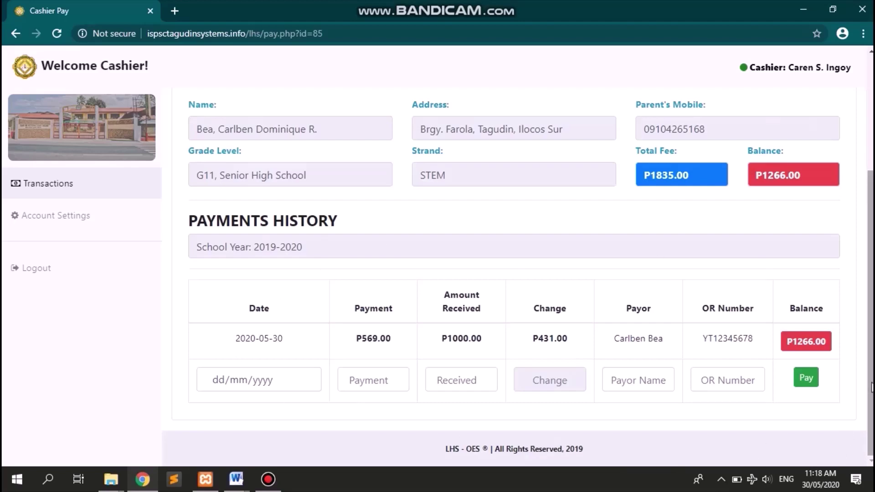
left_click(214, 382)
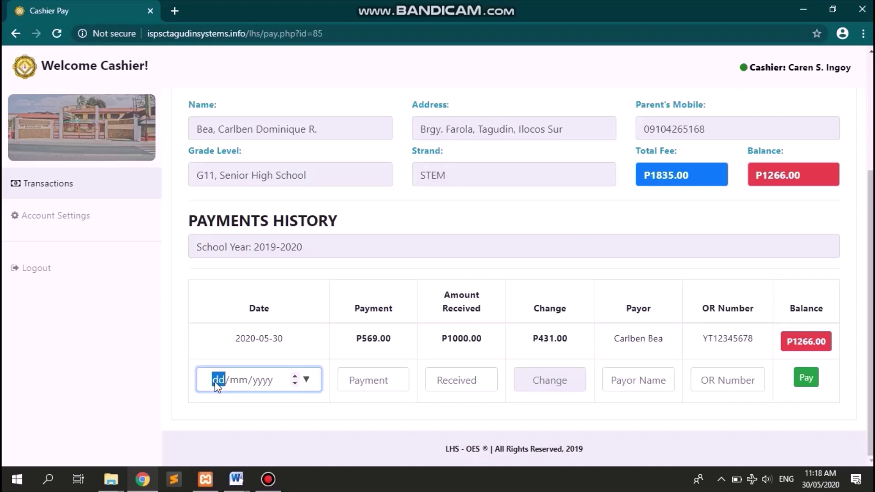
type("30052020")
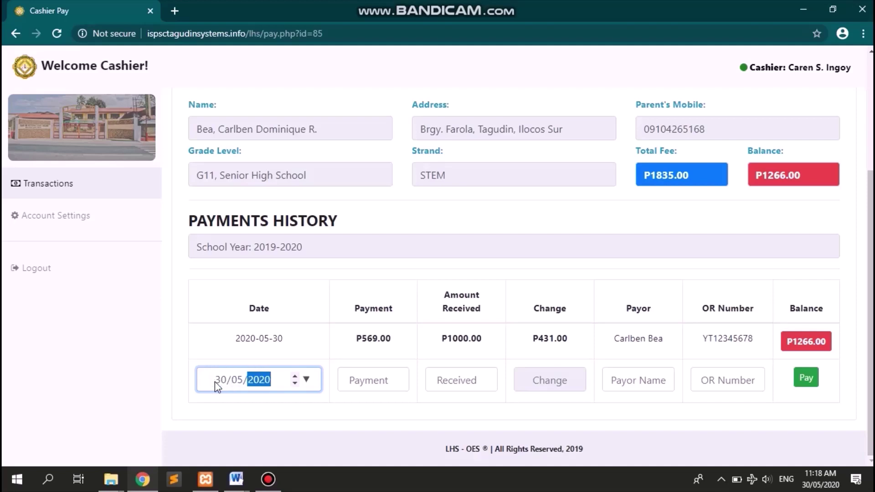
- Enter a payment of 400 with 500 received
left_click(305, 403)
key("Tab")
left_click(362, 379)
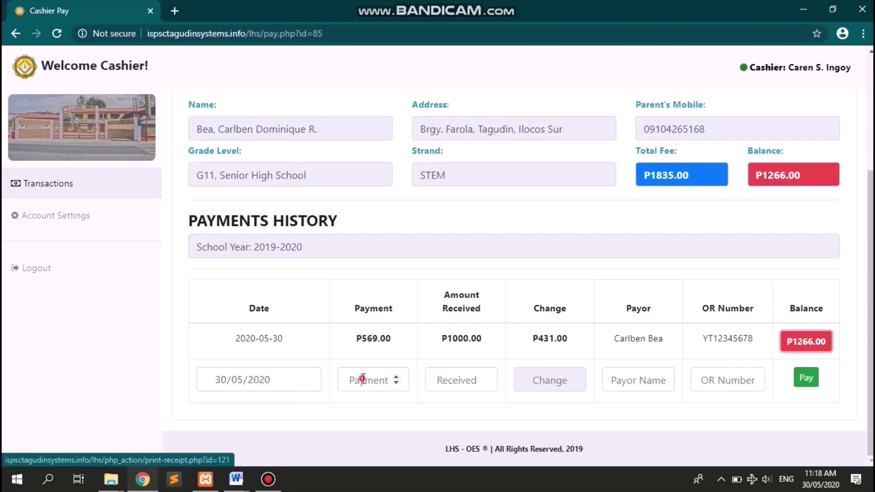
type("4000")
key("Tab")
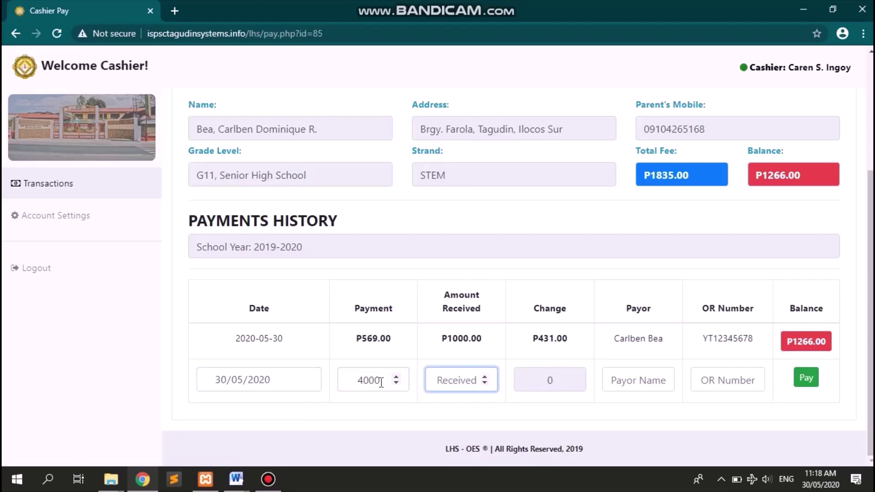
left_click(381, 382)
key("BackSpace")
key("Tab")
type("500")
key("Tab")
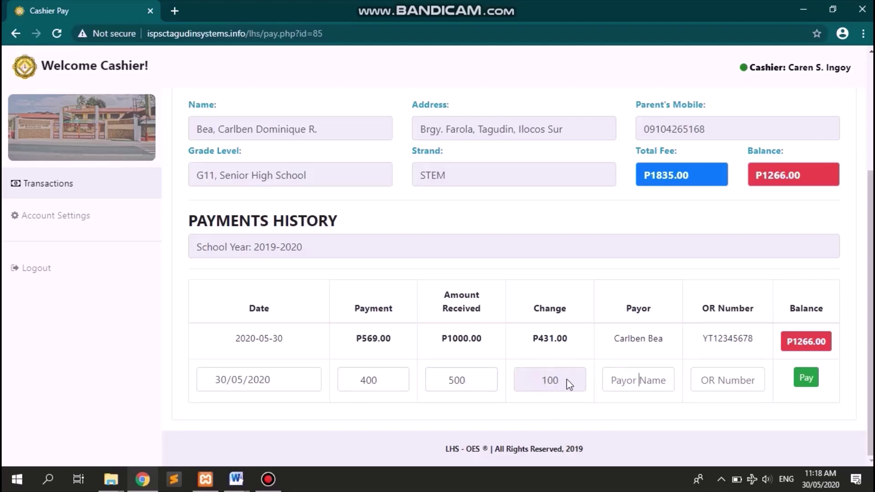
- Fill in the payor's name and OR number and submit the payment
key("Tab")
key("Return")
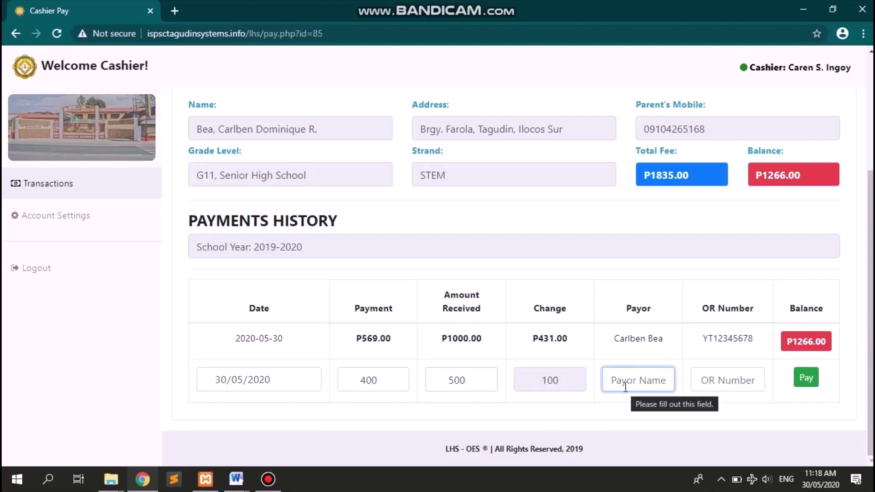
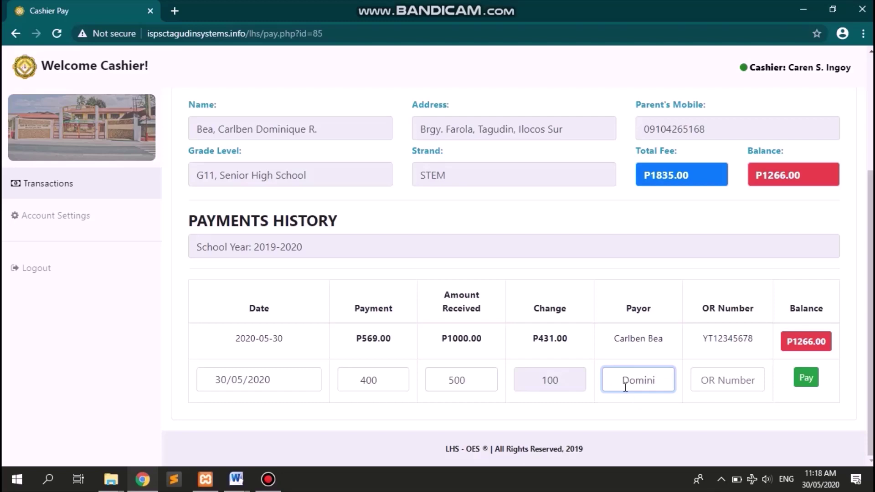
key("Tab")
type("T12345678")
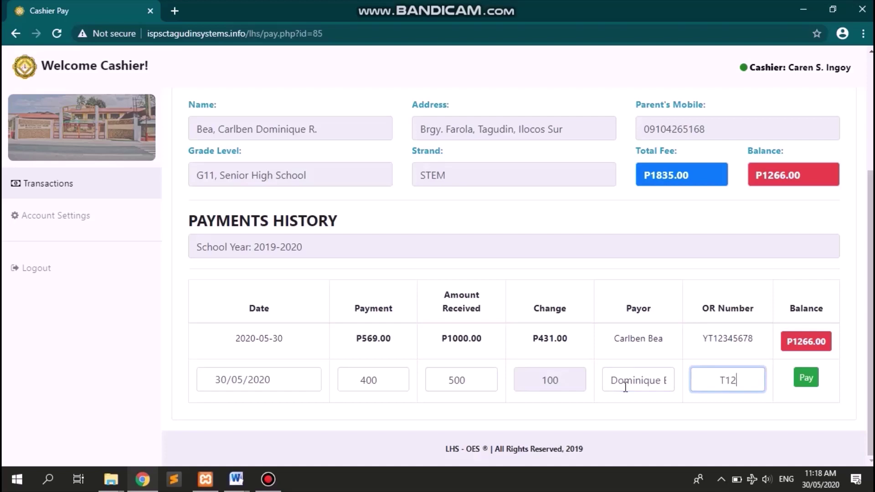
left_click(801, 383)
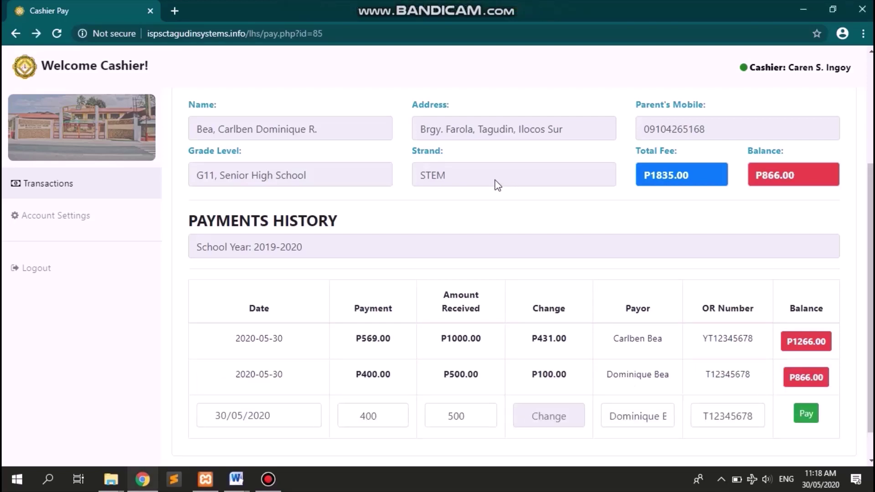
- Return to the Cashier Home list
scroll(554, 223, "down", 1)
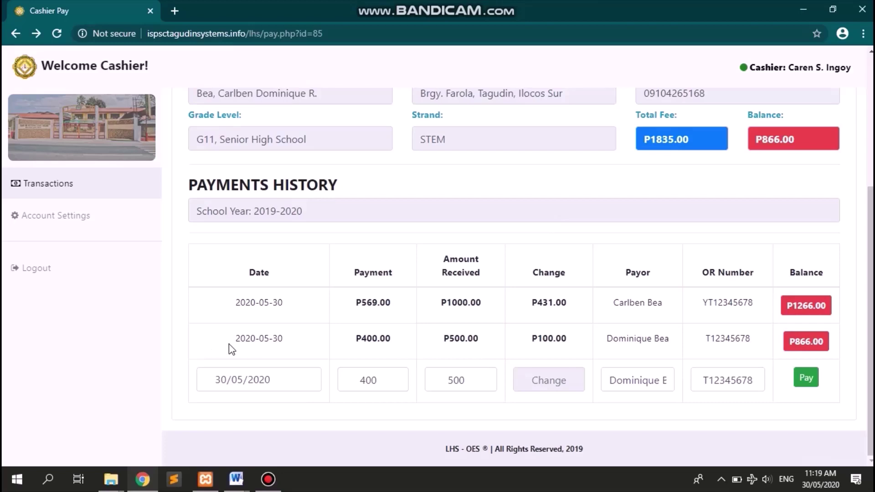
scroll(231, 349, "up", 5)
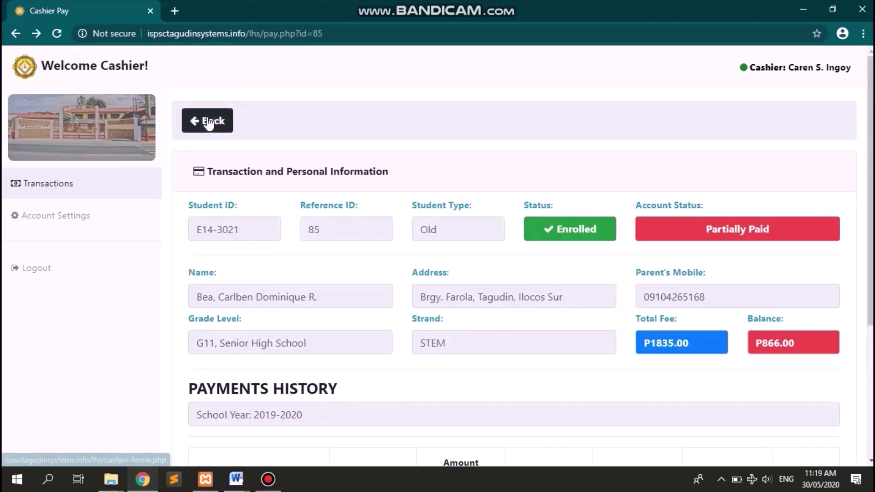
left_click(207, 121)
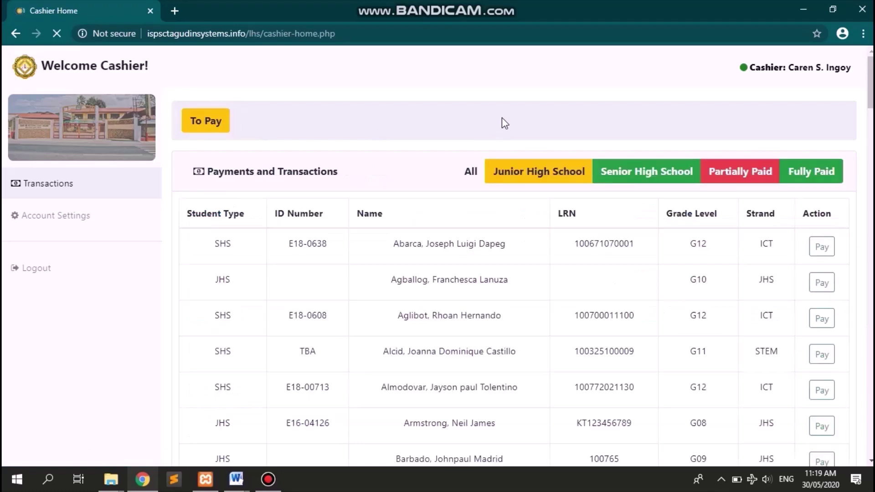
scroll(502, 117, "down", 5)
- From the top of Cashier Home, filter the accounts list to Partially Paid, then Fully Paid
scroll(503, 118, "up", 1)
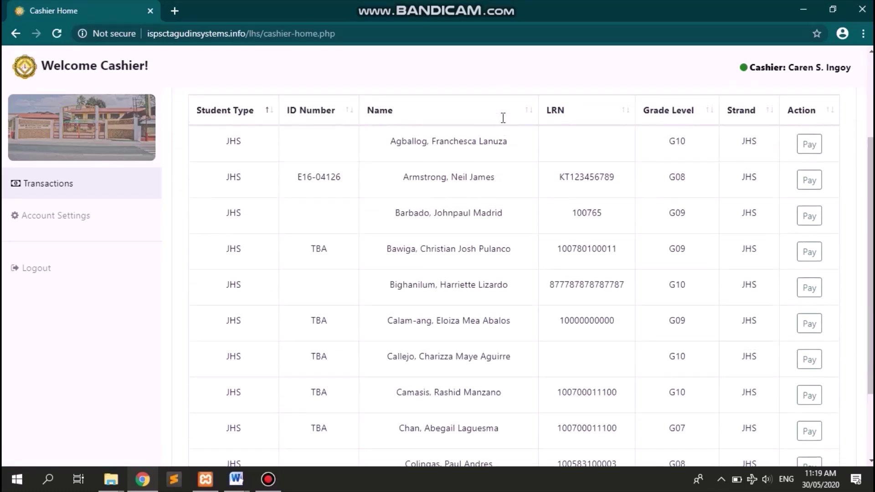
scroll(579, 173, "up", 2)
scroll(578, 172, "up", 1)
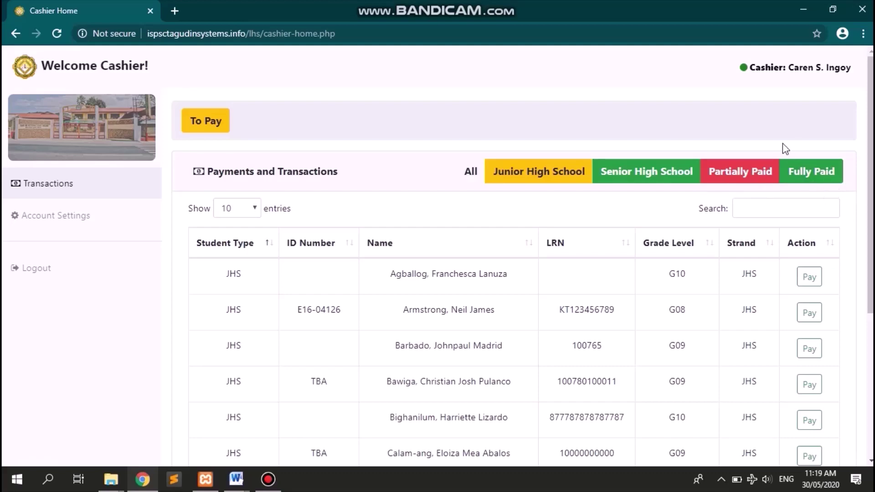
left_click(753, 171)
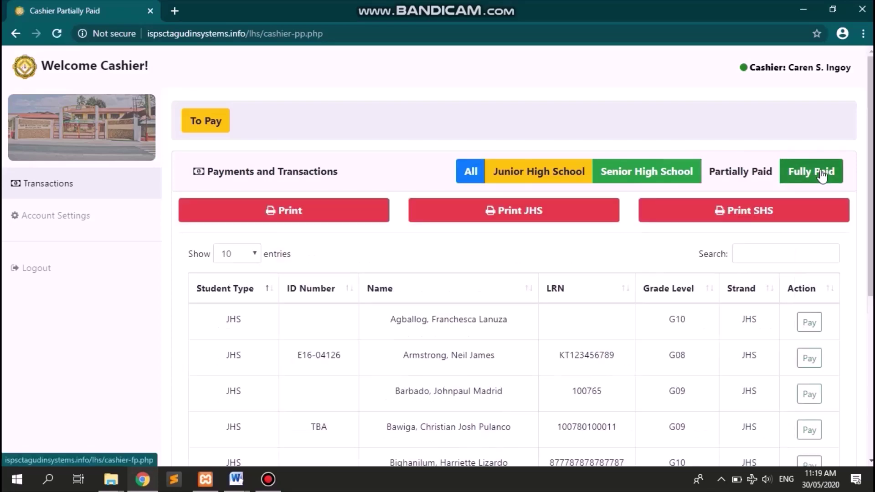
left_click(821, 174)
- Print the 4-page 2019-2020 Unsettled Accounts statement, review it, and return to Partially Paid
left_click(751, 174)
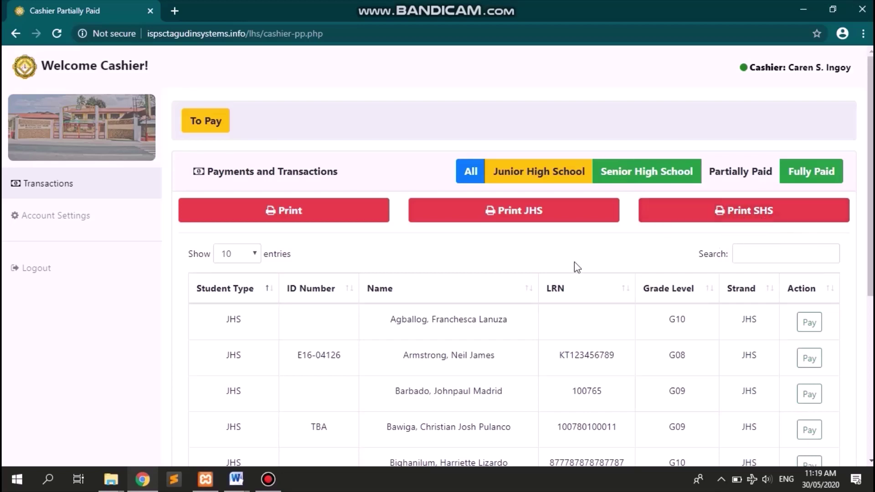
left_click(319, 222)
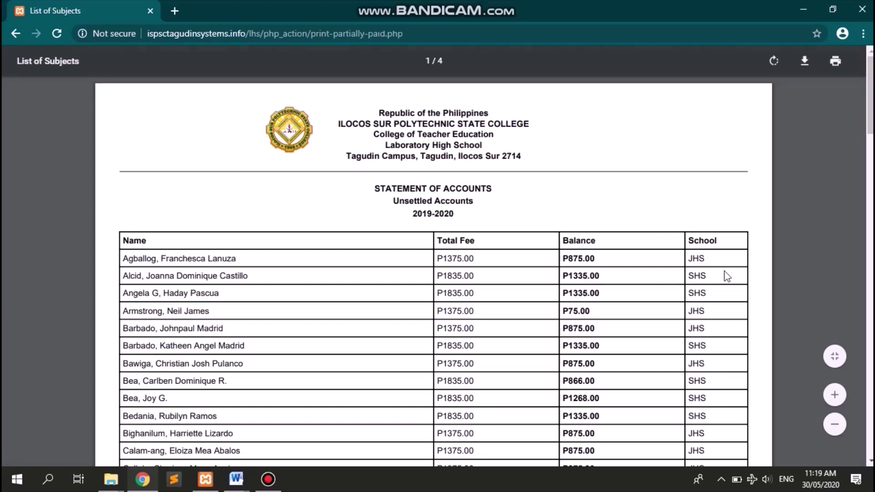
left_click(835, 356)
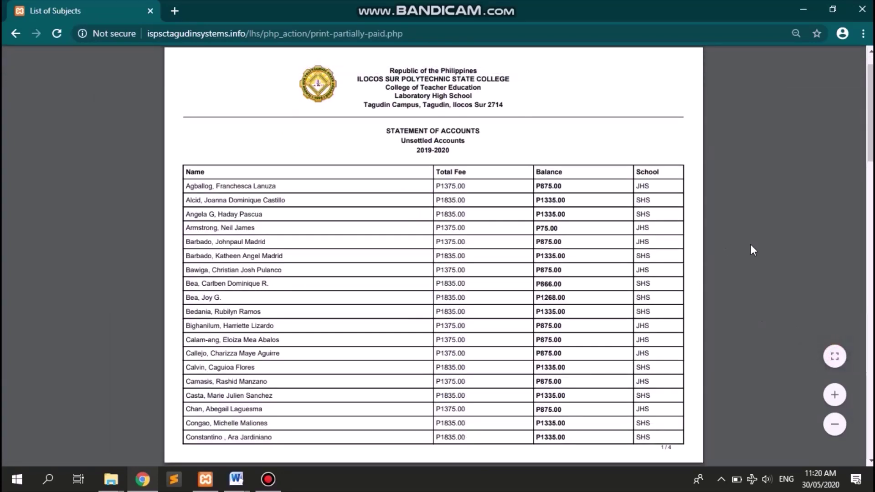
scroll(750, 244, "up", 1)
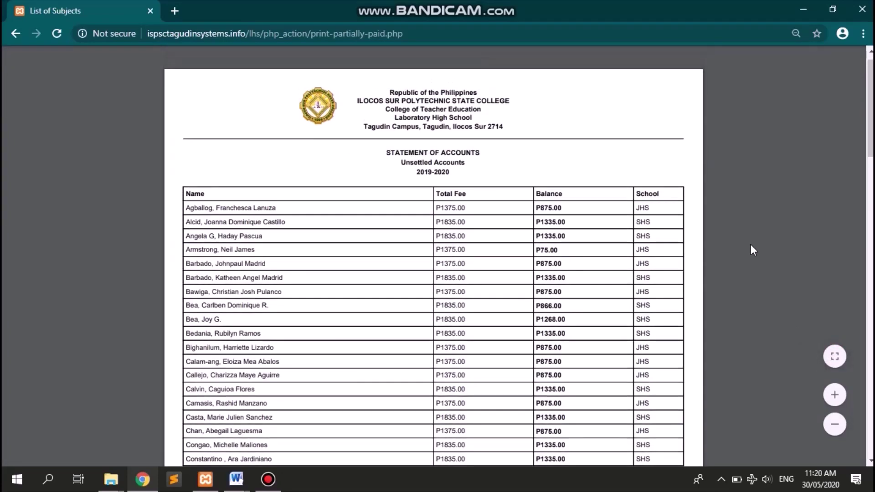
scroll(751, 245, "down", 5)
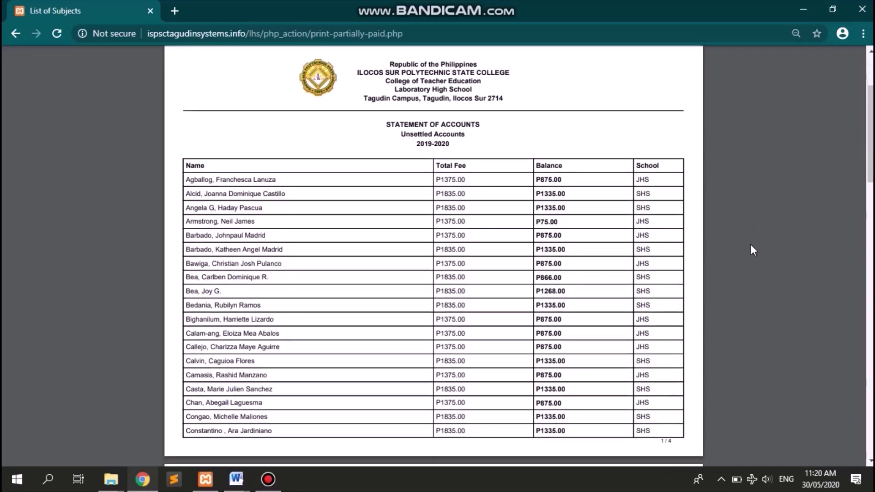
scroll(751, 244, "up", 6)
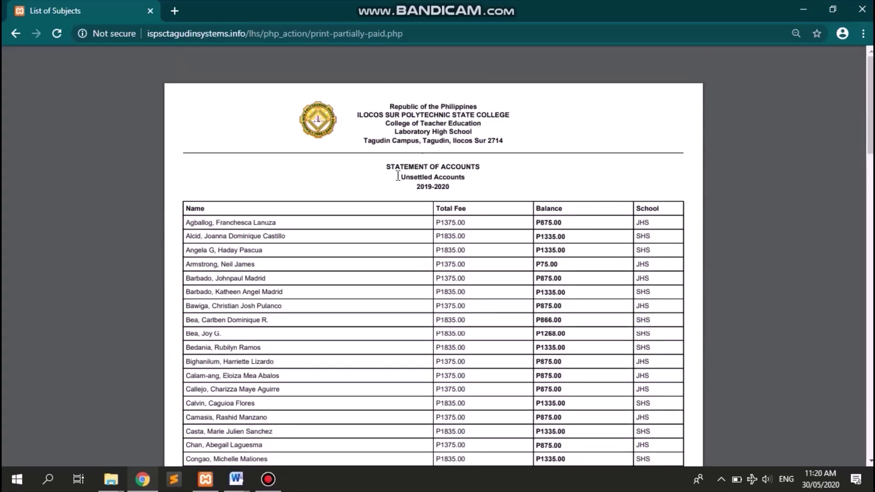
mouse_move(837, 34)
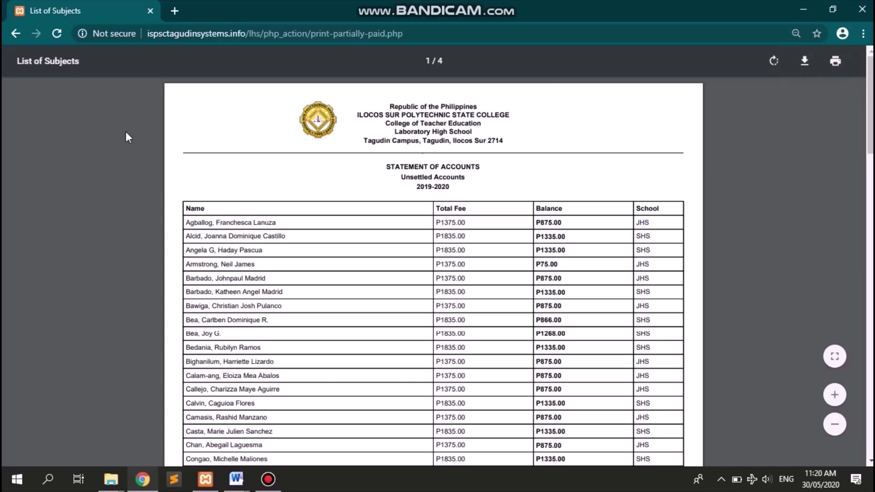
left_click(21, 39)
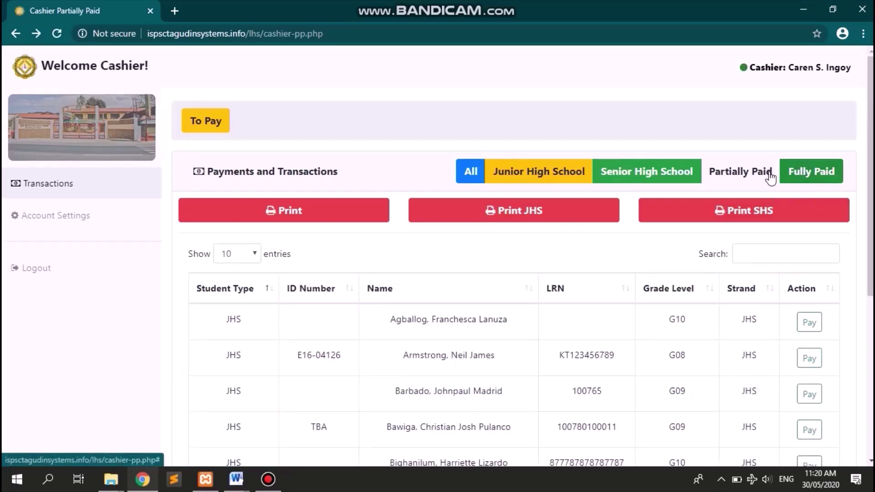
- Print the Fully Paid accounts statement for the 2 students, then return to the list
left_click(826, 179)
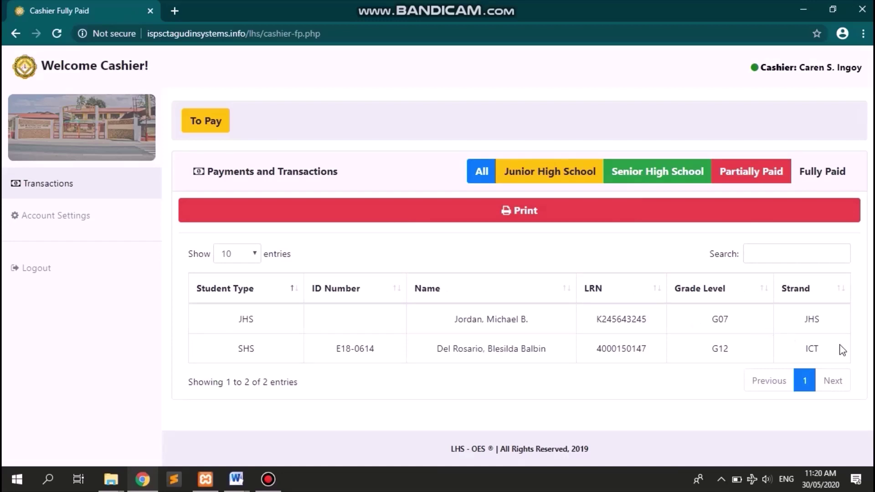
left_click_drag(843, 350, 251, 319)
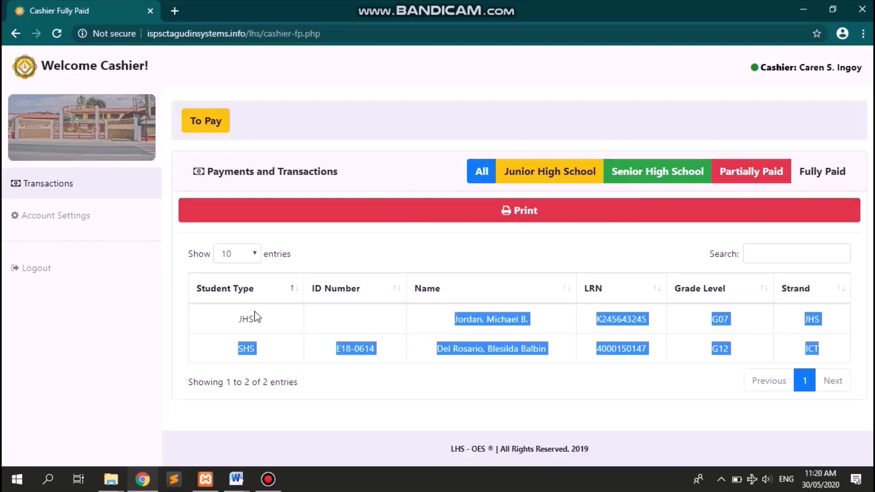
triple_click(525, 249)
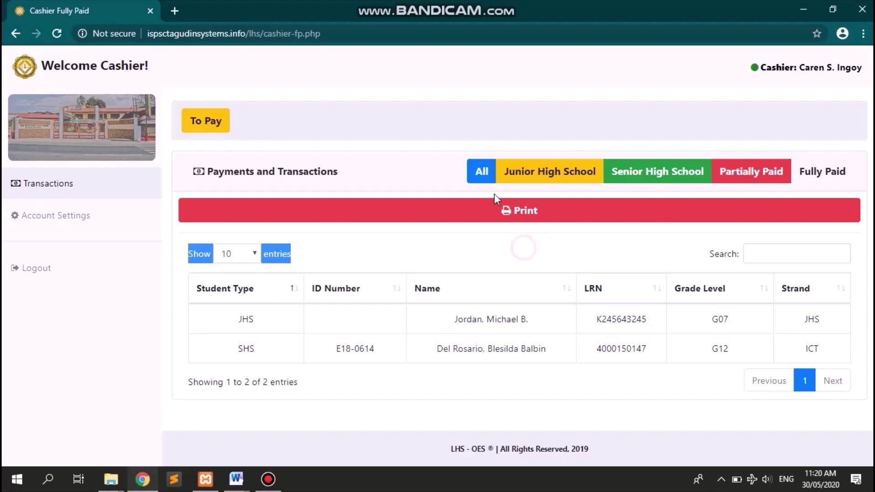
left_click(524, 212)
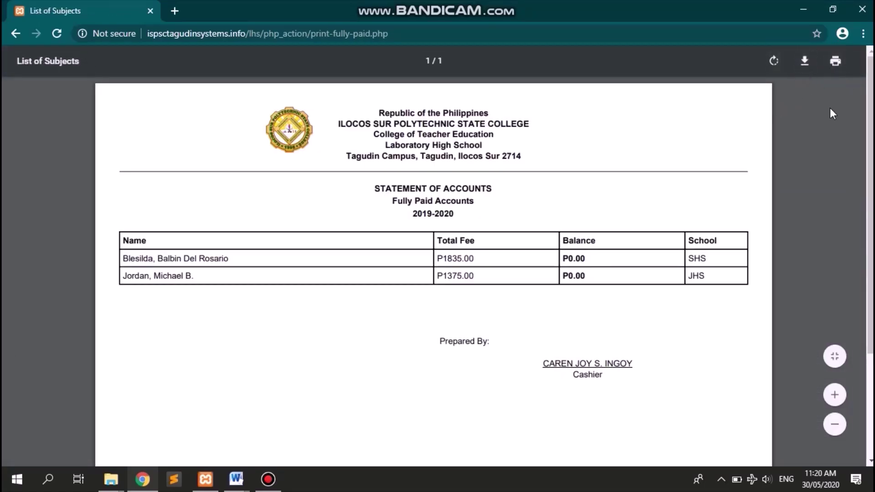
left_click(17, 34)
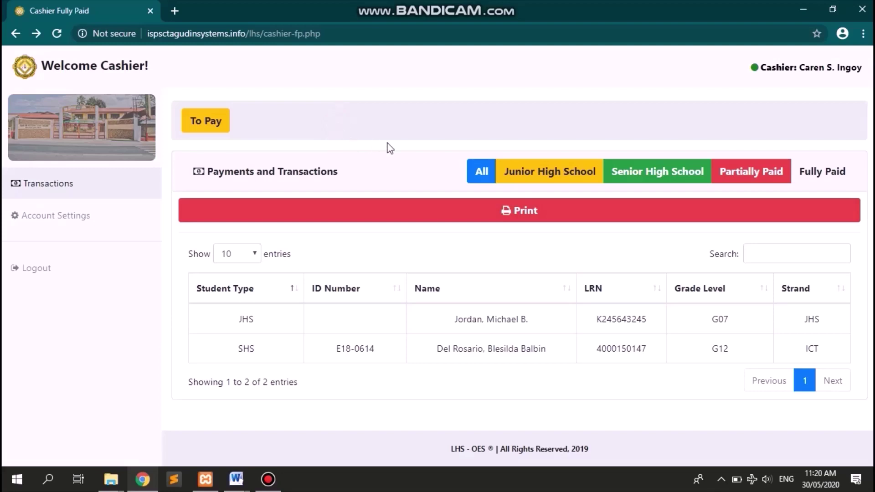
- Switch the cashier list back to All students' transactions
left_click(471, 180)
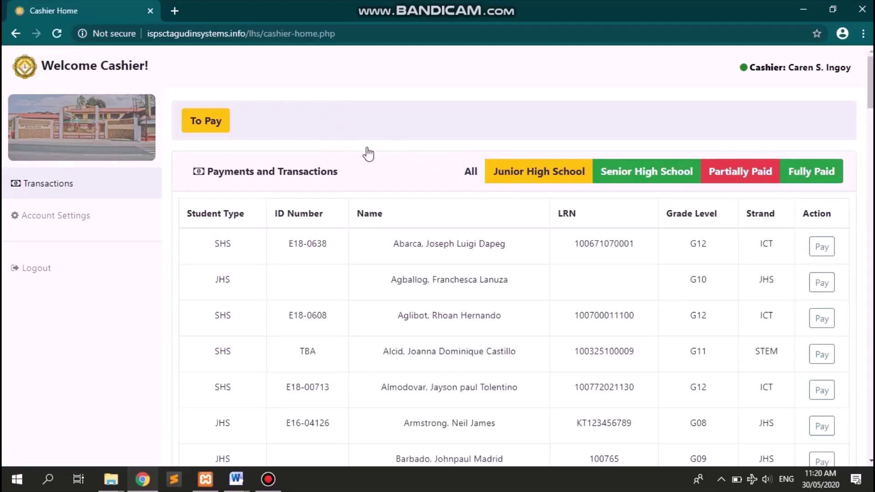
scroll(357, 146, "down", 1)
scroll(357, 146, "up", 1)
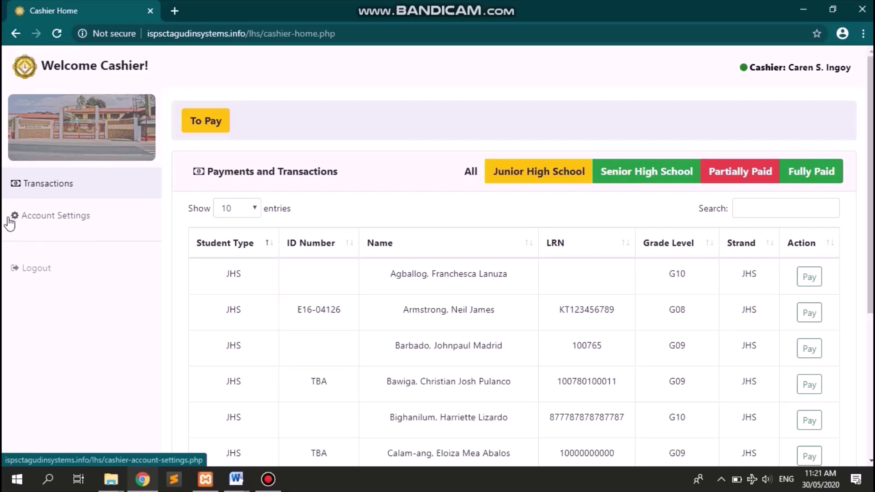
- Open the cashier's Account Settings page from the sidebar
left_click(85, 217)
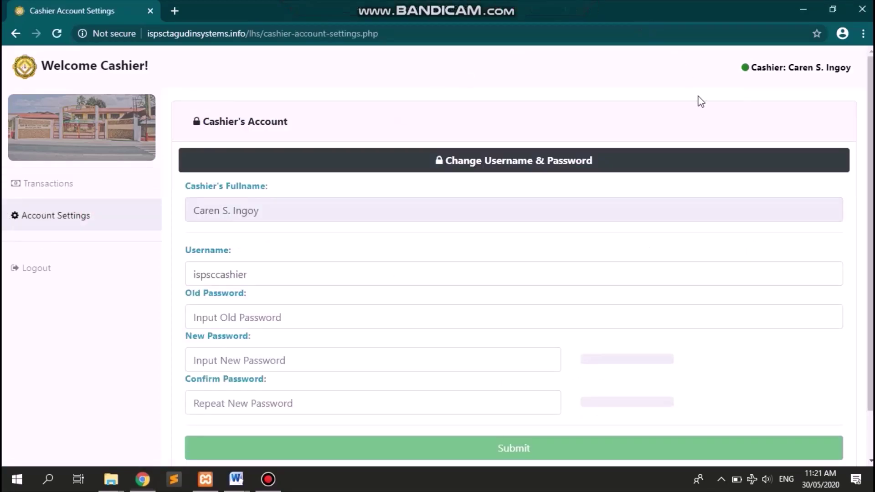
scroll(699, 100, "down", 1)
scroll(700, 100, "up", 1)
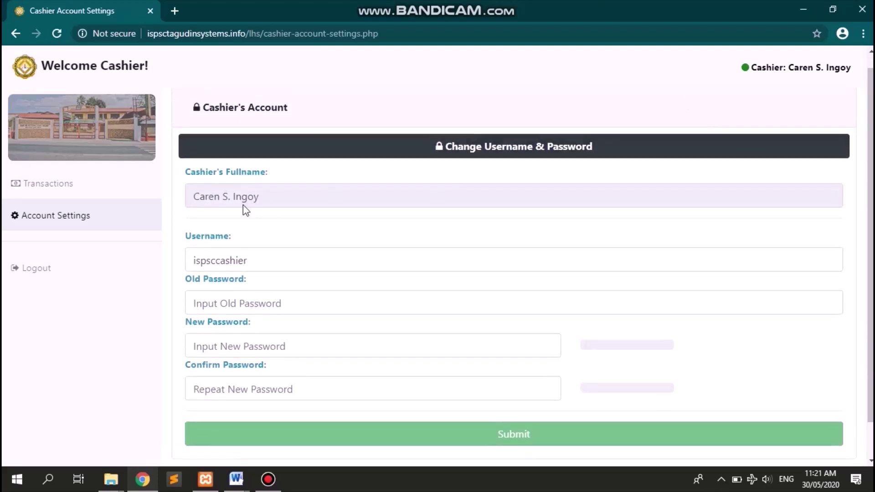
- Replace the old cashier username with the new username in the Username field
left_click(314, 256)
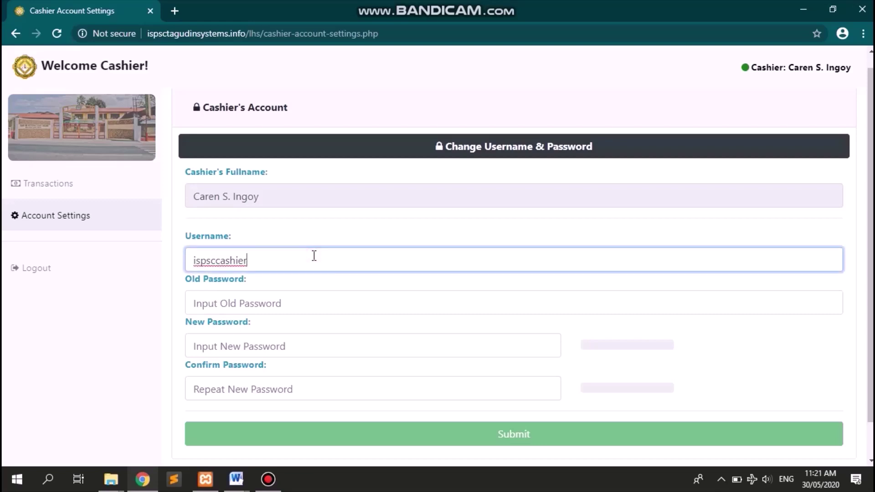
key("BackSpace")
key("BackSpace")
key("BackSpace")
key("BackSpace")
key("BackSpace")
key("BackSpace")
key("BackSpace")
key("ctrl+a")
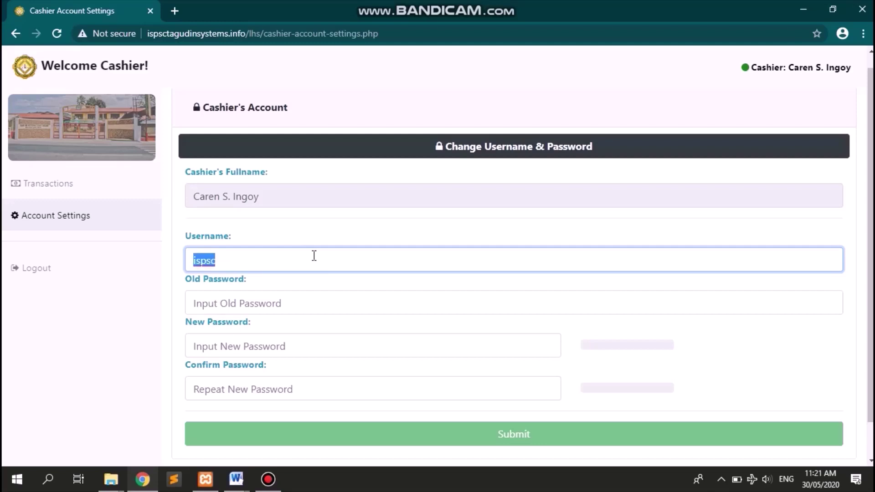
key("Home")
type("cashier")
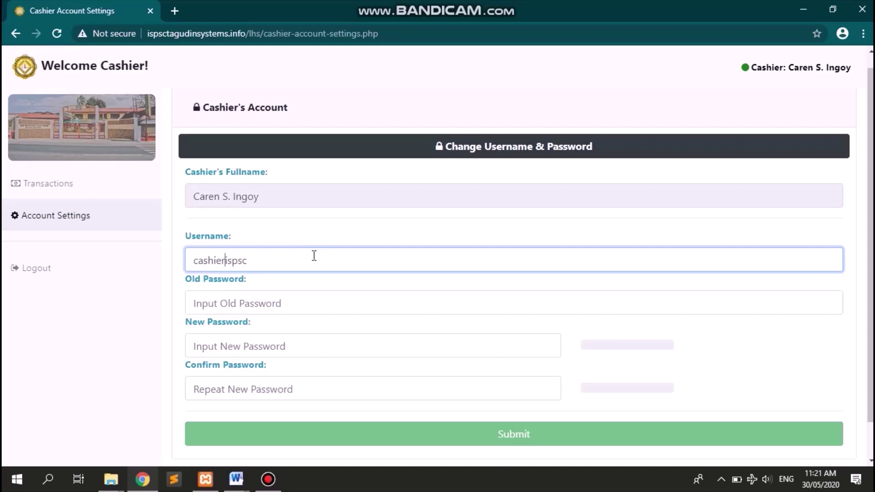
key("shift+Right")
key("shift+Right")
key("shift+Right")
key("shift+Right")
key("shift+Right")
key("End")
type("2020")
key("Tab")
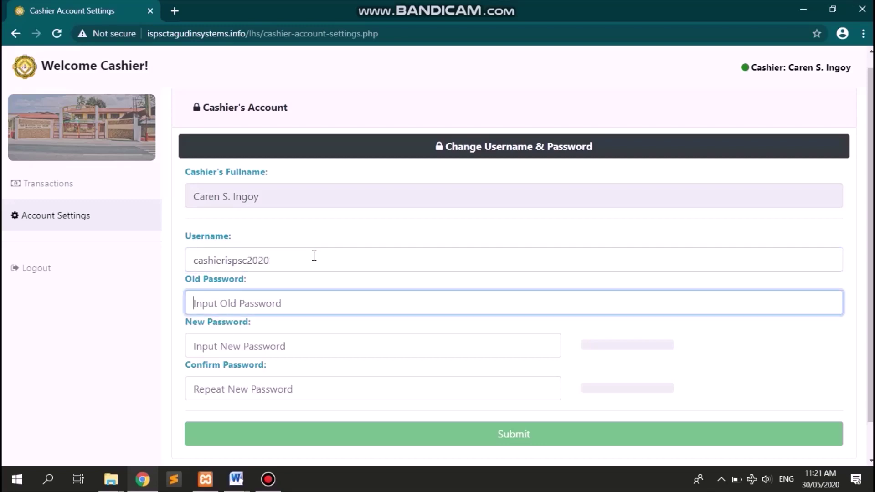
- Enter the old password, then the new strong password and its confirmation
type("******")
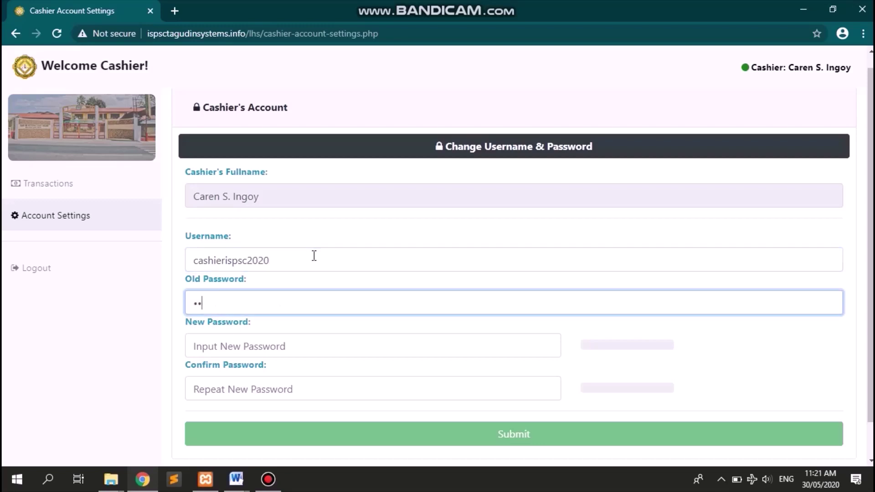
type("**")
key("Tab")
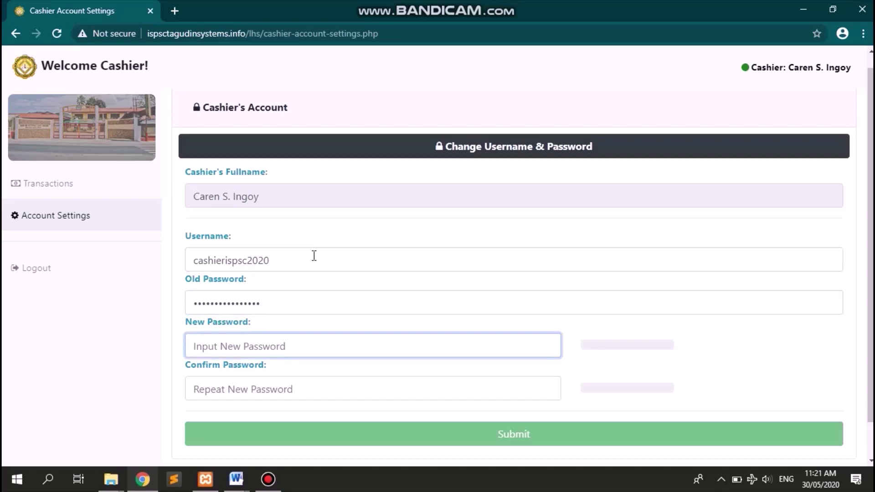
type("•••••••")
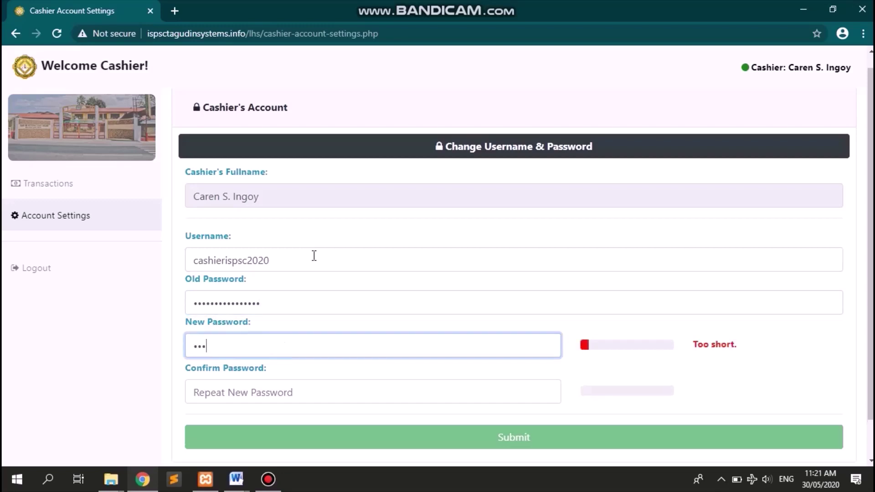
type("••")
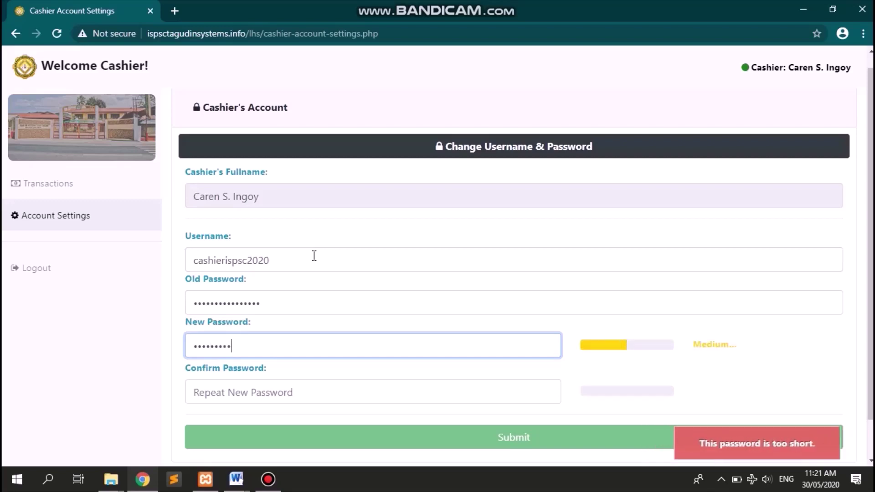
type("•••")
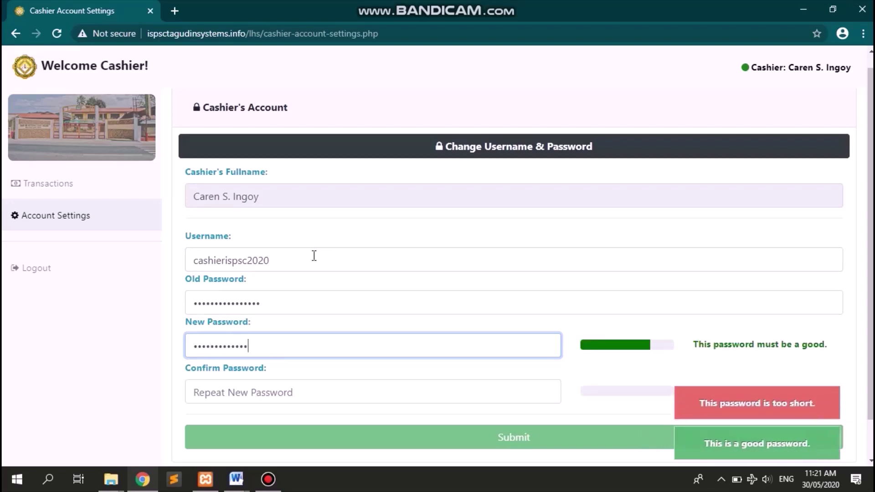
type("•")
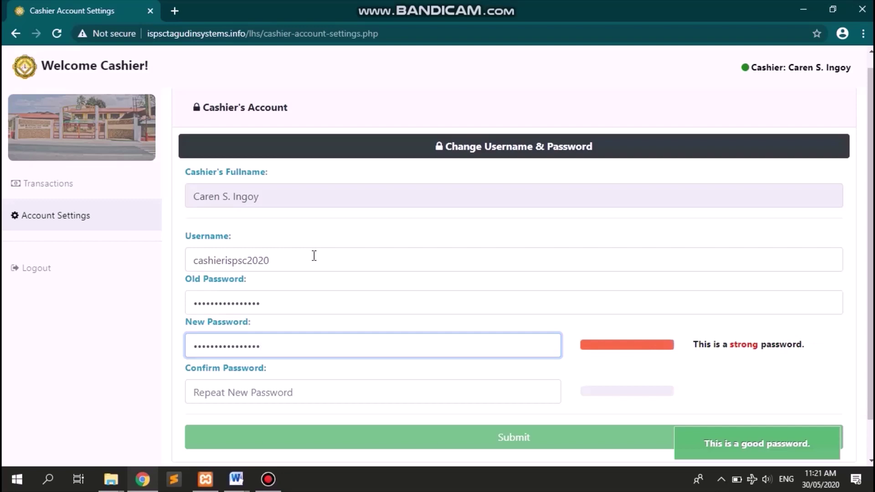
key("Tab")
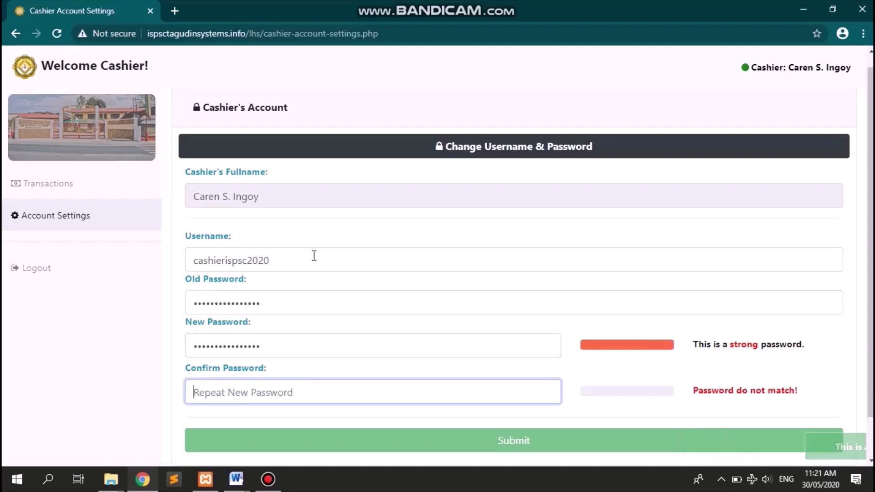
scroll(314, 255, "down", 1)
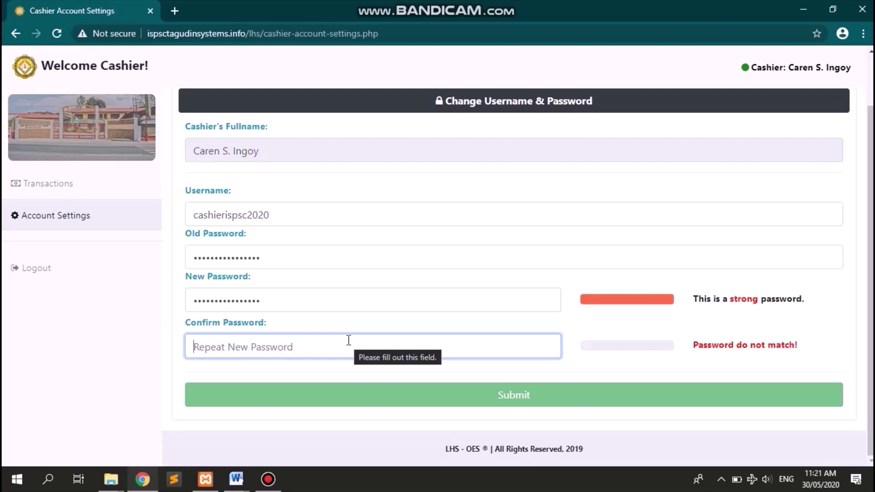
type("••••••••")
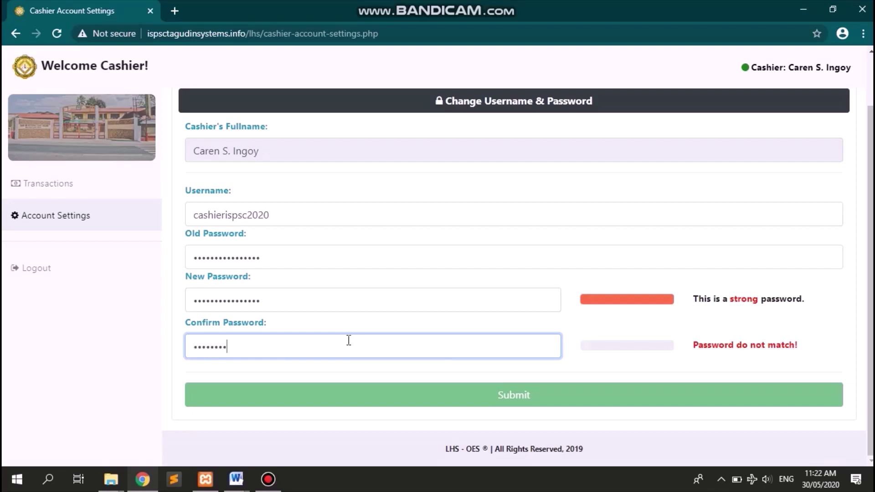
type("••")
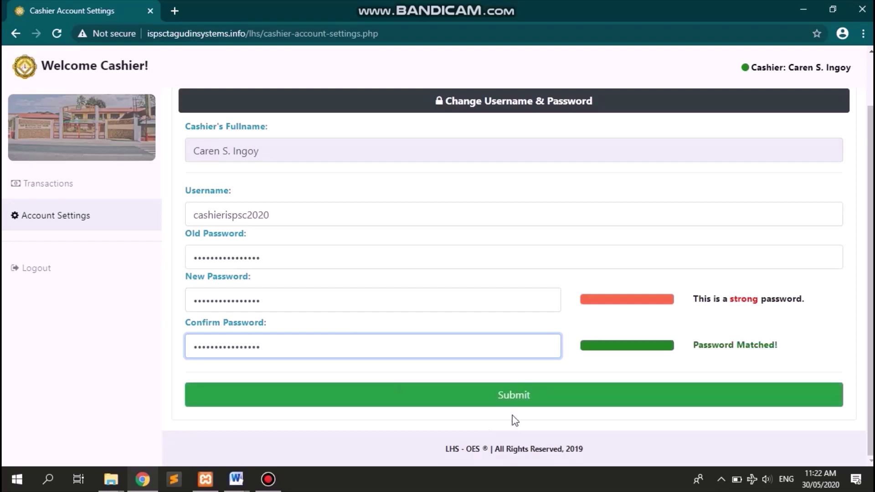
- Submit the account changes and acknowledge the 'Passwords successfully updated!' alert
left_click(542, 400)
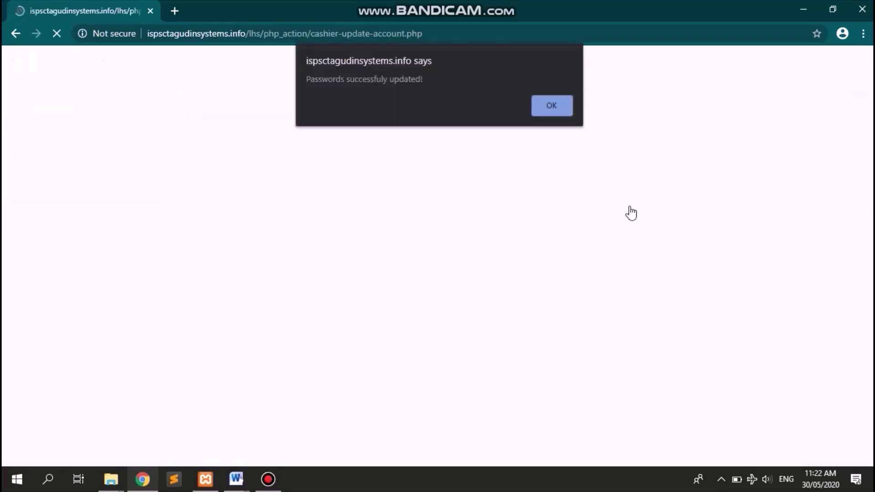
left_click(553, 112)
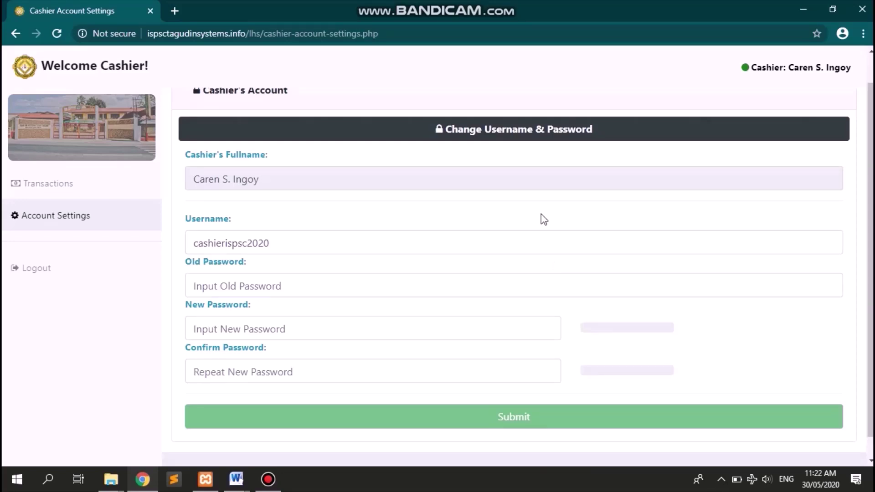
scroll(541, 215, "up", 2)
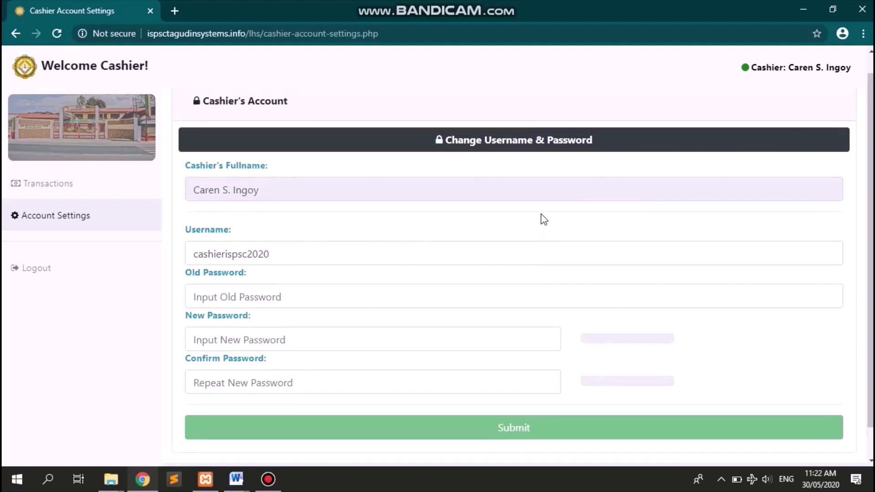
- Collapse the Change Username & Password form and log out to the school's Register Now home page
left_click(541, 160)
left_click(522, 289)
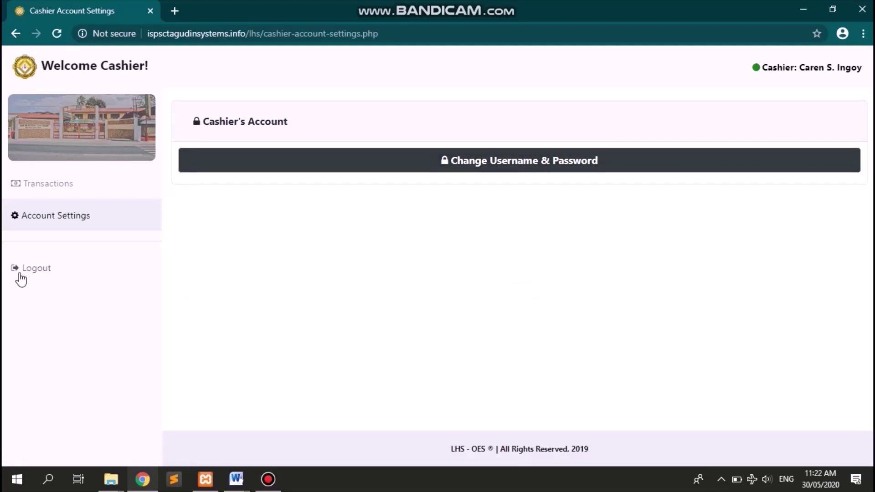
left_click(49, 271)
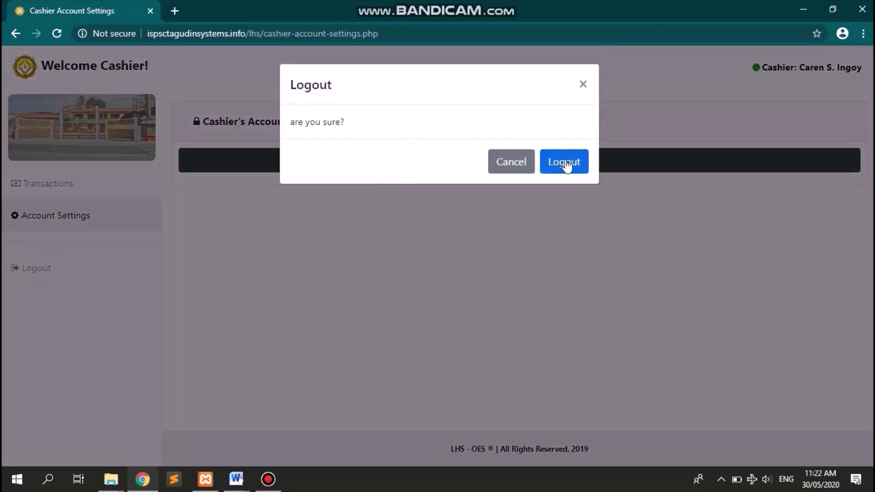
left_click(566, 165)
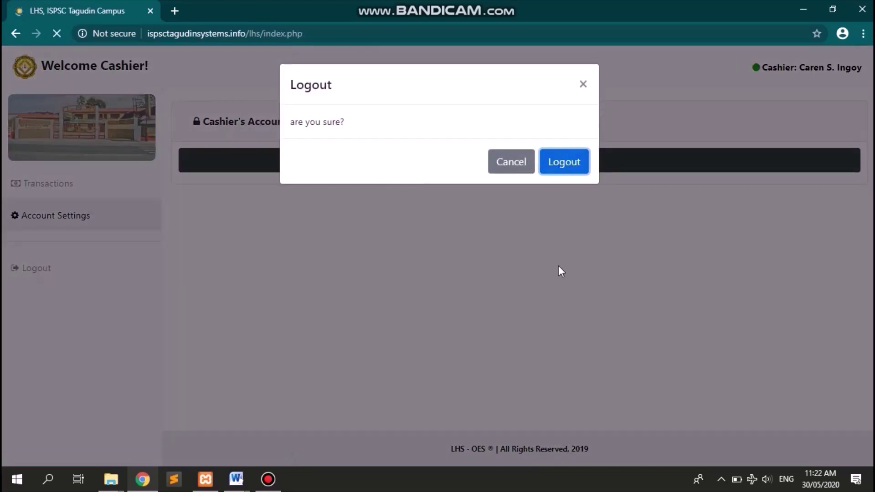
scroll(560, 271, "down", 7)
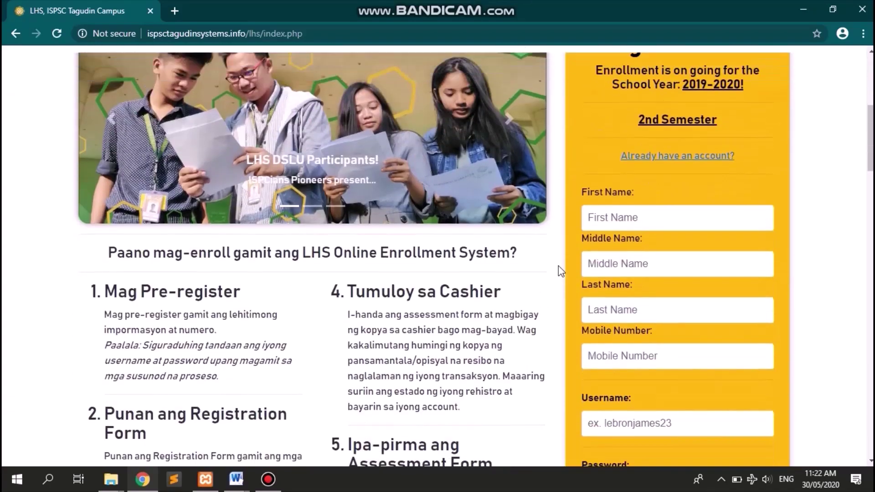
scroll(561, 271, "up", 6)
scroll(559, 267, "up", 1)
scroll(559, 267, "down", 8)
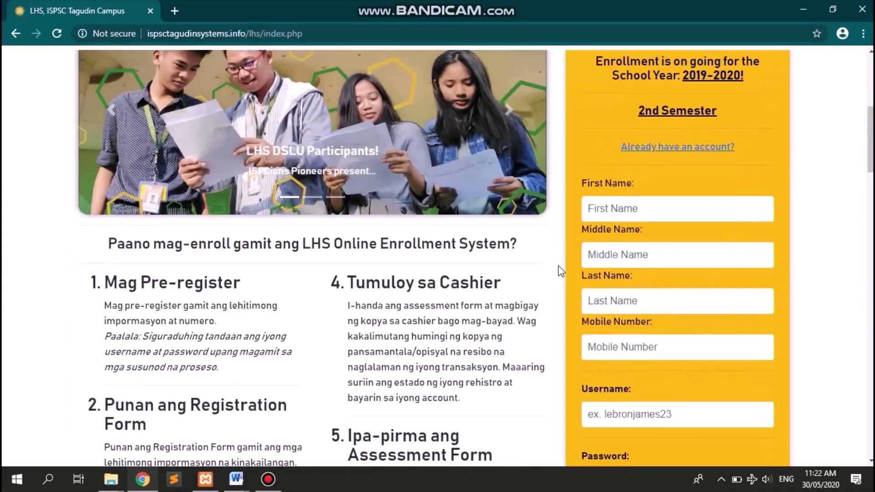
scroll(559, 266, "up", 9)
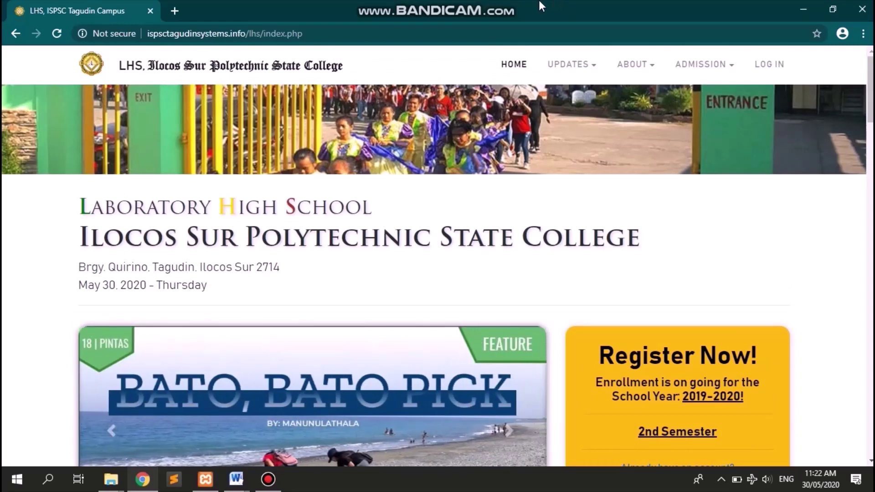